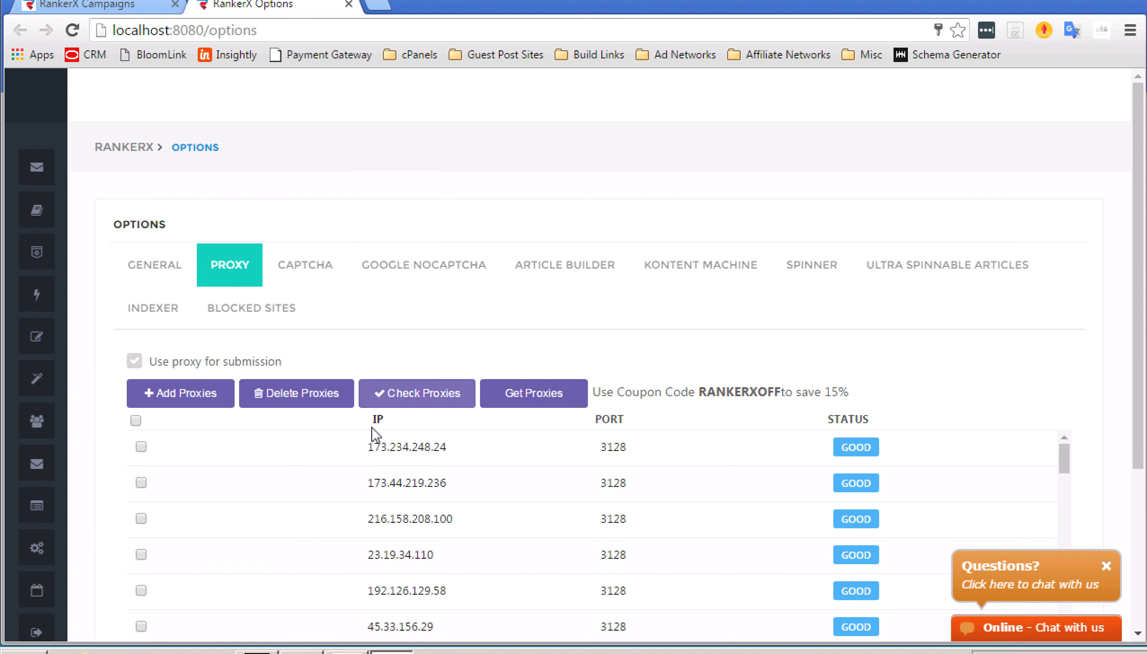
# - Look through the list of proxies, their ports and statuses in the proxy options
pyautogui.scroll(-2, 387, 483)
pyautogui.scroll(1, 392, 512)
pyautogui.scroll(1, 389, 506)
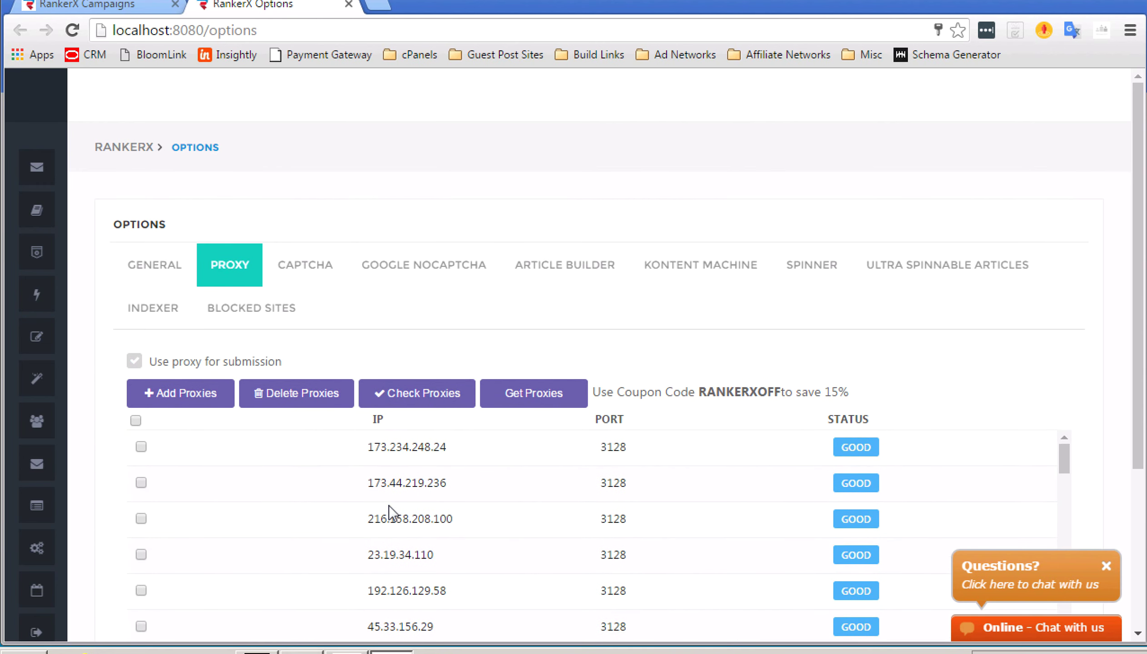
pyautogui.scroll(-1, 388, 505)
pyautogui.scroll(-1, 389, 506)
pyautogui.scroll(2, 389, 505)
pyautogui.scroll(-7, 401, 488)
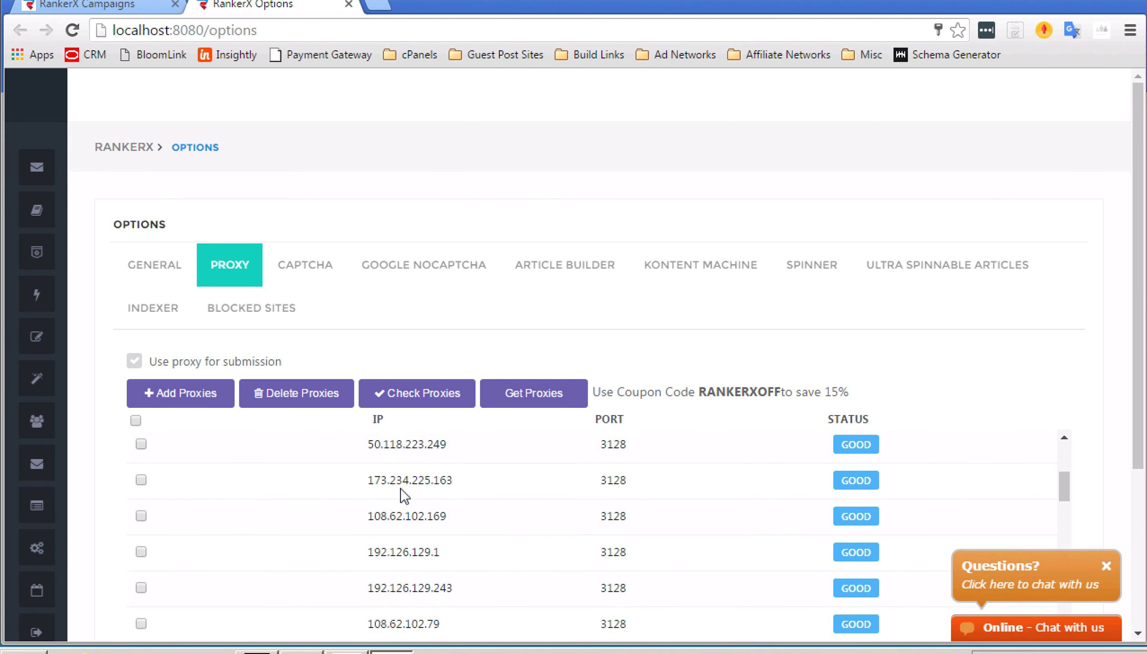
pyautogui.scroll(3, 400, 489)
pyautogui.scroll(4, 400, 488)
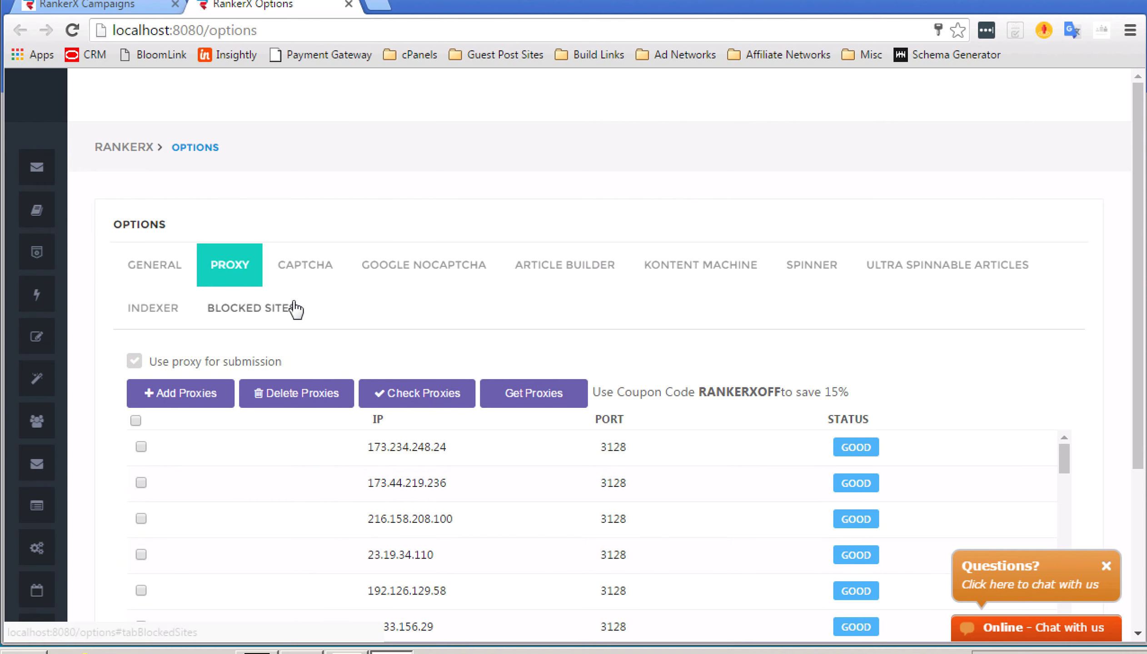
# - Review the failed-submission retries, maximum threads and browser threads in the general options
pyautogui.click(147, 259)
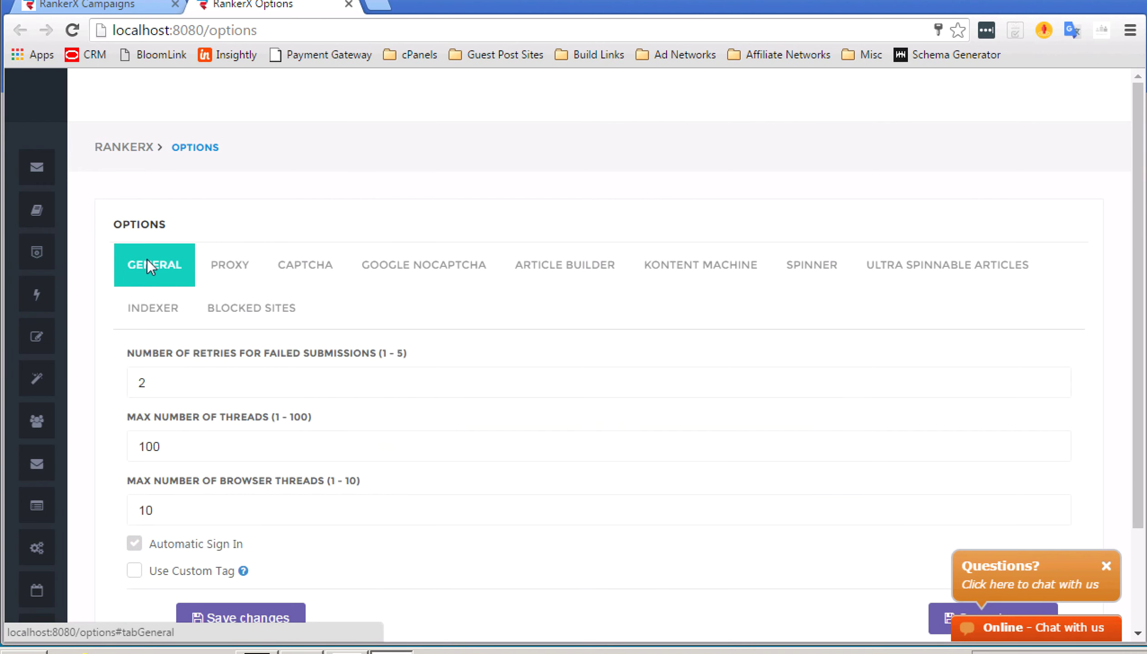
pyautogui.scroll(-2, 297, 435)
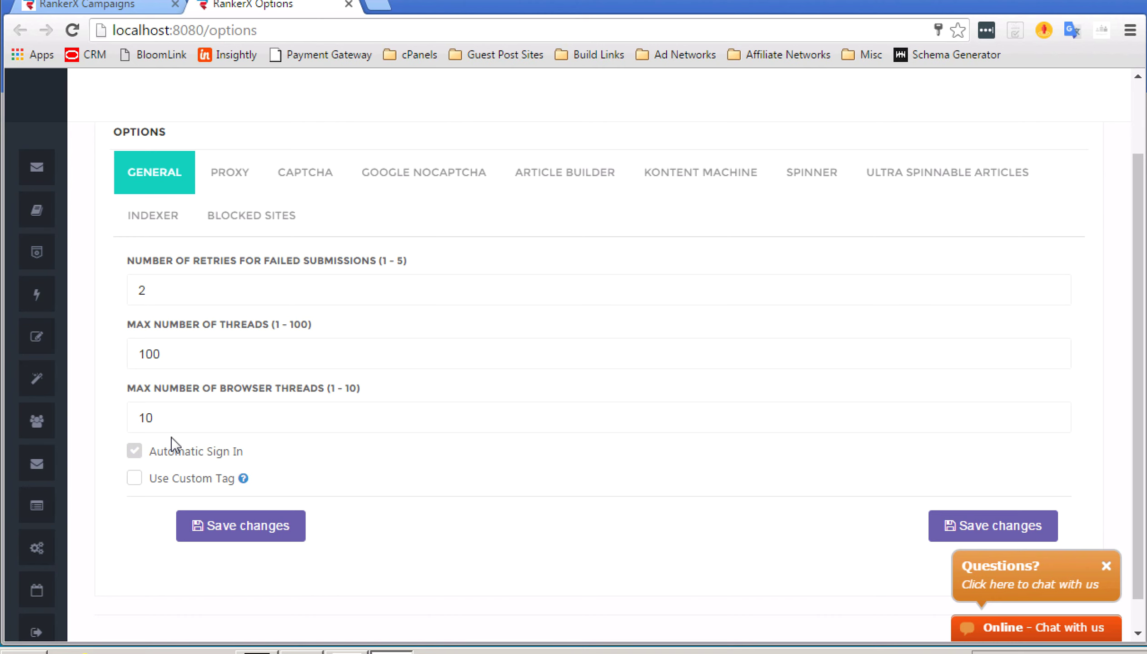
# - Return to the proxy options, keep proxies enabled for submission and save the changes
pyautogui.click(233, 176)
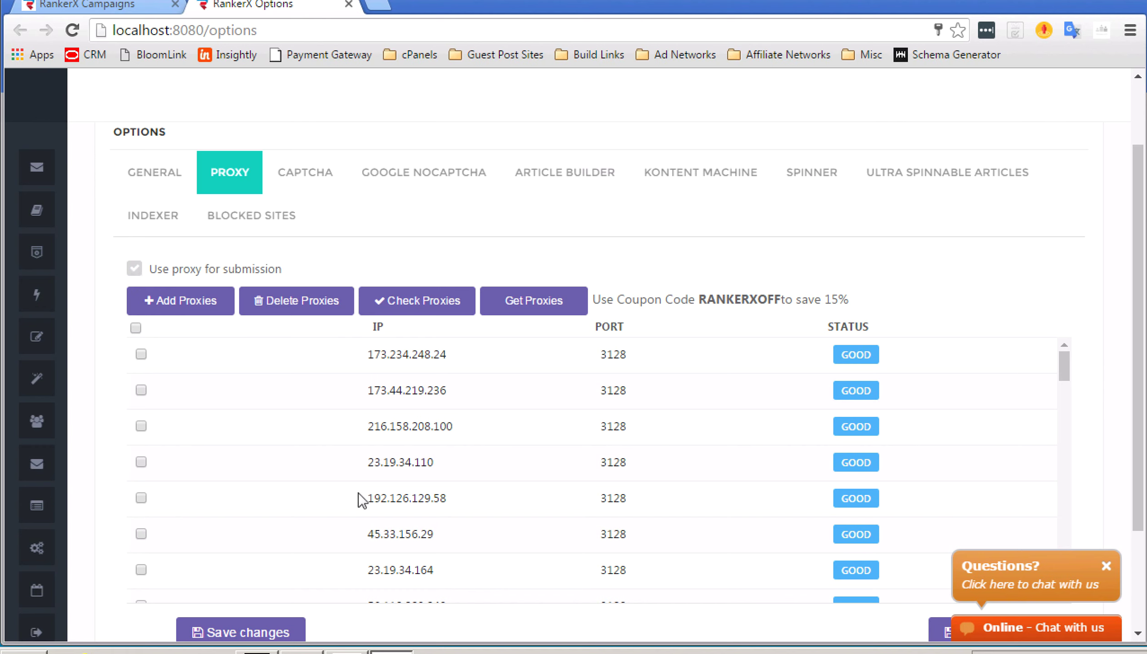
pyautogui.click(135, 271)
pyautogui.scroll(-1, 312, 346)
pyautogui.click(246, 630)
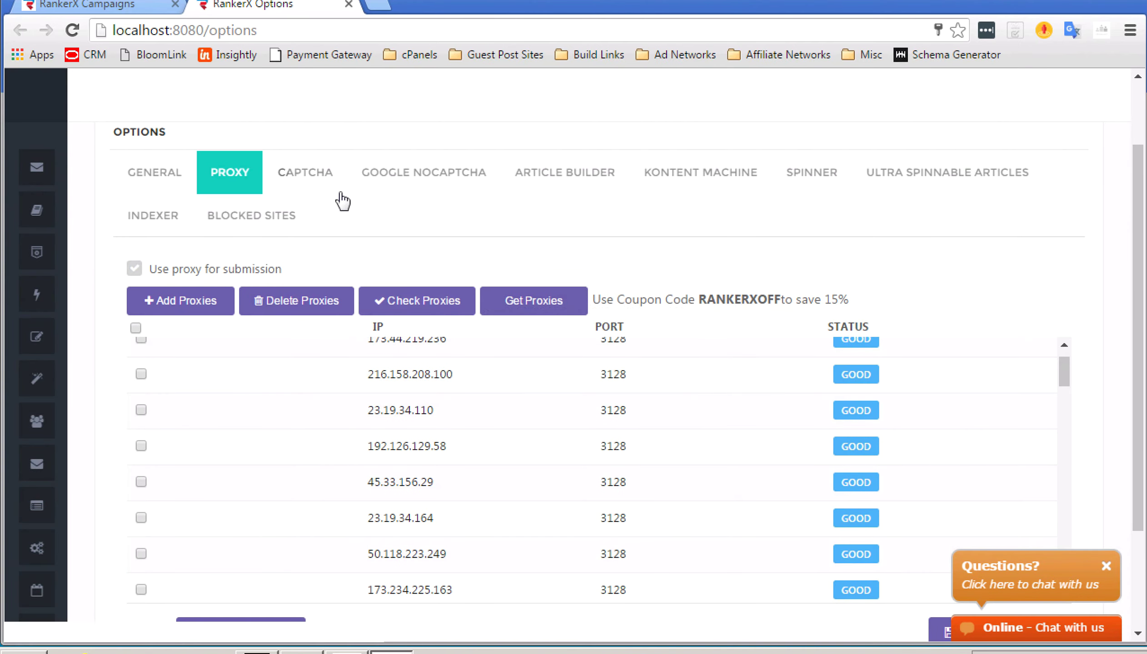
# - In the captcha options, choose 2Captcha (Recommended) as the primary captcha service
pyautogui.click(317, 184)
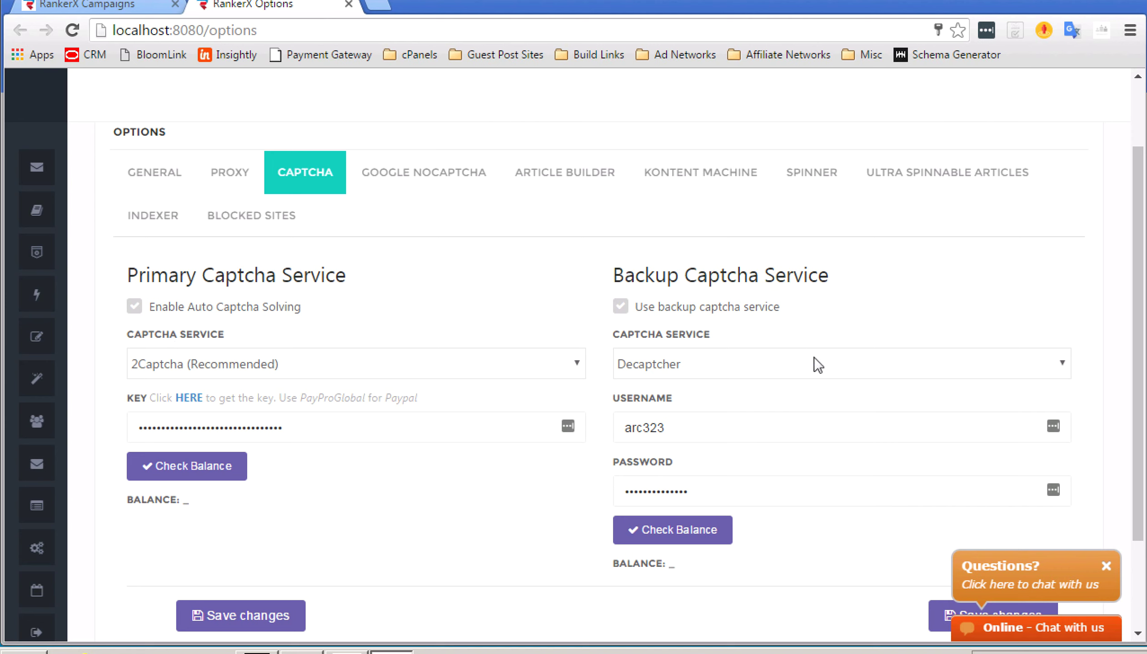
pyautogui.click(582, 363)
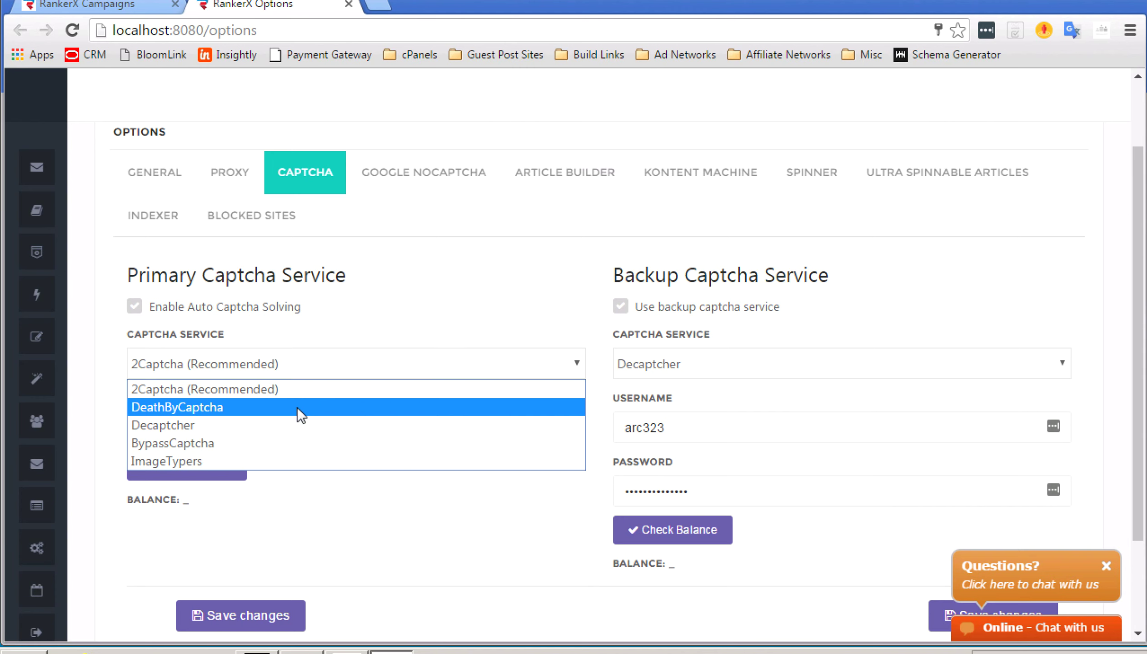
pyautogui.click(258, 392)
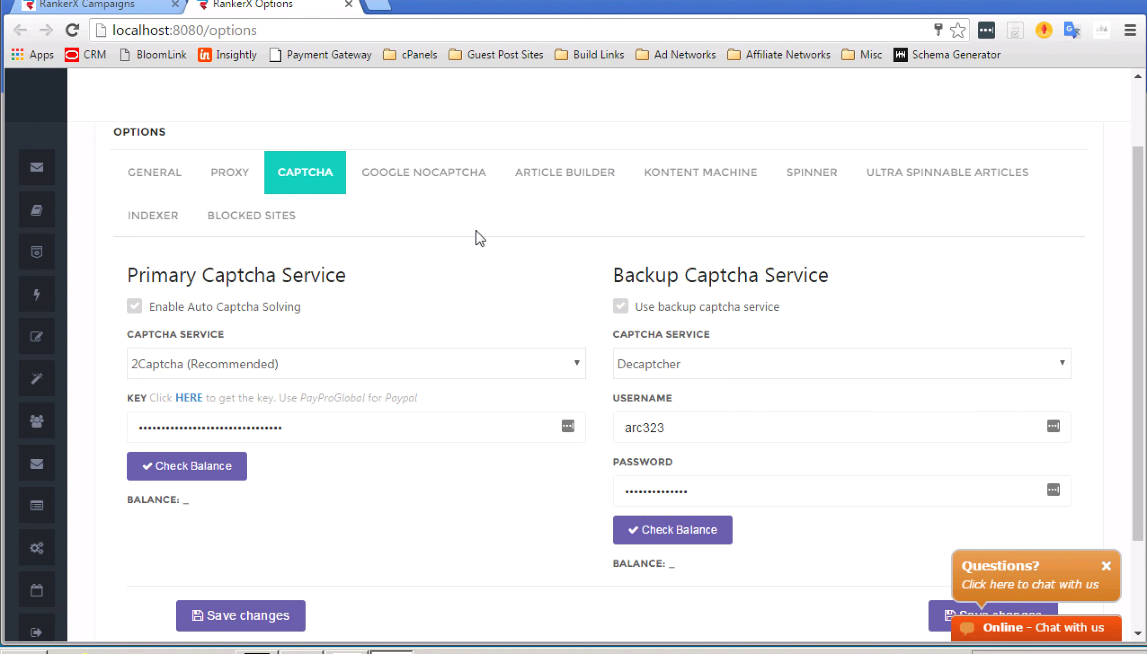
# - In the Google NoCaptcha options, choose 2Captcha (Recommended) as the captcha service
pyautogui.click(430, 173)
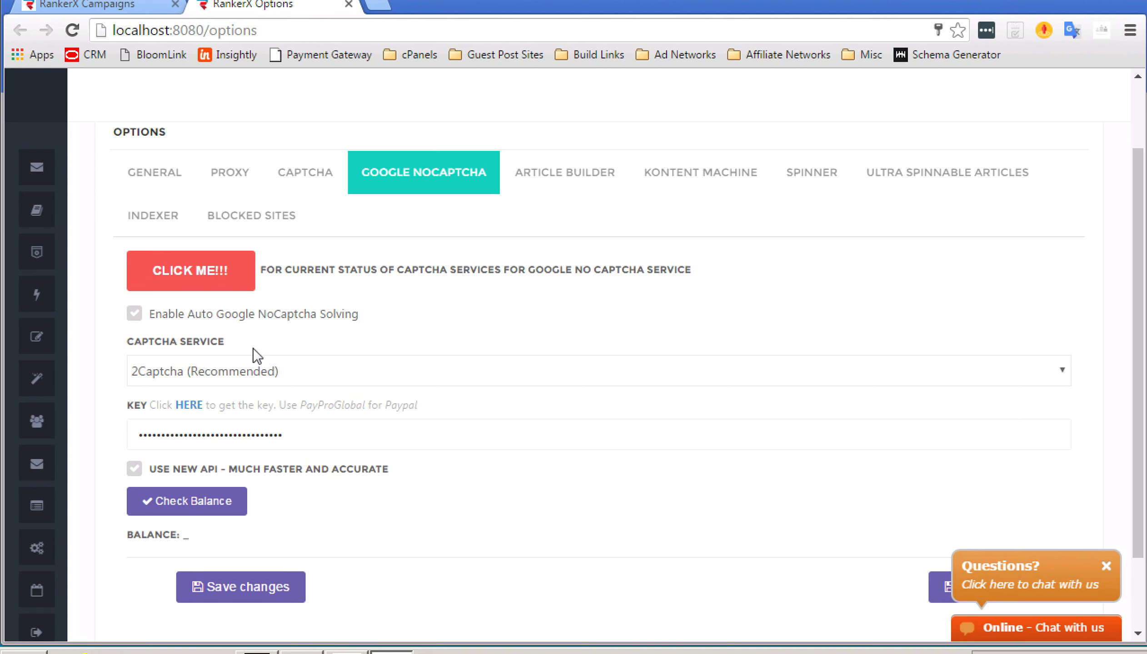
pyautogui.click(349, 378)
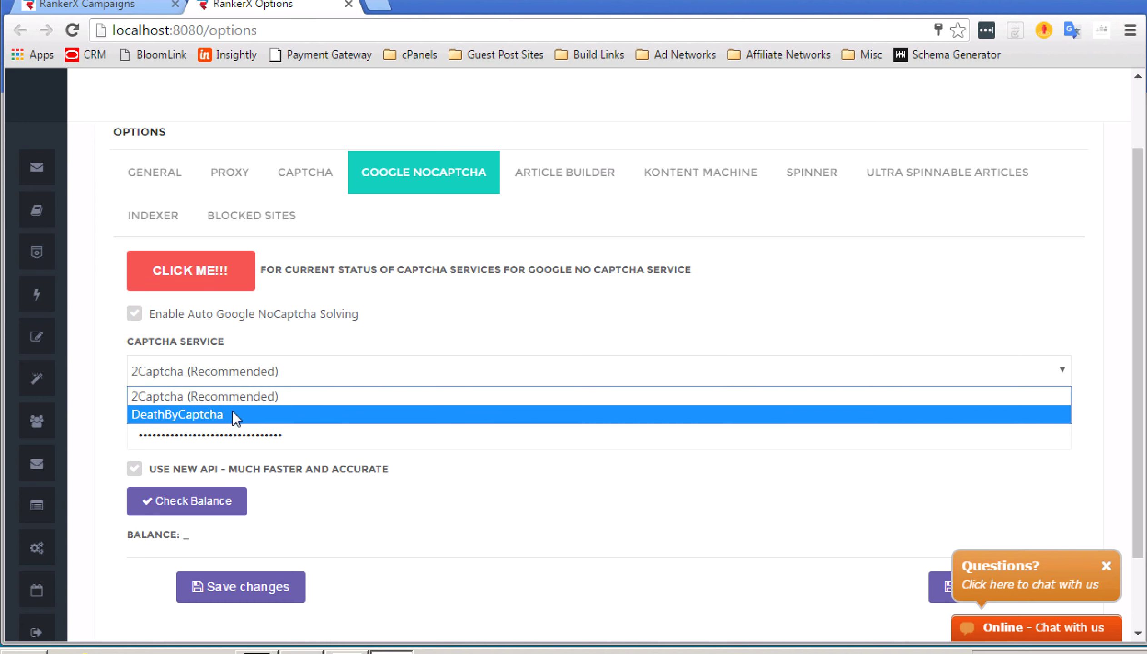
pyautogui.click(249, 396)
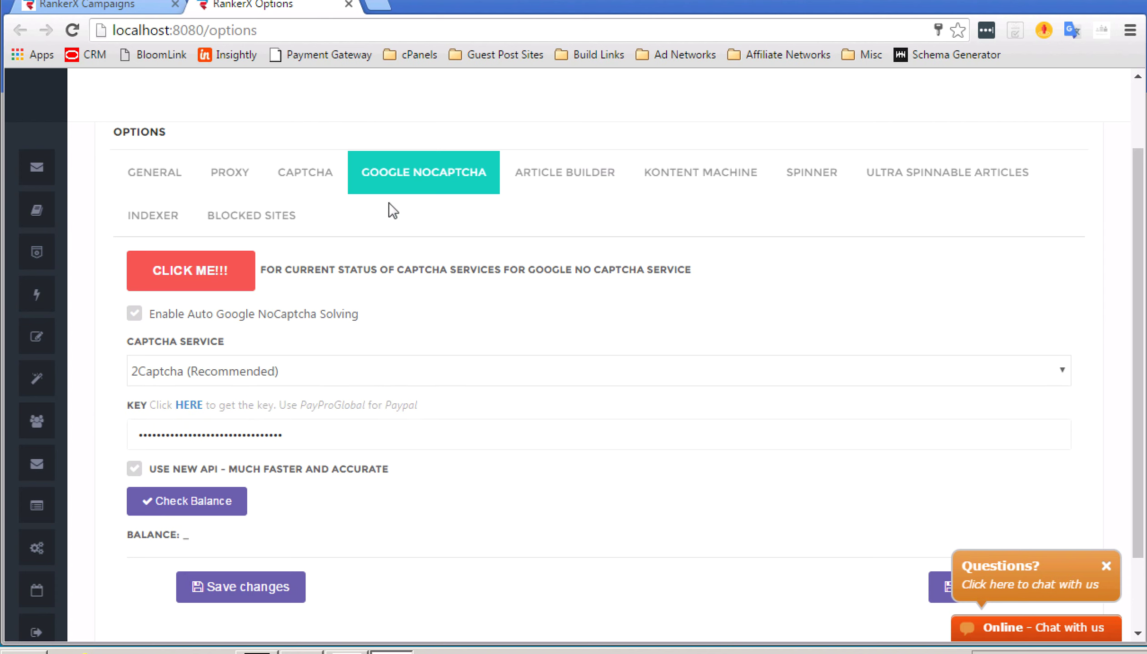
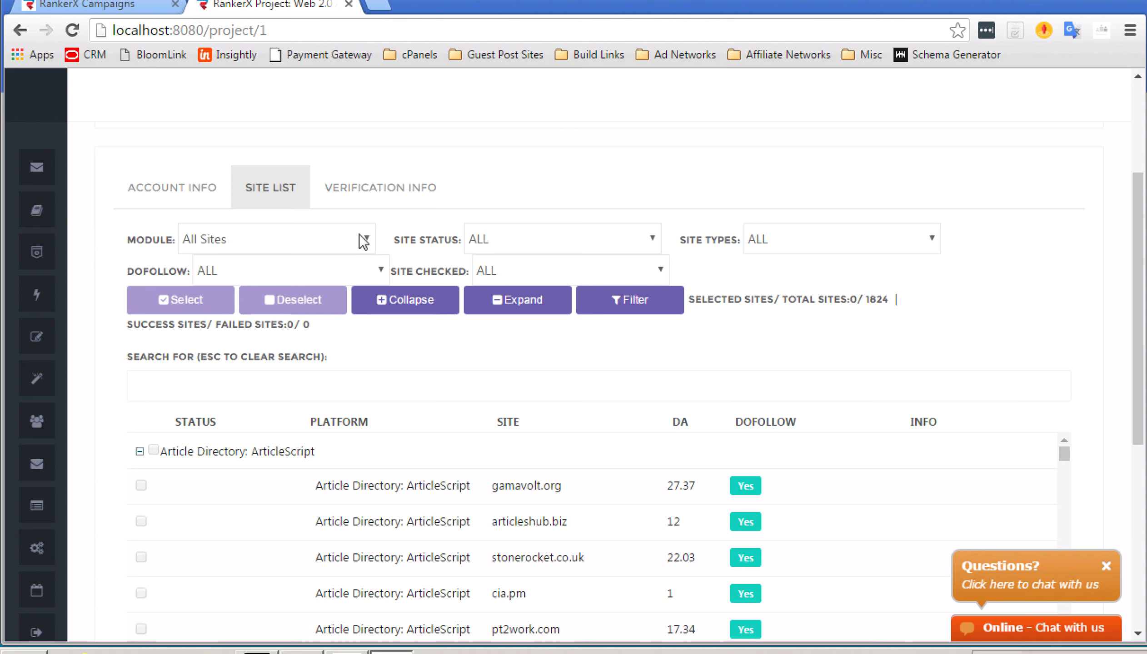
# - Browse the available modules and filter the project's site list to Press Release: All Sites
pyautogui.click(359, 234)
pyautogui.scroll(-2, 295, 293)
pyautogui.scroll(-12, 295, 295)
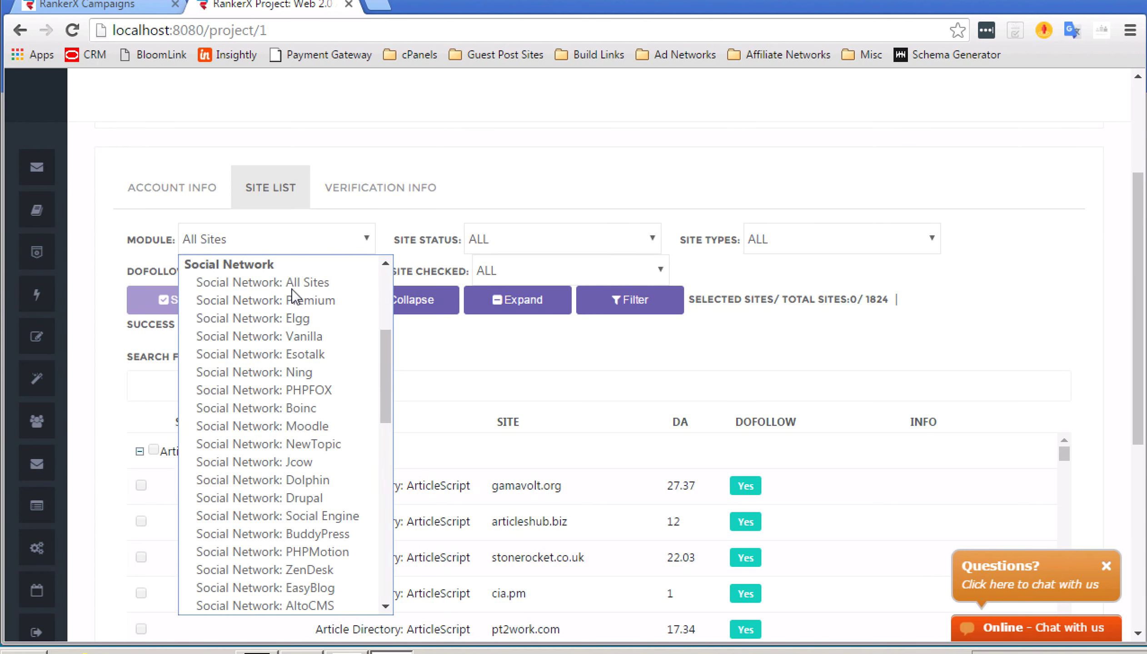
pyautogui.scroll(-1, 295, 297)
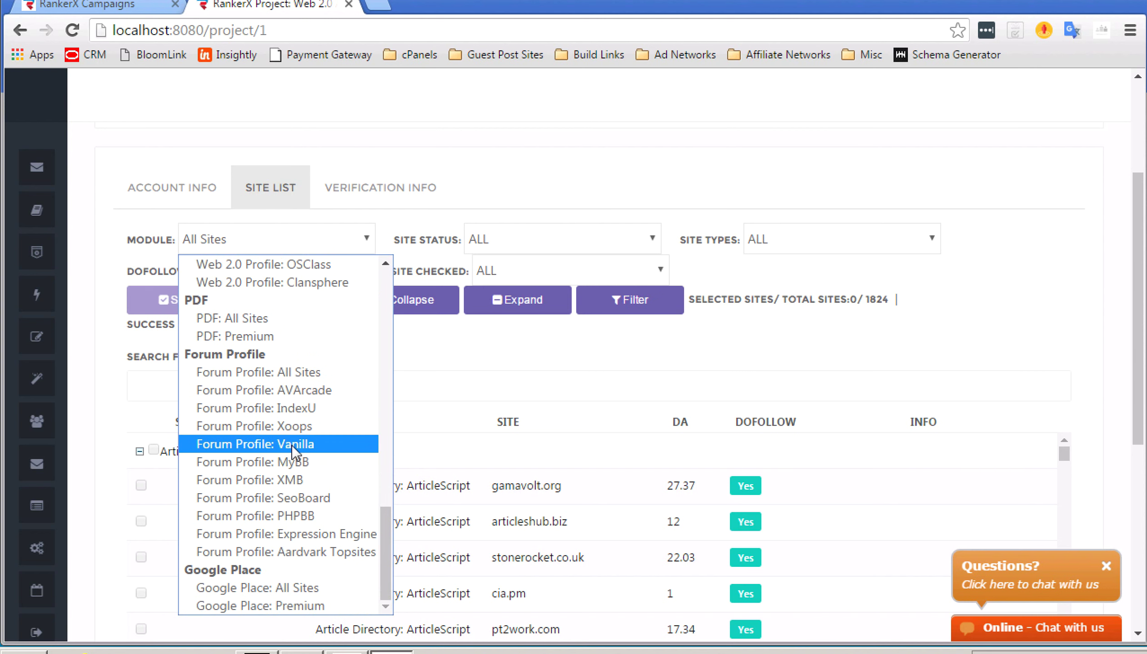
pyautogui.scroll(15, 292, 445)
pyautogui.scroll(-5, 292, 444)
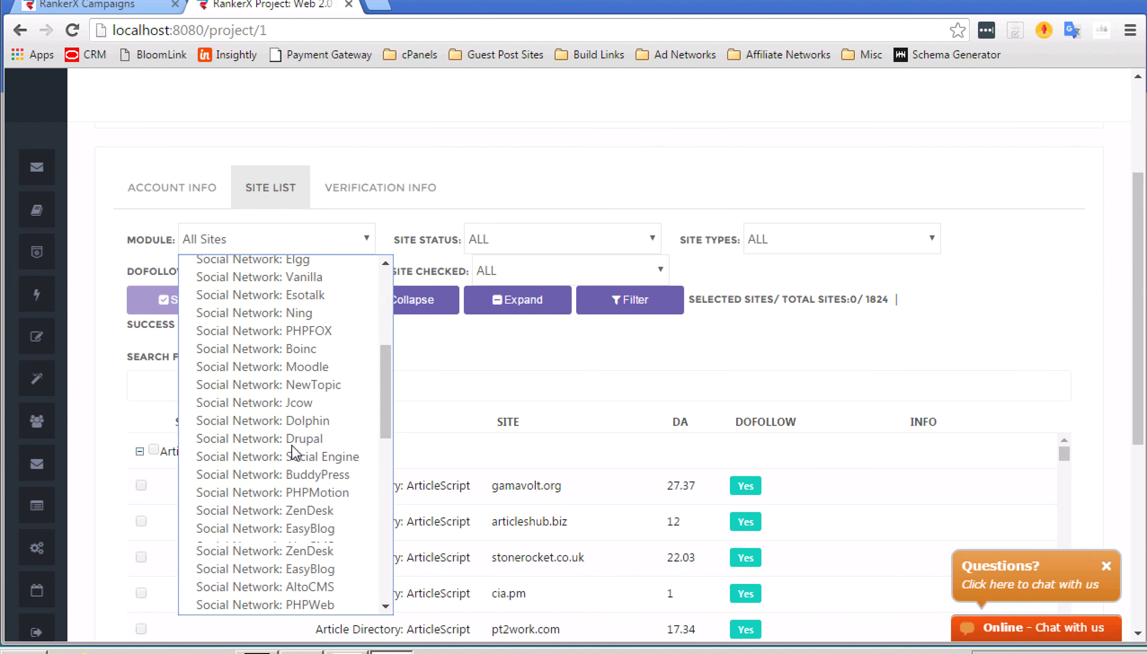
pyautogui.scroll(5, 292, 445)
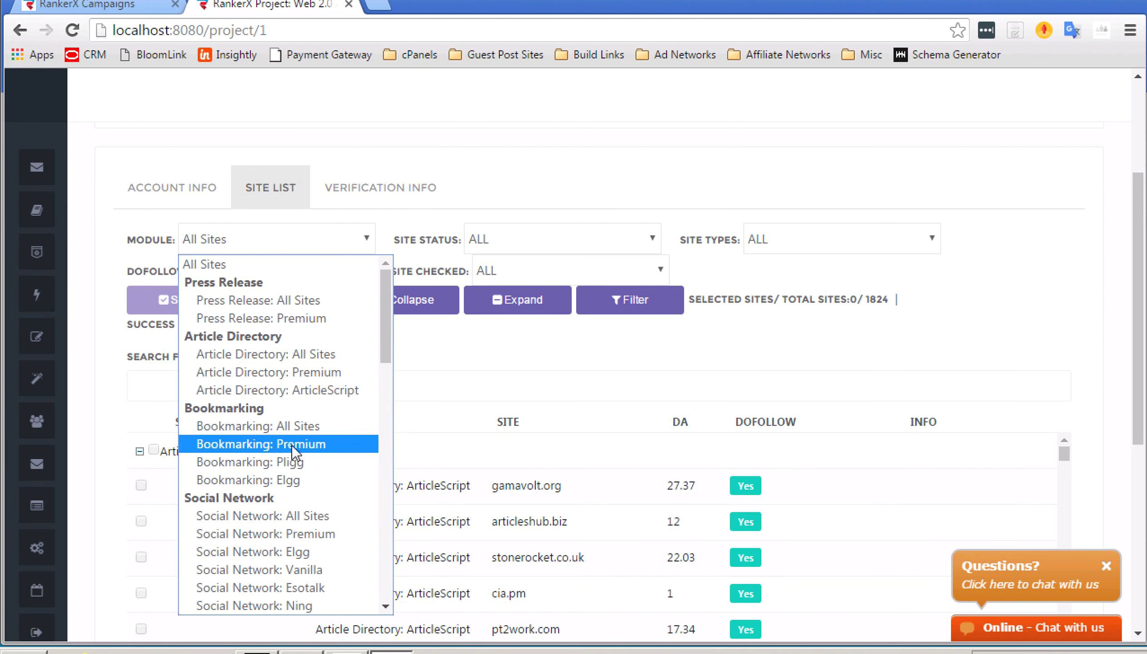
pyautogui.click(255, 302)
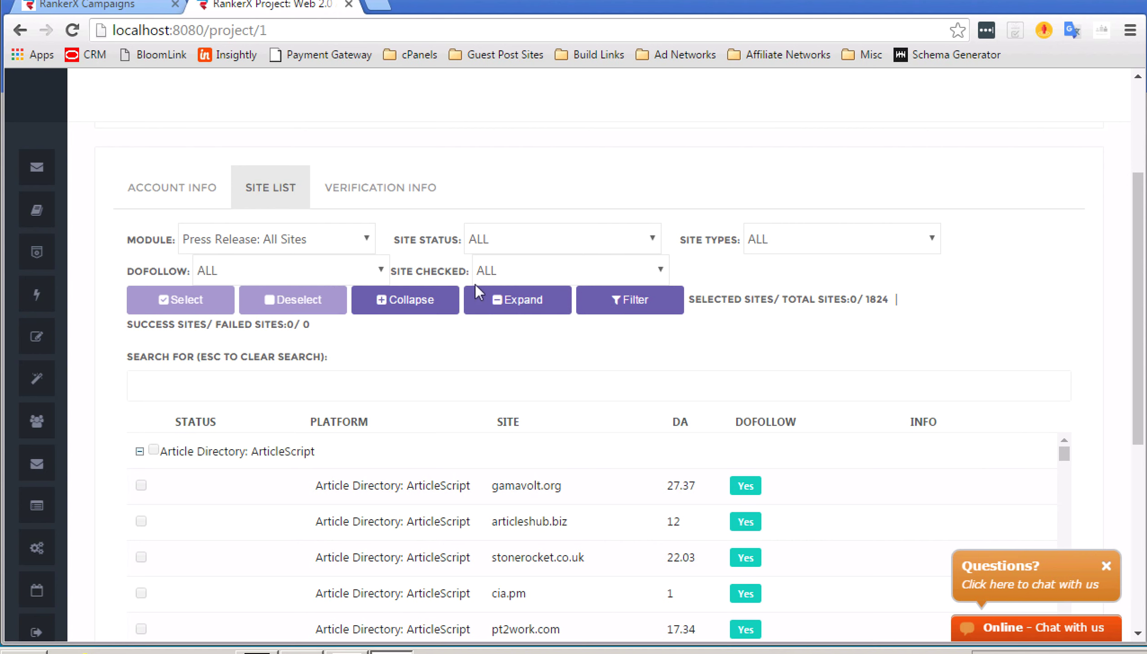
pyautogui.click(634, 315)
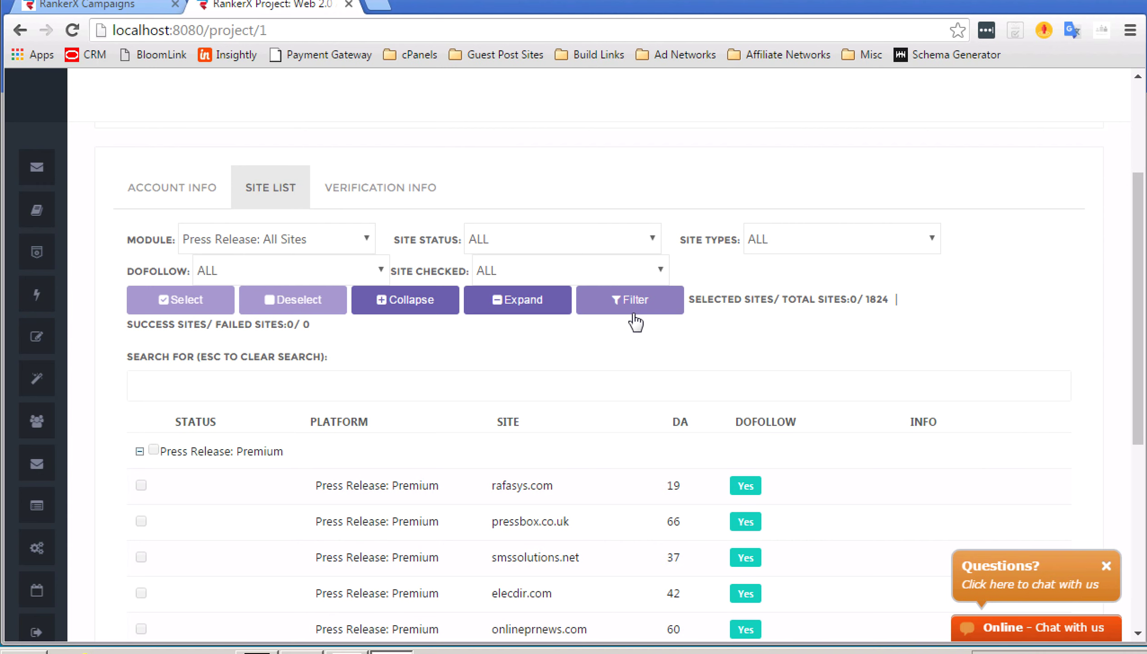
# - Examine the filtered press release sites with their DA and dofollow values
pyautogui.scroll(-4, 593, 389)
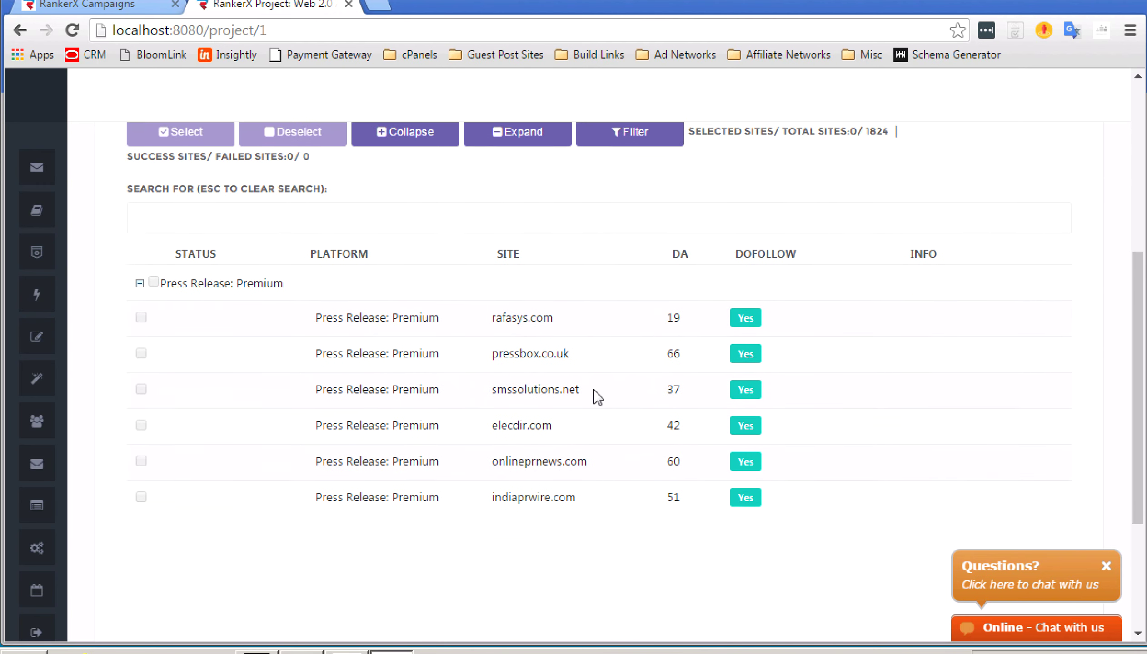
pyautogui.scroll(1, 588, 448)
pyautogui.scroll(-2, 588, 448)
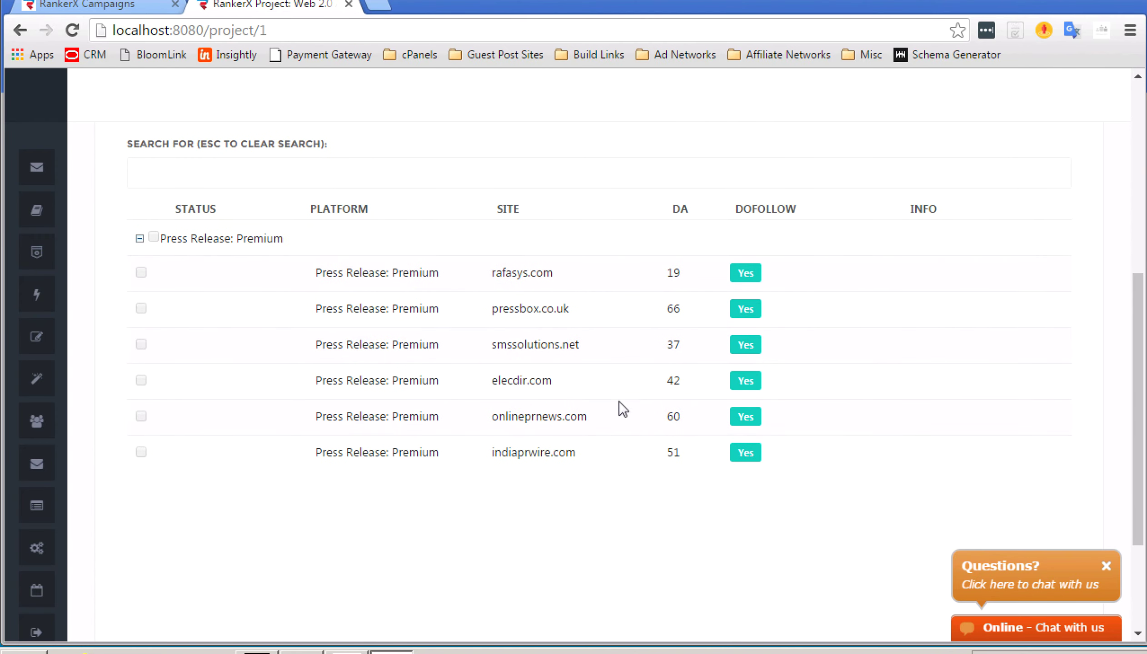
pyautogui.scroll(8, 421, 332)
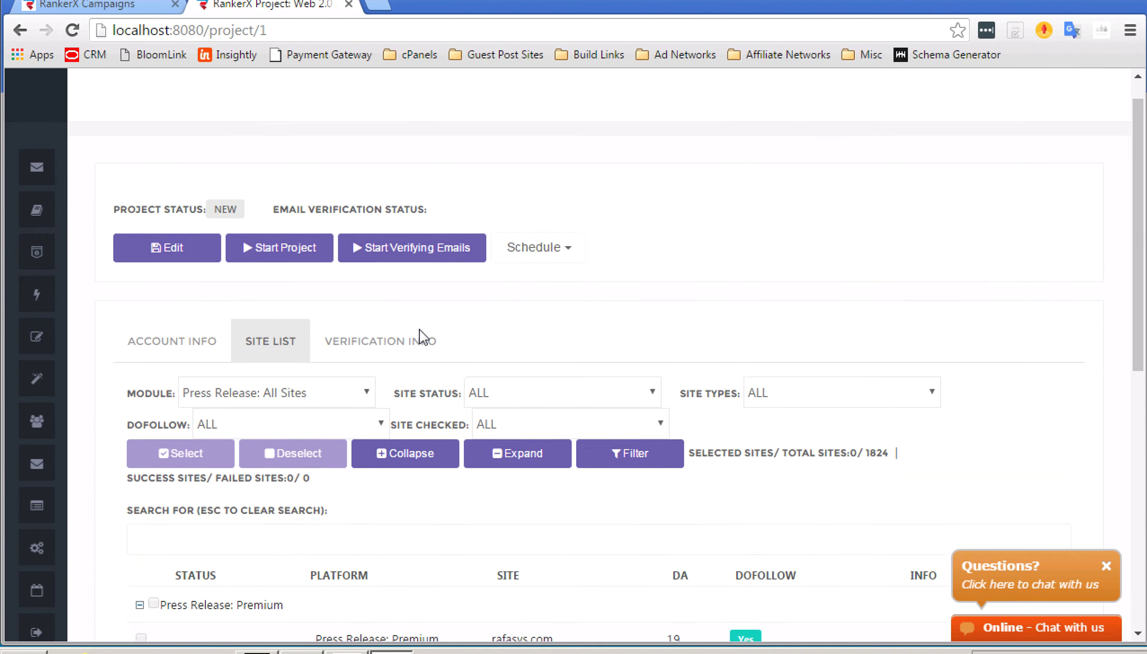
pyautogui.scroll(-9, 418, 330)
pyautogui.scroll(1, 419, 330)
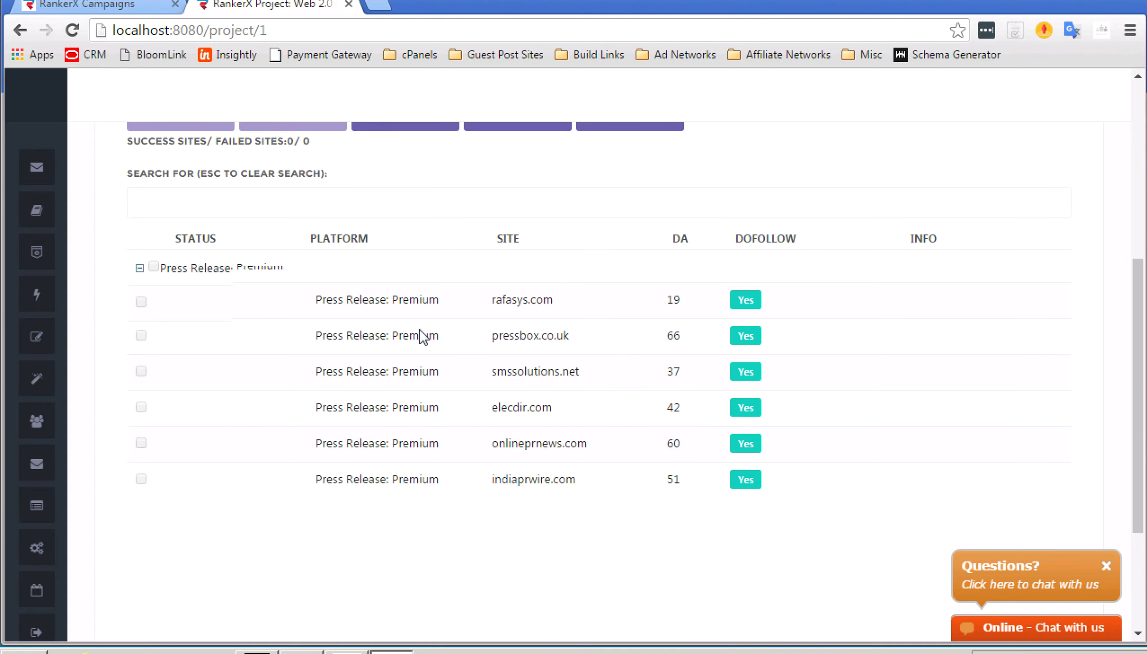
pyautogui.scroll(5, 418, 330)
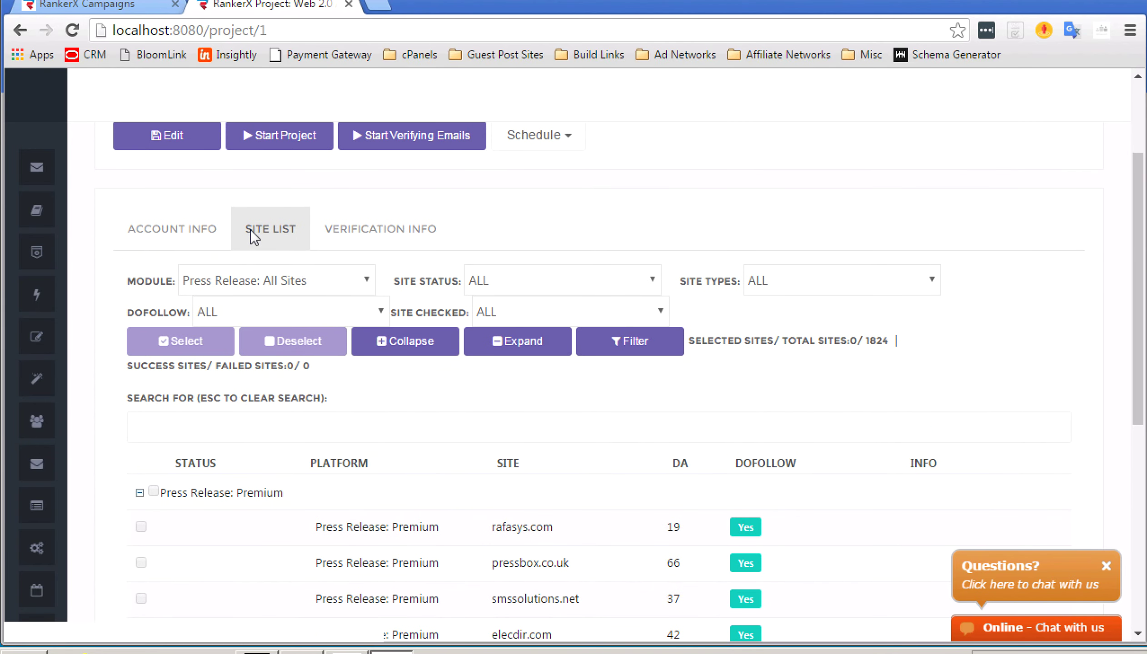
# - Filter the project's site list to the Social Network: Premium module
pyautogui.click(277, 280)
pyautogui.scroll(-3, 282, 412)
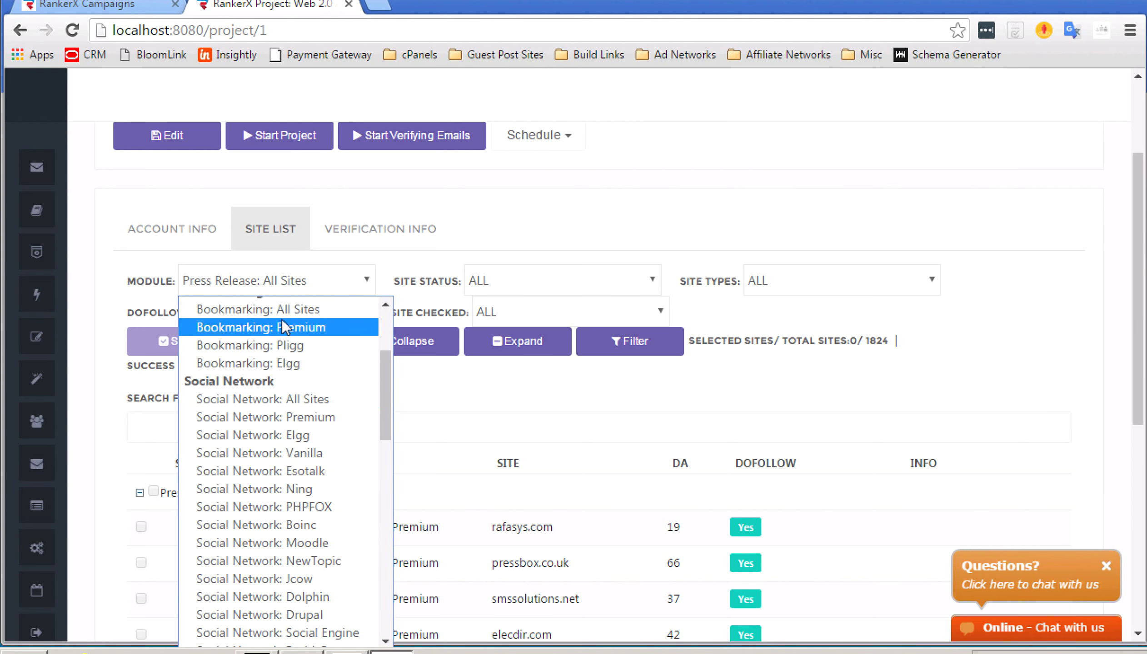
pyautogui.click(274, 415)
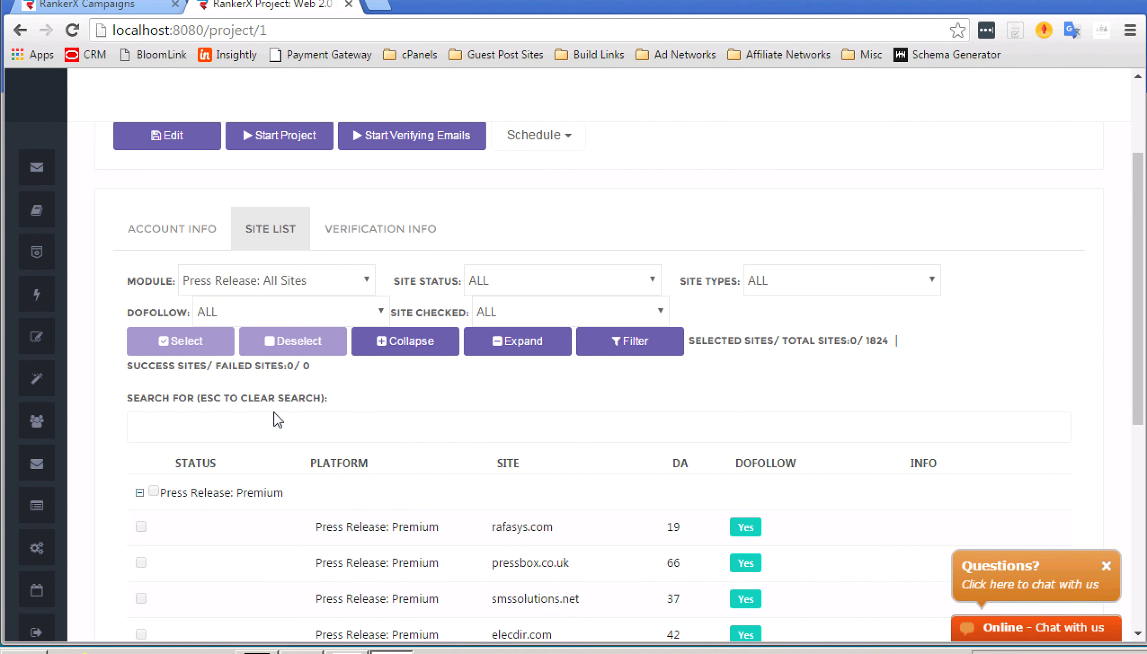
pyautogui.click(641, 348)
pyautogui.scroll(-2, 528, 391)
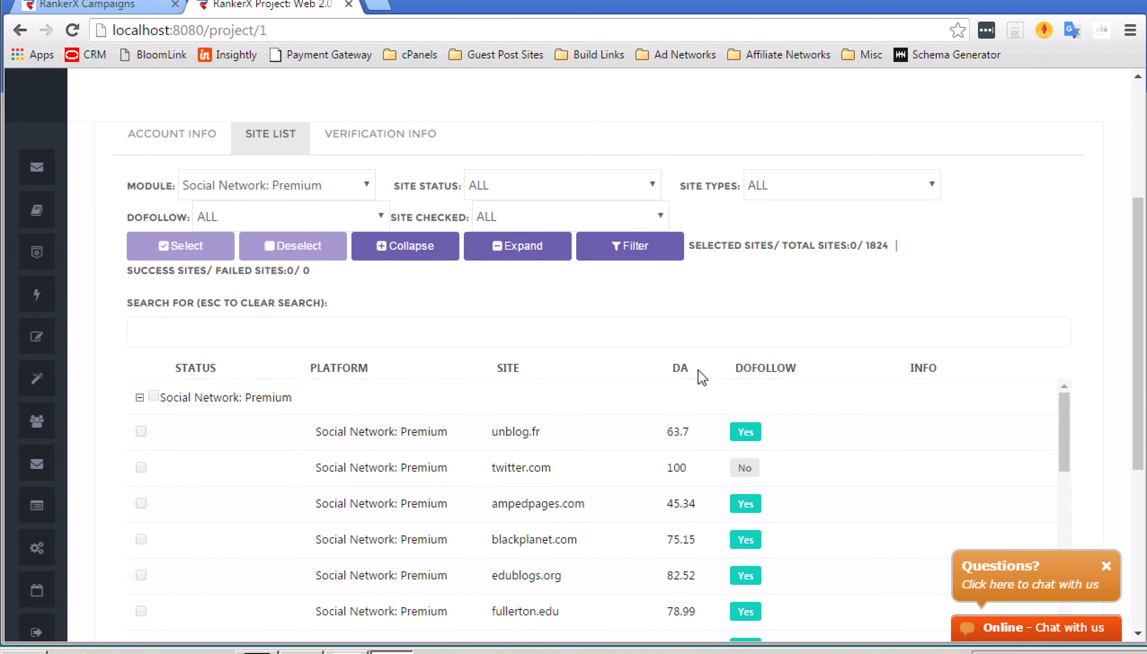
# - Sort the Social Network: Premium sites by DA in descending order
pyautogui.click(680, 369)
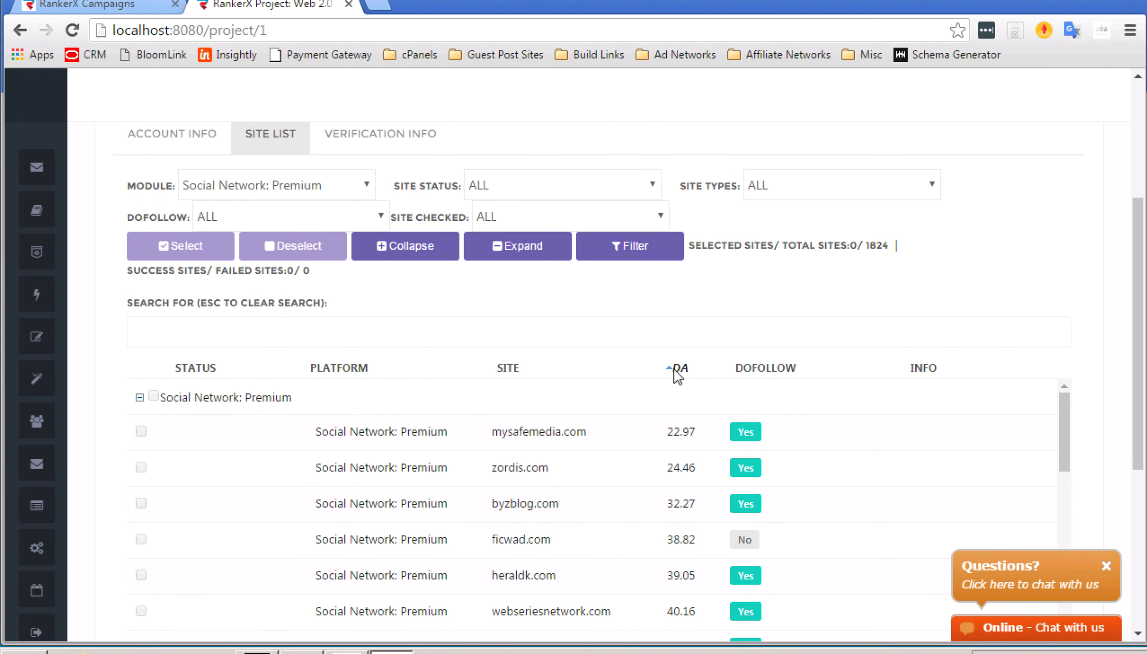
pyautogui.click(674, 370)
pyautogui.scroll(-1, 500, 484)
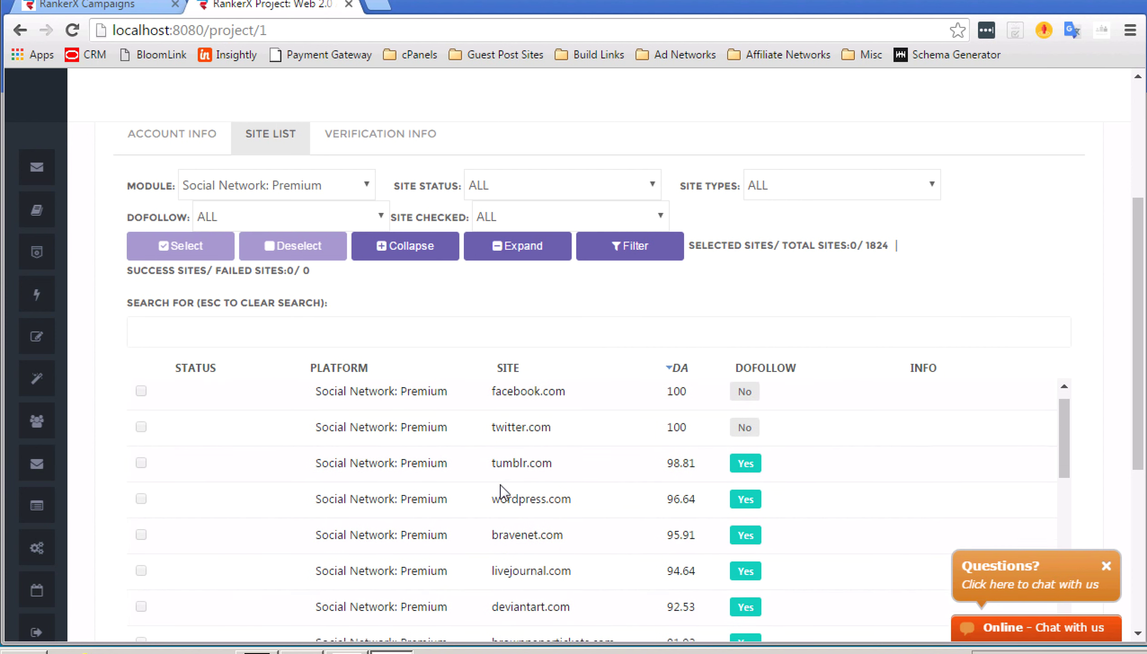
# - Look through the sorted premium social network sites, comparing their DA and dofollow values
pyautogui.scroll(-3, 500, 484)
pyautogui.scroll(1, 504, 457)
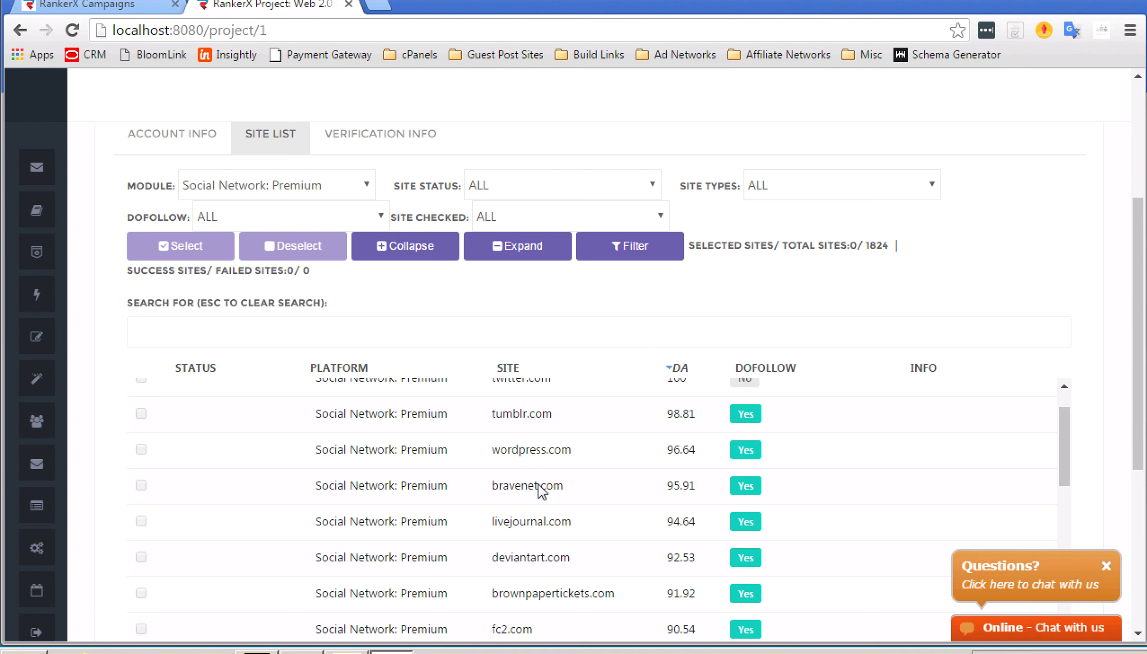
pyautogui.scroll(-5, 535, 555)
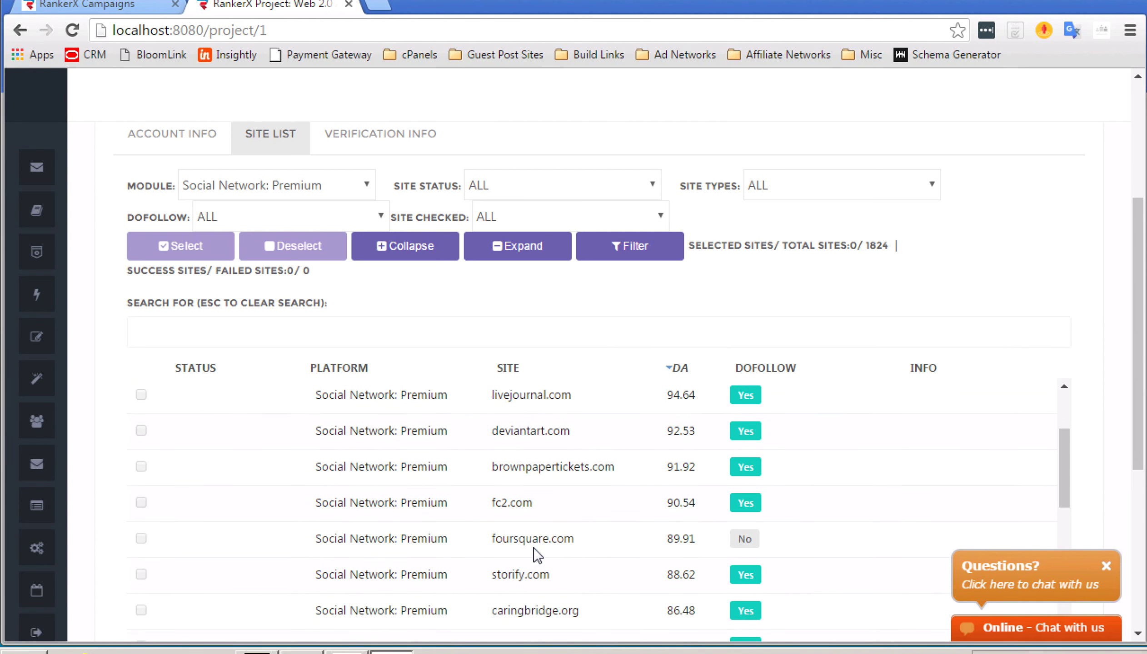
pyautogui.scroll(-3, 531, 537)
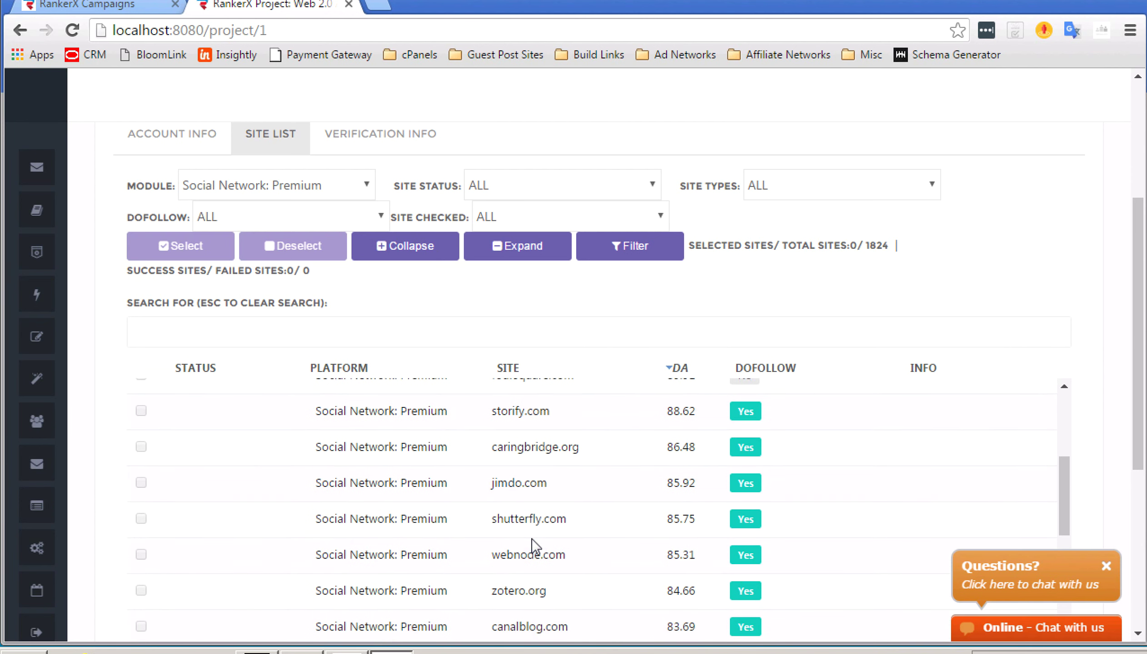
pyautogui.scroll(-3, 509, 561)
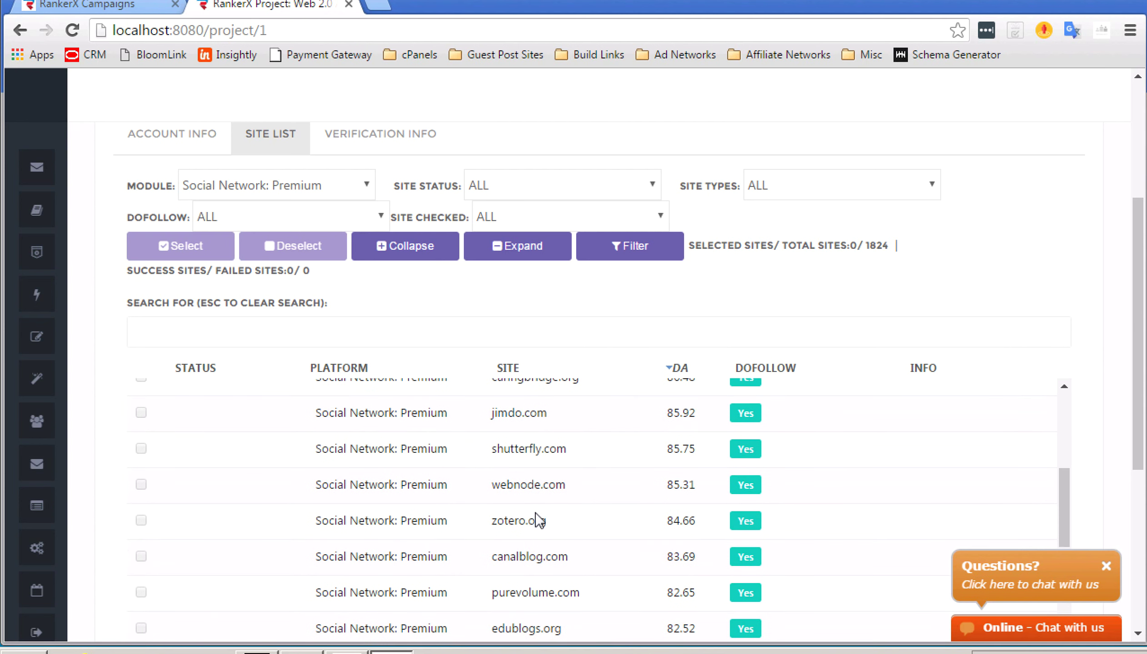
pyautogui.scroll(-6, 539, 520)
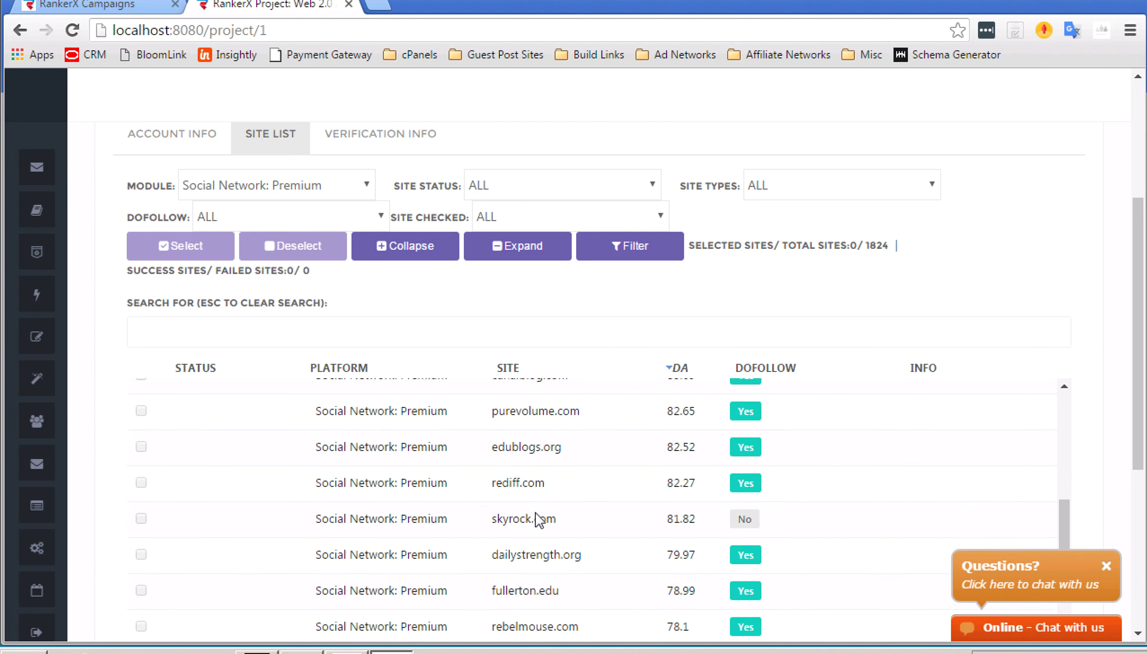
# - Examine the lower-DA premium social network sites and their dofollow values, and return to the highest-ranked ones
pyautogui.scroll(-2, 538, 520)
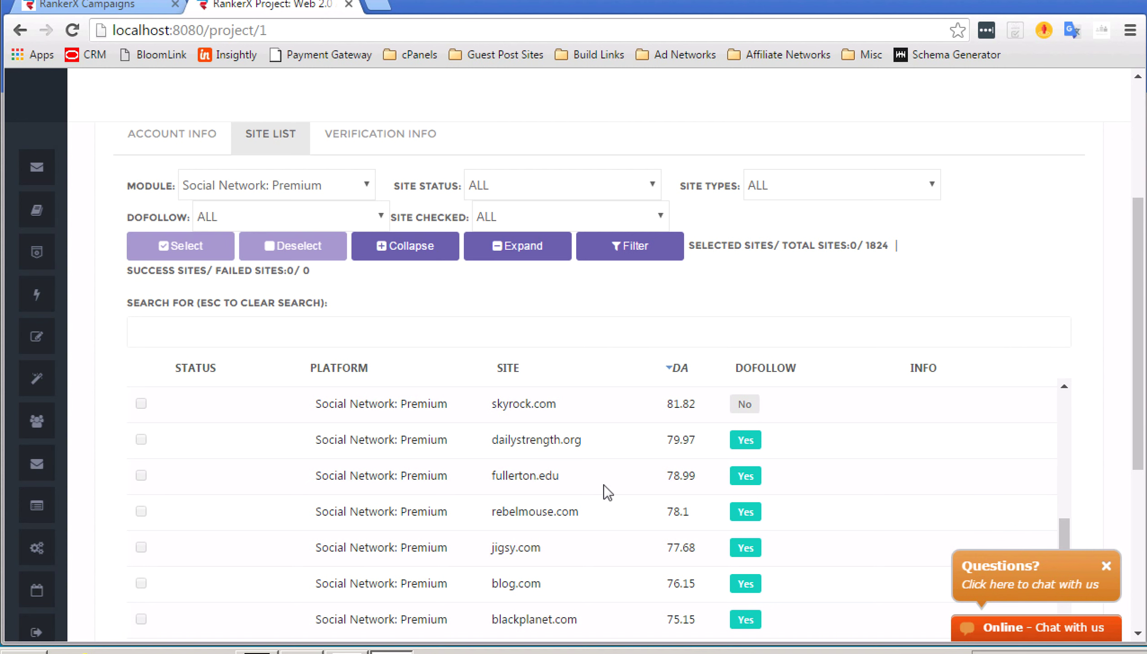
pyautogui.scroll(-3, 602, 484)
pyautogui.scroll(-3, 565, 473)
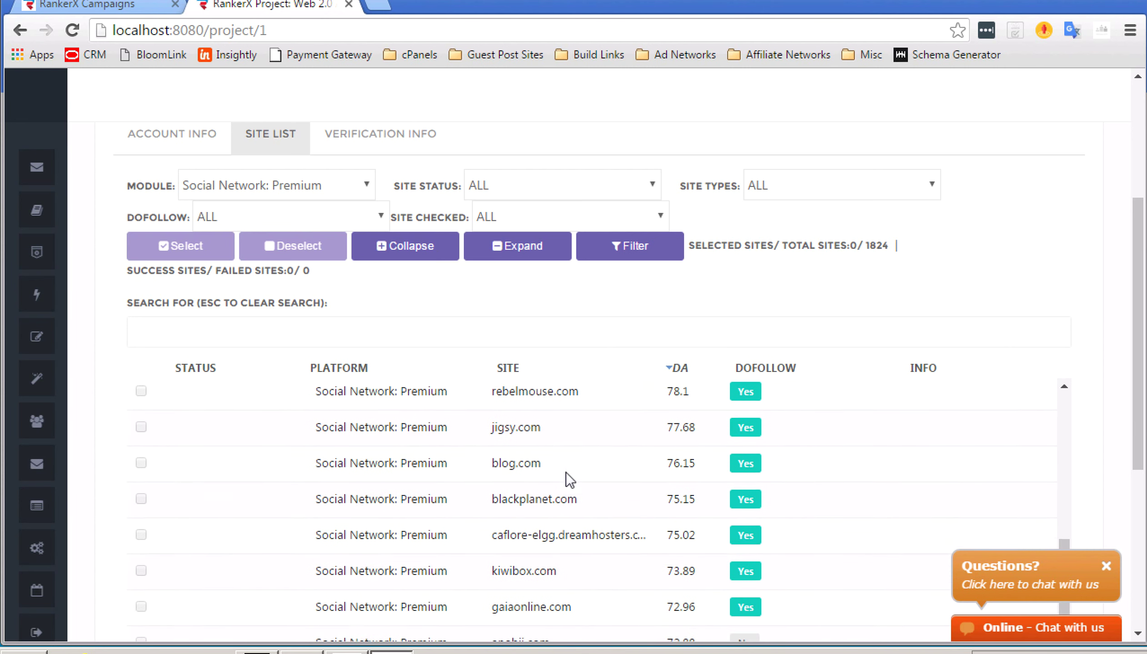
pyautogui.scroll(-9, 565, 472)
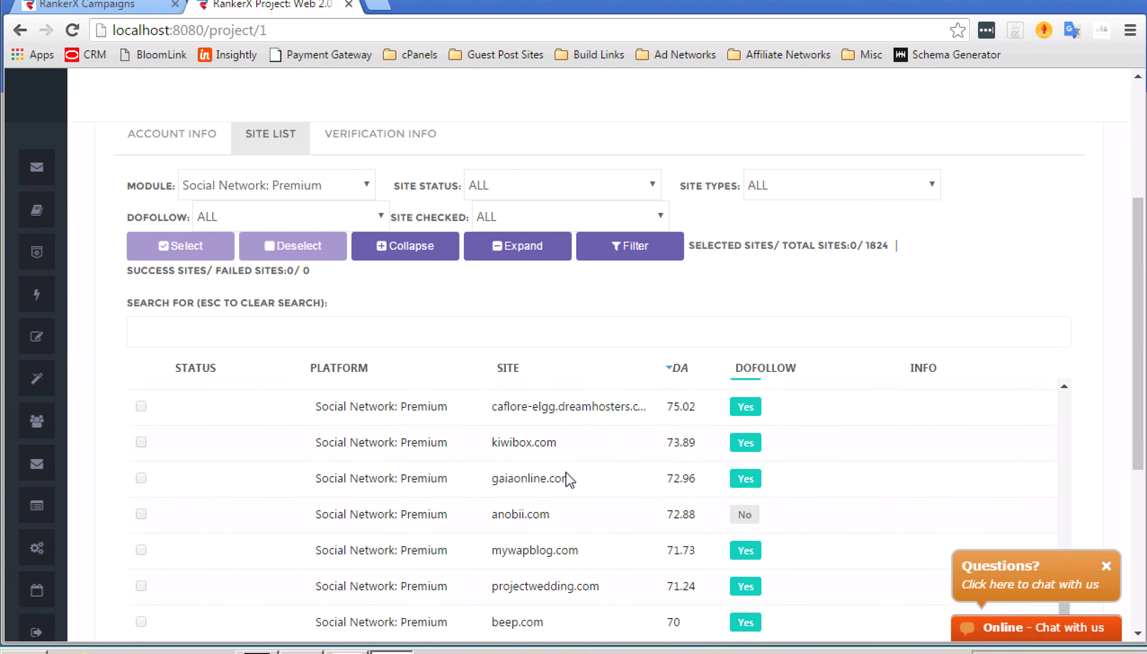
pyautogui.scroll(-10, 565, 472)
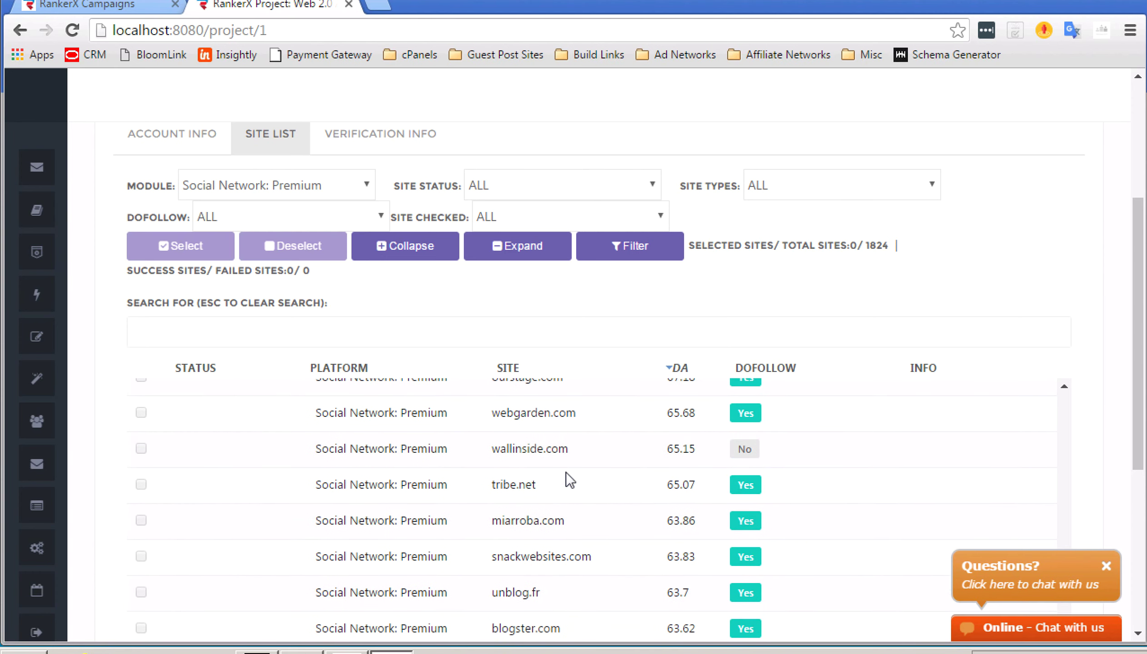
pyautogui.scroll(-4, 566, 472)
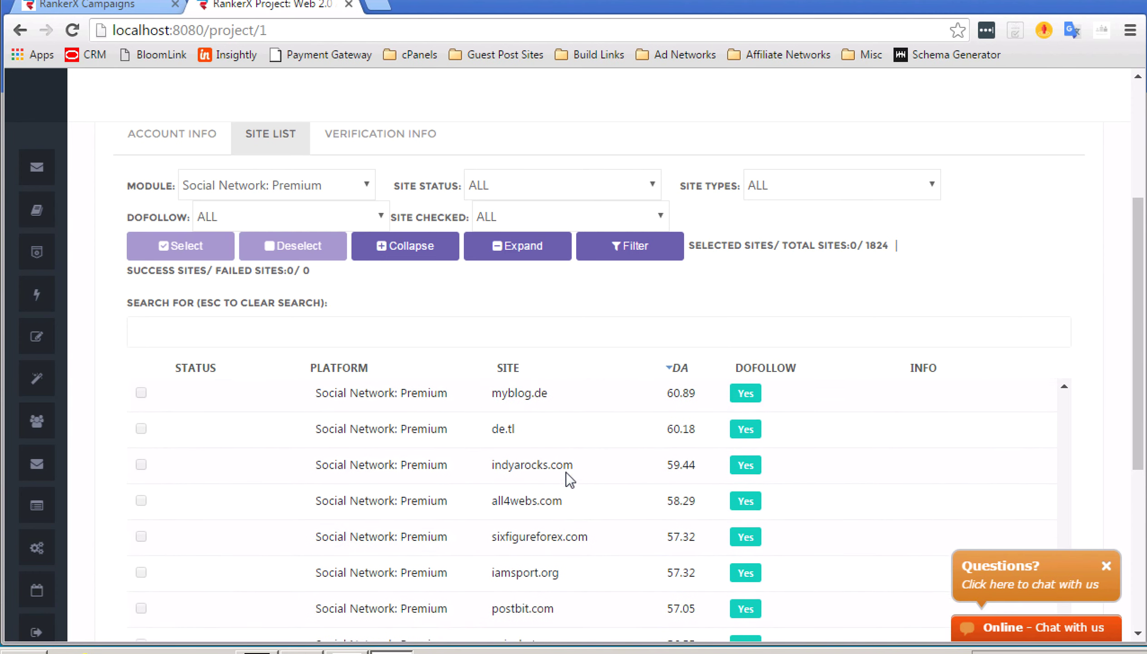
pyautogui.scroll(20, 565, 472)
pyautogui.scroll(20, 565, 472)
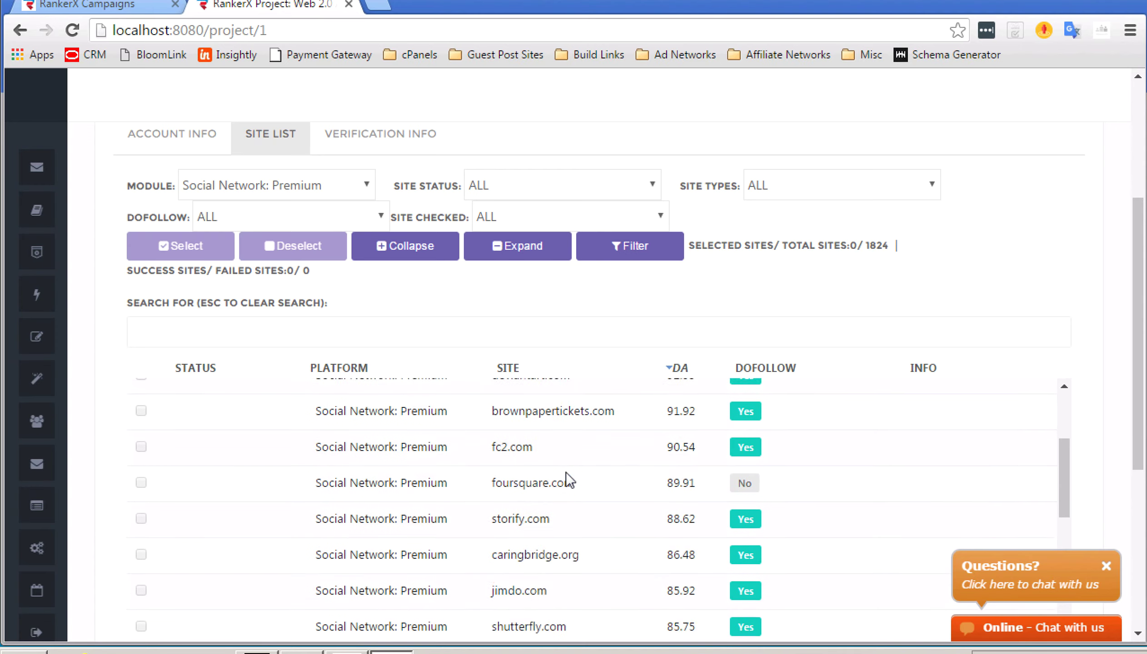
pyautogui.scroll(-6, 645, 295)
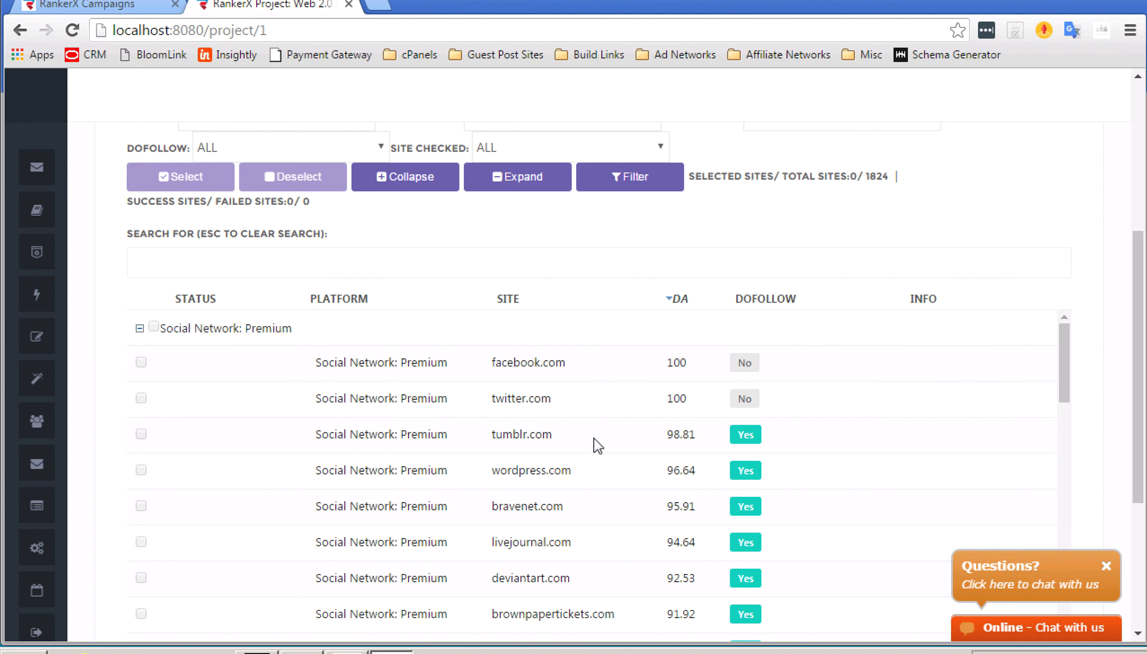
pyautogui.scroll(-2, 550, 408)
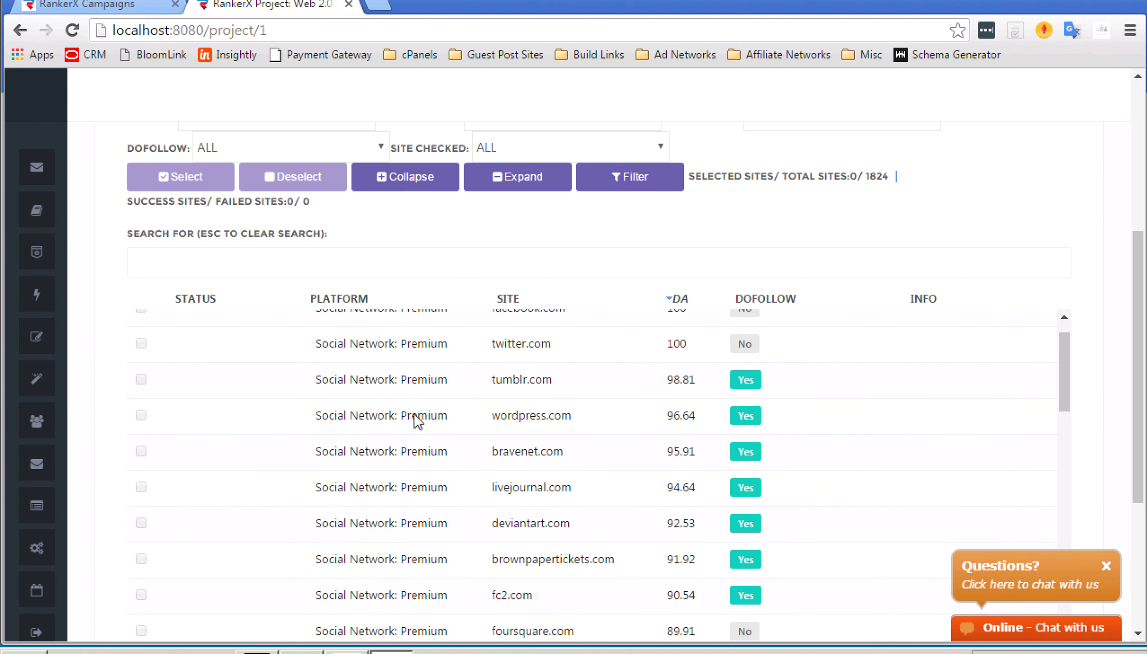
pyautogui.scroll(2, 417, 421)
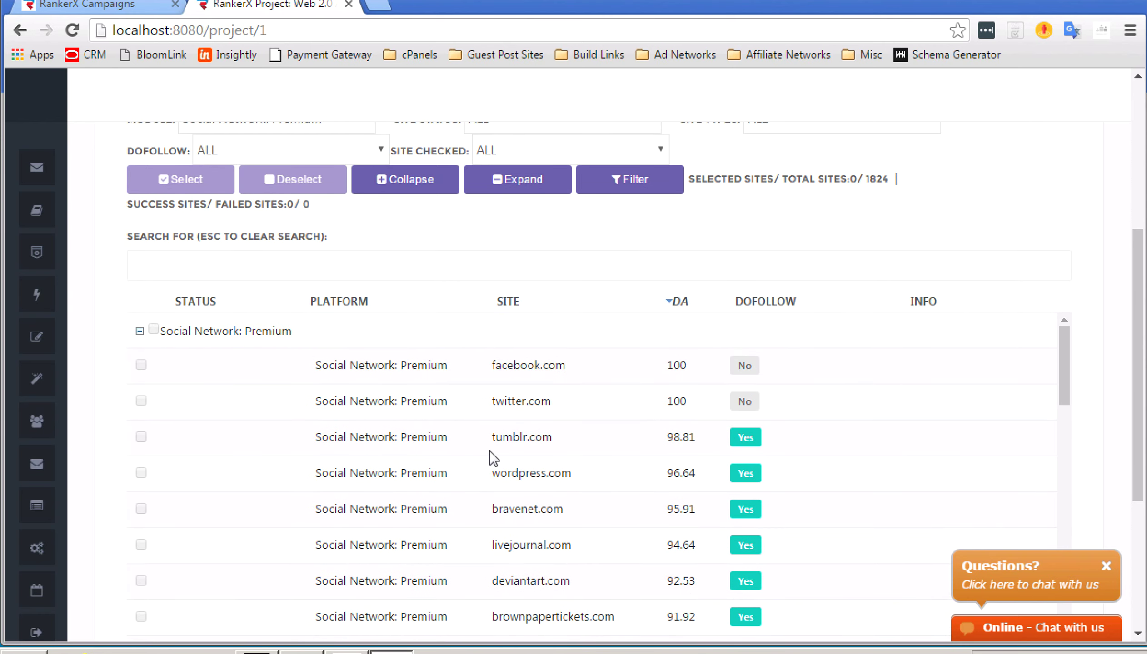
# - Make the project editable and select all Social Network: Premium sites except facebook.com and twitter.com
pyautogui.scroll(5, 489, 450)
pyautogui.click(185, 175)
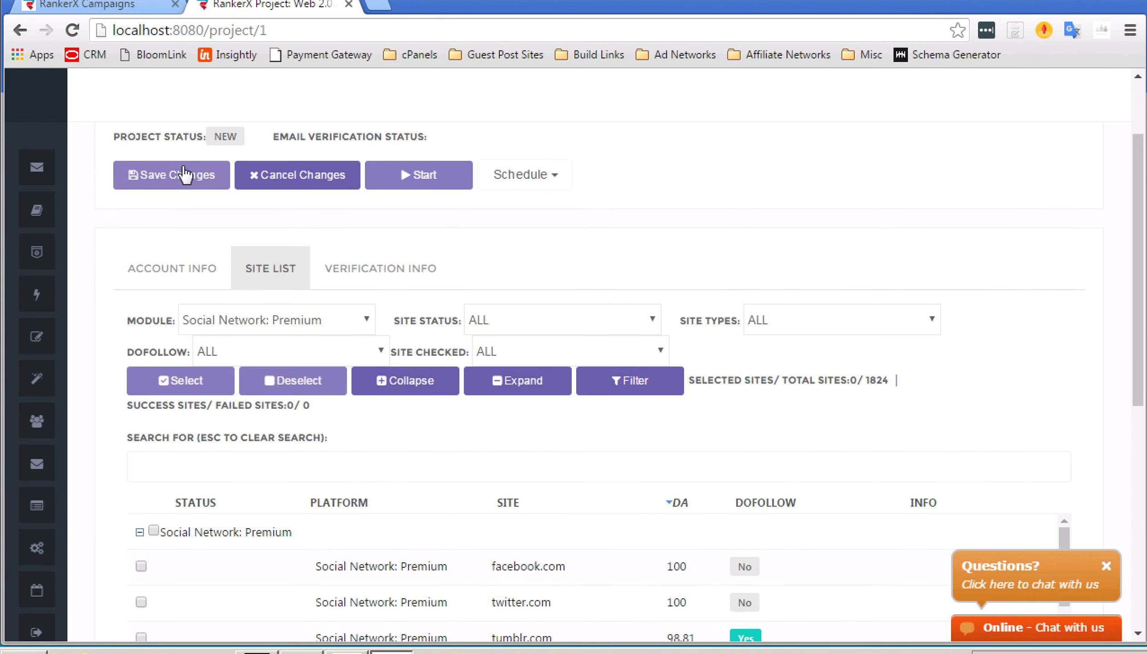
pyautogui.scroll(-5, 259, 291)
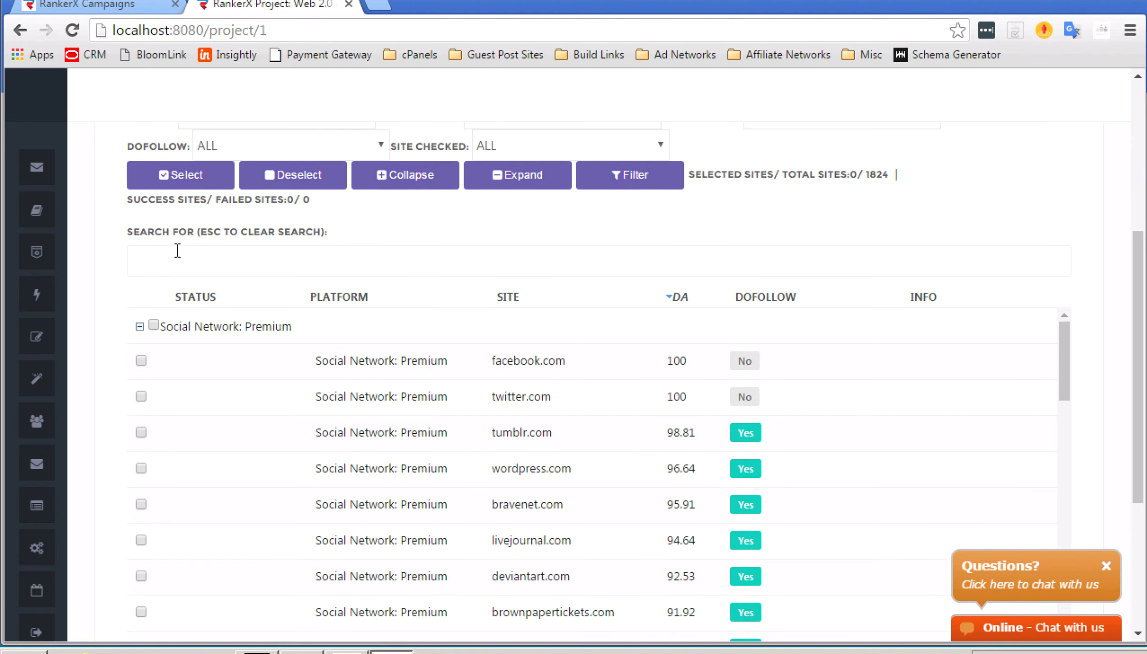
pyautogui.scroll(2, 175, 255)
pyautogui.click(184, 230)
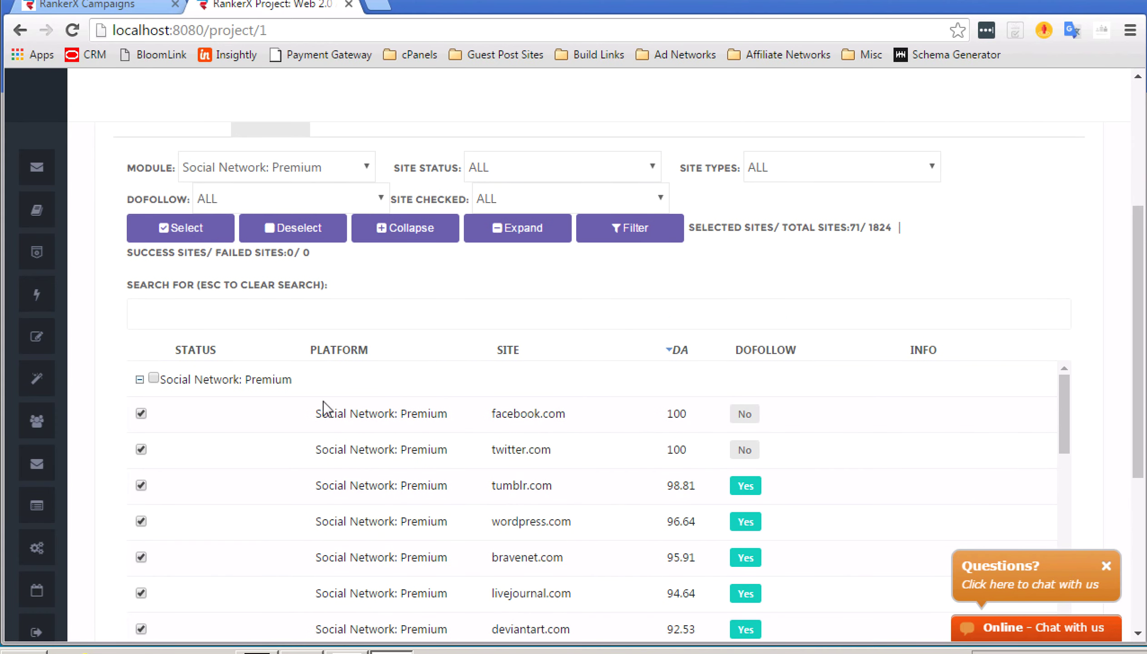
pyautogui.click(141, 415)
pyautogui.click(141, 451)
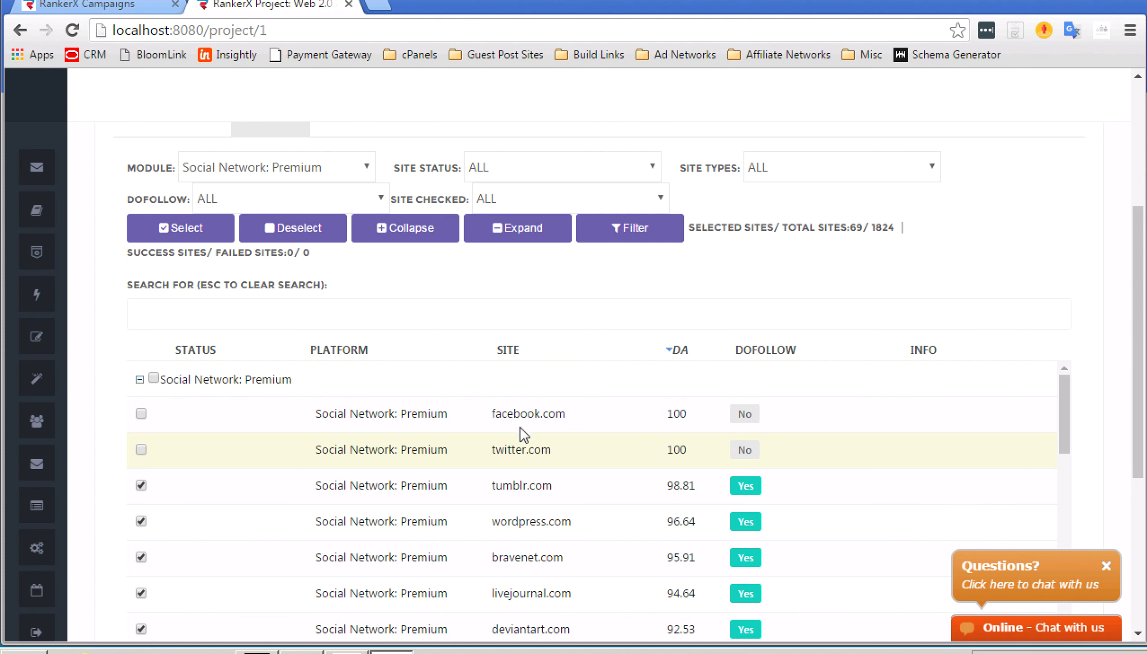
# - Create an account profile named Social Network Accounts in the account info and choose it for saving the project's accounts
pyautogui.scroll(4, 411, 348)
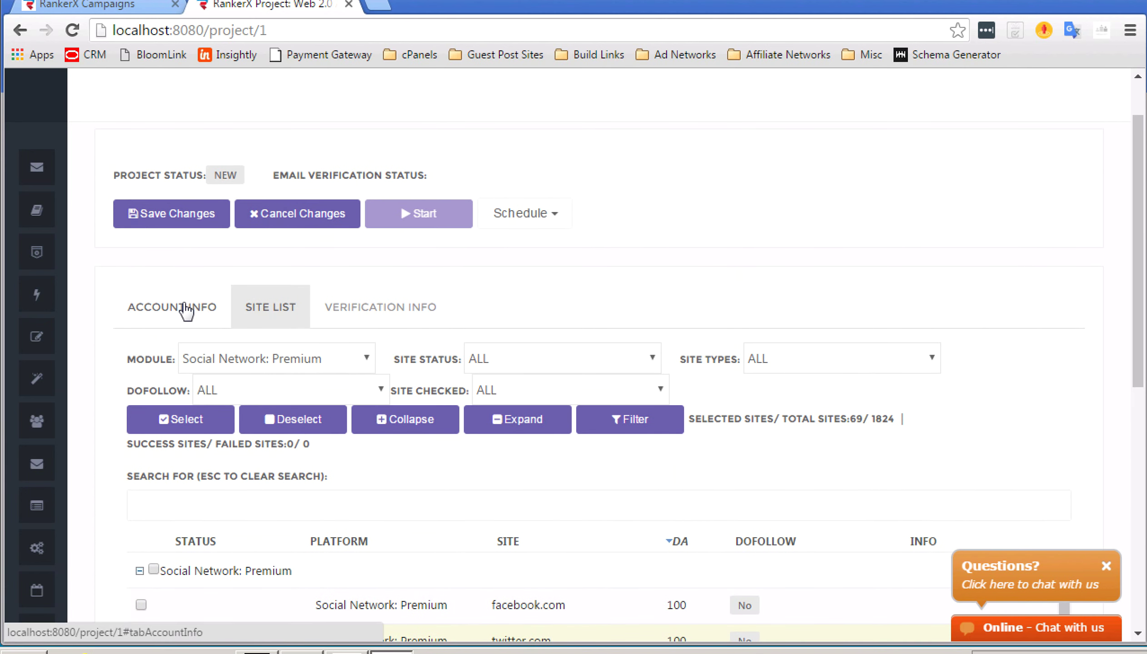
pyautogui.click(185, 309)
pyautogui.scroll(-1, 380, 410)
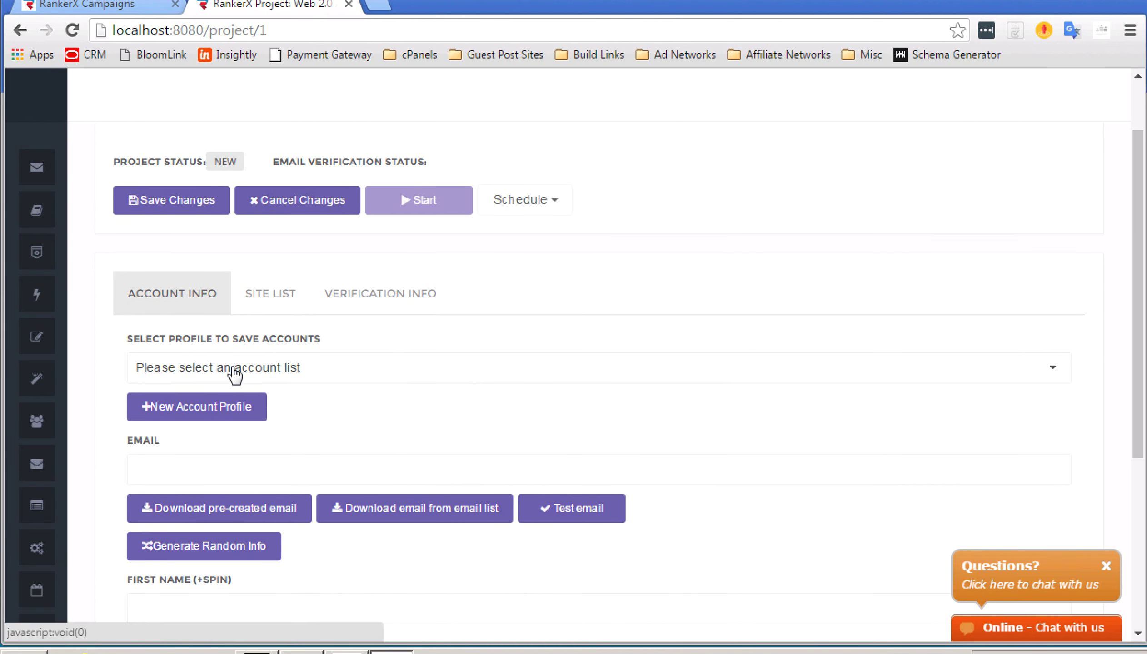
pyautogui.click(229, 411)
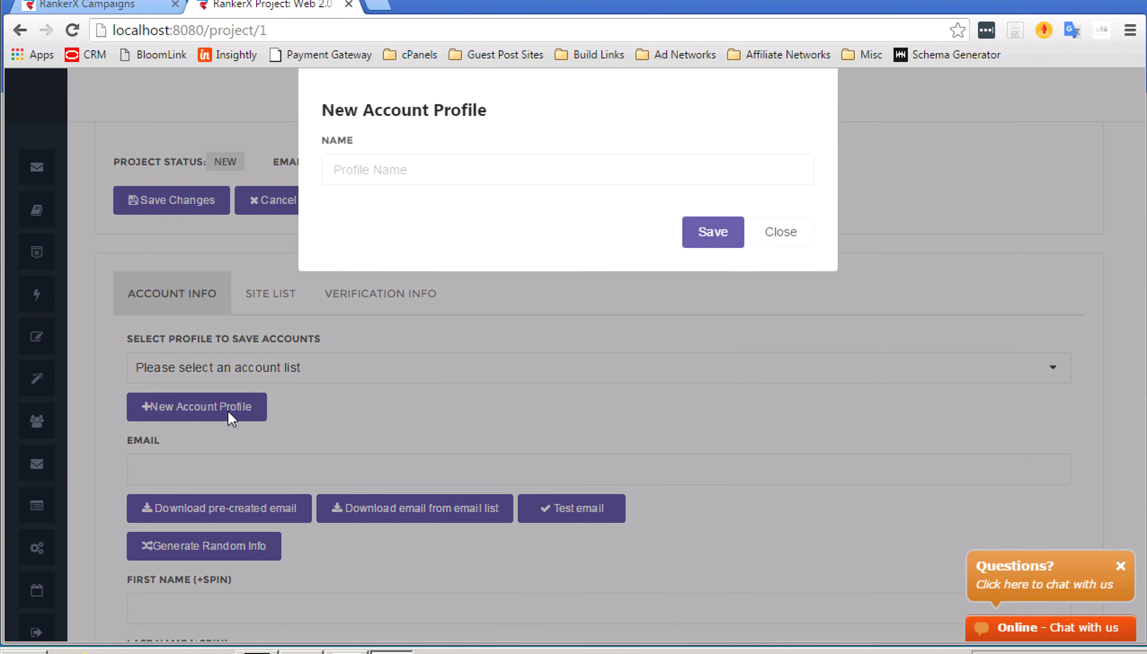
pyautogui.click(402, 171)
pyautogui.write('Social N')
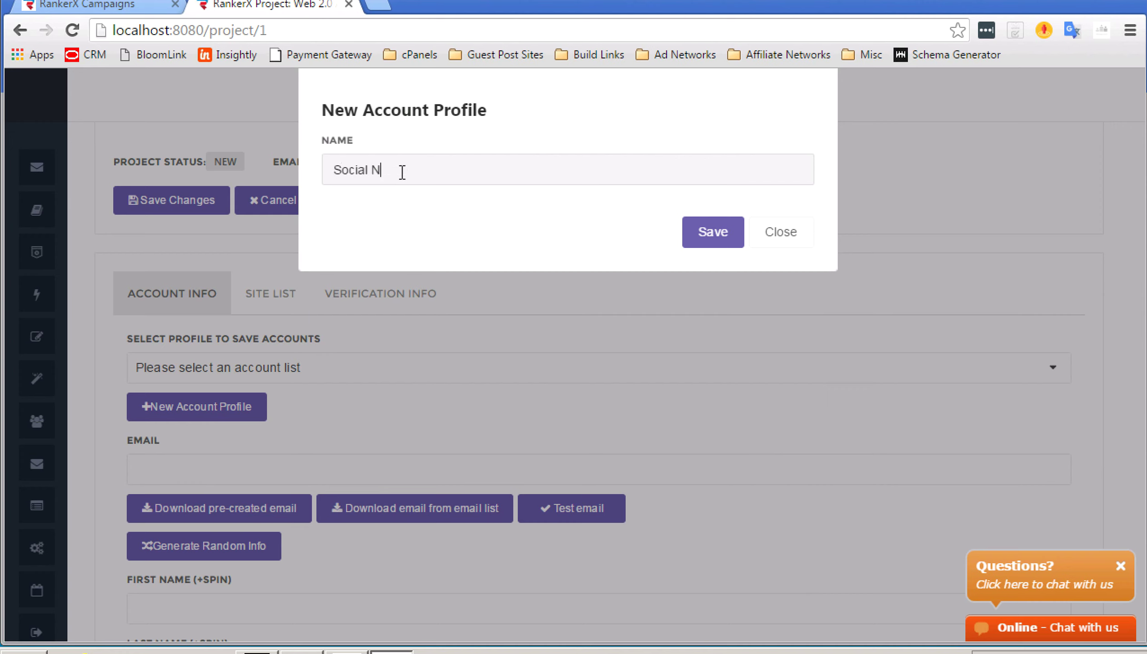
pyautogui.write('etowkr Accounts')
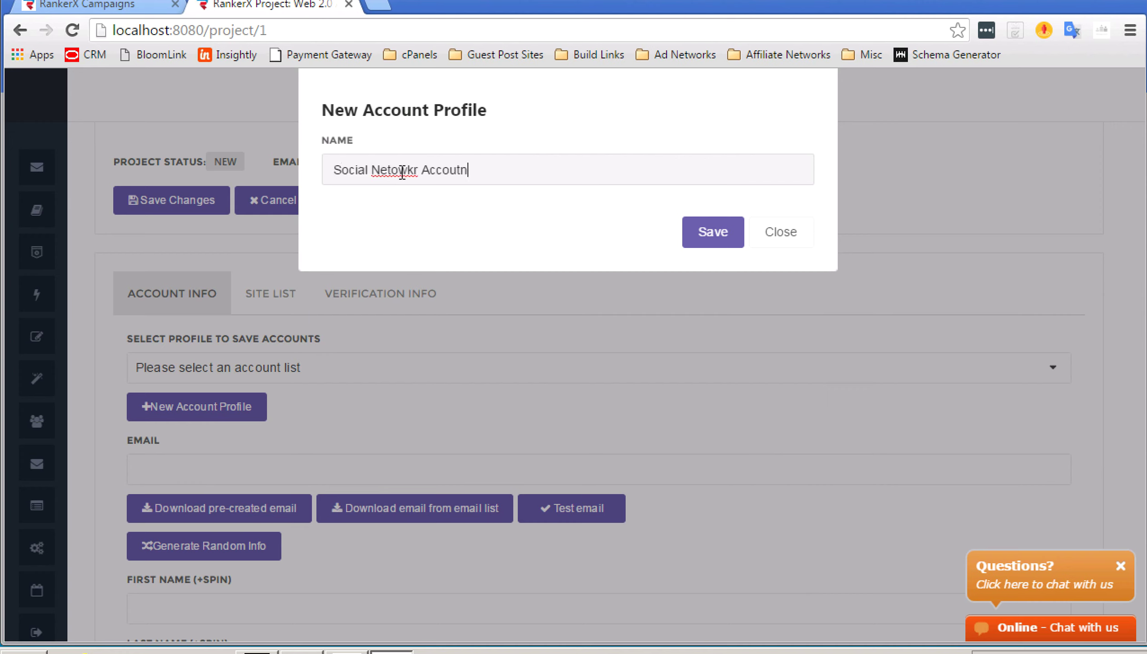
pyautogui.press('BackSpace')
pyautogui.press('BackSpace')
pyautogui.press('BackSpace')
pyautogui.write('nts')
pyautogui.press('Left')
pyautogui.press('Left')
pyautogui.press('Left')
pyautogui.hotkey('ctrl', 'Left')
pyautogui.press('BackSpace')
pyautogui.press('BackSpace')
pyautogui.press('BackSpace')
pyautogui.press('BackSpace')
pyautogui.press('BackSpace')
pyautogui.write('work')
pyautogui.click(700, 234)
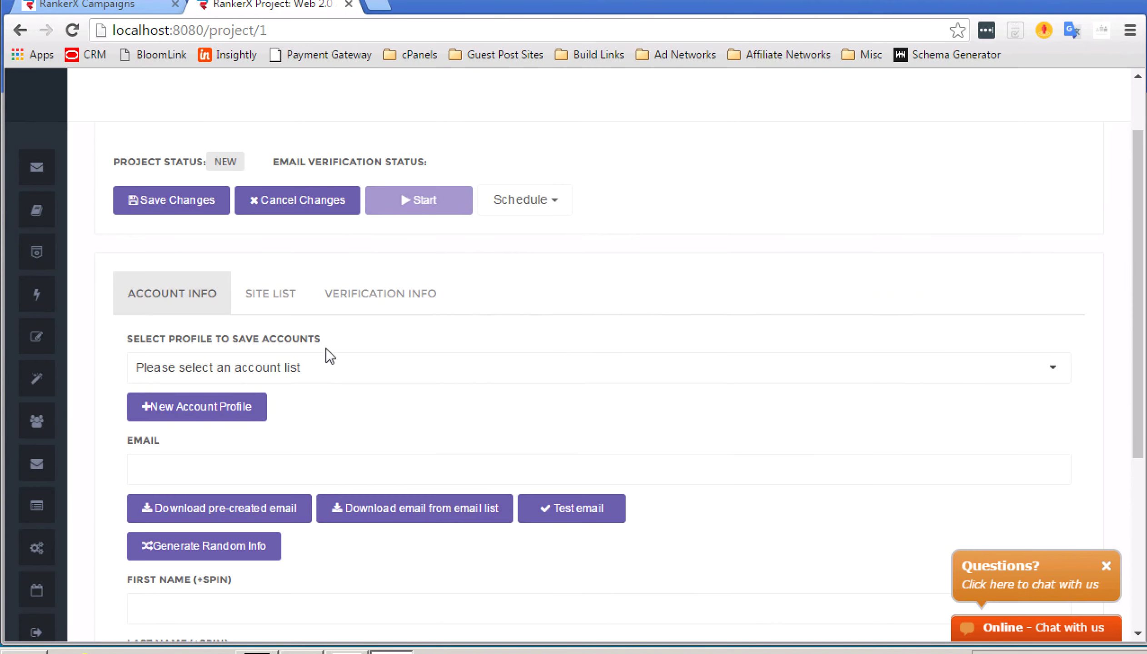
pyautogui.click(325, 366)
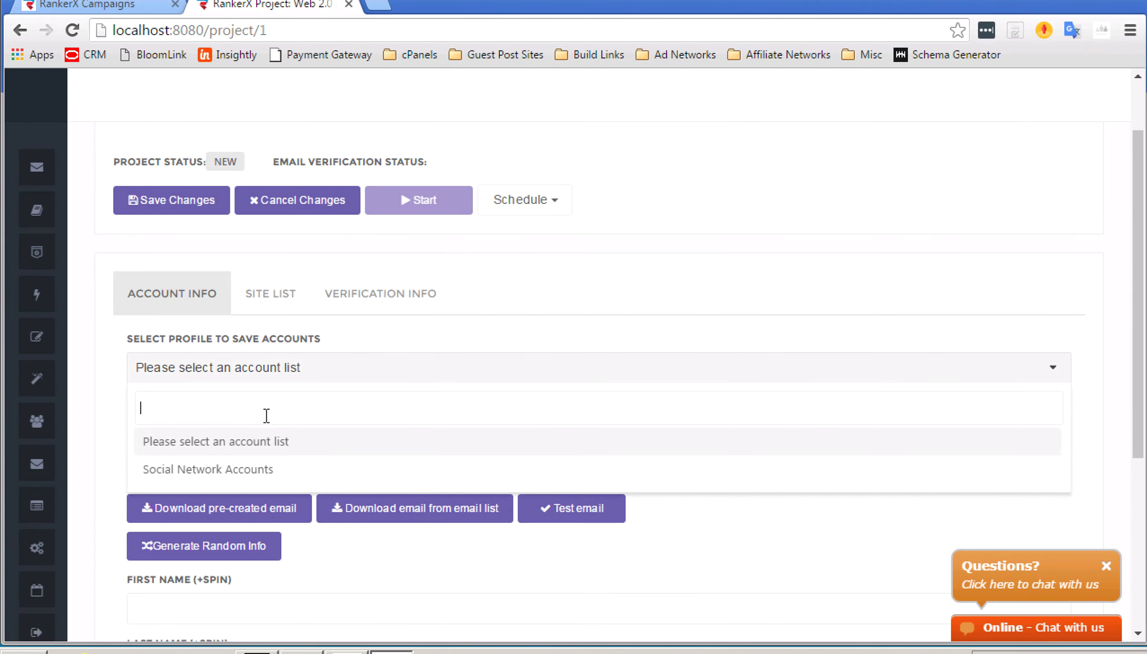
pyautogui.click(235, 471)
# - Fill the account info with a downloaded pre-created email and randomly generated details
pyautogui.scroll(-1, 319, 405)
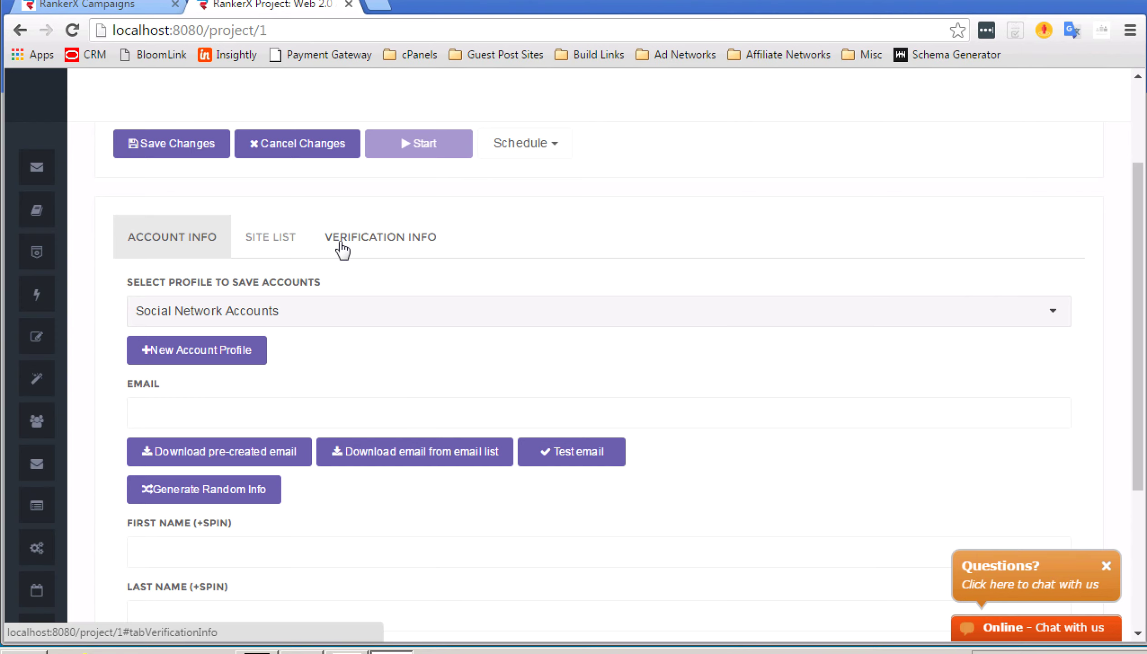
pyautogui.click(224, 450)
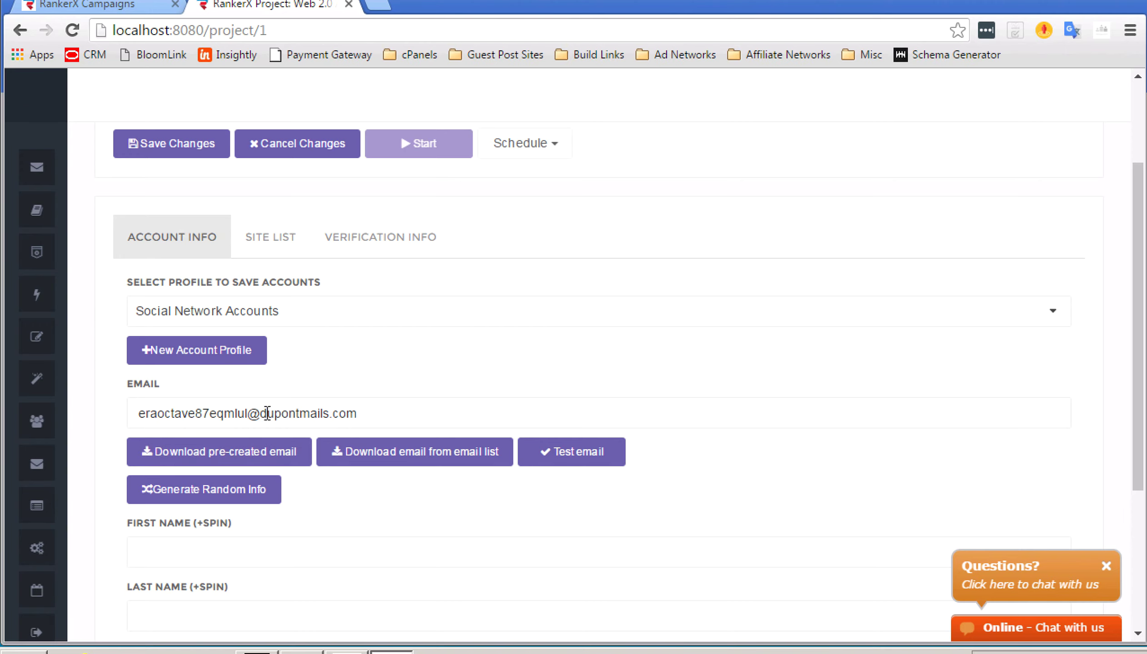
pyautogui.scroll(-1, 455, 439)
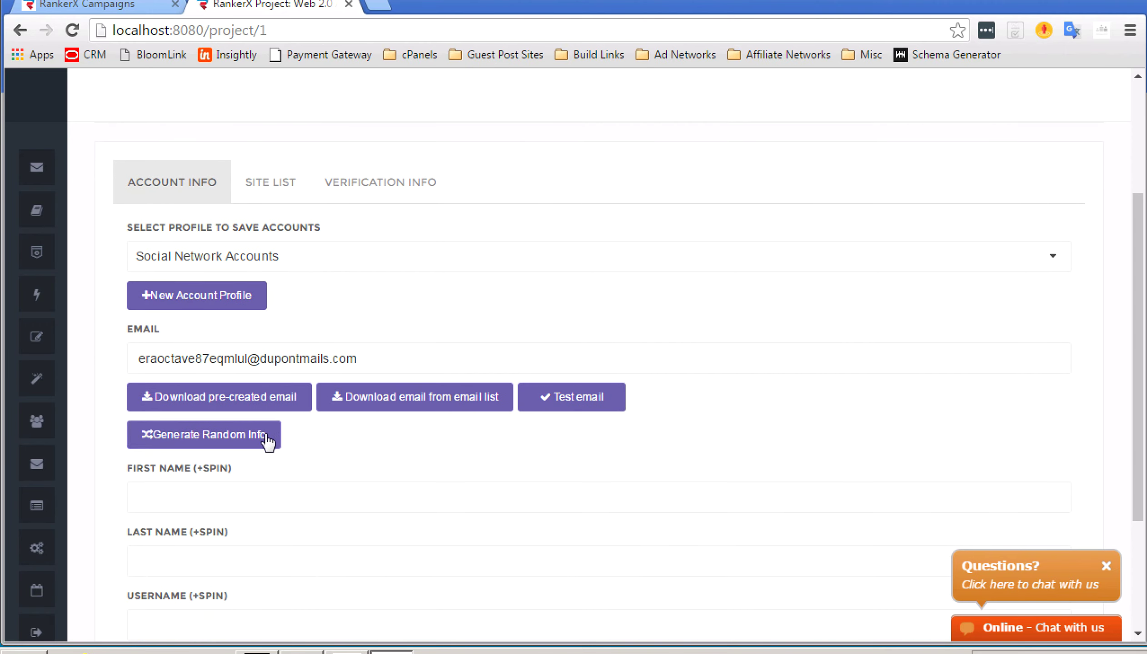
pyautogui.click(255, 438)
pyautogui.scroll(-1, 255, 436)
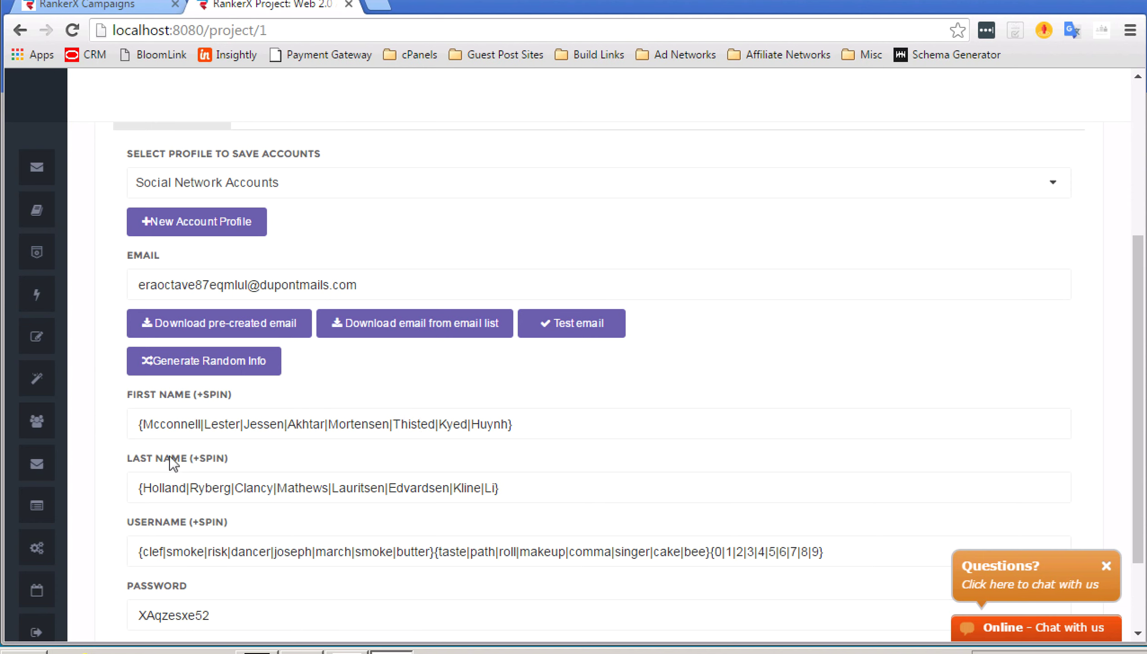
# - Replace every generated name in the first name spin list, except the second, with a common English first name
pyautogui.doubleClick(175, 424)
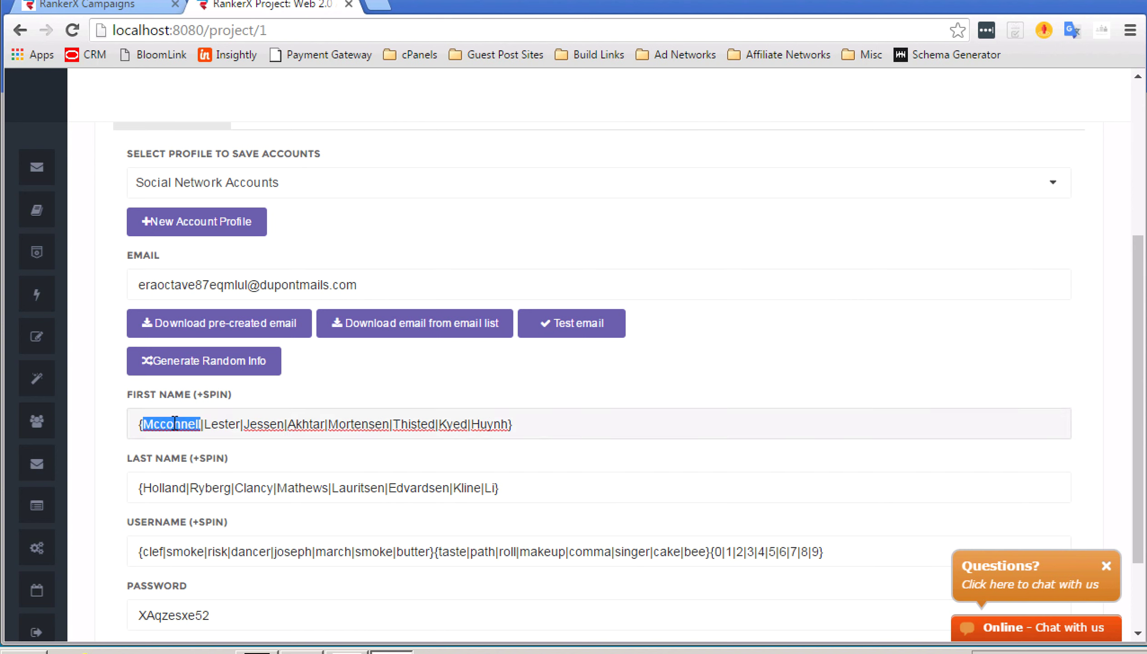
pyautogui.write('Mike')
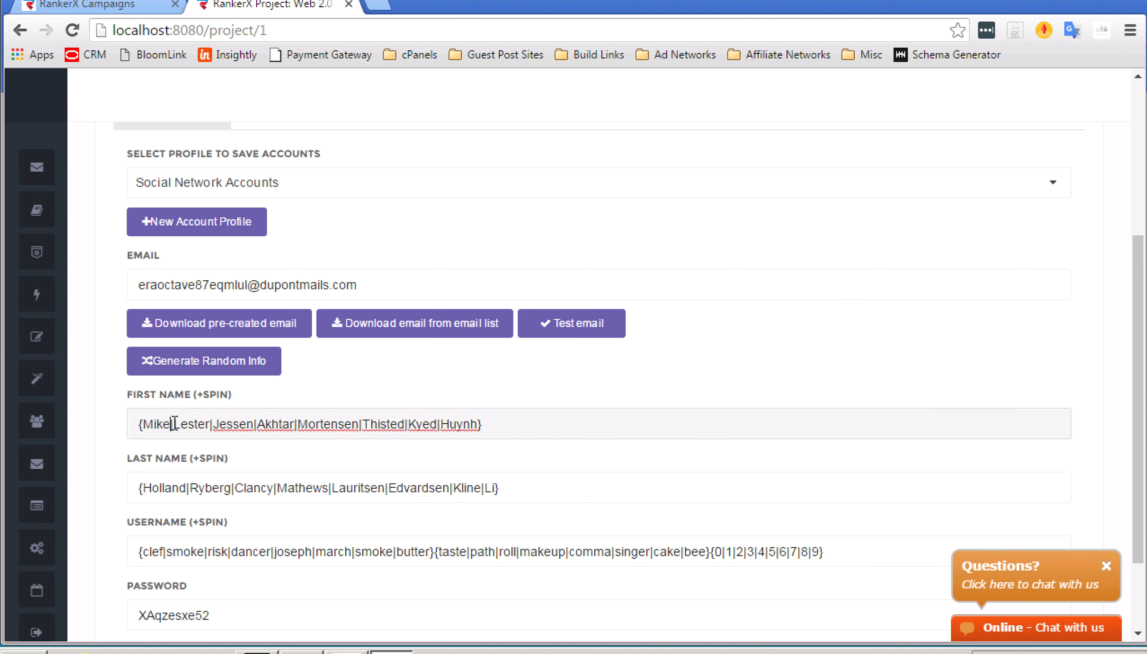
pyautogui.doubleClick(238, 424)
pyautogui.write('Jason')
pyautogui.doubleClick(263, 422)
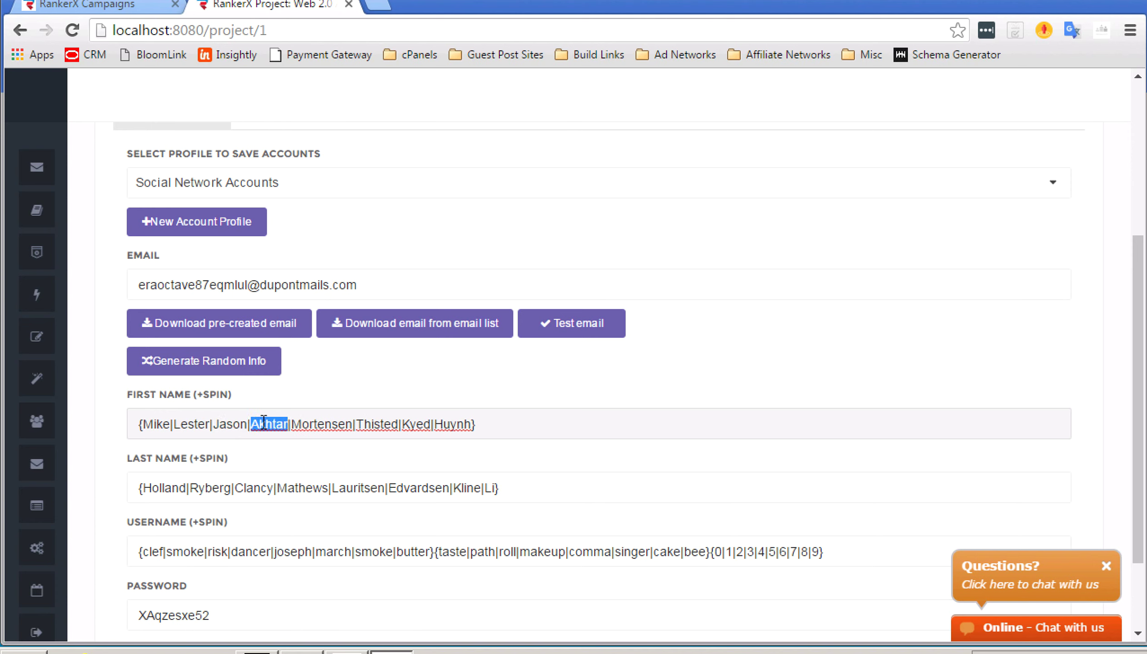
pyautogui.write('Alan')
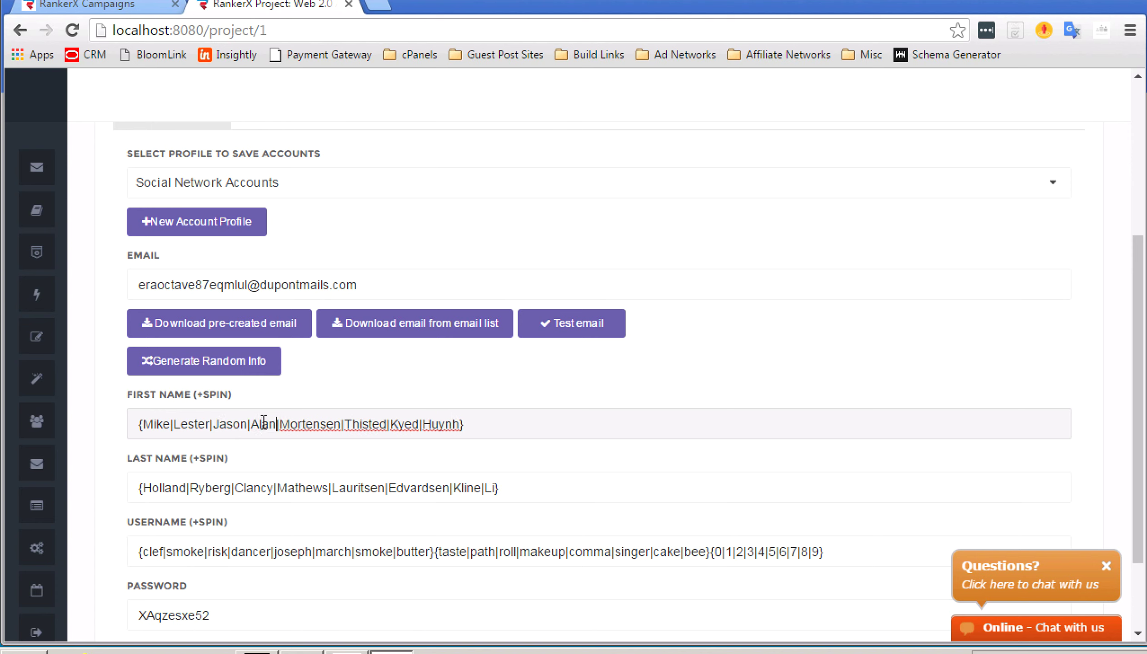
pyautogui.doubleClick(313, 427)
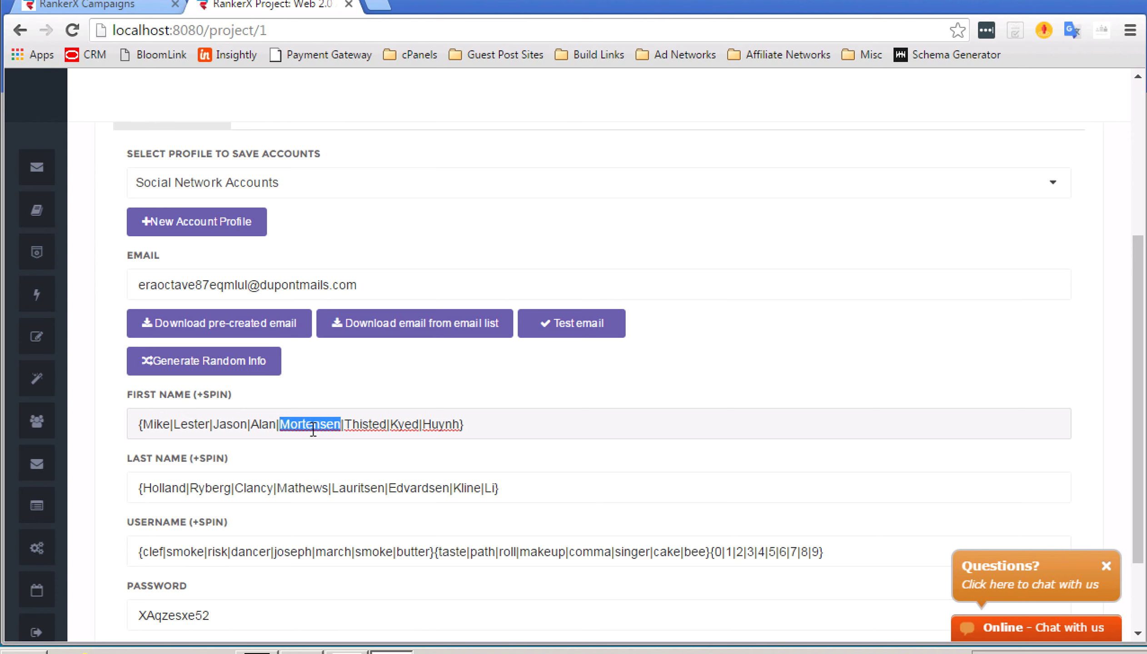
pyautogui.write('Miles')
pyautogui.doubleClick(348, 423)
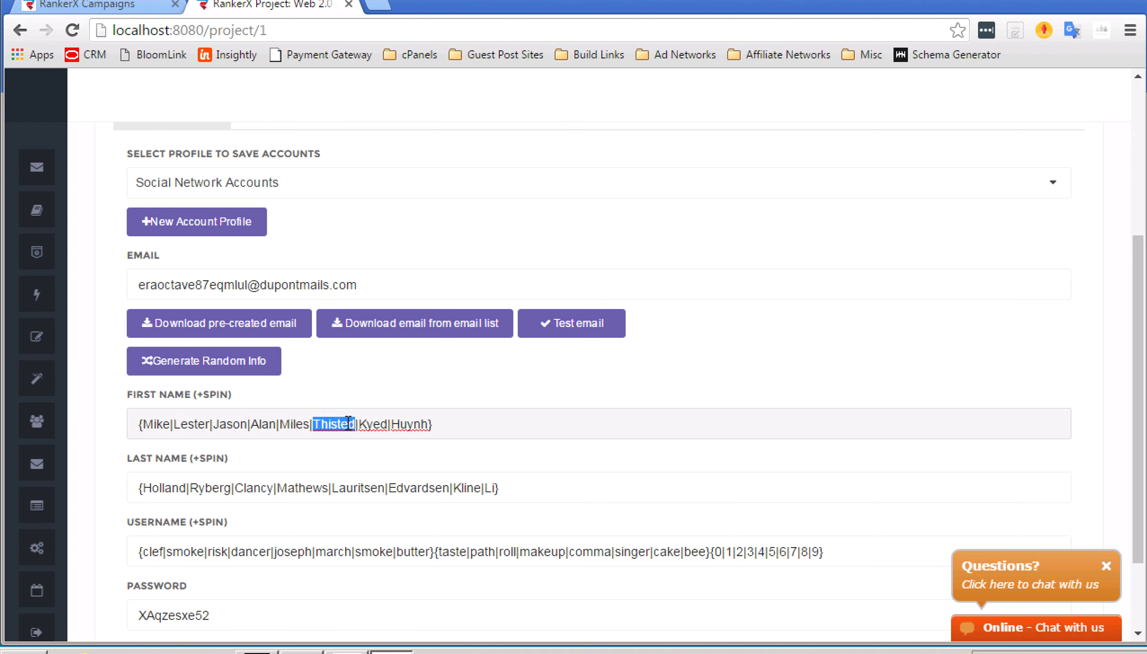
pyautogui.write('tom')
pyautogui.press('BackSpace')
pyautogui.press('BackSpace')
pyautogui.press('BackSpace')
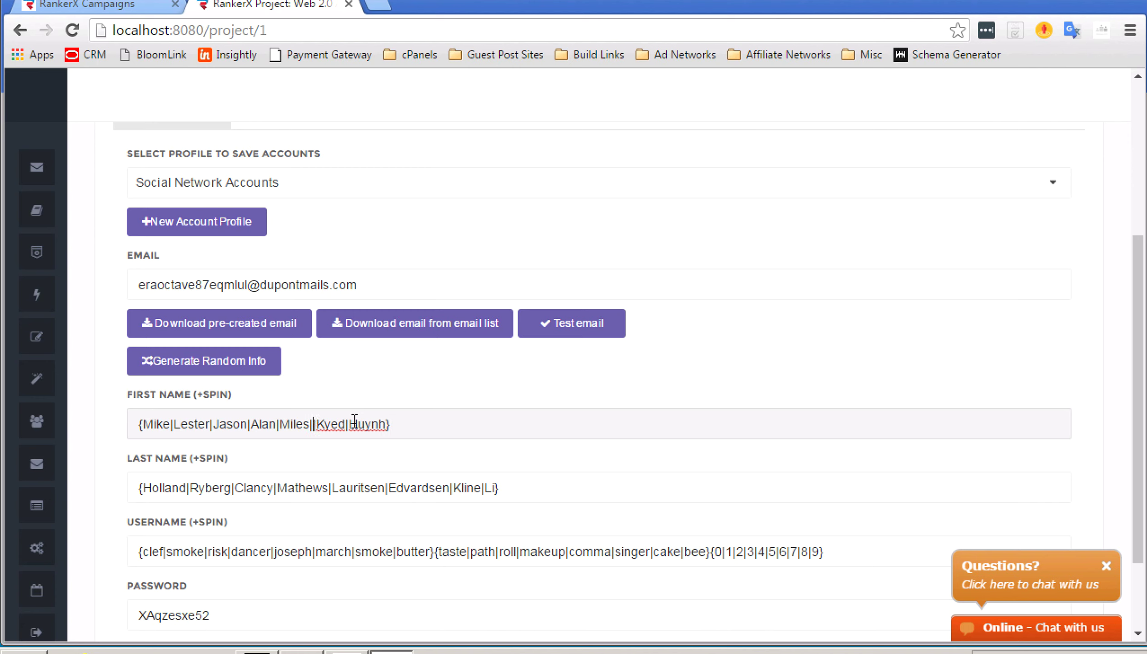
pyautogui.write('Tom')
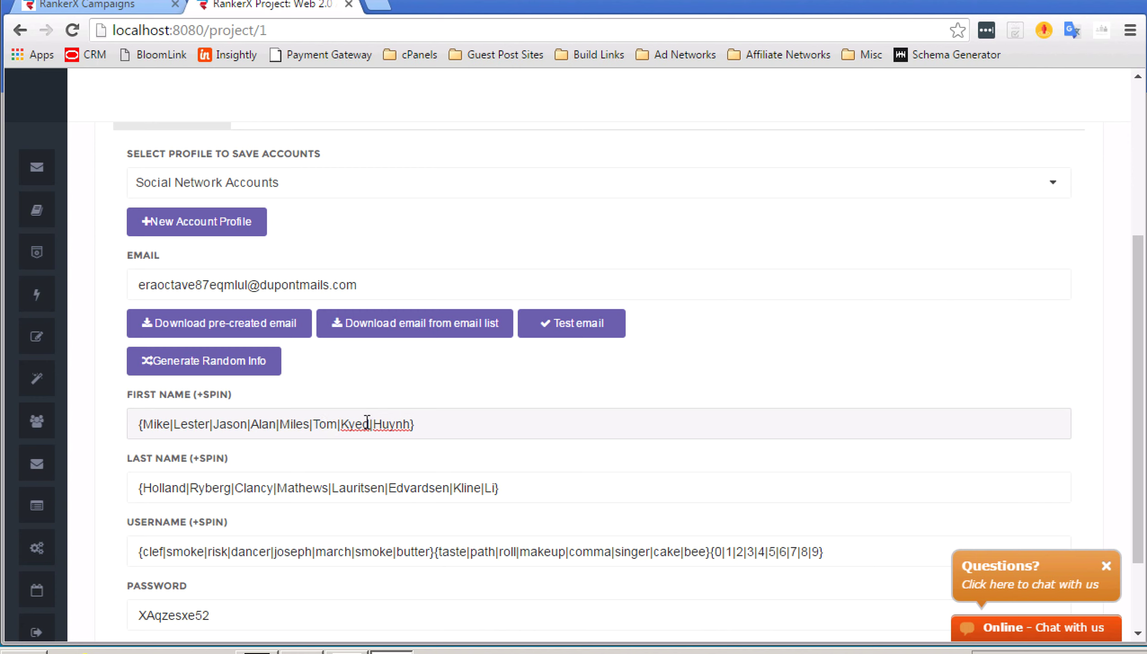
pyautogui.doubleClick(359, 424)
pyautogui.write('Kevin')
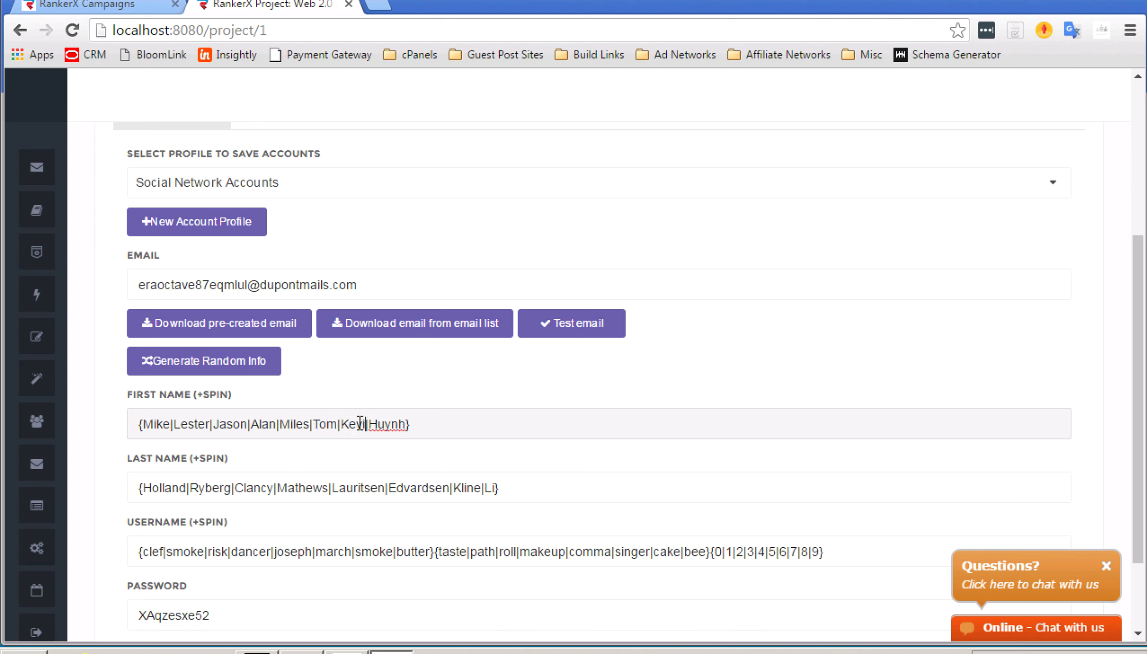
pyautogui.doubleClick(386, 424)
pyautogui.write('Hank')
pyautogui.scroll(-1, 594, 476)
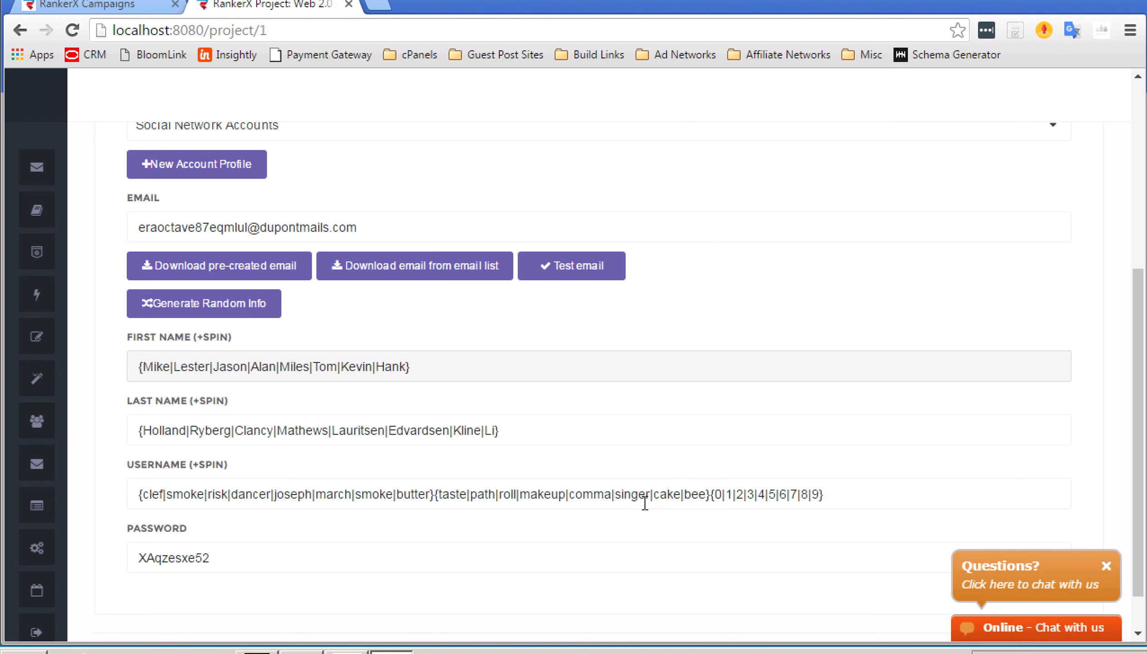
pyautogui.scroll(-1, 582, 428)
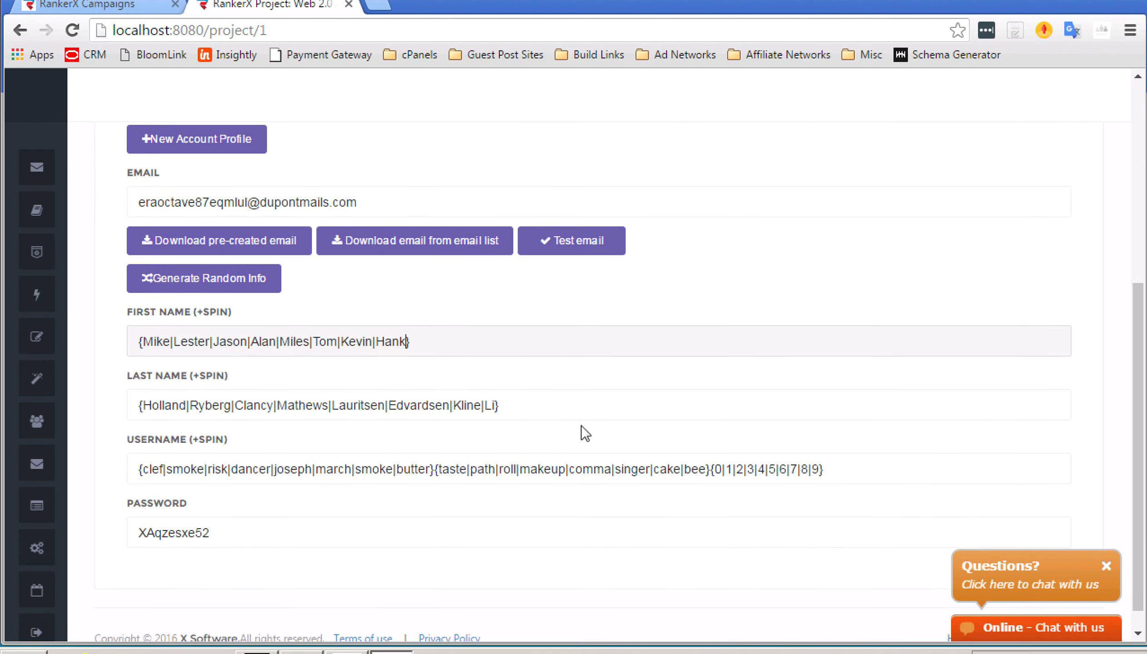
# - Set the verification info's mail settings to Custom Email and review the email server types and the remaining server fields
pyautogui.scroll(-1, 585, 433)
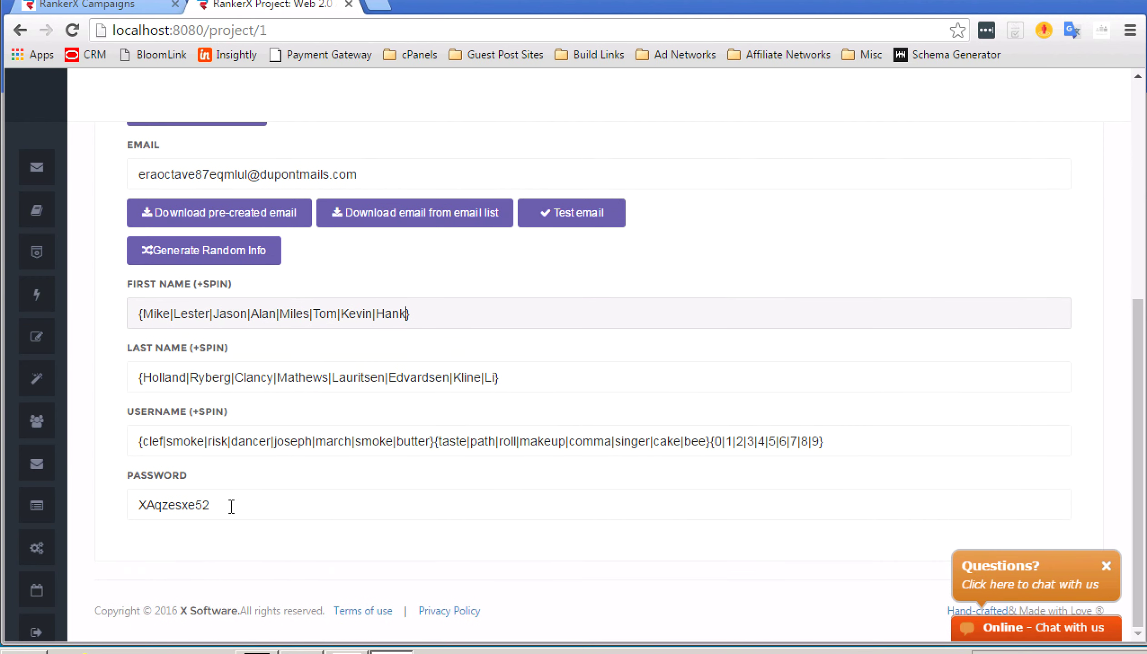
pyautogui.scroll(14, 248, 544)
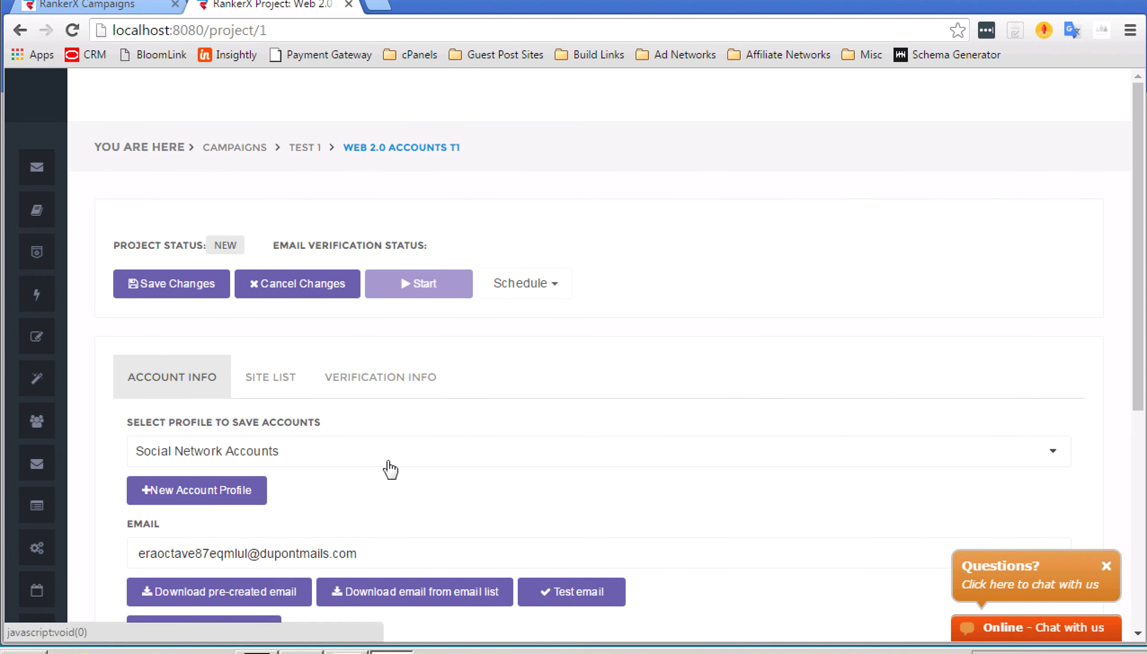
pyautogui.scroll(-2, 390, 468)
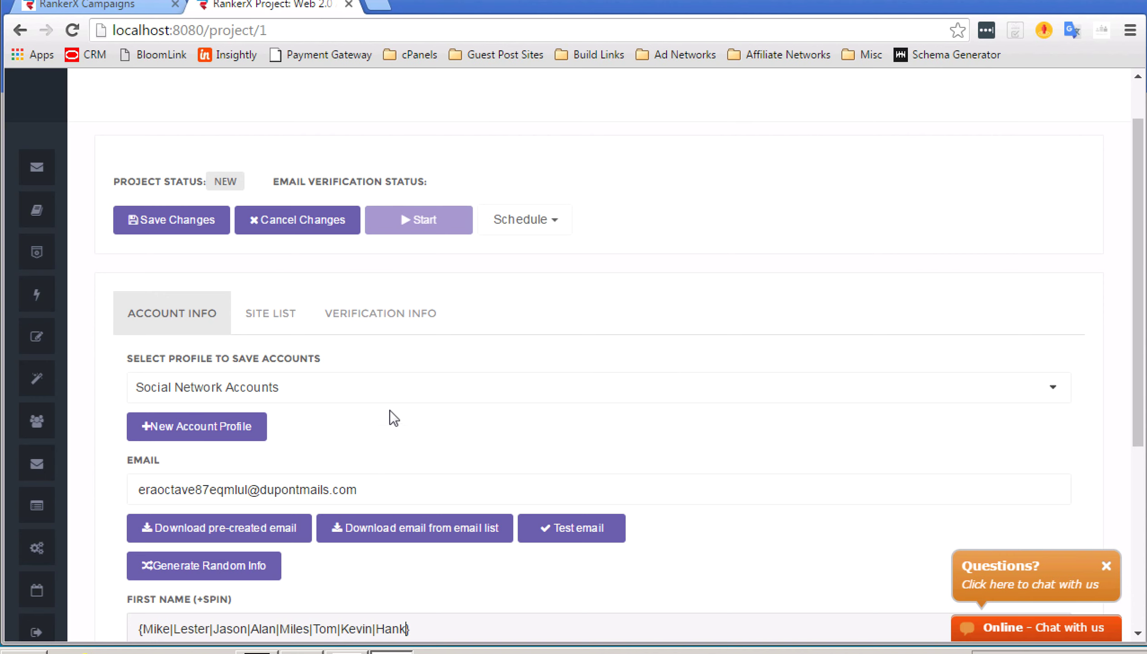
pyautogui.click(395, 314)
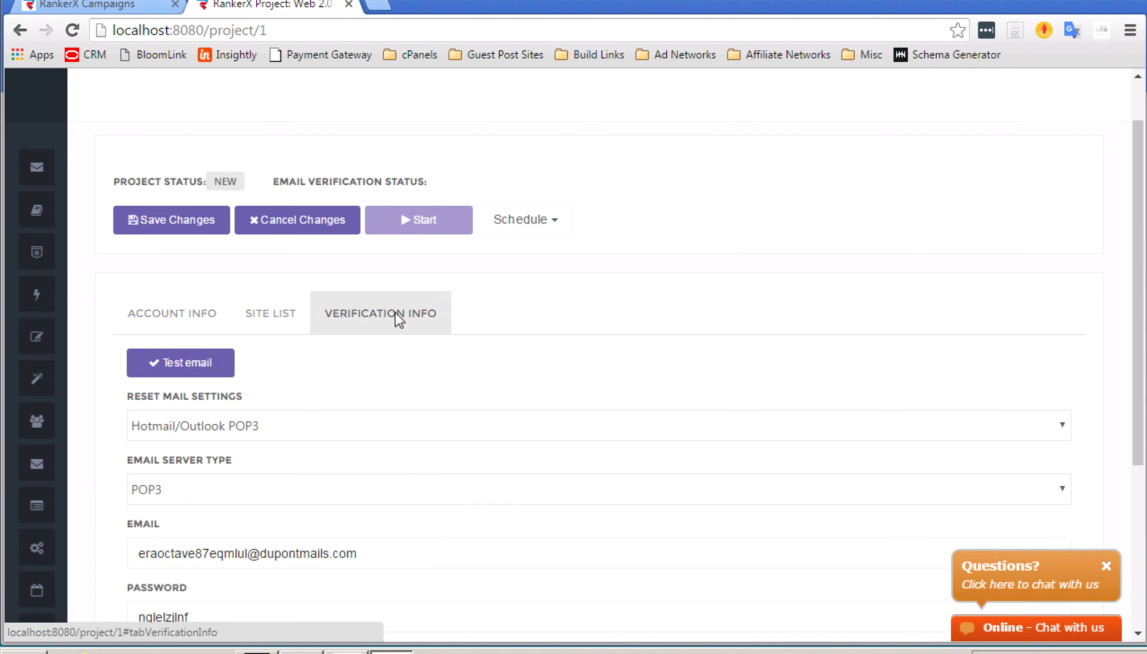
pyautogui.scroll(-4, 344, 418)
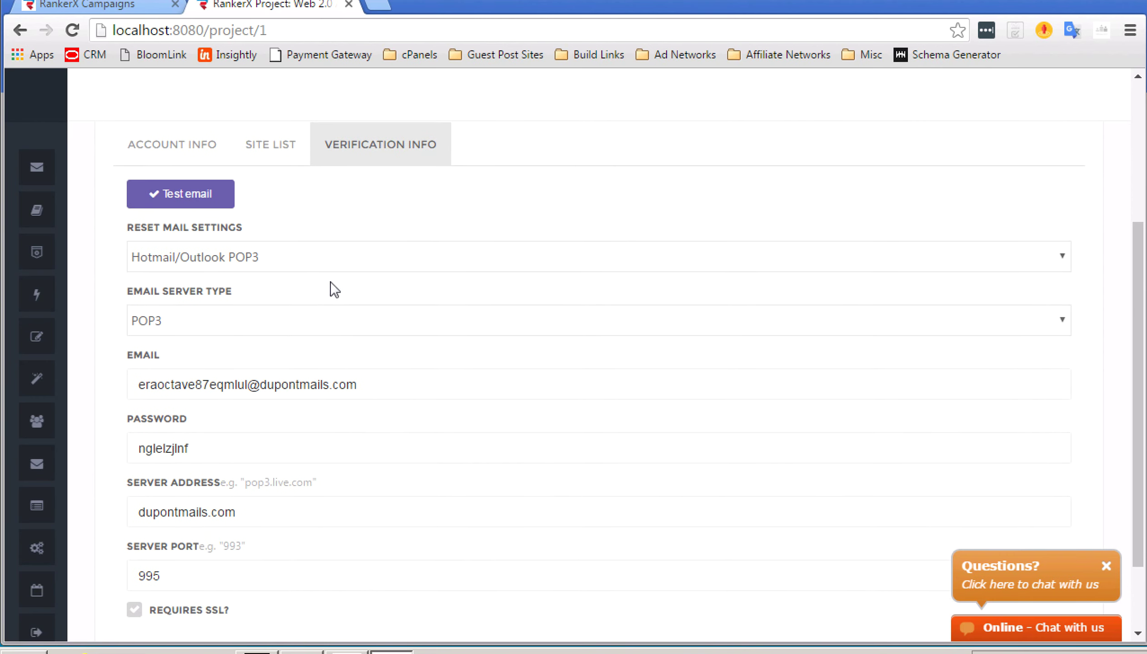
pyautogui.click(342, 260)
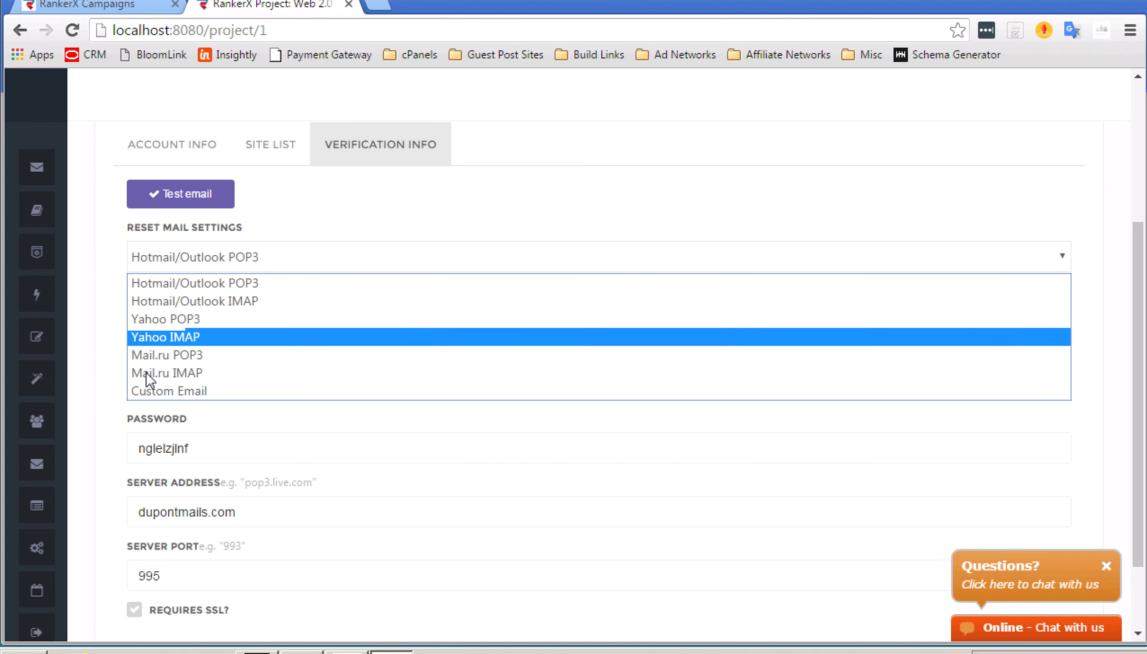
pyautogui.click(161, 391)
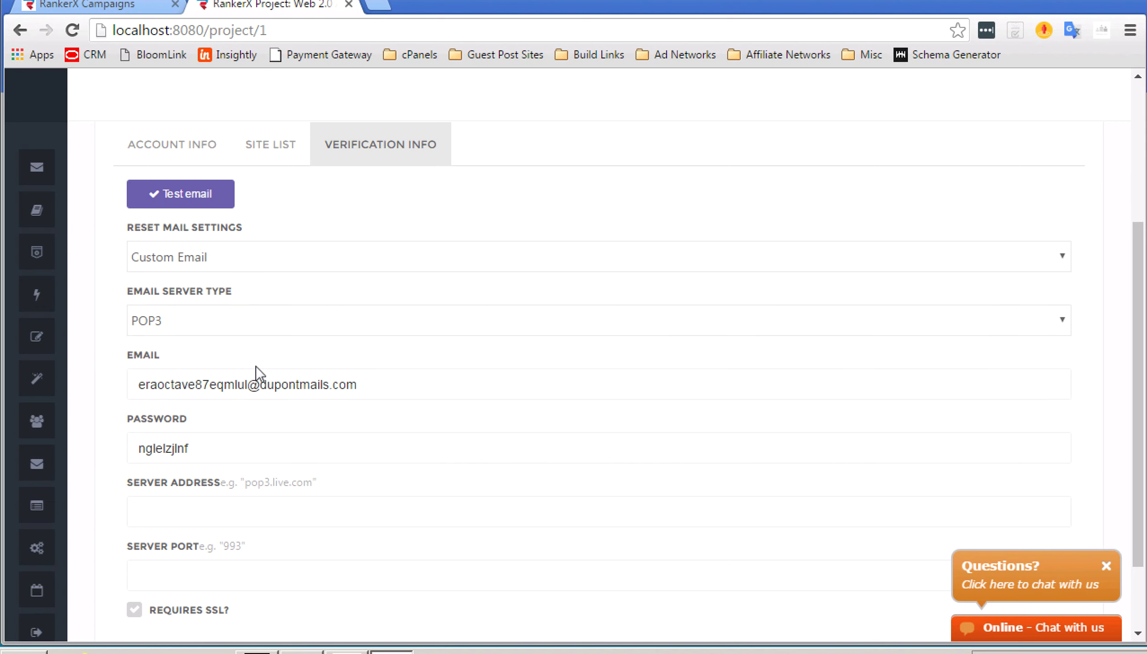
pyautogui.click(207, 321)
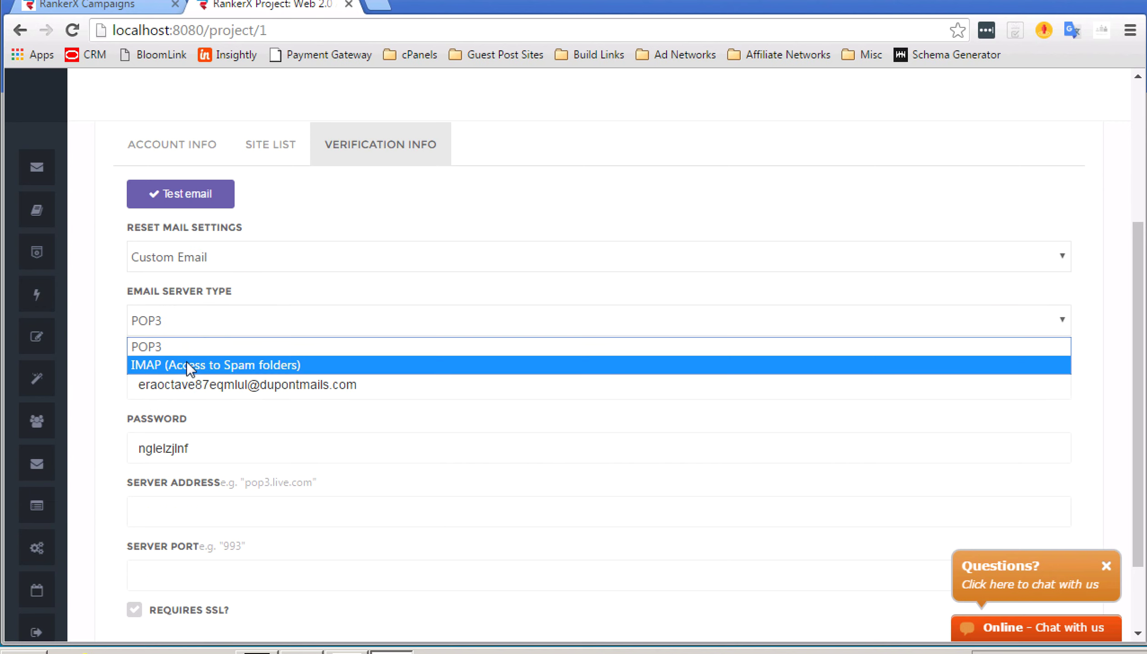
pyautogui.click(220, 290)
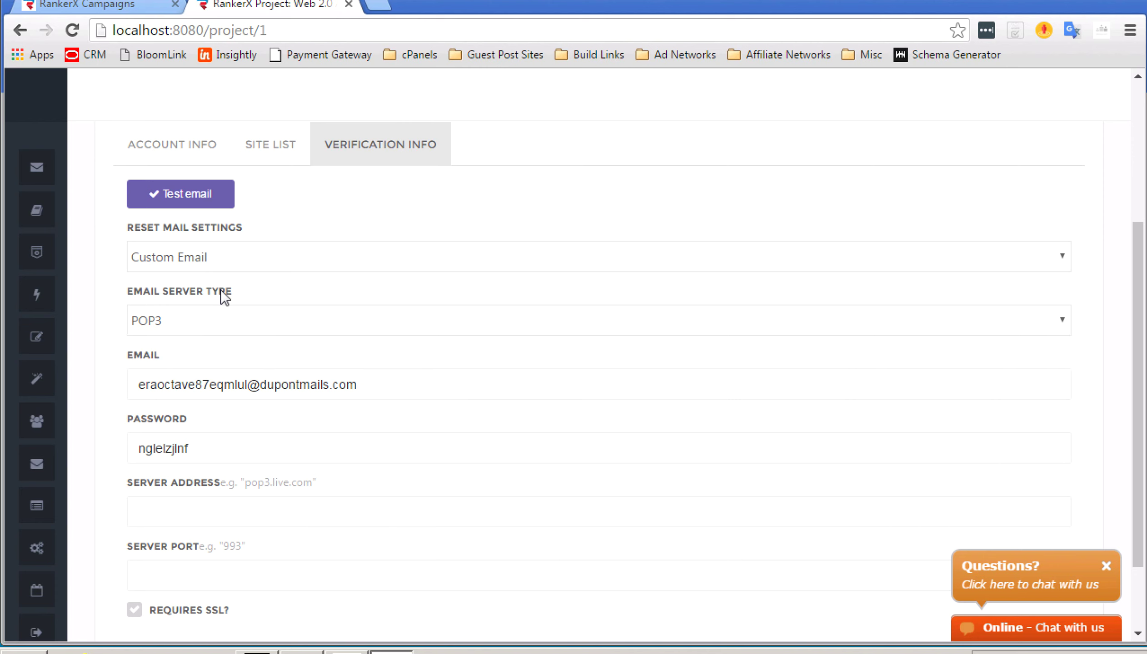
pyautogui.scroll(-1, 221, 289)
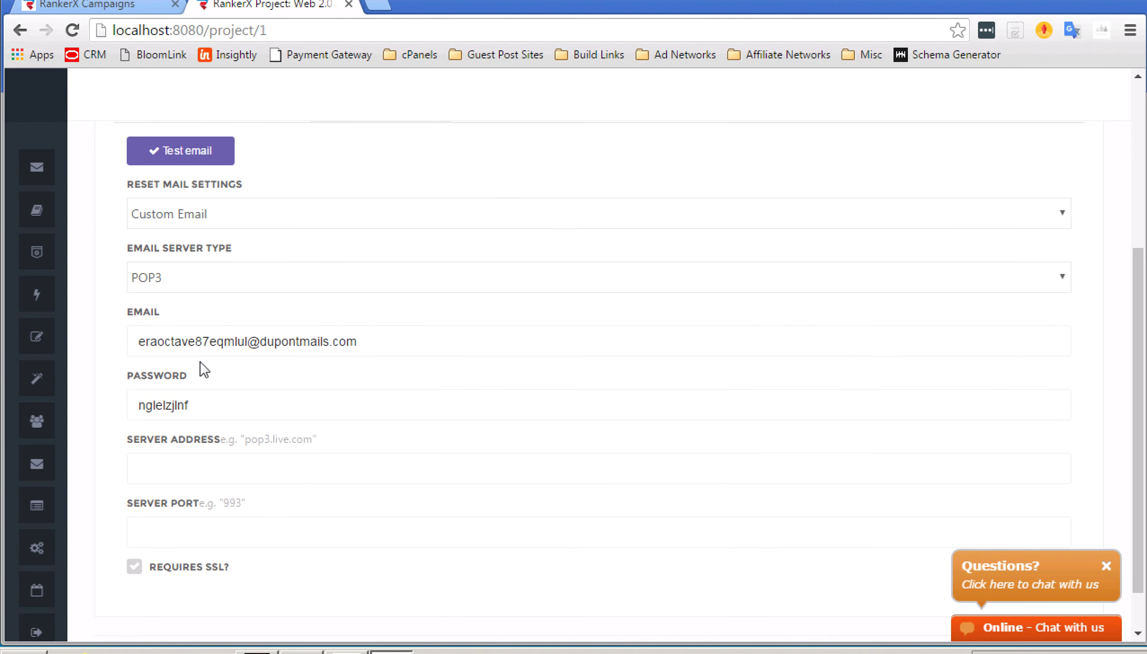
pyautogui.scroll(-1, 193, 405)
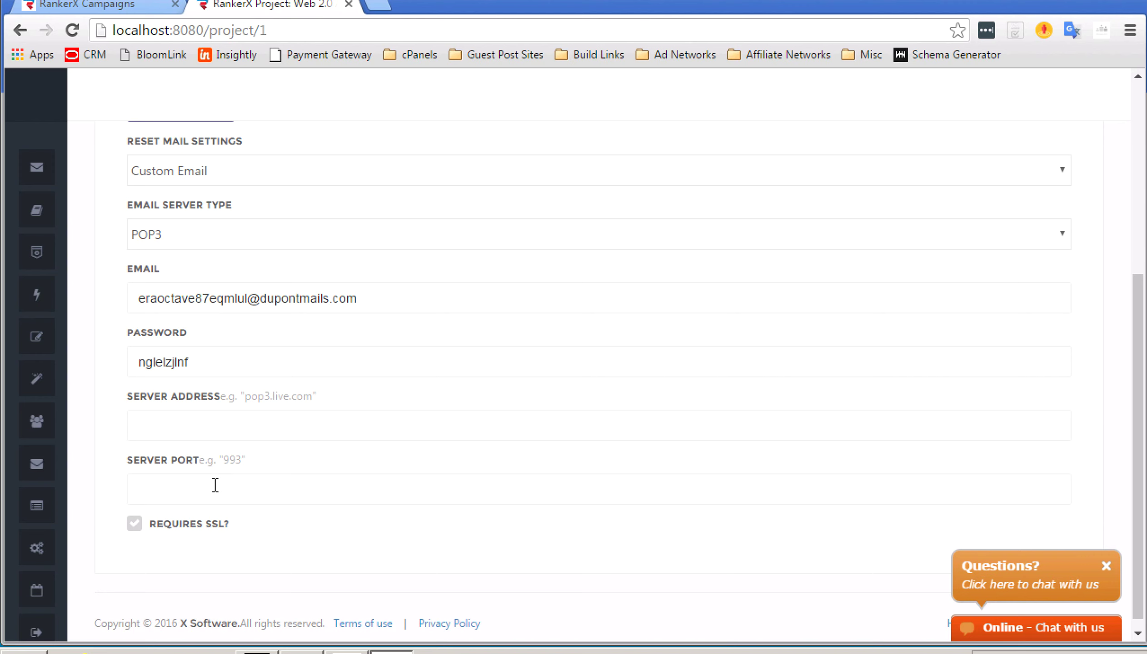
pyautogui.scroll(4, 215, 485)
pyautogui.scroll(-1, 217, 487)
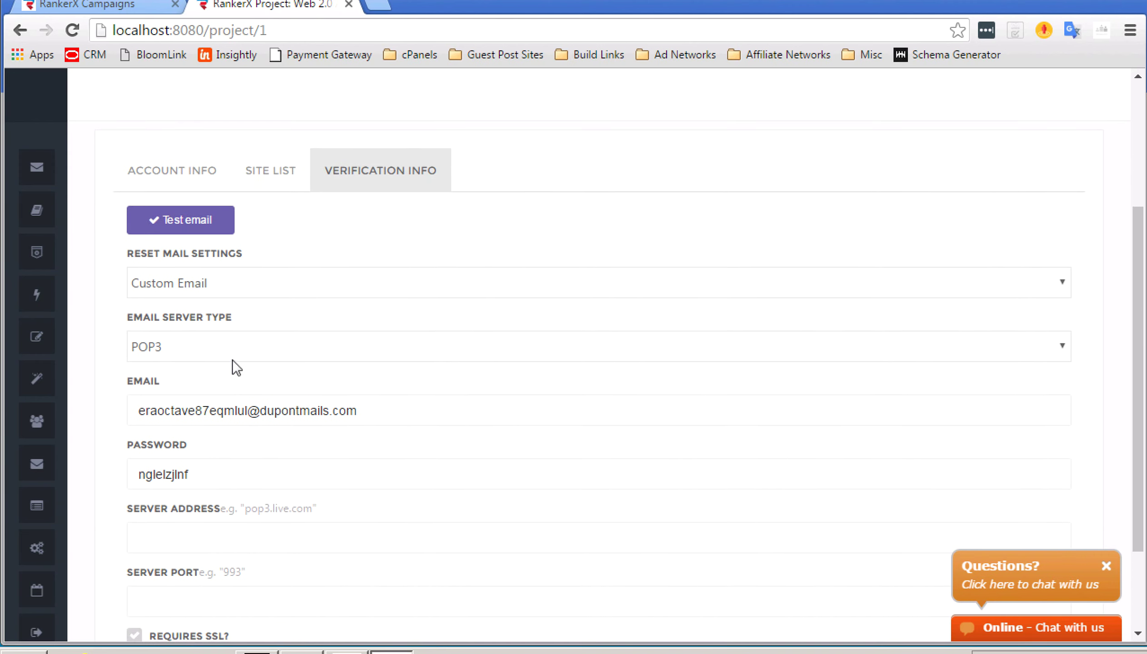
pyautogui.scroll(-3, 221, 356)
pyautogui.scroll(4, 223, 358)
# - Reset the verification mail settings to Hotmail/Outlook POP3 and test the email login
pyautogui.click(210, 330)
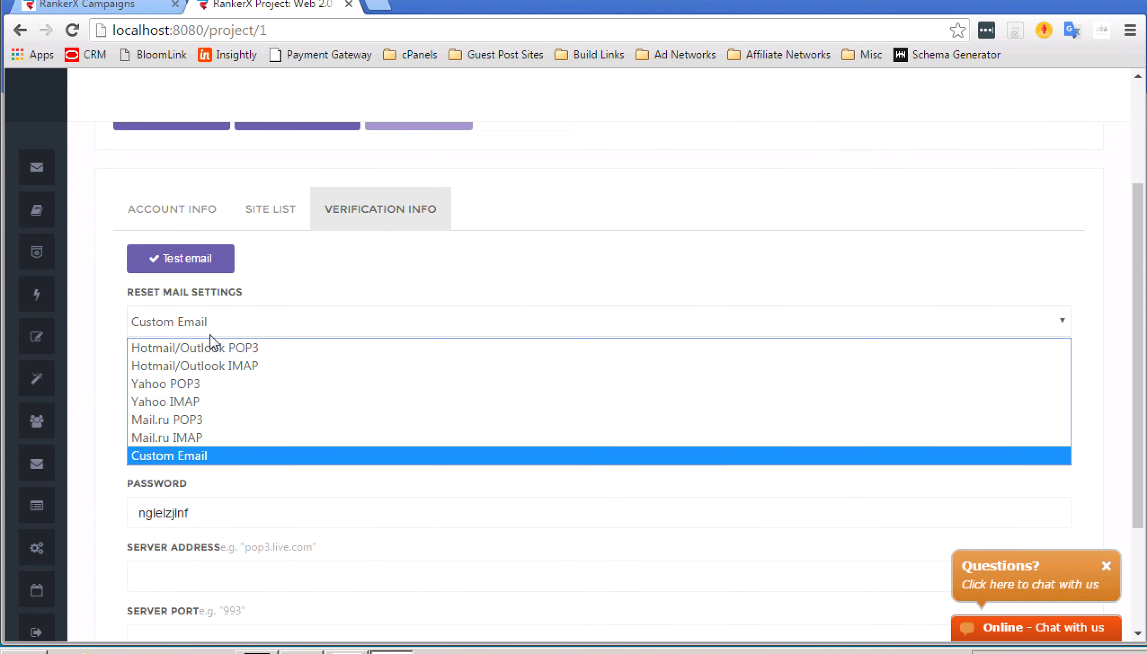
pyautogui.click(210, 352)
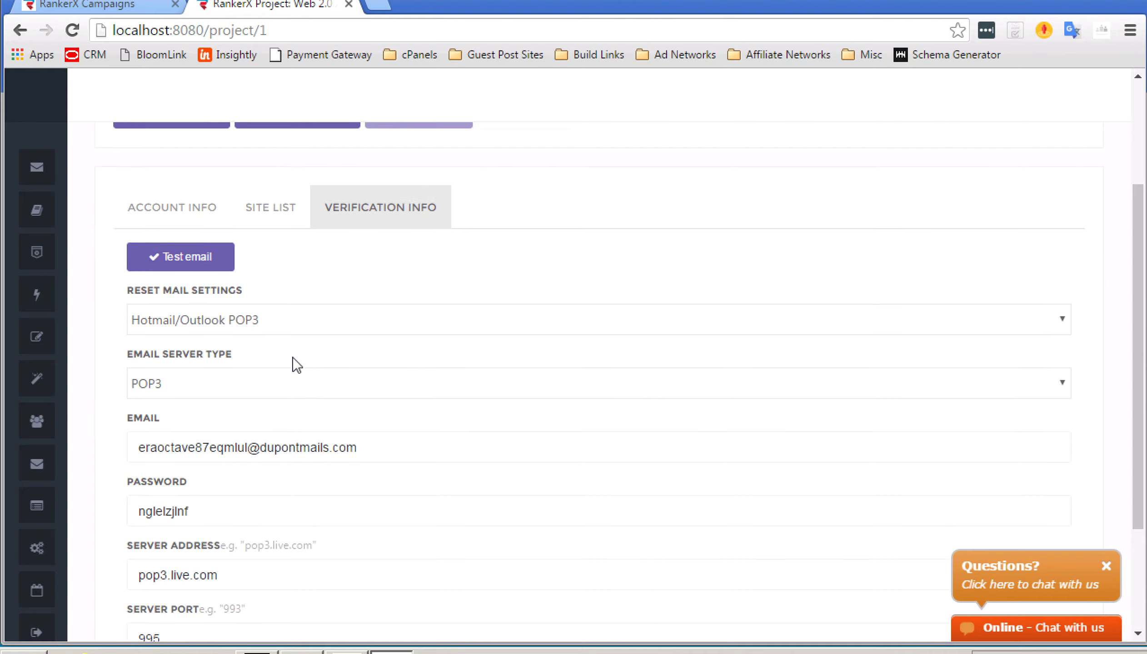
pyautogui.click(200, 258)
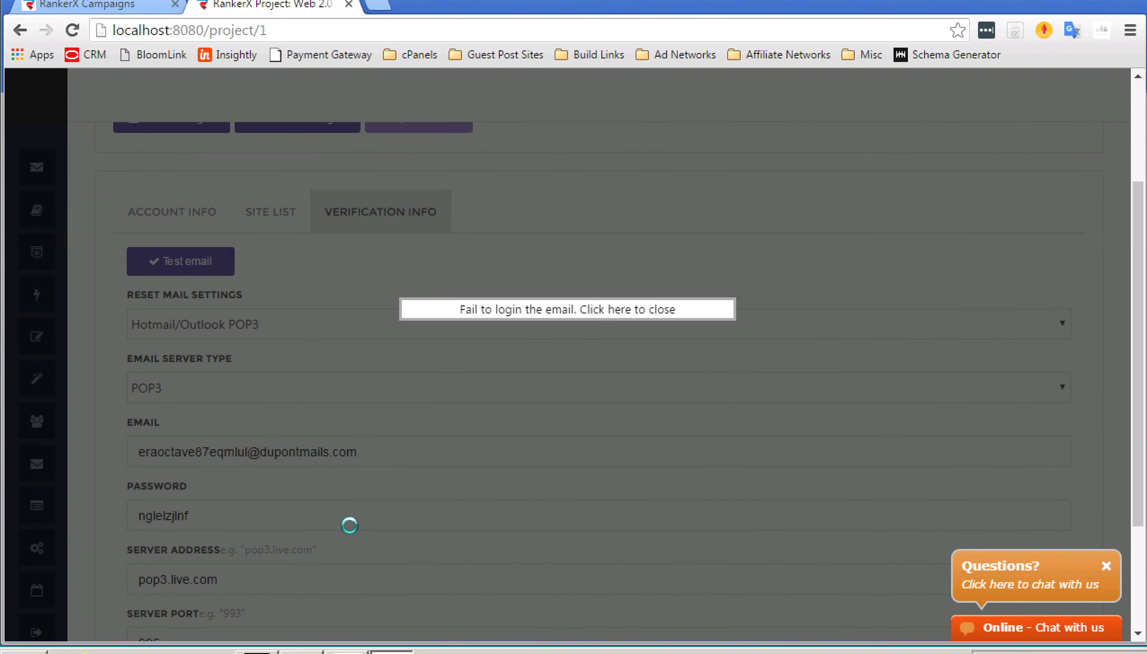
pyautogui.click(425, 371)
# - Download a new pre-created email into the account info and test its login
pyautogui.scroll(2, 320, 333)
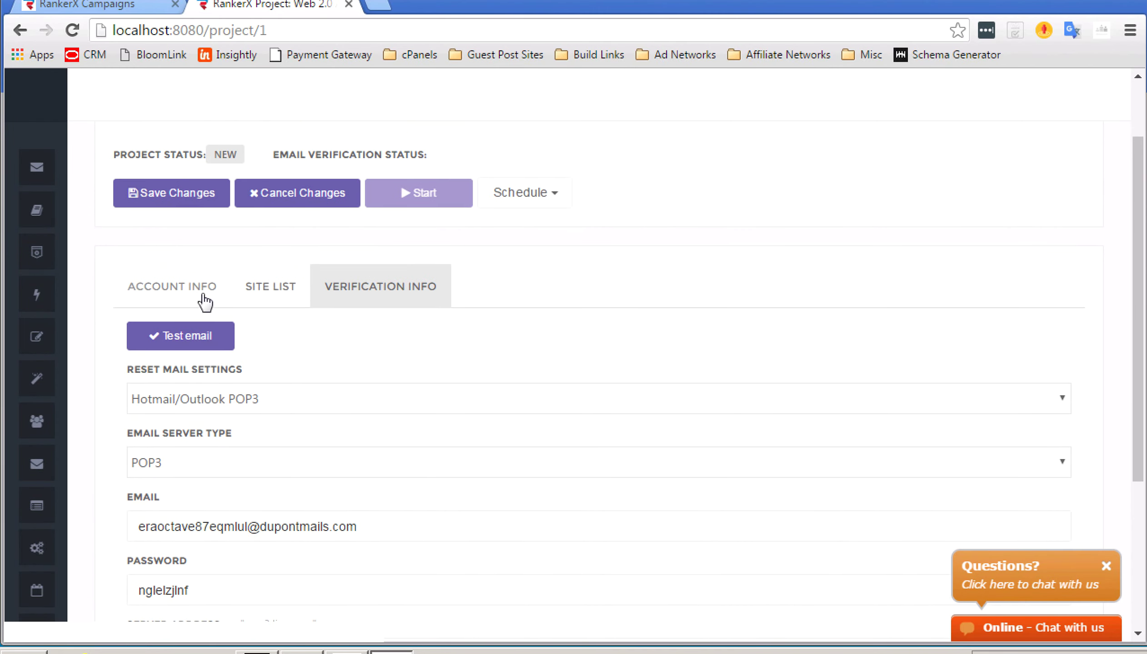
pyautogui.click(205, 301)
pyautogui.scroll(-2, 228, 454)
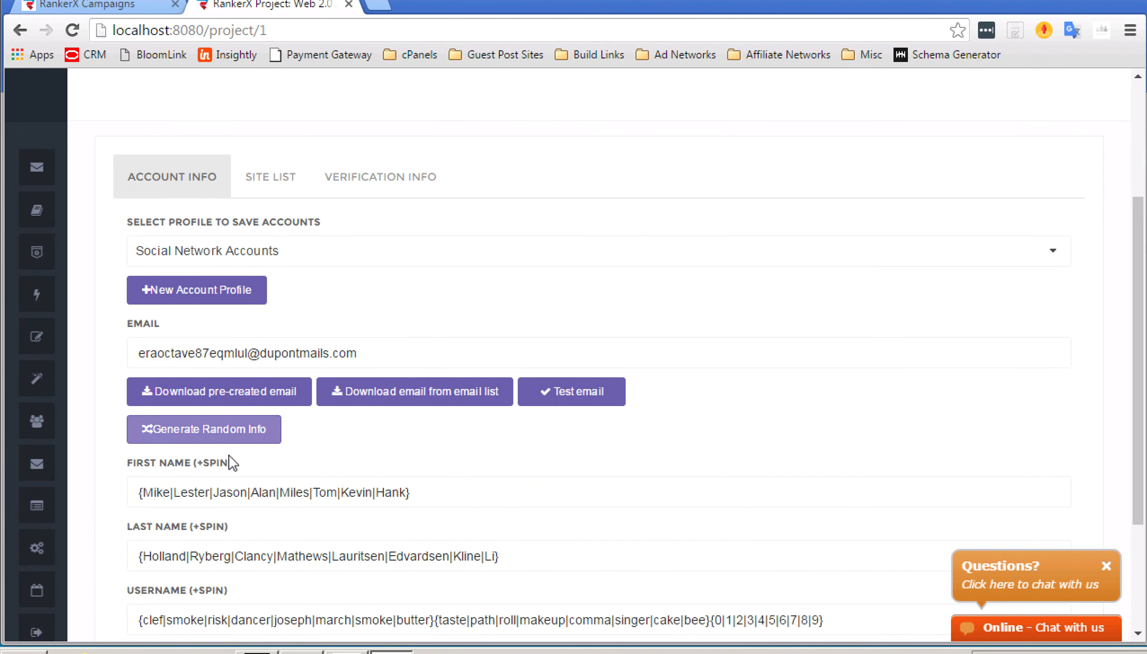
pyautogui.click(236, 393)
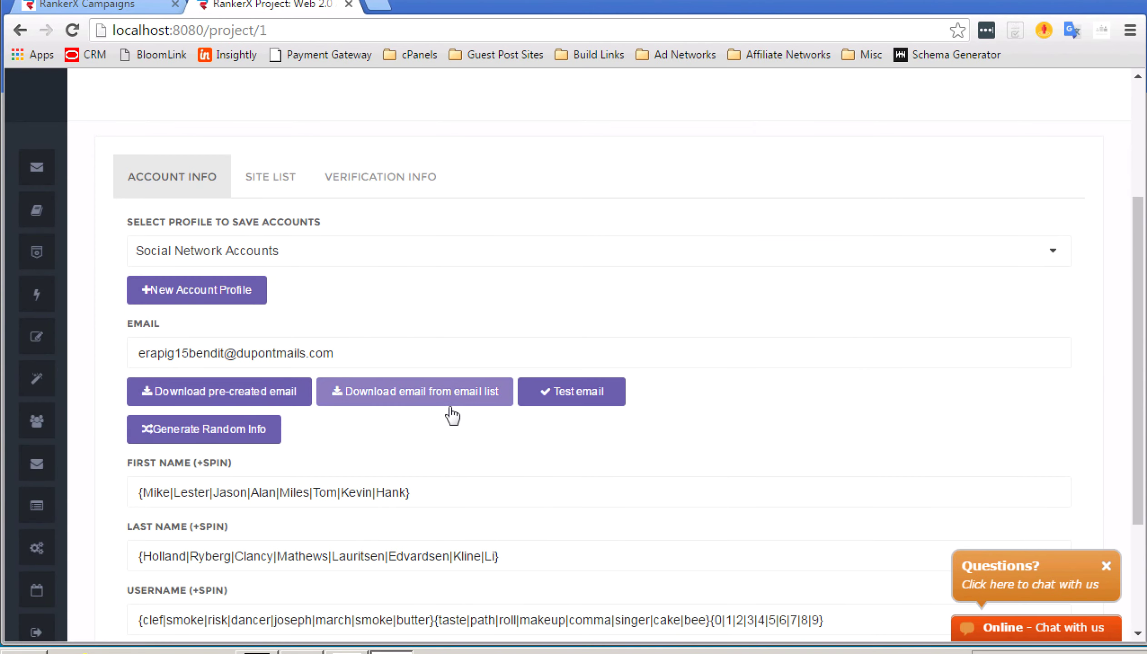
pyautogui.click(569, 390)
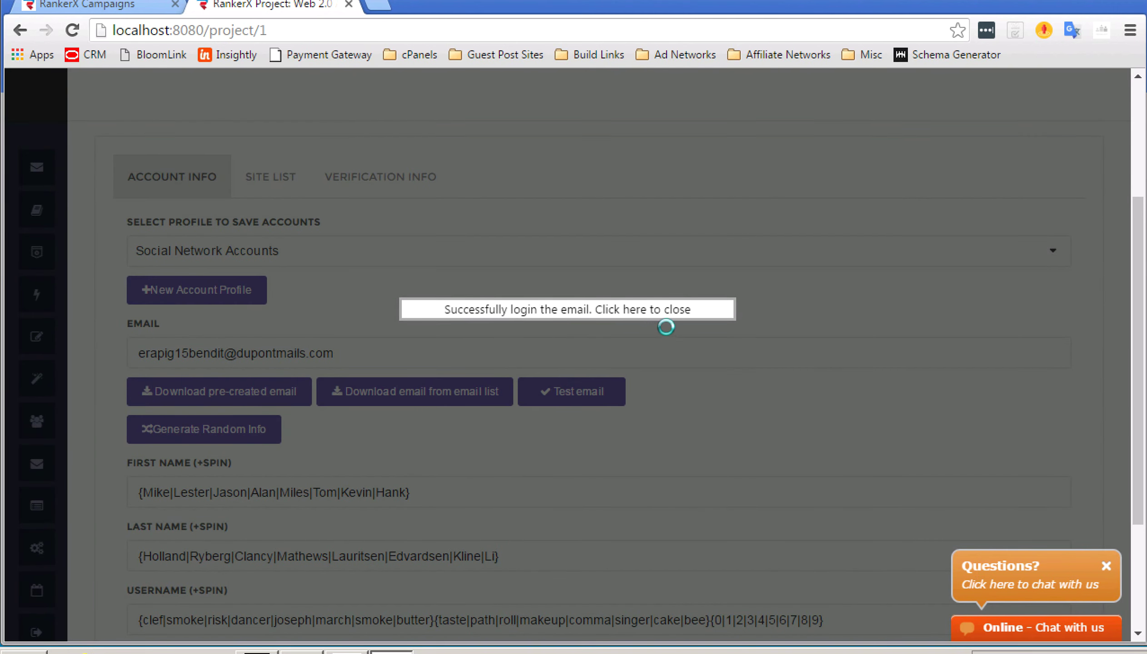
pyautogui.click(685, 327)
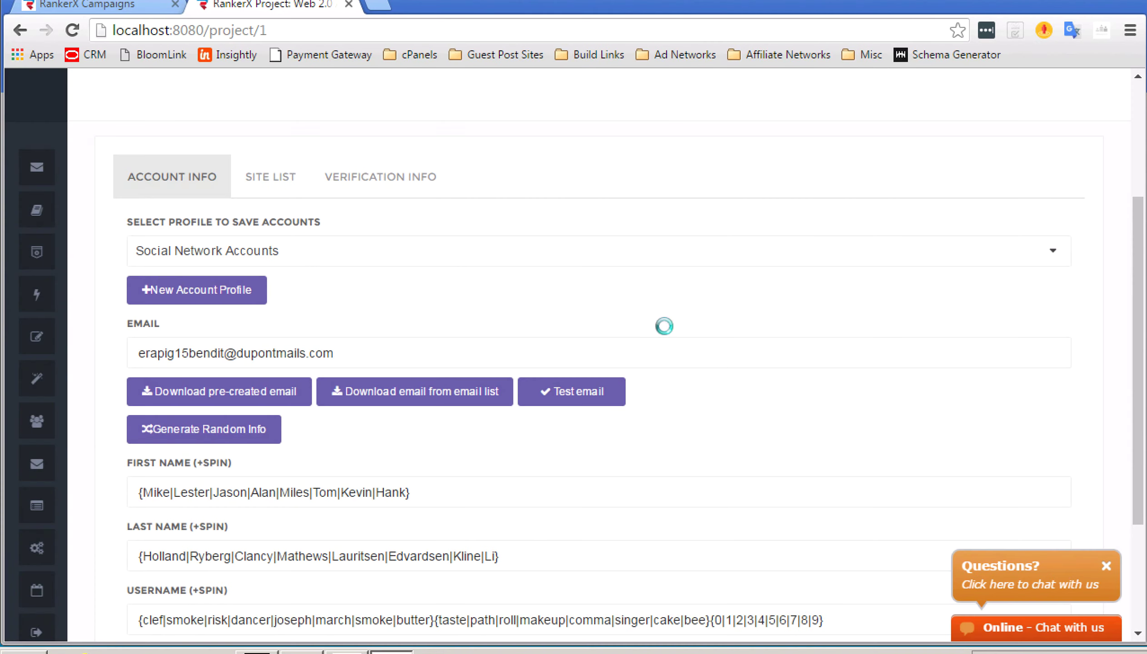
# - Check the selected Social Network: Premium sites in the site list and save the project changes
pyautogui.scroll(2, 335, 274)
pyautogui.click(263, 246)
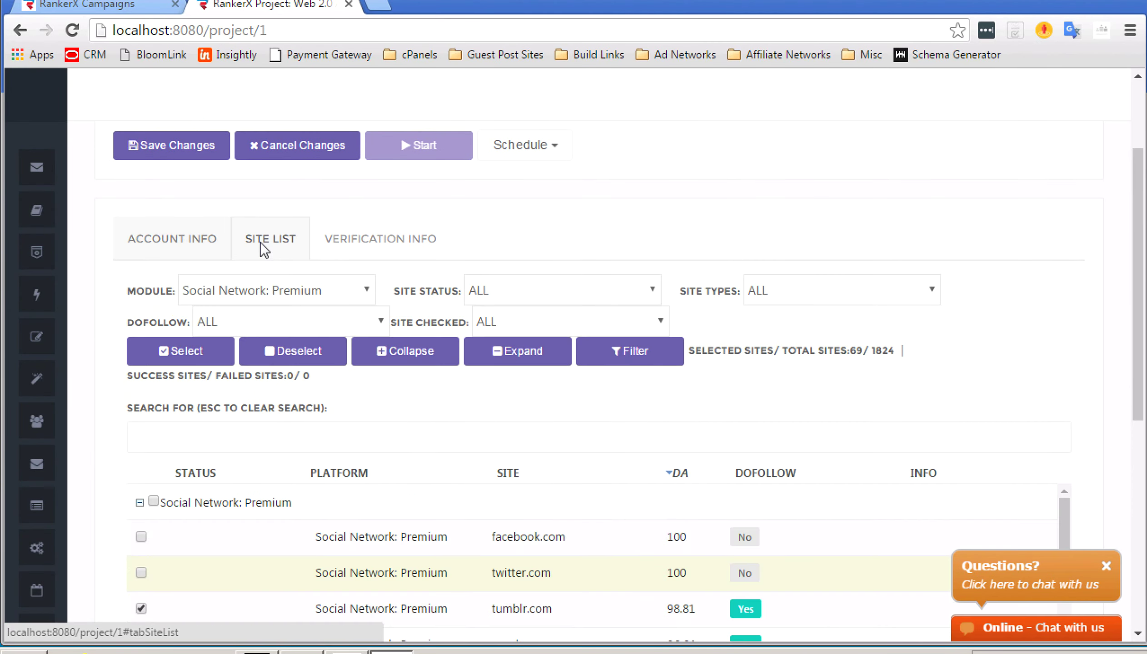
pyautogui.scroll(2, 159, 268)
pyautogui.scroll(-5, 159, 273)
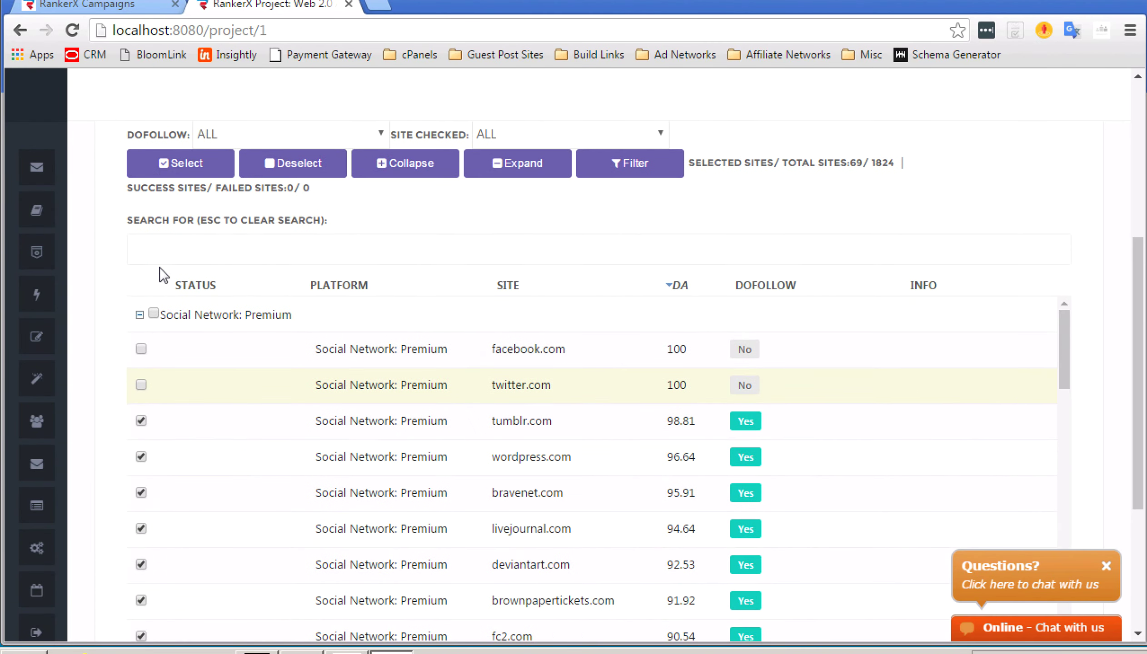
pyautogui.scroll(5, 159, 273)
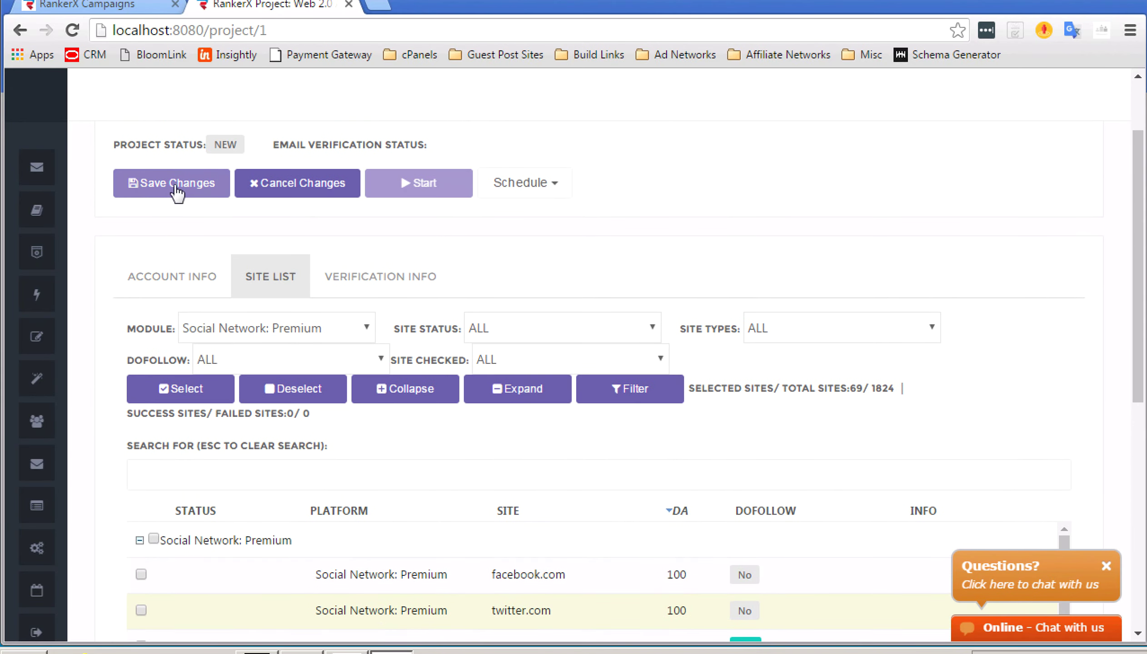
pyautogui.click(174, 199)
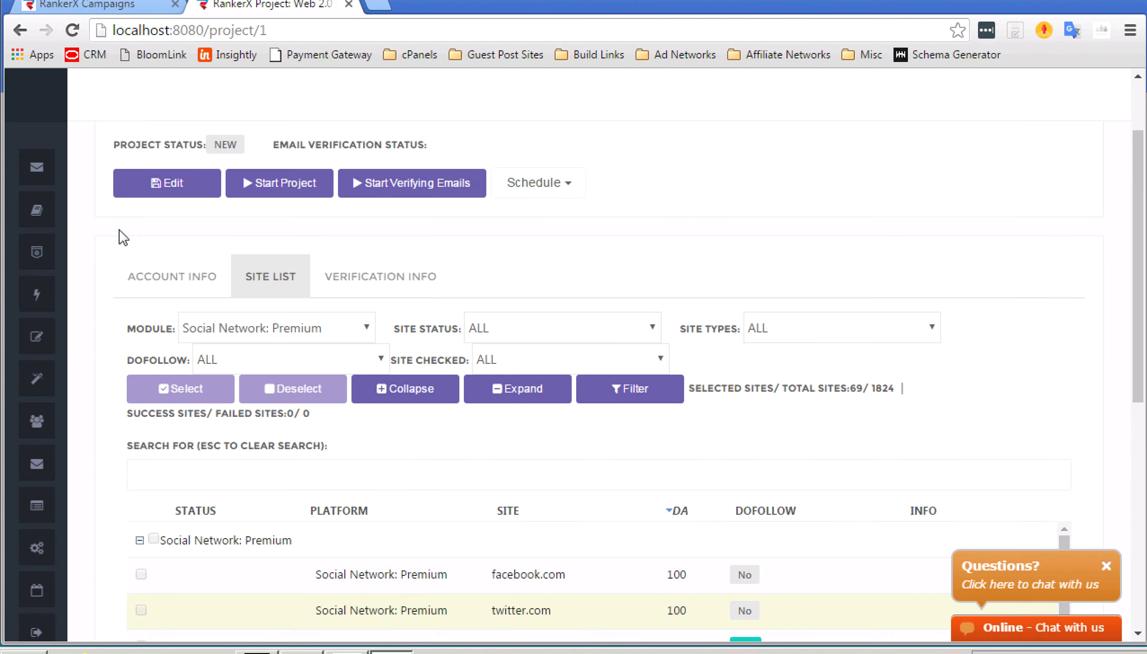
pyautogui.scroll(-4, 119, 229)
pyautogui.scroll(-4, 119, 230)
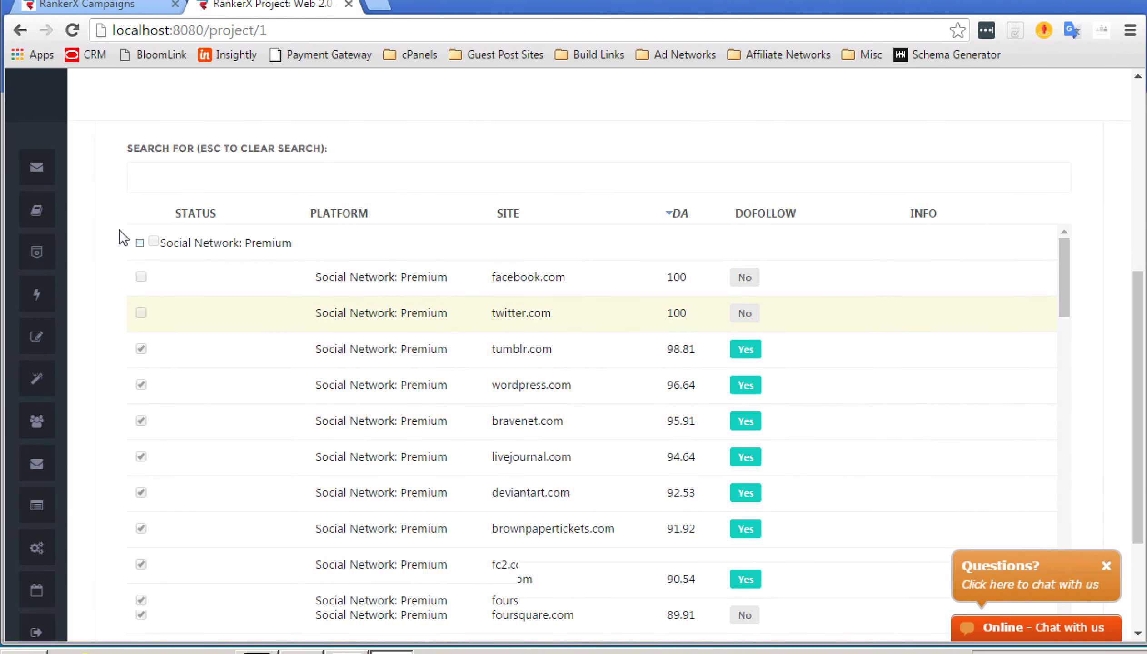
pyautogui.scroll(10, 119, 229)
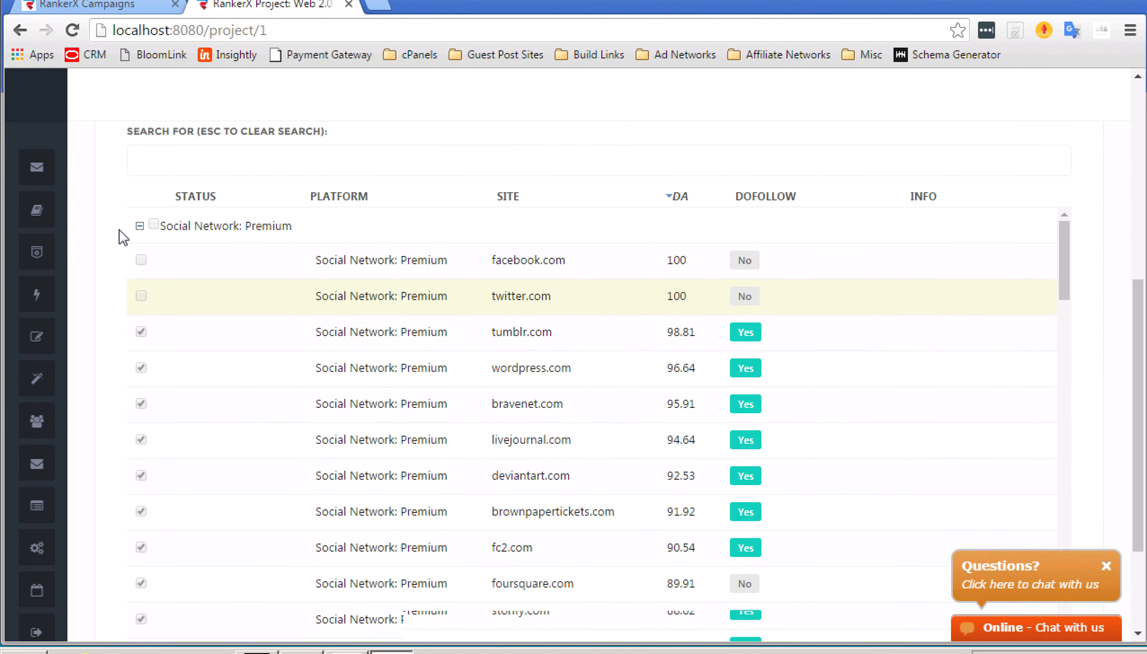
pyautogui.scroll(-9, 385, 402)
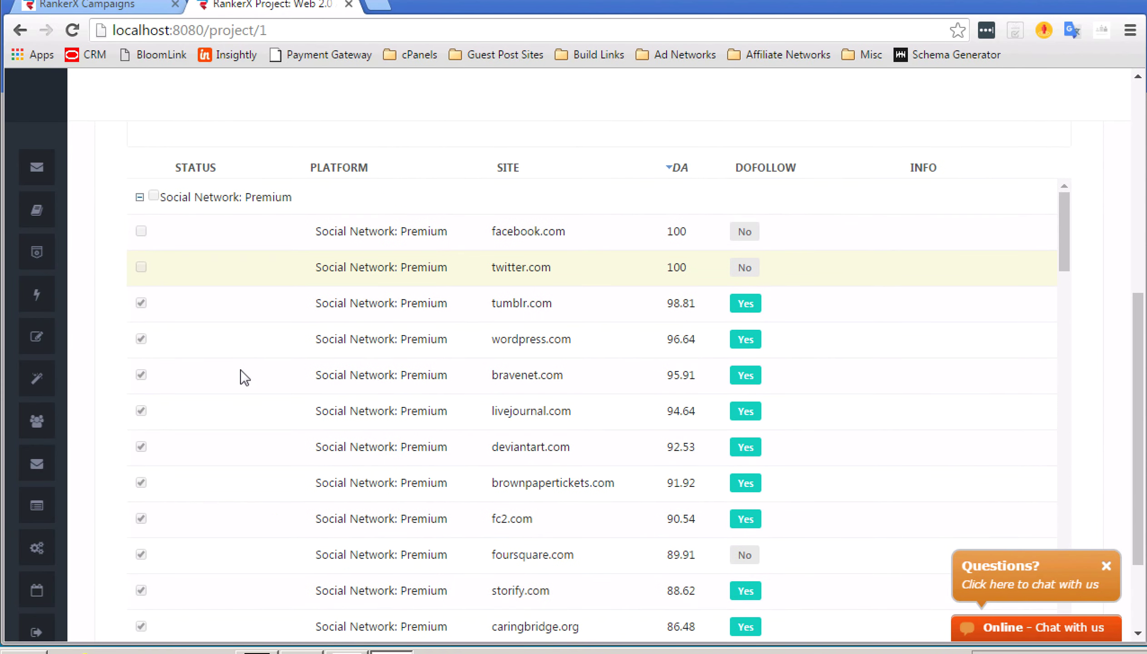
# - Examine the project's schedule options, including Start after project, and close the schedule without saving
pyautogui.scroll(10, 240, 370)
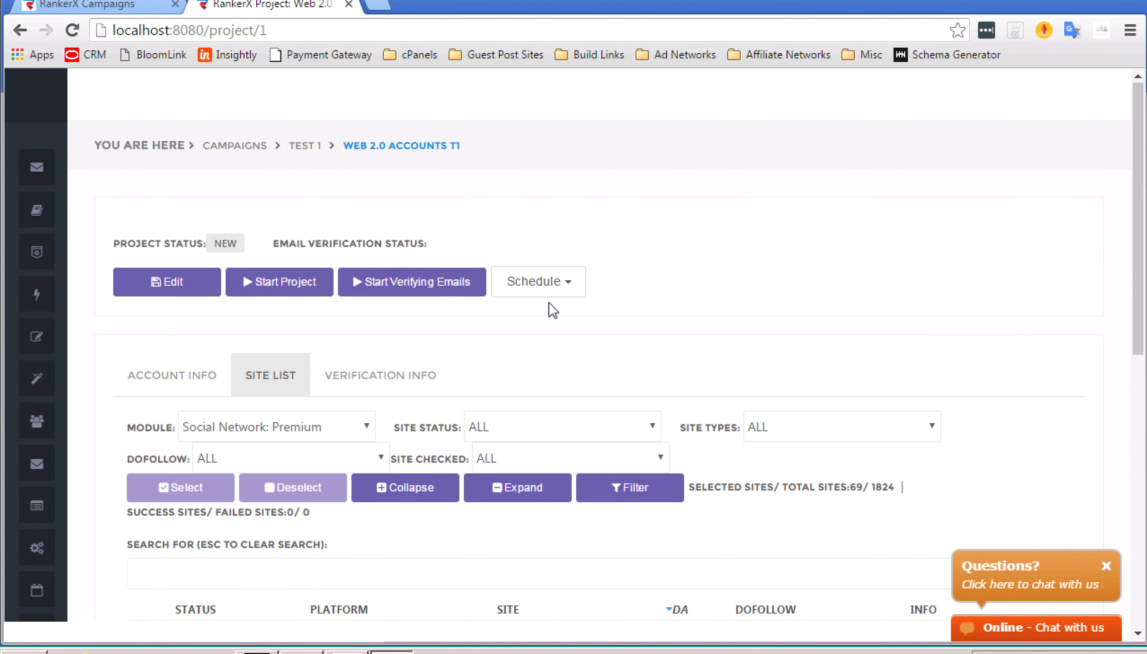
pyautogui.click(570, 283)
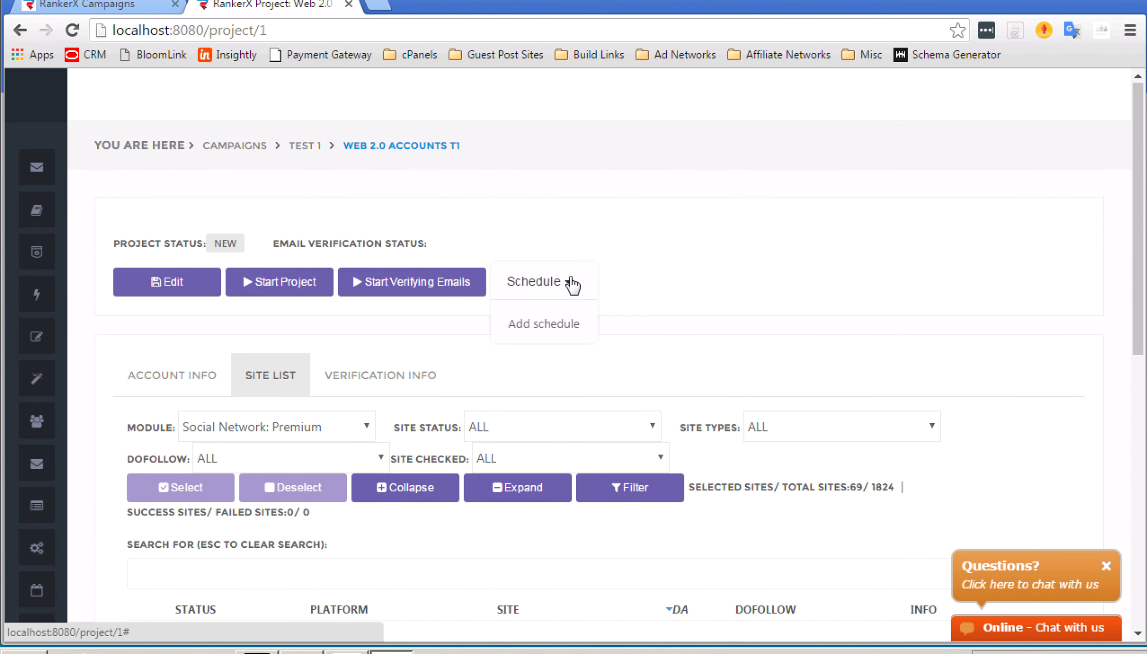
pyautogui.click(547, 327)
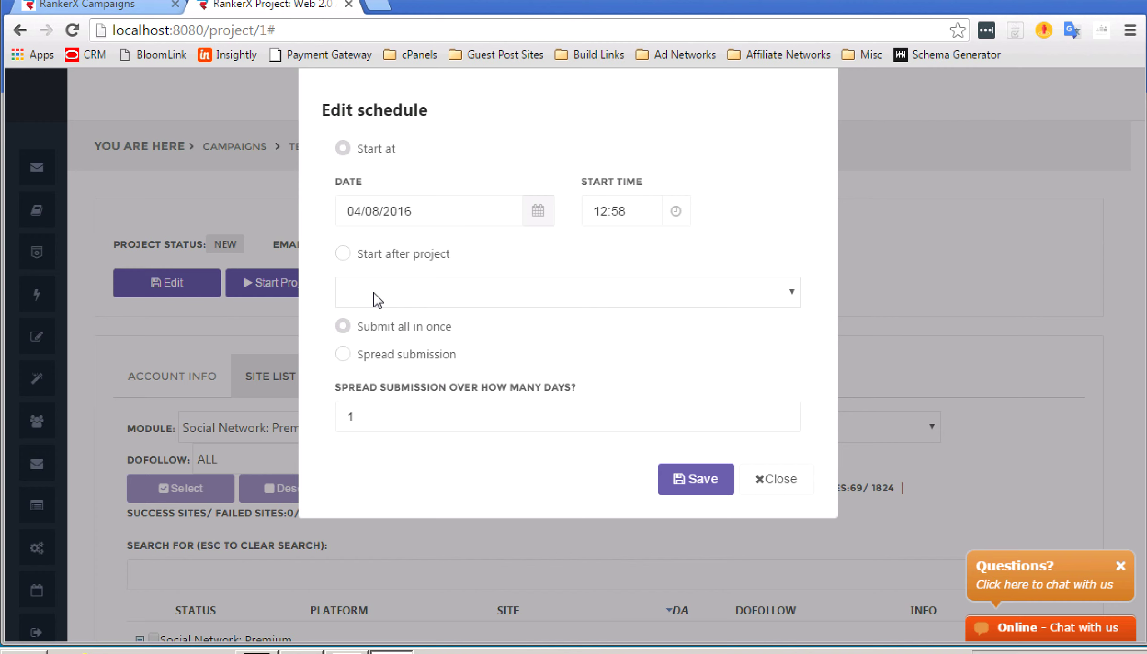
pyautogui.click(344, 255)
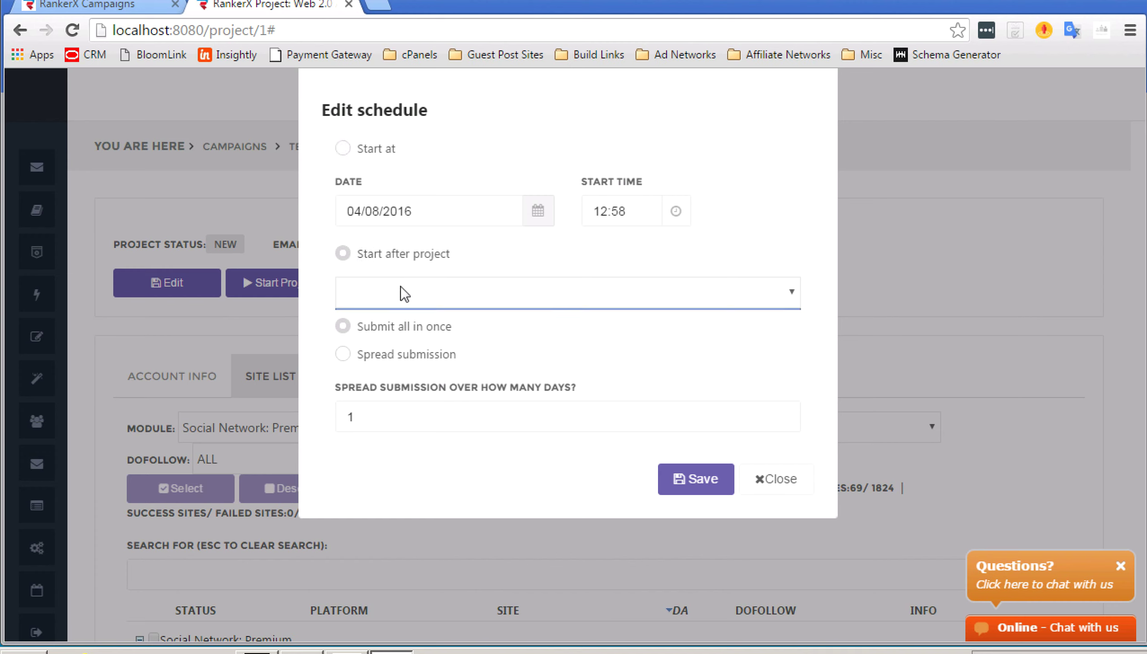
pyautogui.click(342, 148)
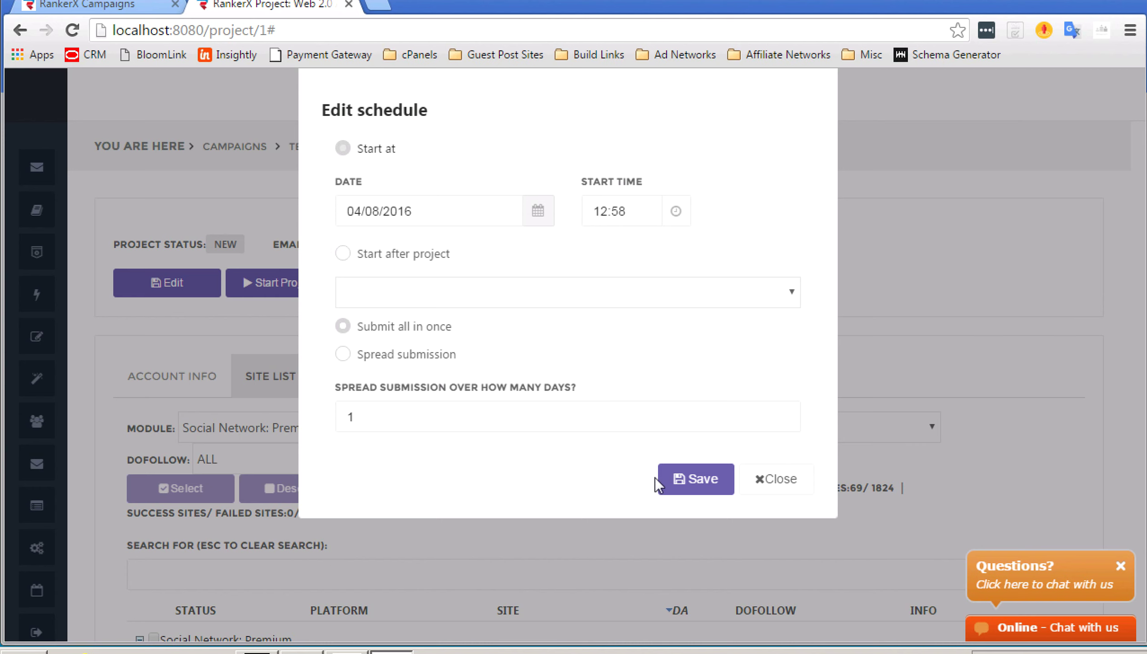
pyautogui.click(764, 480)
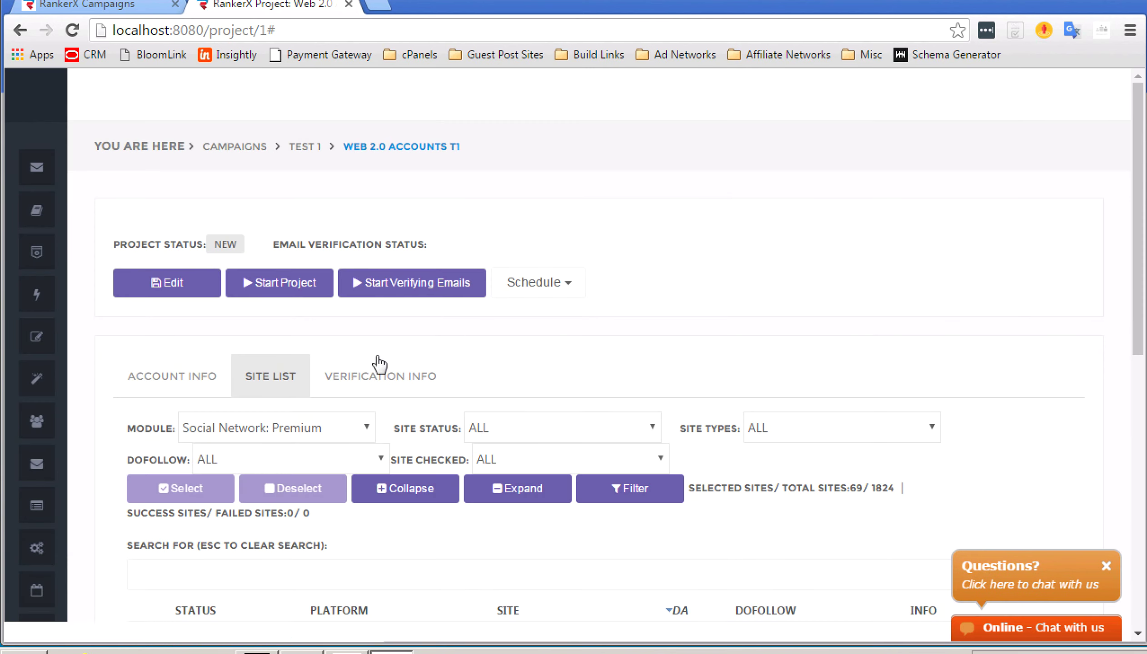
# - Start the project and check the running status of the selected sites in the site list
pyautogui.click(253, 282)
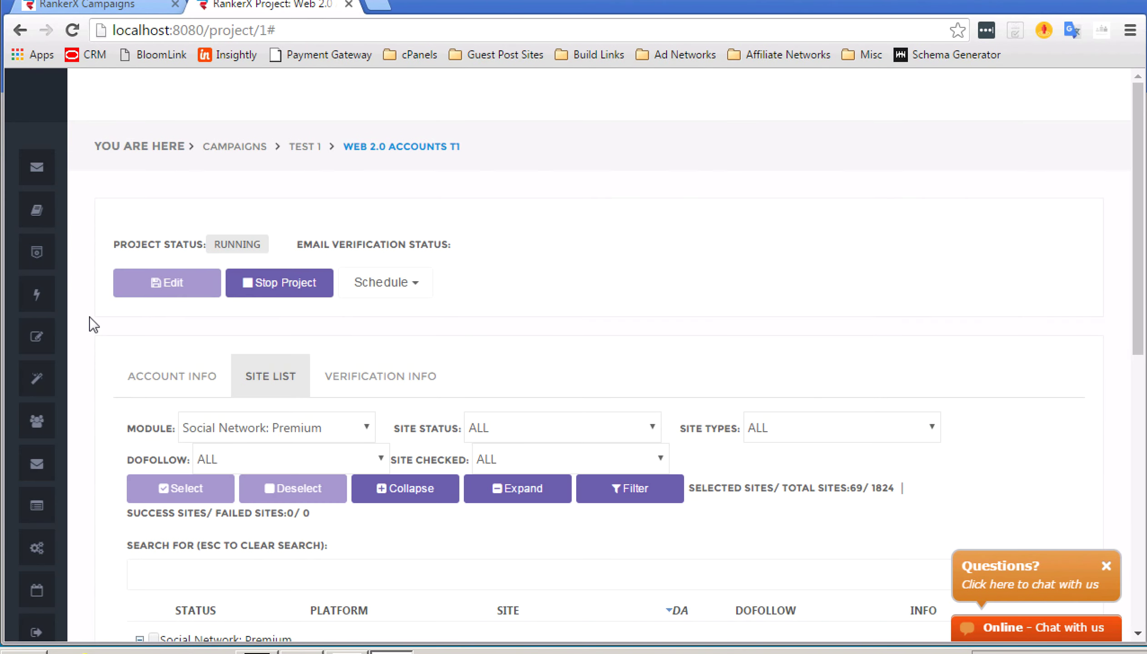
pyautogui.scroll(-2, 93, 325)
pyautogui.scroll(-10, 94, 324)
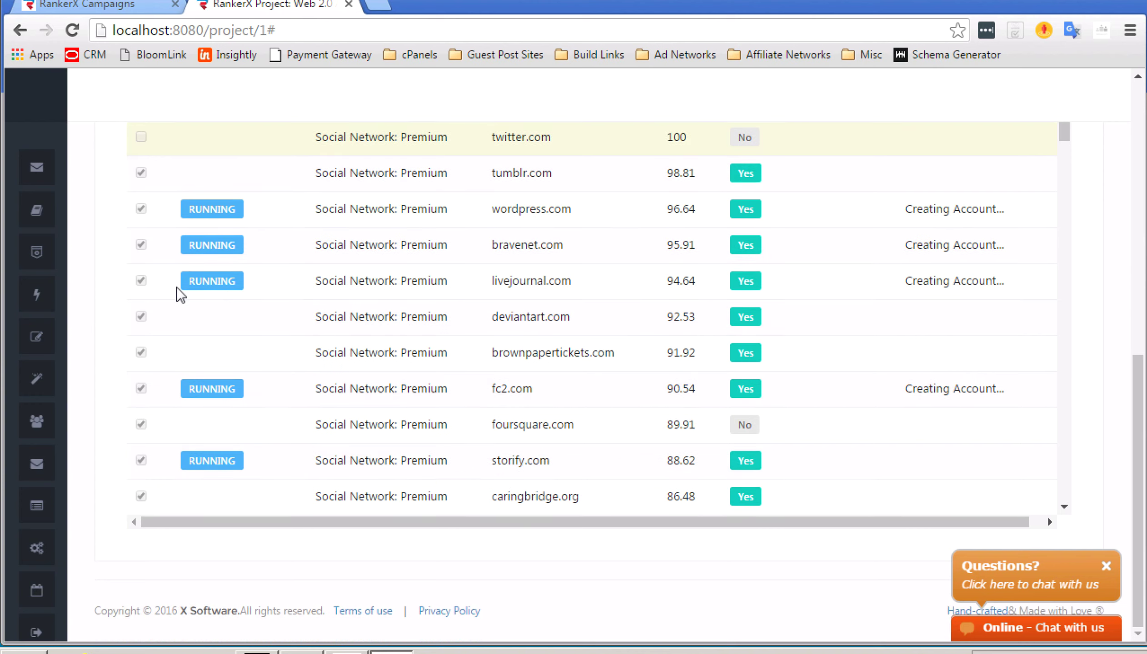
# - Examine the account creation status and info messages of the premium sites in the running project's site list
pyautogui.scroll(2, 401, 302)
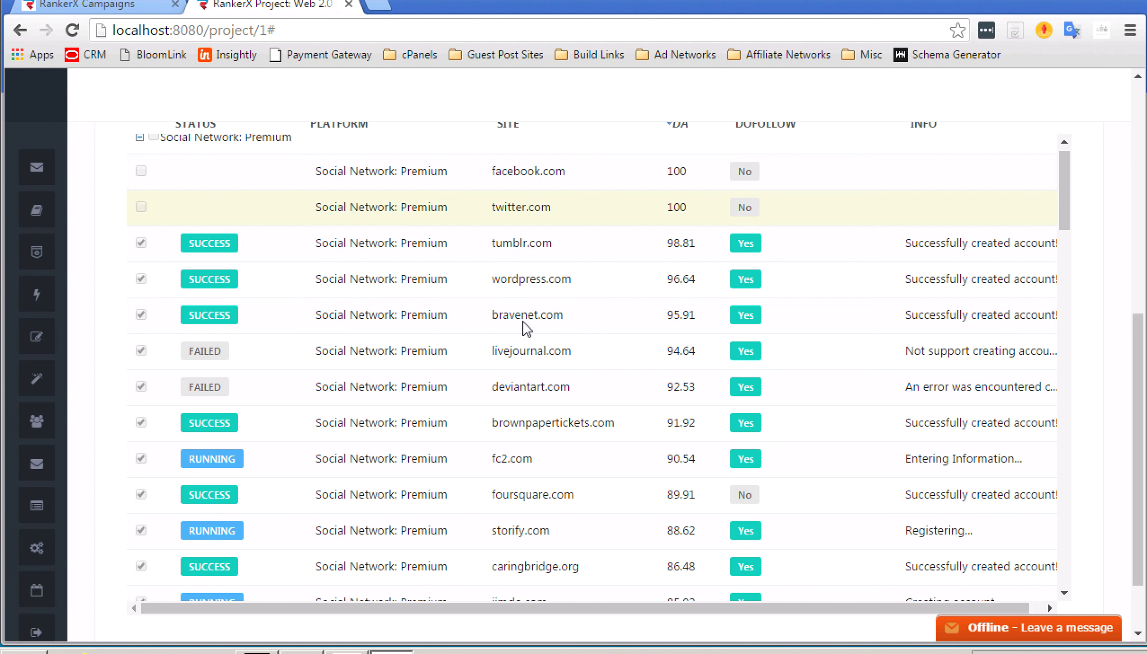
pyautogui.scroll(-1, 543, 320)
pyautogui.scroll(-2, 543, 320)
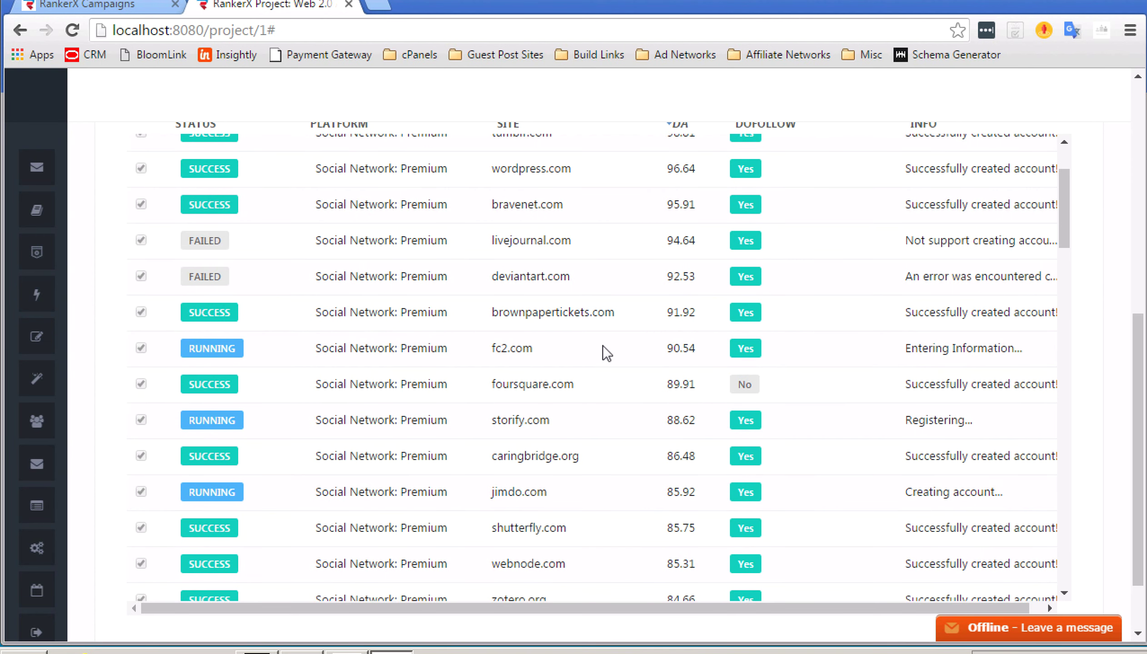
pyautogui.scroll(-2, 602, 346)
pyautogui.scroll(-8, 603, 346)
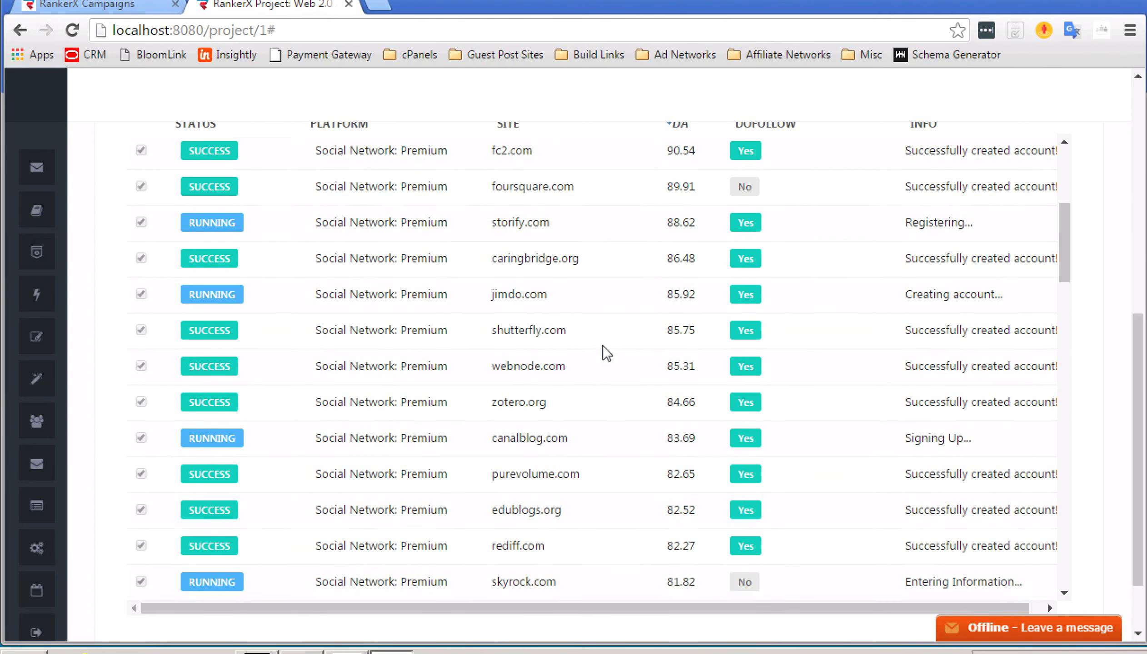
pyautogui.scroll(-7, 603, 348)
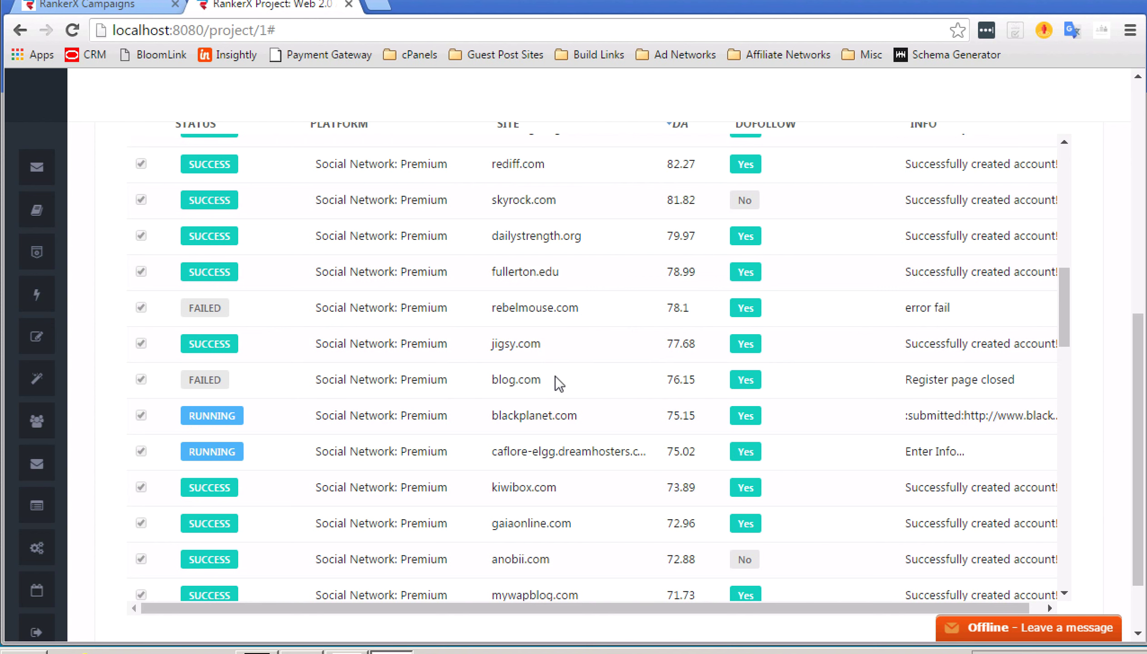
pyautogui.scroll(-3, 560, 381)
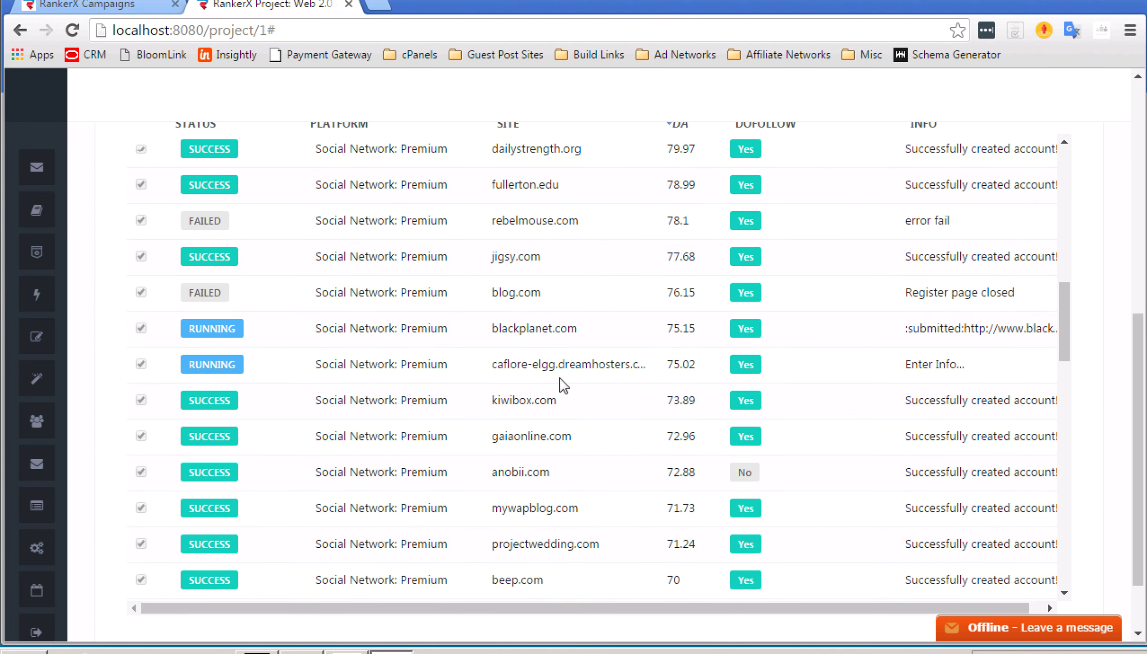
pyautogui.scroll(-6, 558, 377)
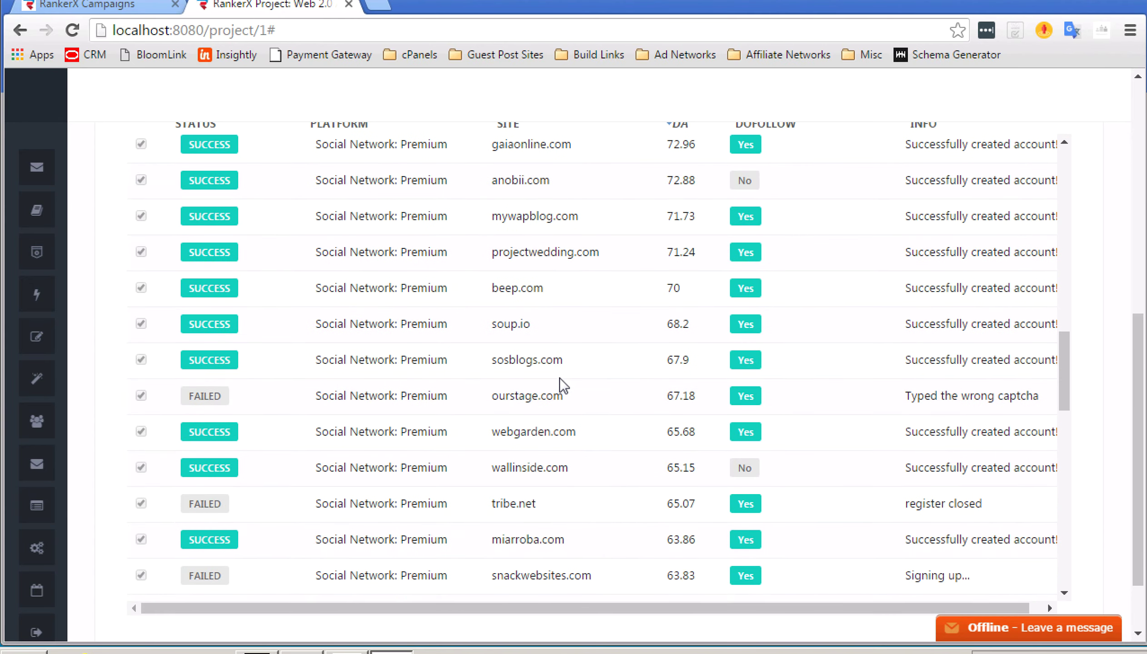
pyautogui.scroll(-1, 553, 373)
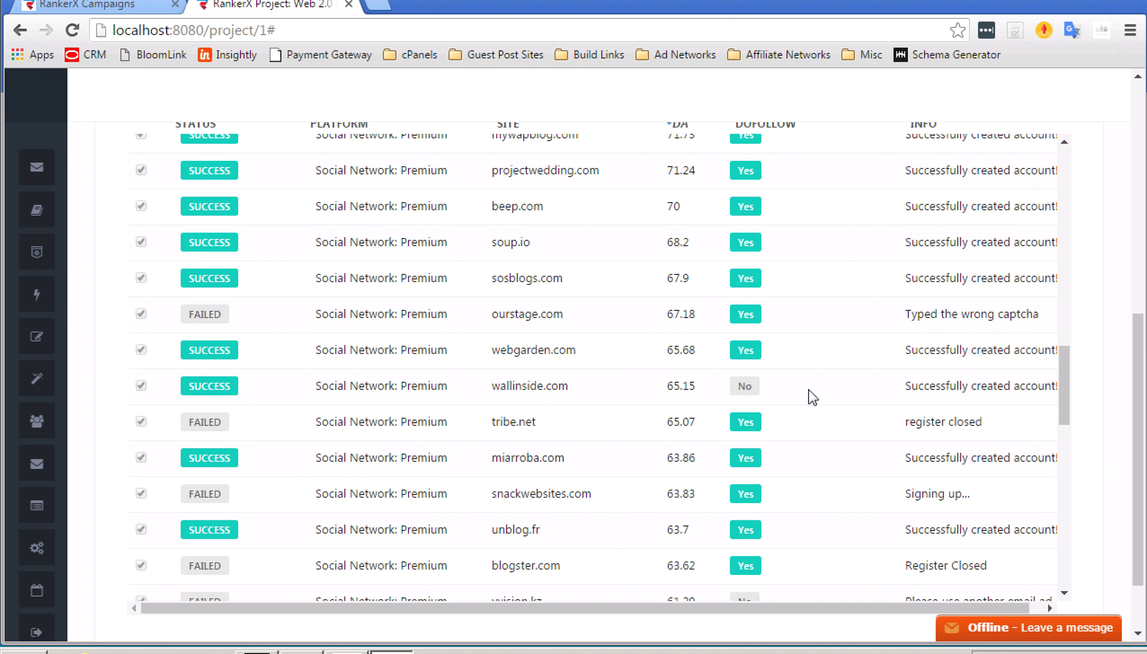
pyautogui.scroll(-1, 600, 409)
pyautogui.scroll(-3, 599, 409)
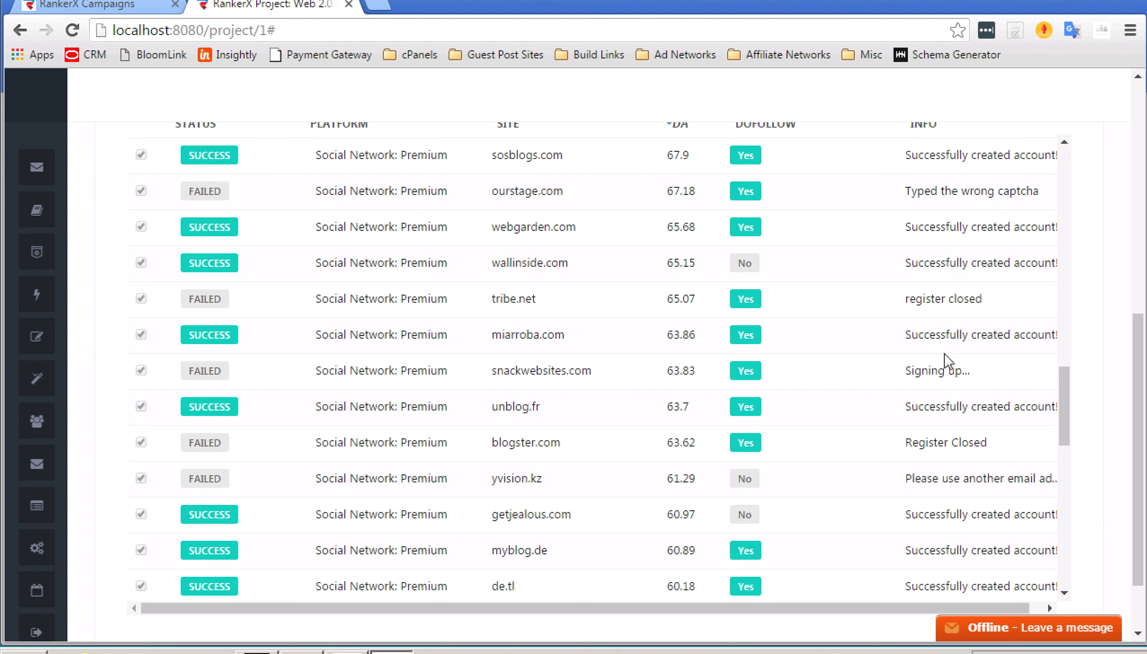
pyautogui.scroll(-4, 870, 308)
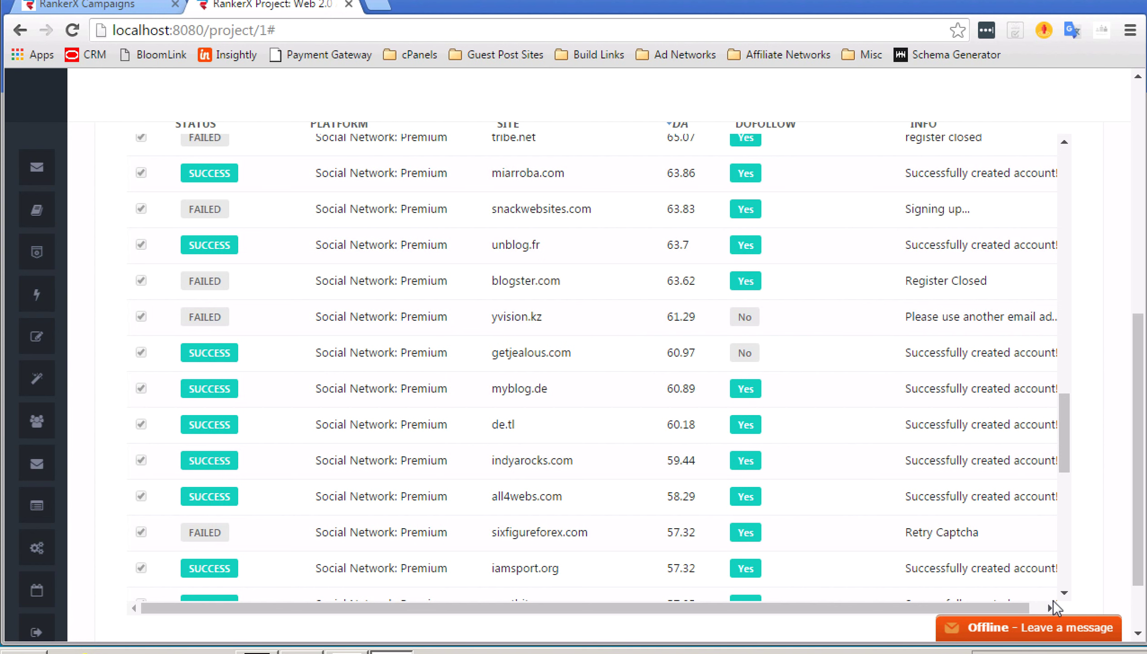
# - Bring the full Info column into view and examine the failure reasons for the remaining lower-DA premium sites
pyautogui.click(1049, 607)
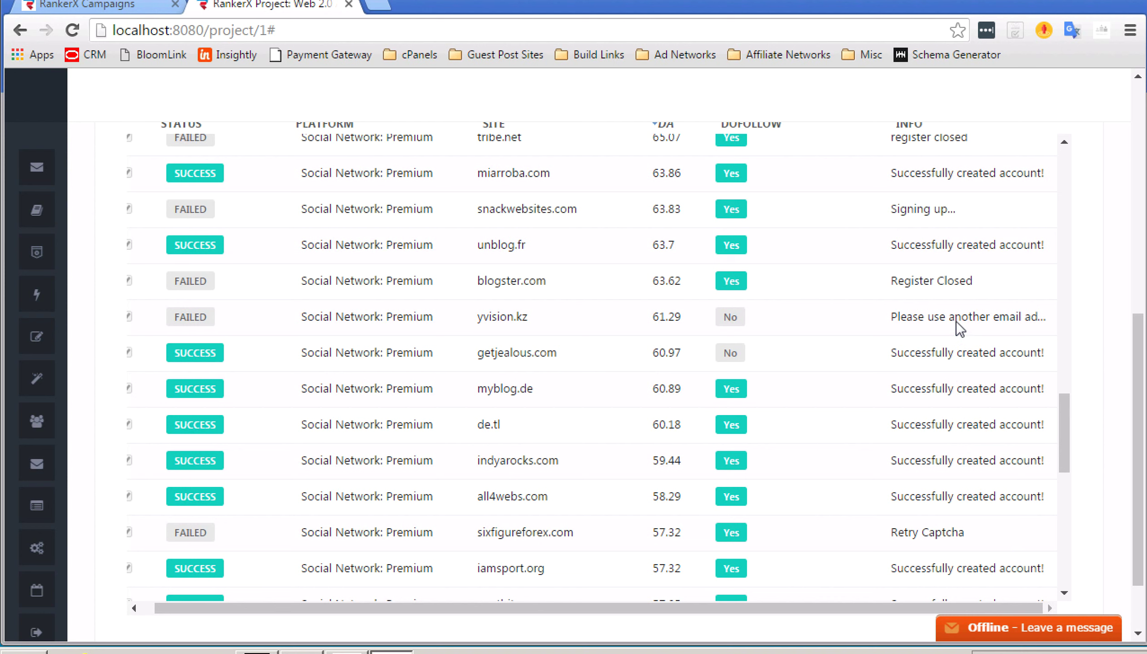
pyautogui.scroll(-4, 614, 261)
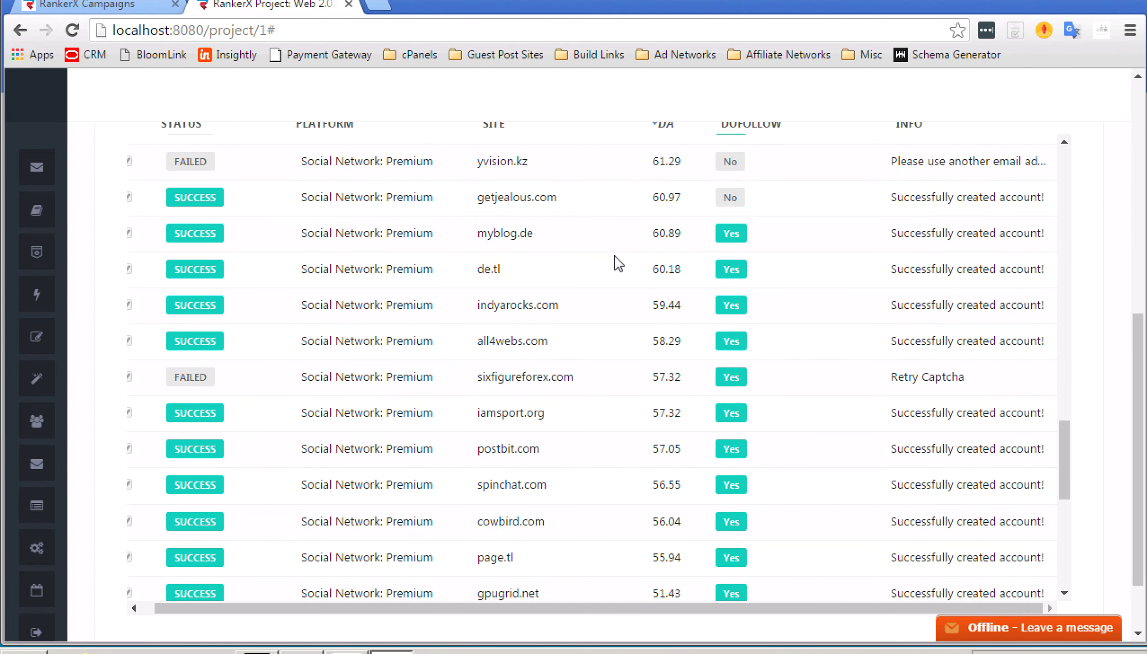
pyautogui.scroll(-1, 572, 340)
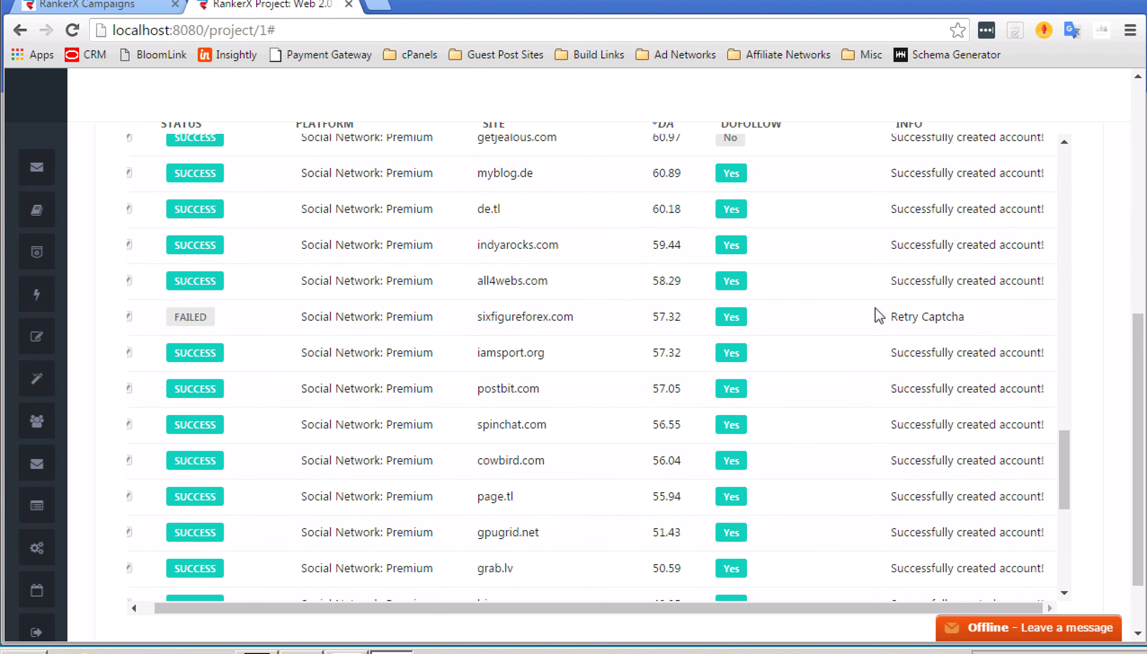
pyautogui.scroll(-3, 751, 361)
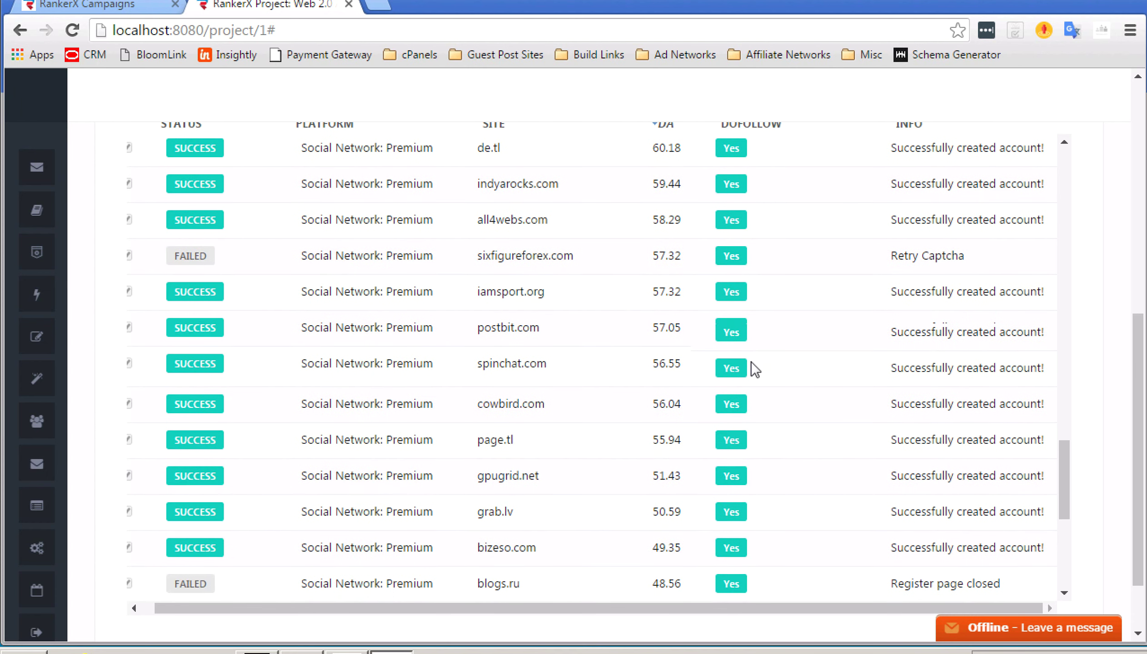
pyautogui.scroll(-2, 751, 362)
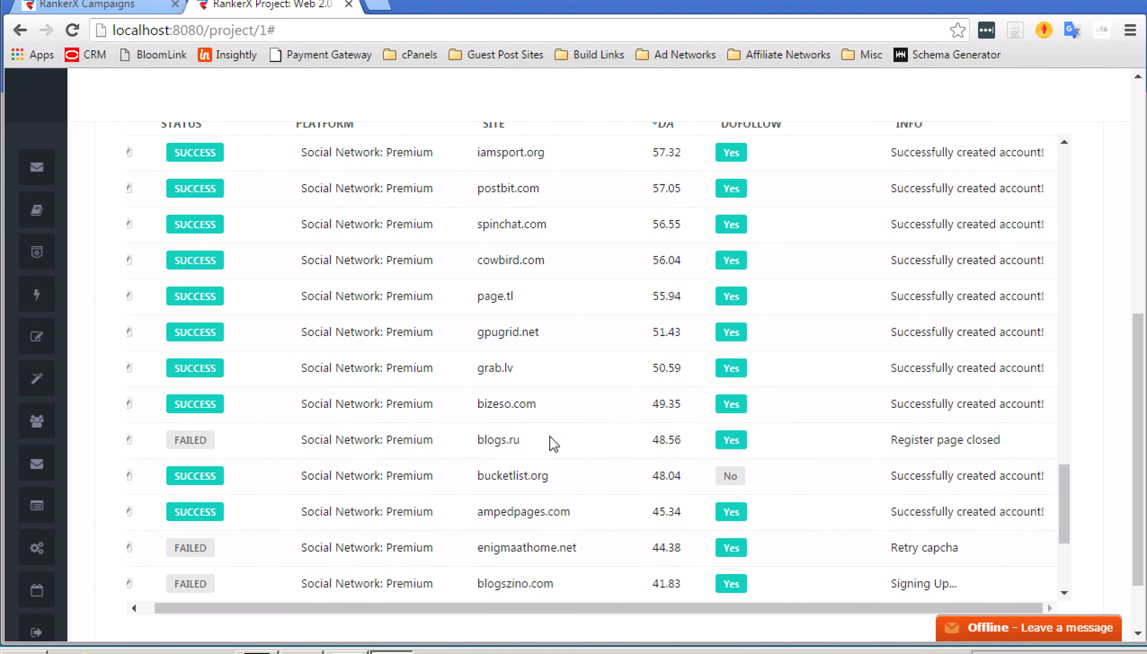
pyautogui.scroll(-2, 554, 443)
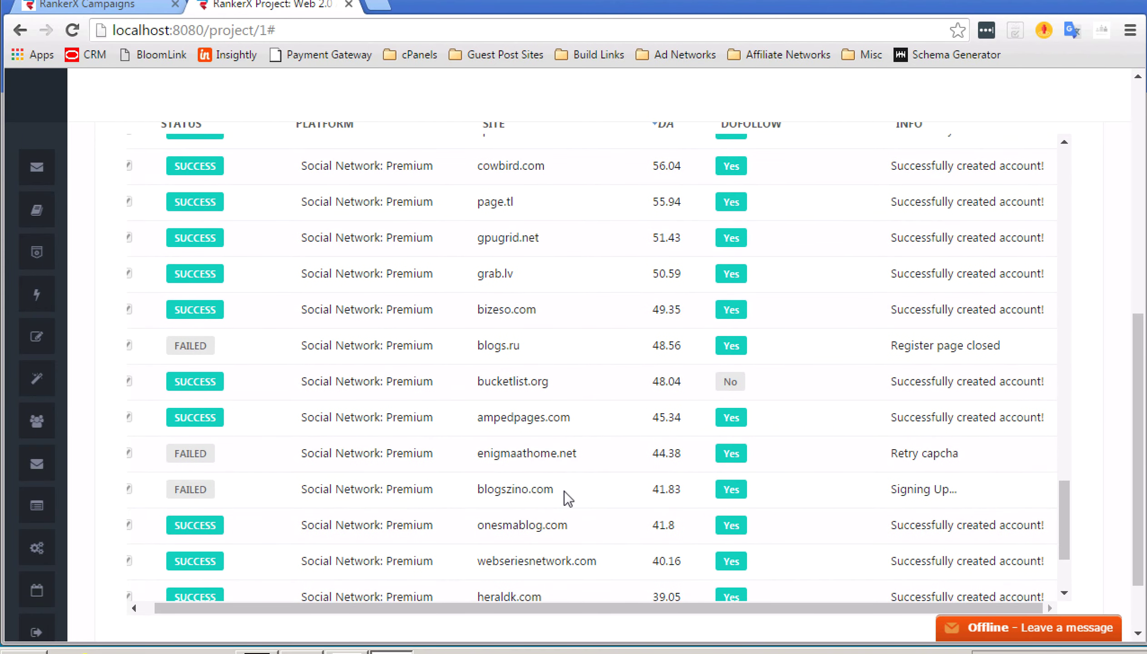
pyautogui.scroll(-3, 565, 494)
pyautogui.scroll(-4, 564, 493)
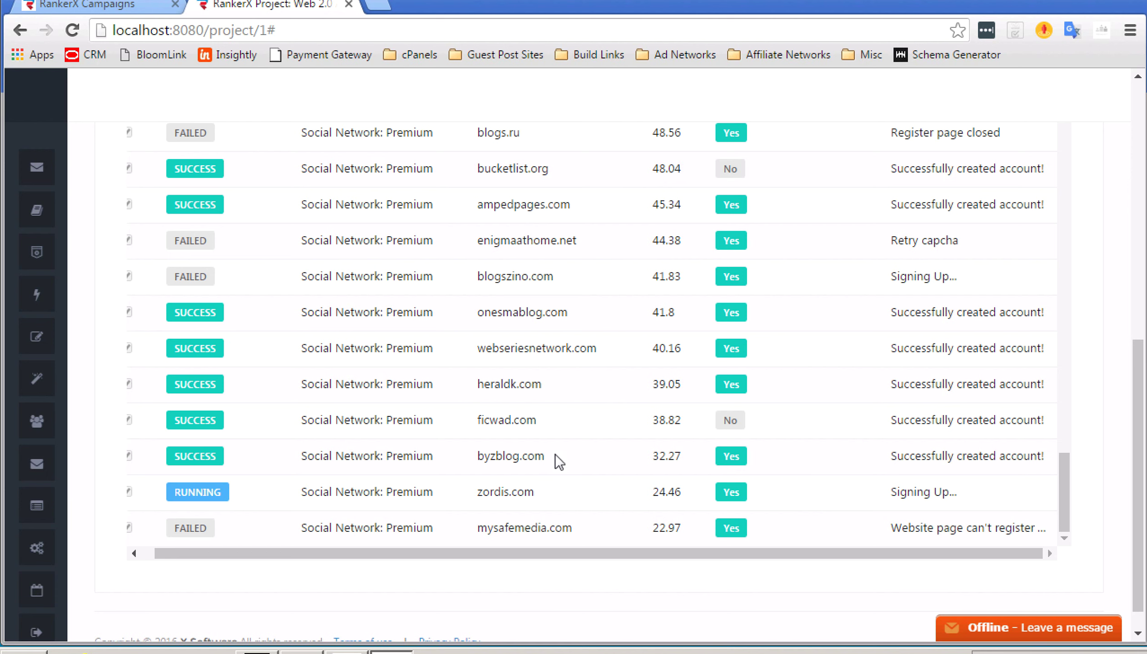
# - Check the project's success and failed site totals and its email verification status
pyautogui.scroll(12, 566, 377)
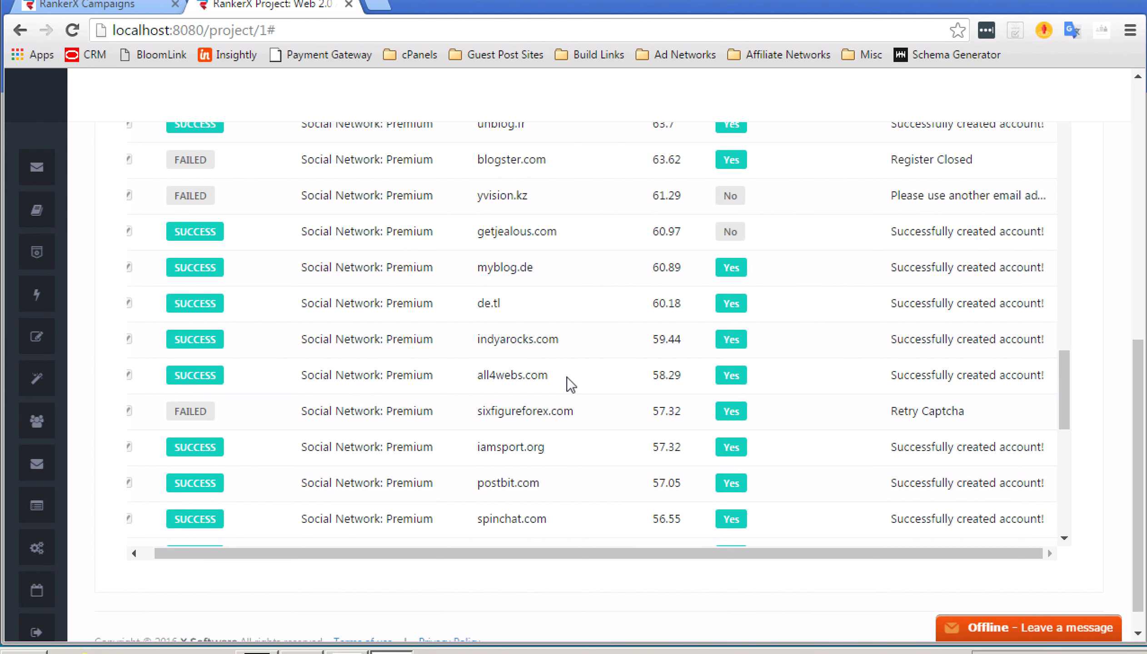
pyautogui.scroll(5, 566, 376)
pyautogui.scroll(15, 566, 376)
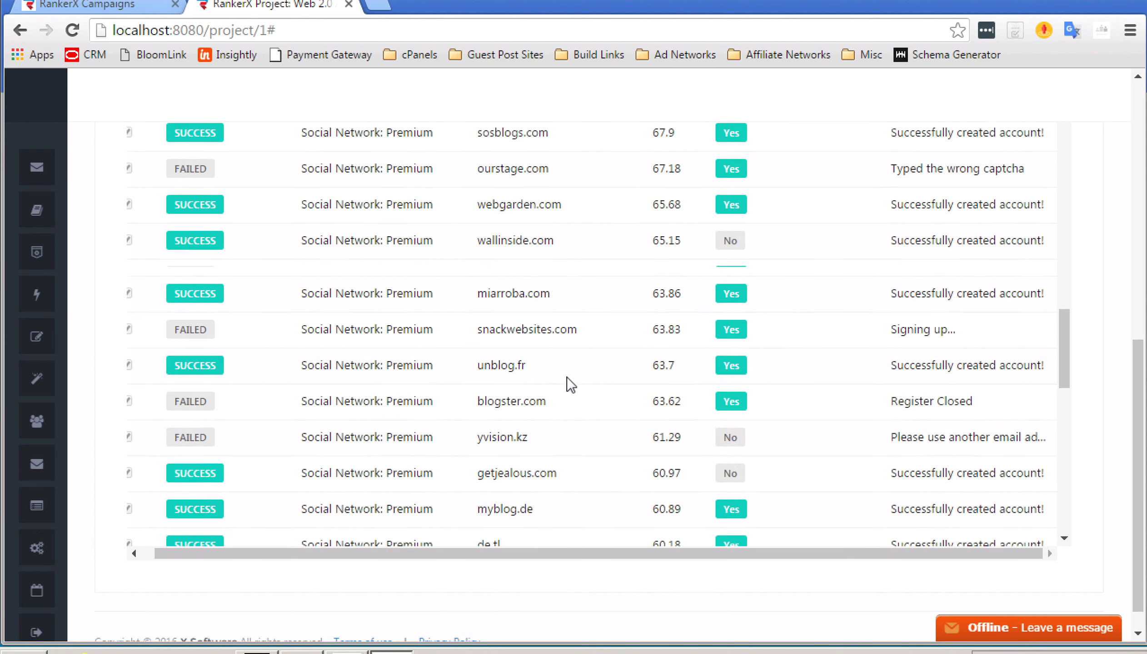
pyautogui.scroll(10, 566, 376)
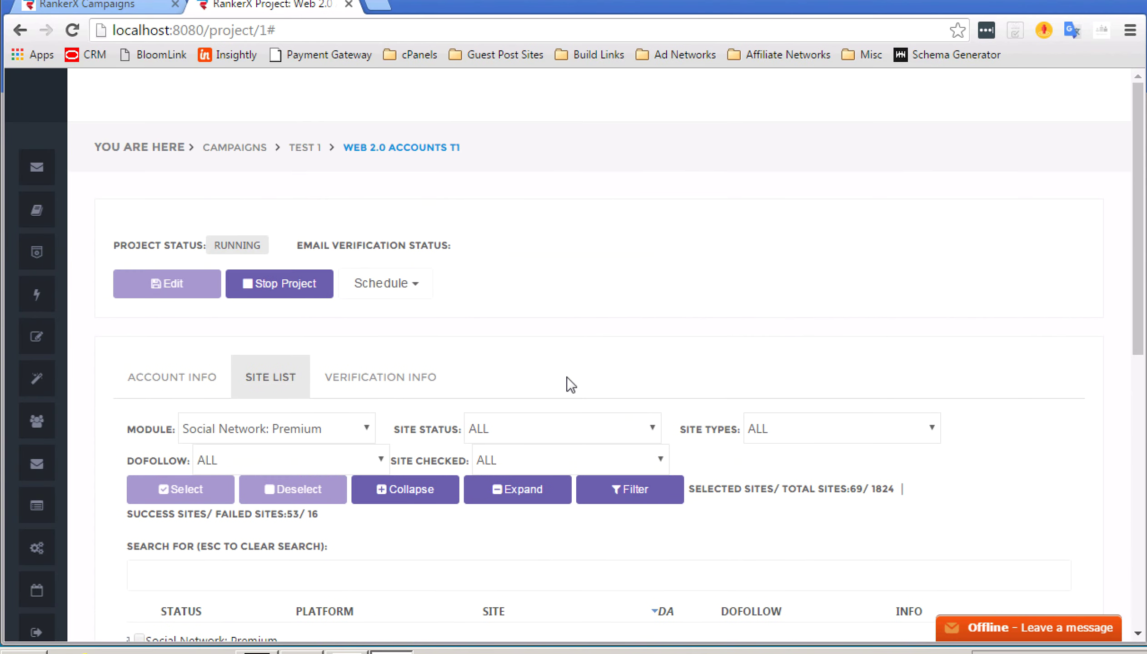
pyautogui.scroll(-3, 490, 352)
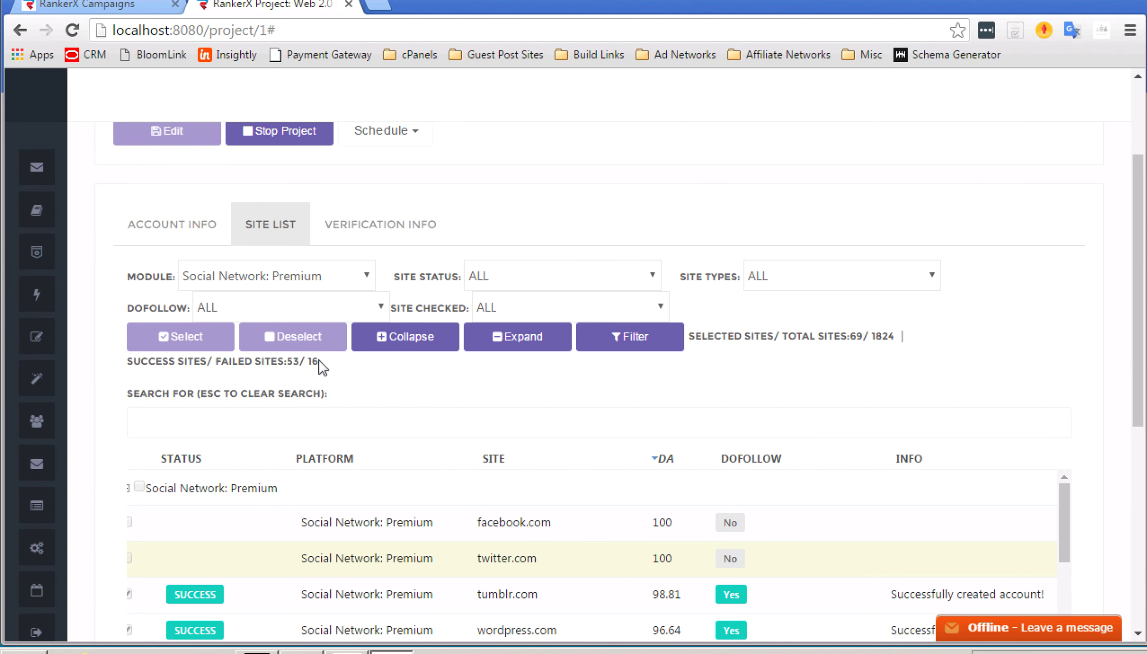
pyautogui.scroll(-1, 376, 396)
pyautogui.scroll(-1, 447, 568)
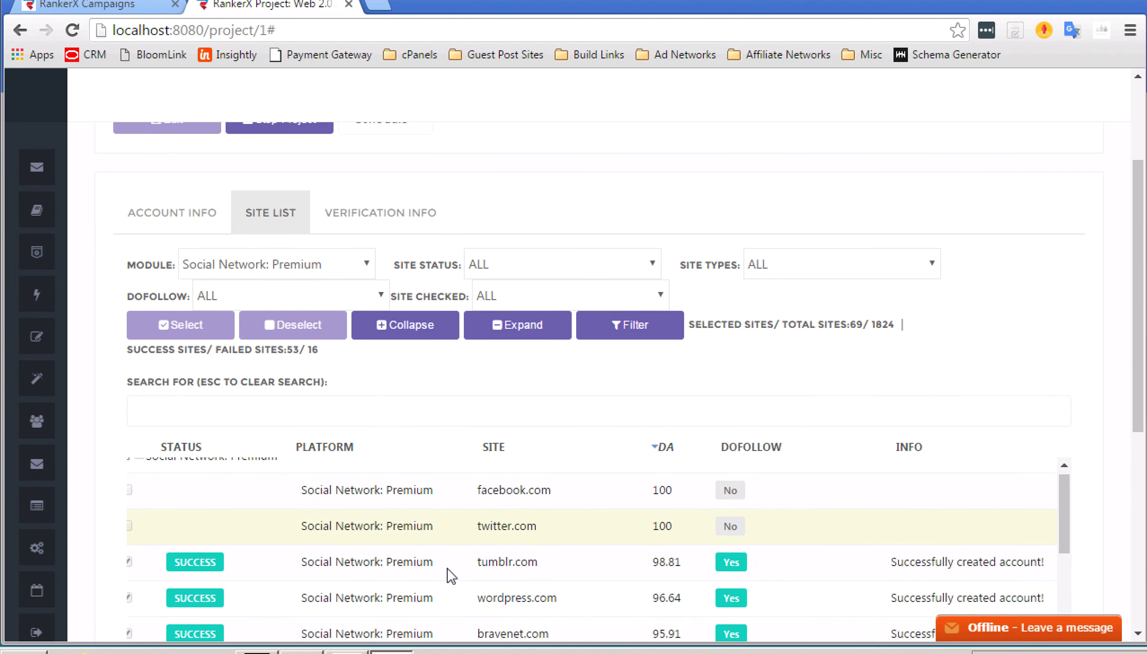
pyautogui.scroll(4, 447, 568)
pyautogui.scroll(-2, 424, 405)
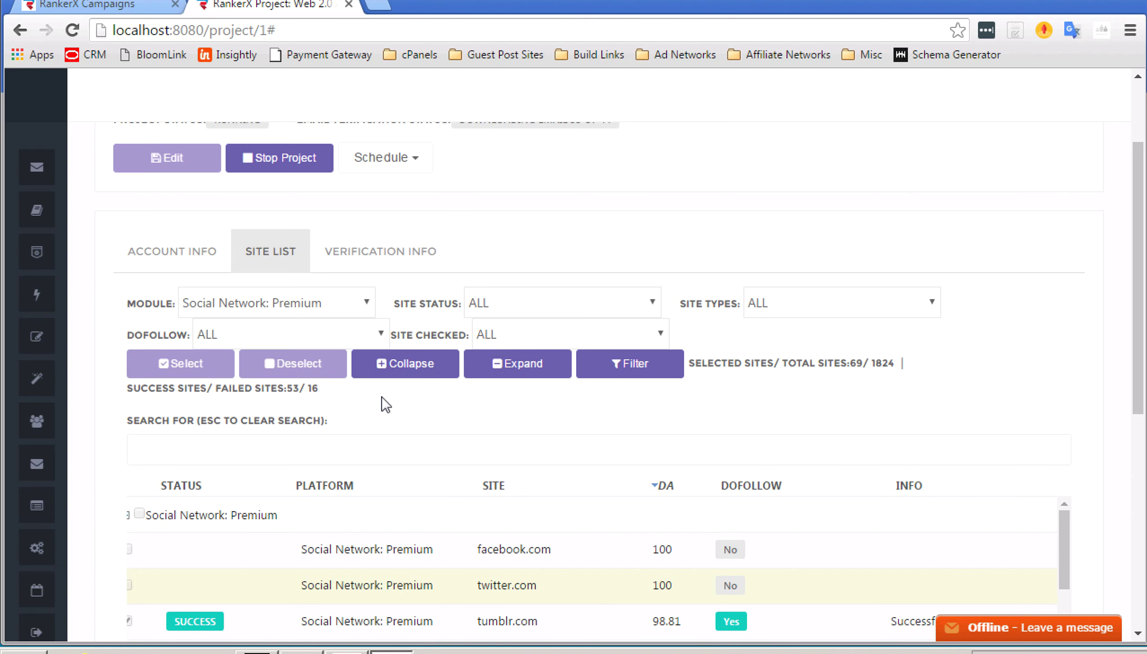
pyautogui.scroll(2, 385, 405)
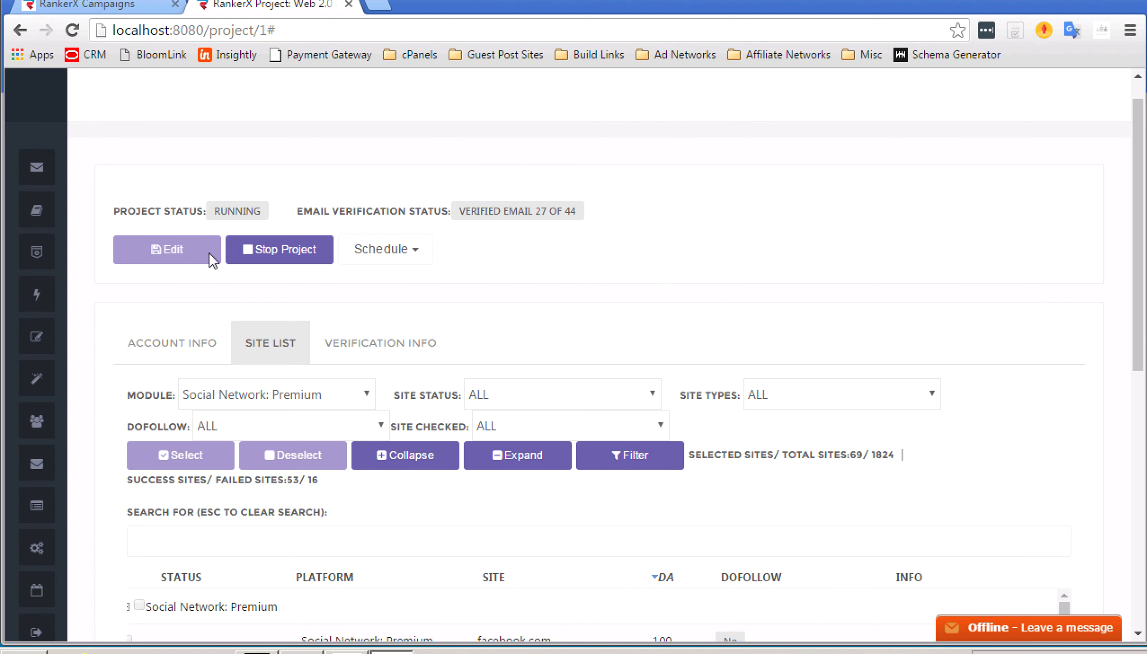
pyautogui.scroll(1, 209, 252)
# - Return to the campaigns list and open the test 1 campaign to show its projects
pyautogui.click(81, 165)
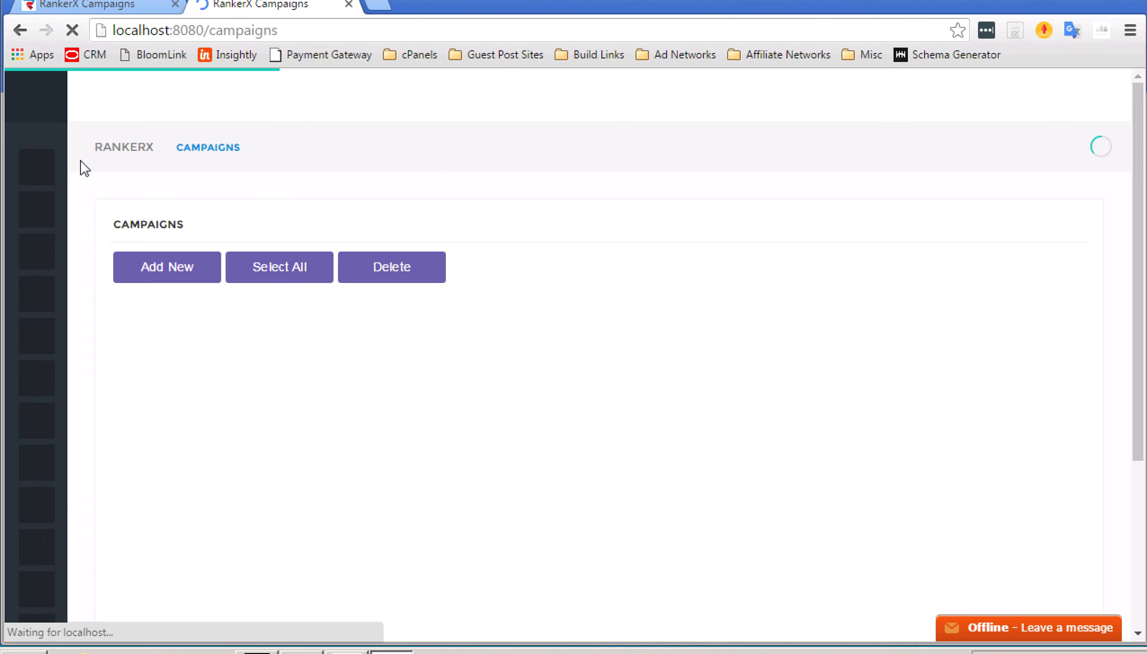
pyautogui.moveTo(325, 335)
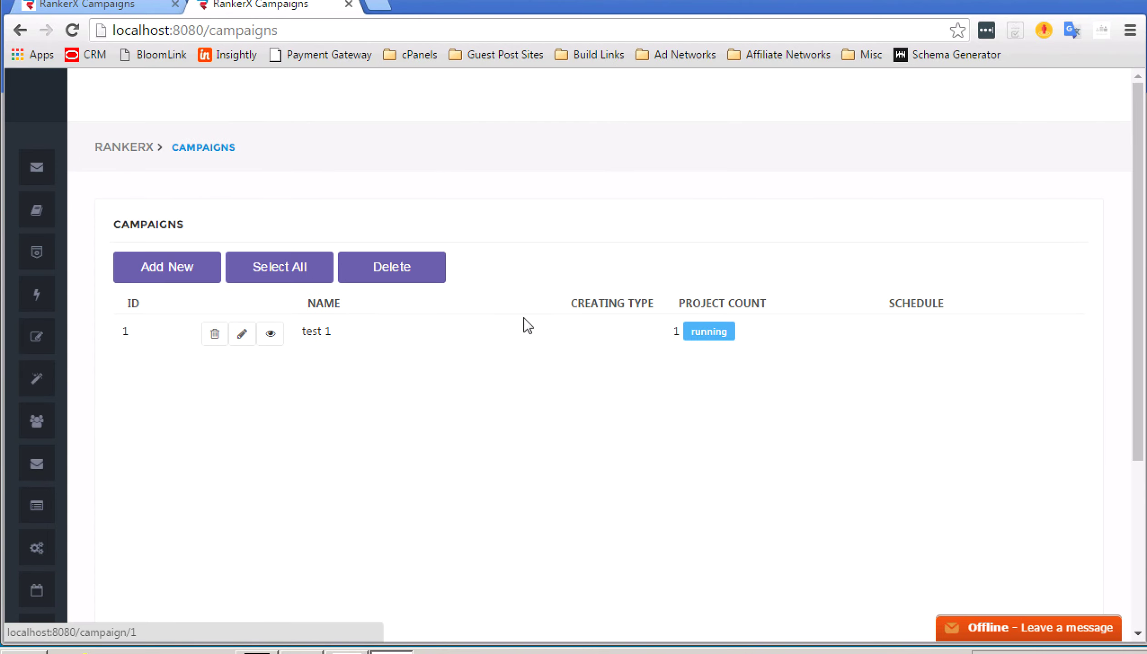
pyautogui.click(271, 335)
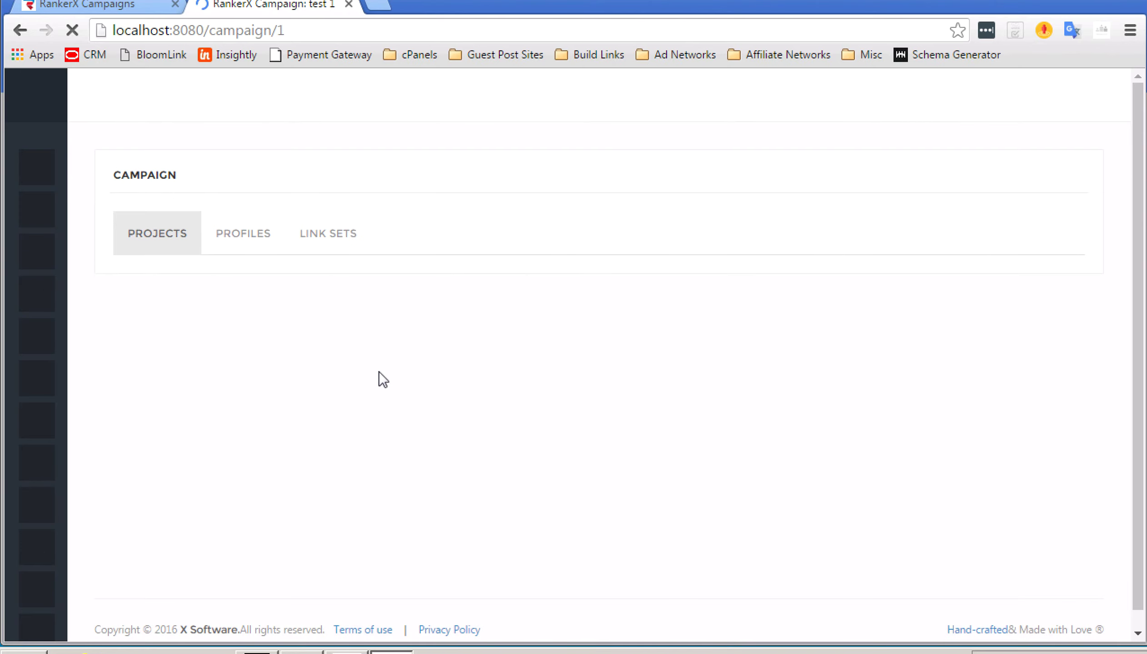
pyautogui.scroll(-1, 521, 383)
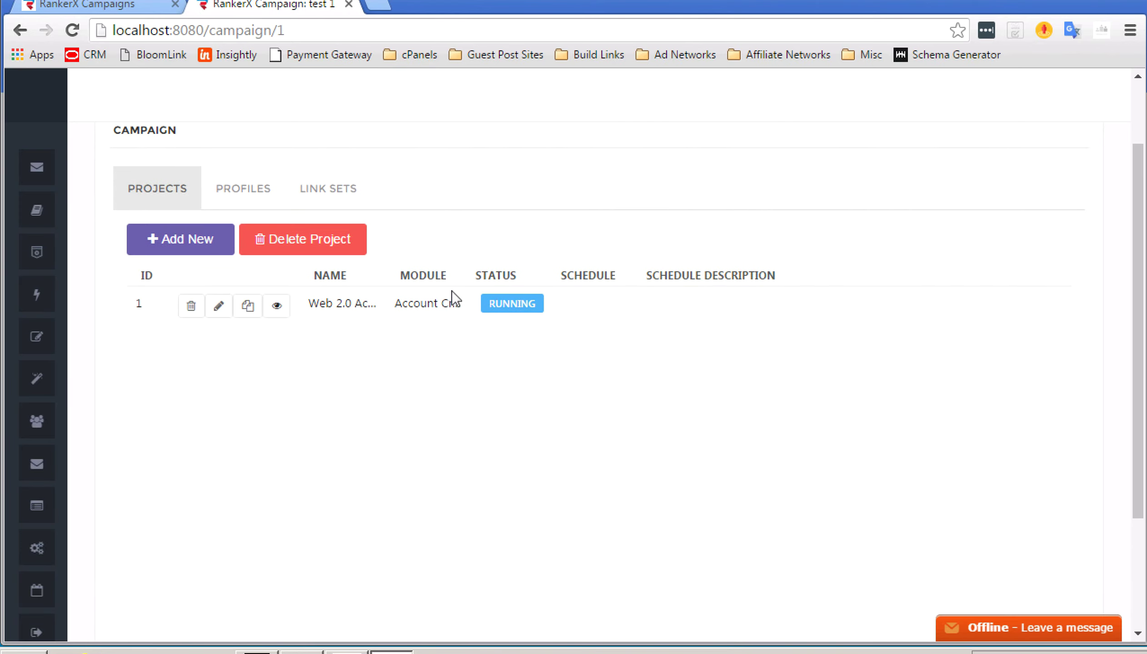
# - Create a new project of type Social Network named SN1 in the test 1 campaign
pyautogui.scroll(2, 294, 383)
pyautogui.click(184, 338)
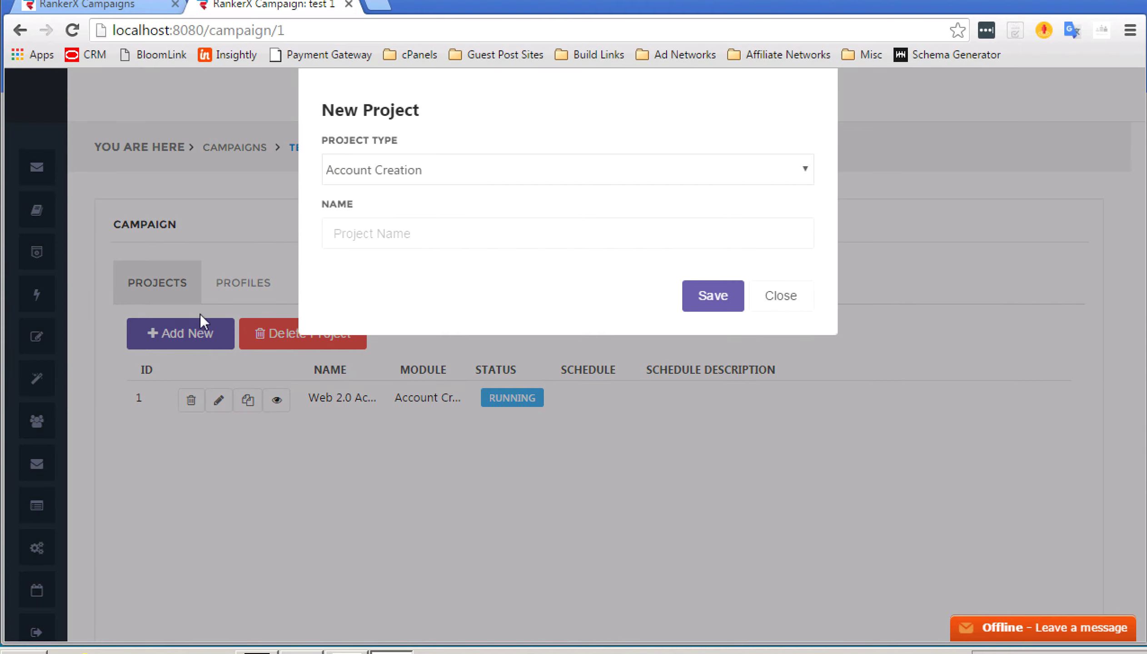
pyautogui.click(408, 177)
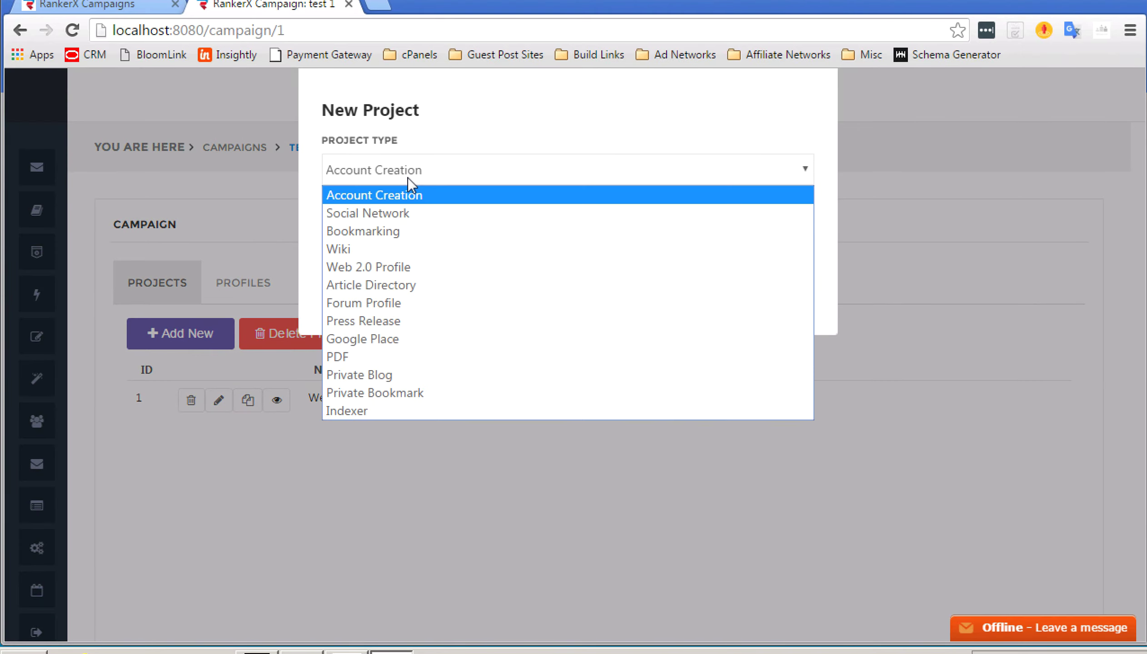
pyautogui.click(393, 214)
pyautogui.click(394, 232)
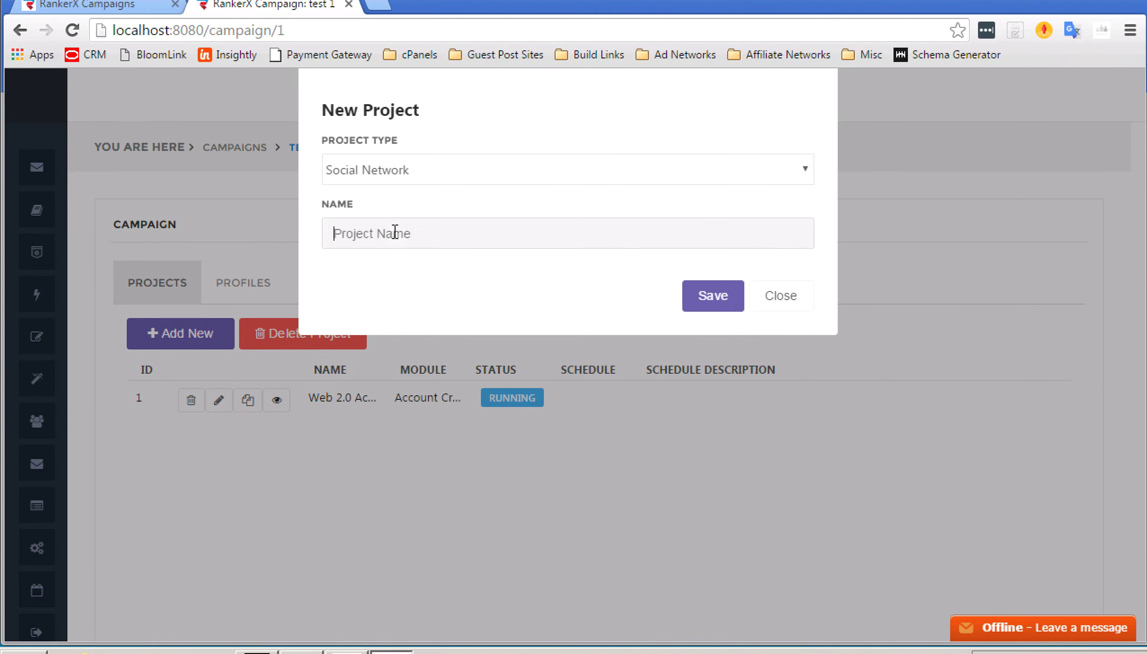
pyautogui.click(403, 169)
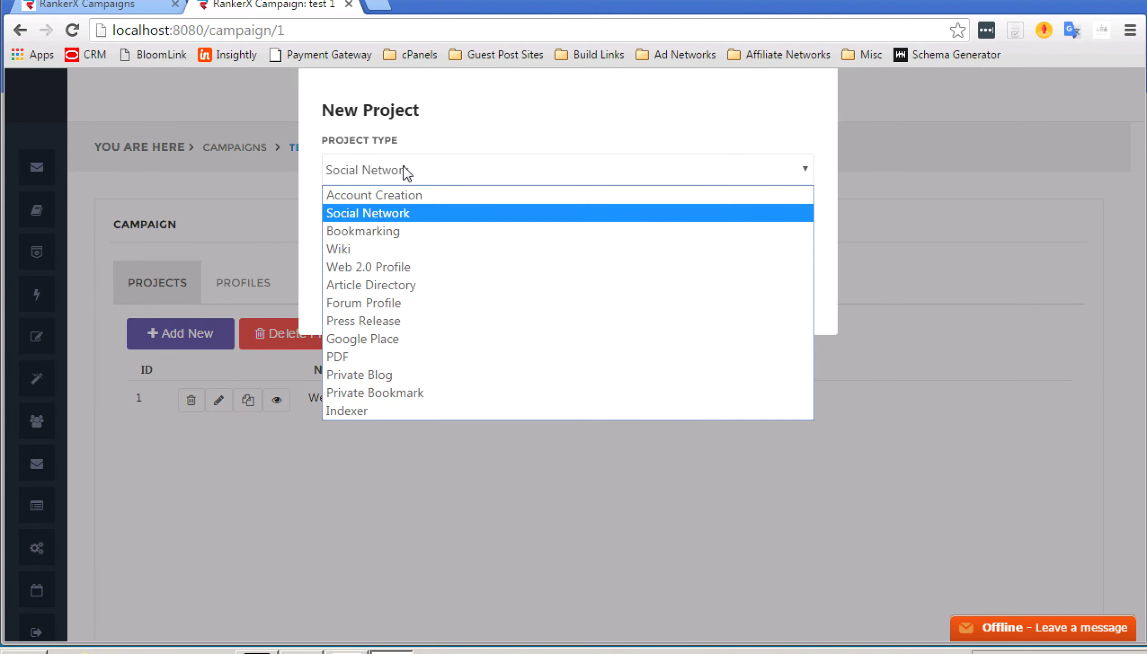
pyautogui.click(389, 214)
pyautogui.click(386, 231)
pyautogui.write('SN')
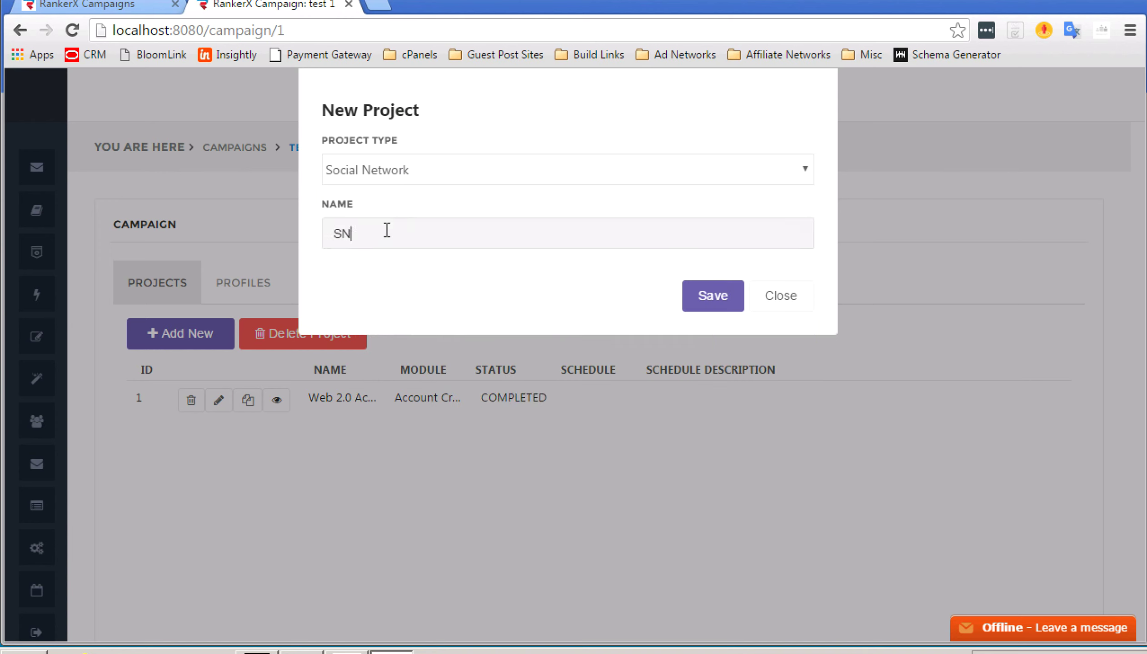
pyautogui.write('1')
pyautogui.click(710, 308)
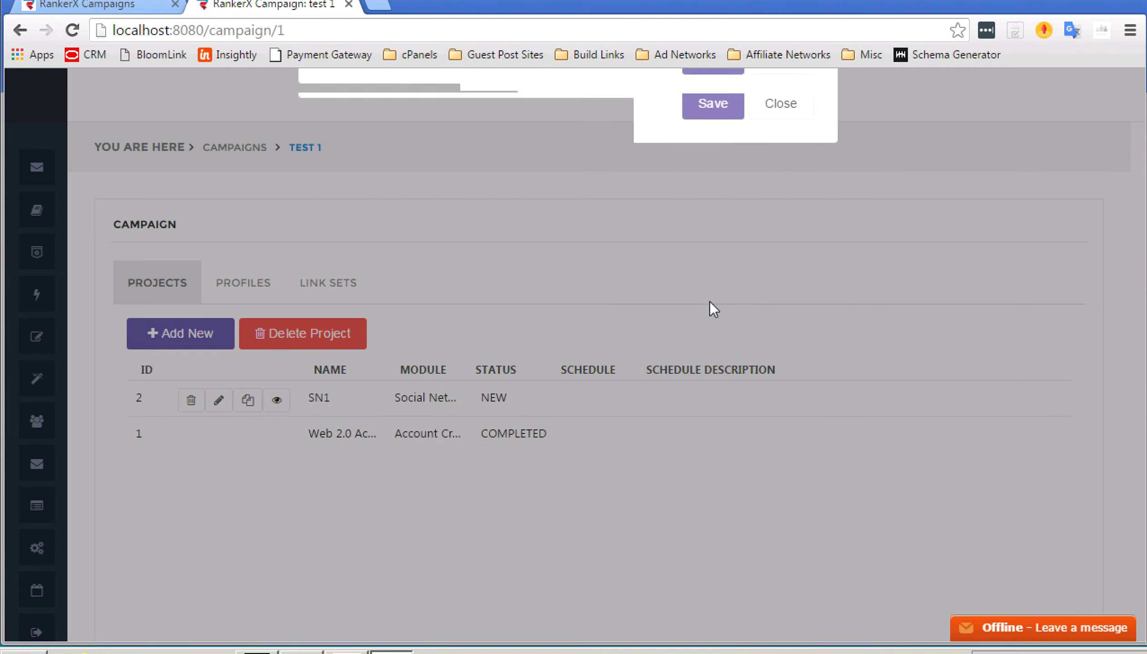
# - Open the SN1 project and look over its site list and filters
pyautogui.click(265, 404)
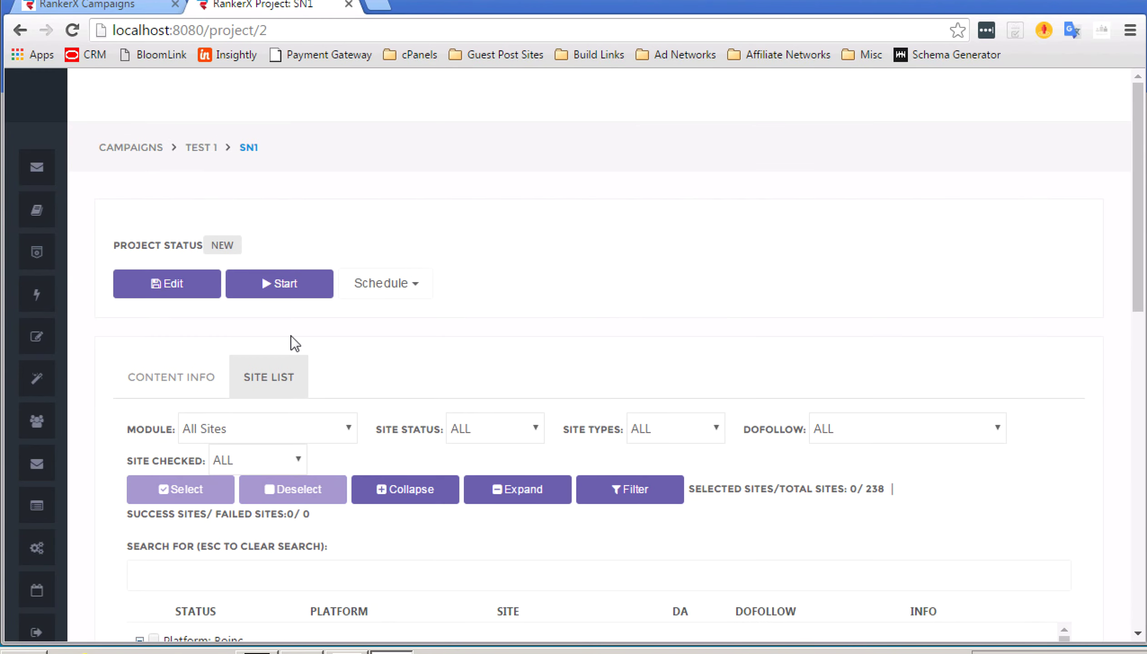
pyautogui.scroll(-4, 292, 339)
pyautogui.scroll(1, 301, 335)
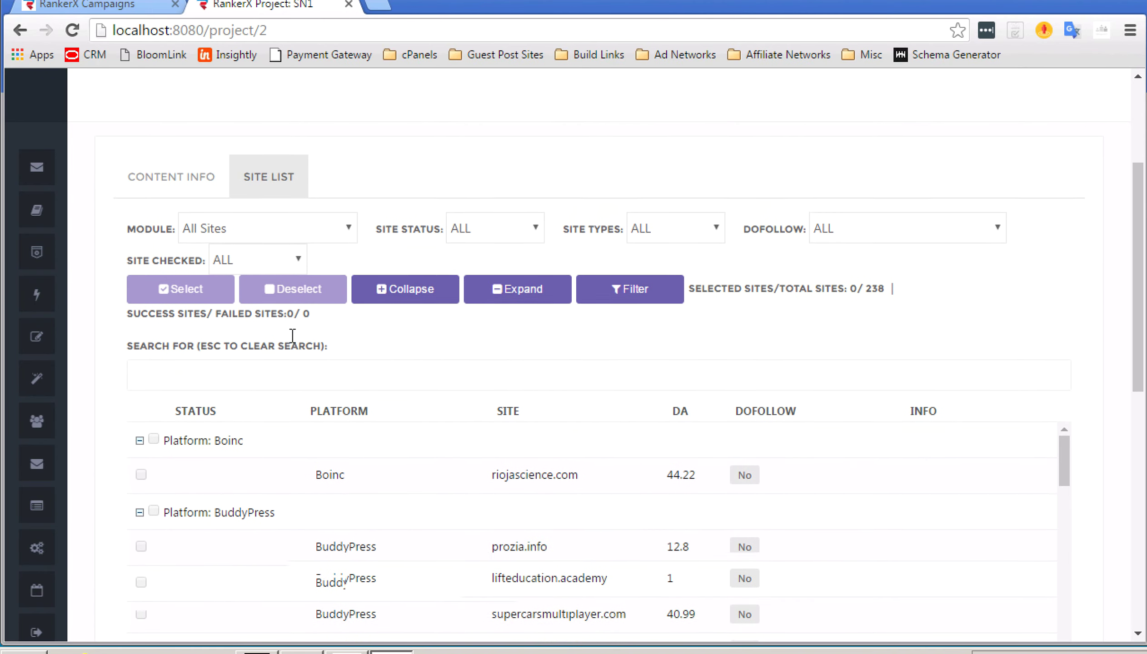
# - Select every site in the SN1 site list, look through the list, and clear the selection again
pyautogui.click(316, 251)
pyautogui.click(276, 273)
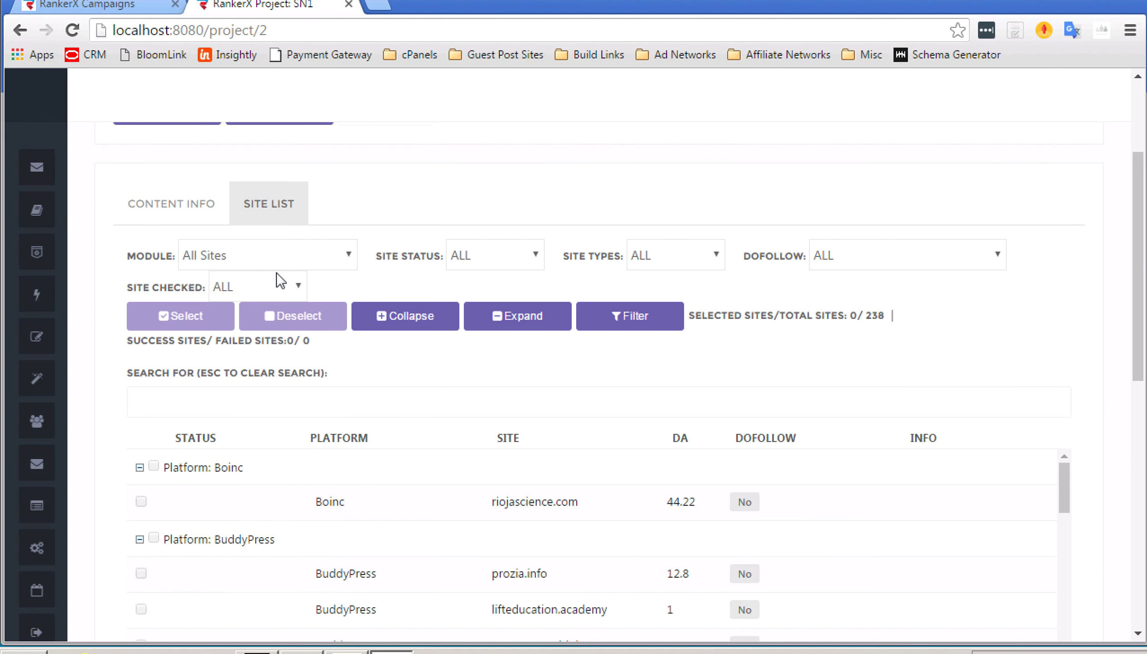
pyautogui.scroll(2, 178, 242)
pyautogui.click(187, 196)
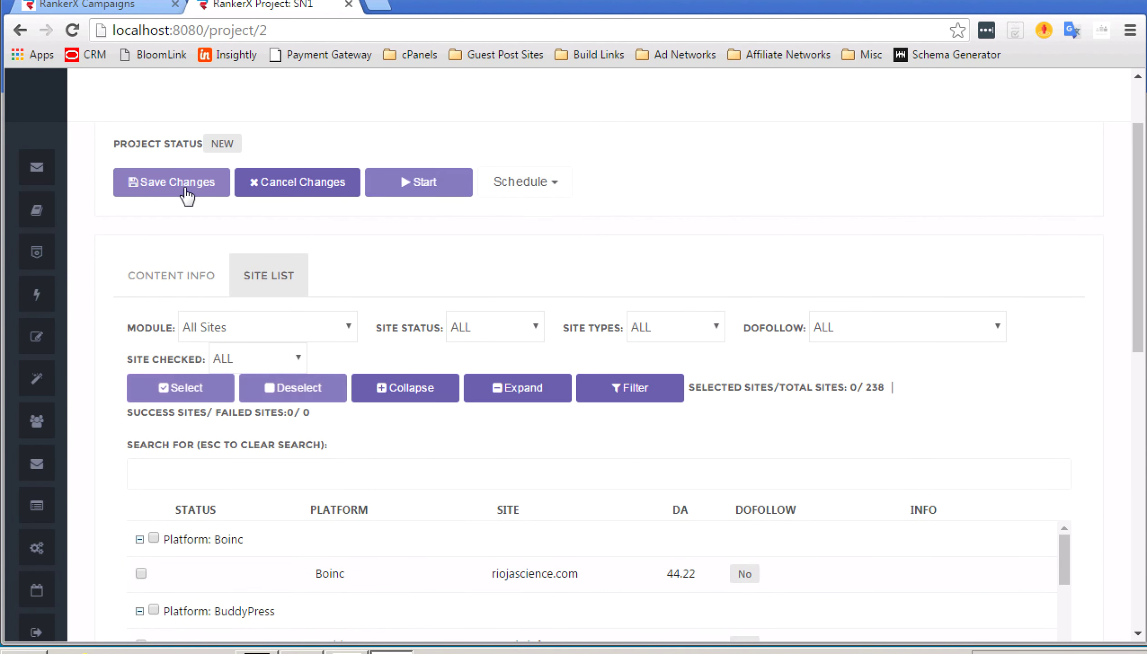
pyautogui.scroll(-2, 180, 276)
pyautogui.click(182, 304)
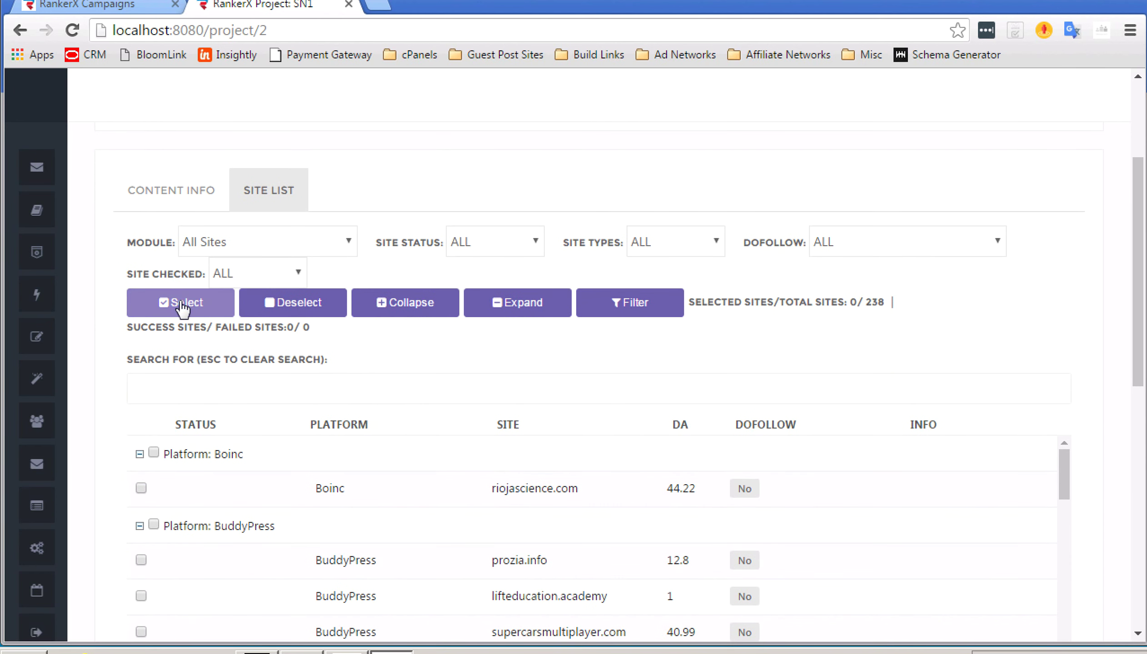
pyautogui.scroll(-6, 412, 512)
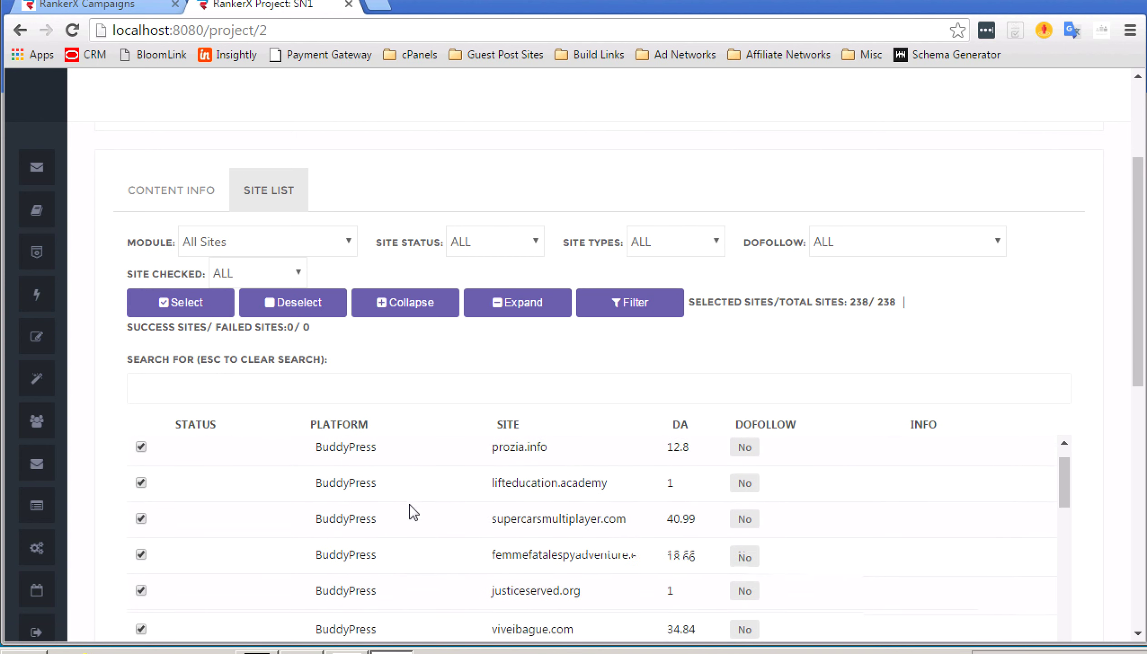
pyautogui.scroll(-1, 412, 512)
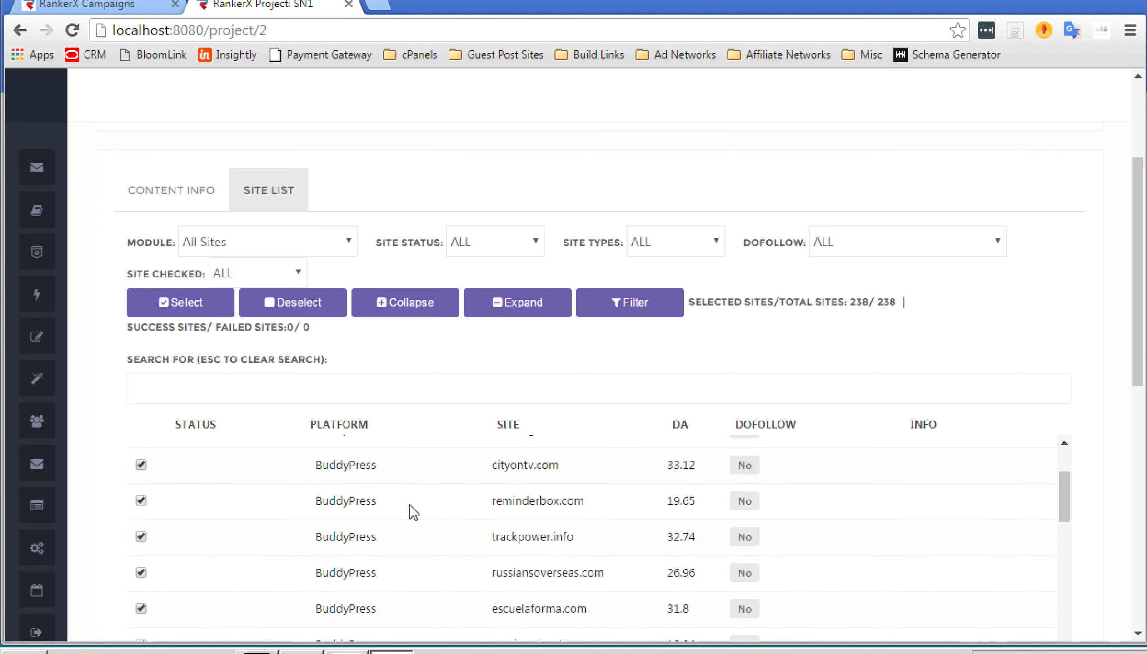
pyautogui.scroll(7, 411, 526)
pyautogui.scroll(2, 178, 215)
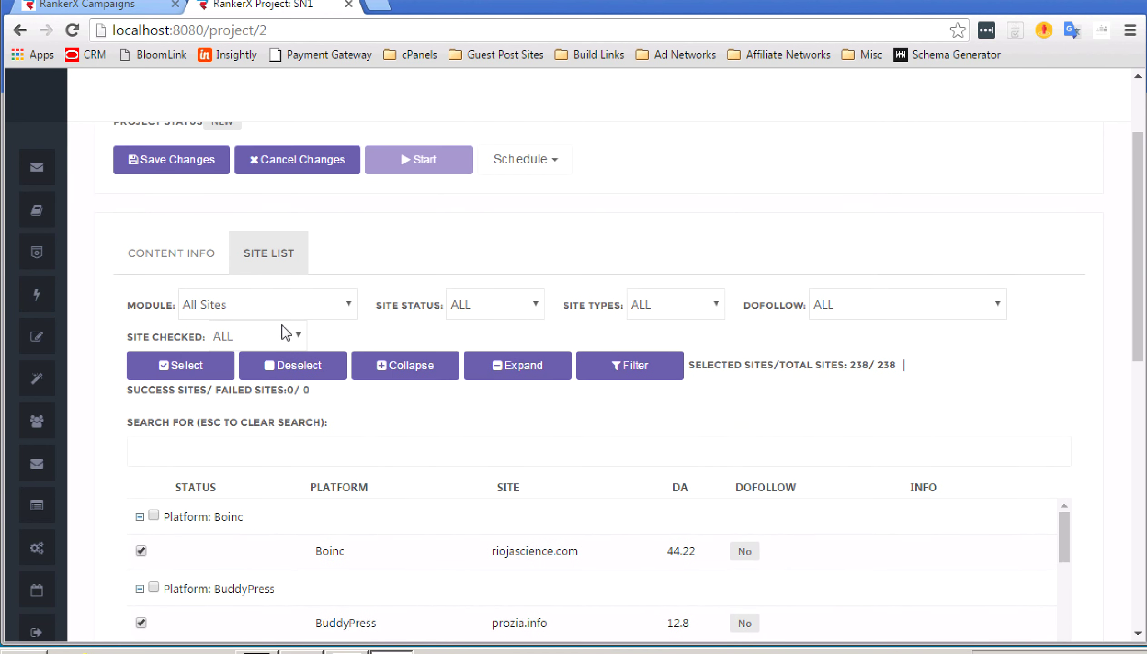
pyautogui.click(291, 365)
# - Filter the site list to the Premium module, select all of its sites, and look through them
pyautogui.click(308, 305)
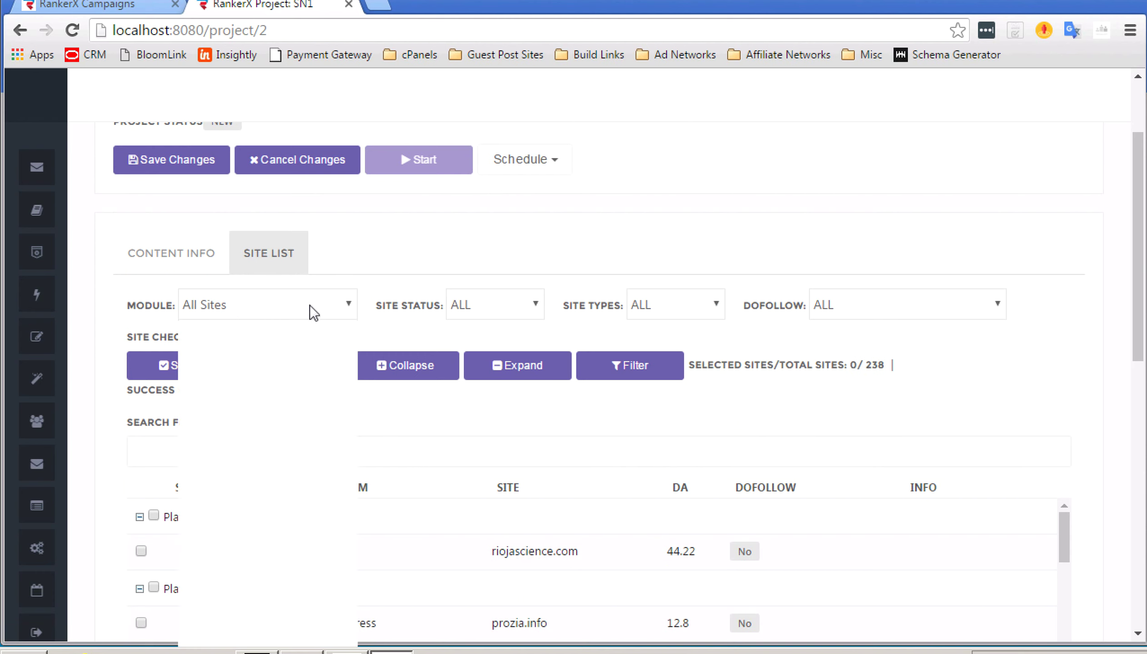
pyautogui.click(247, 350)
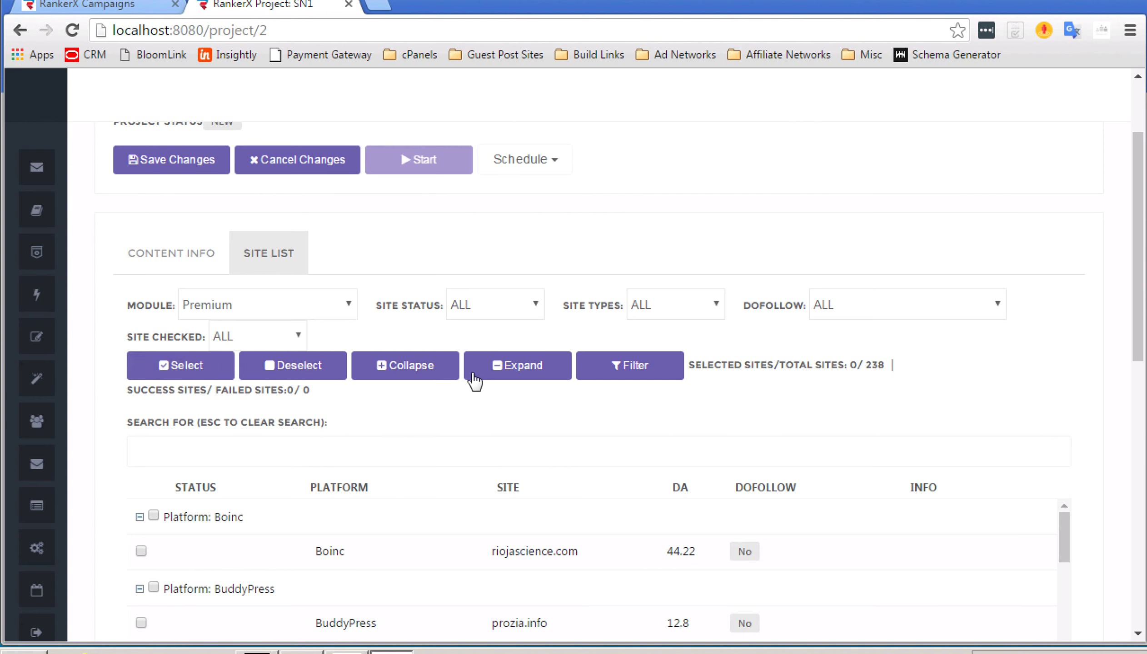
pyautogui.click(172, 365)
pyautogui.click(648, 377)
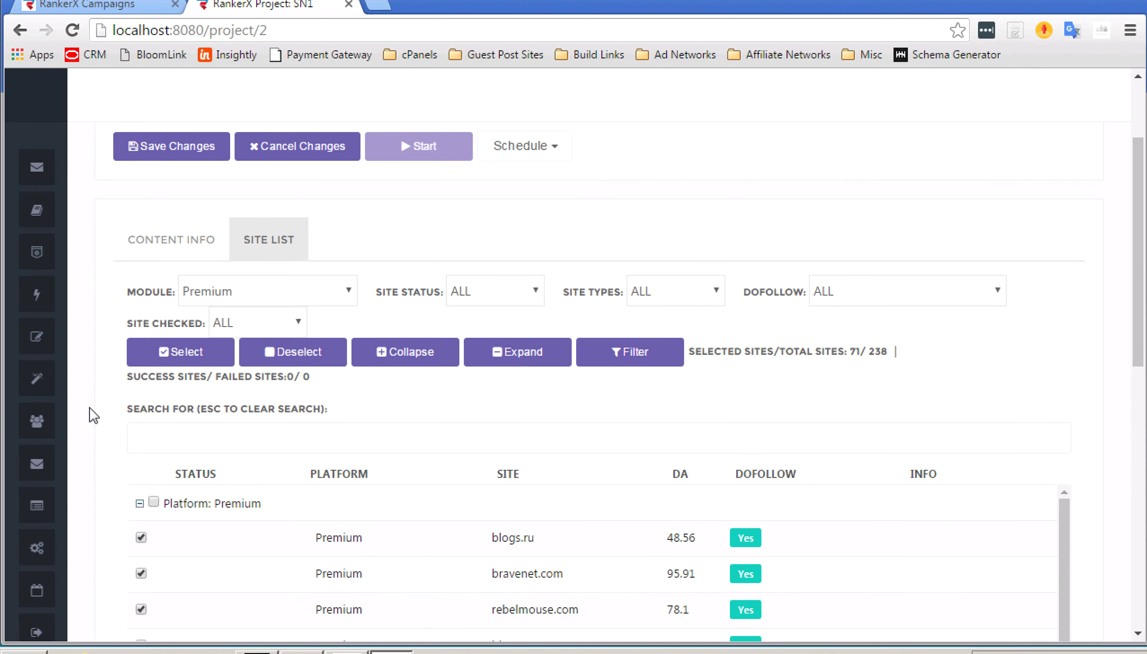
pyautogui.scroll(-6, 90, 412)
pyautogui.scroll(-7, 442, 402)
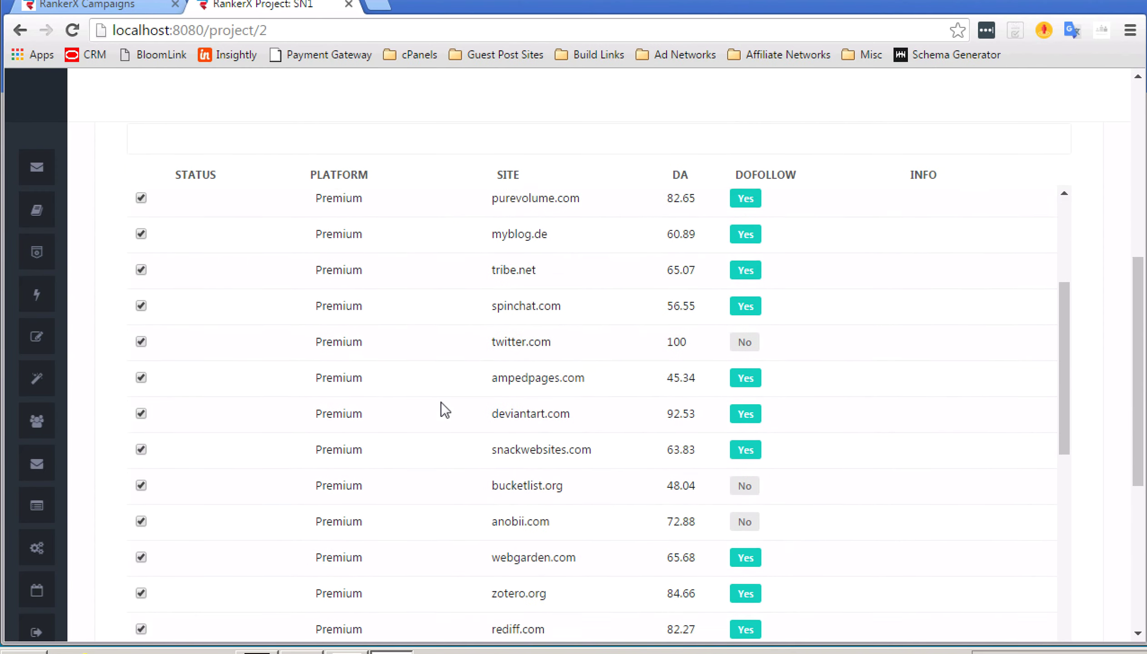
pyautogui.scroll(15, 441, 402)
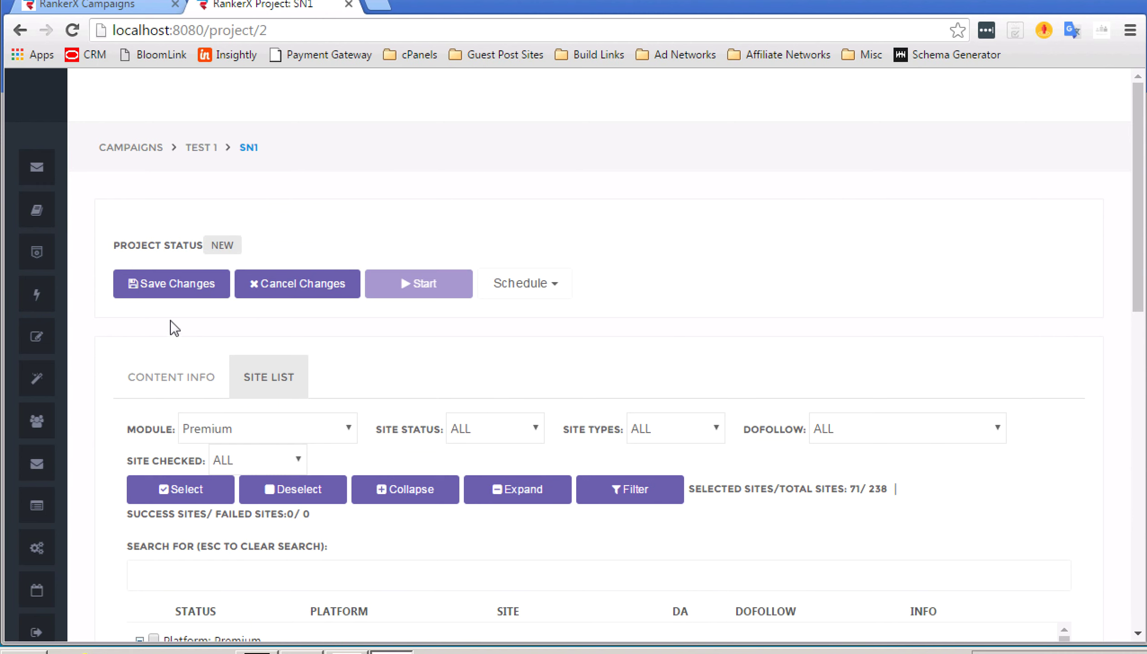
# - Set the project's account profile to Social Network Accounts from the current campaign in the content info
pyautogui.click(163, 380)
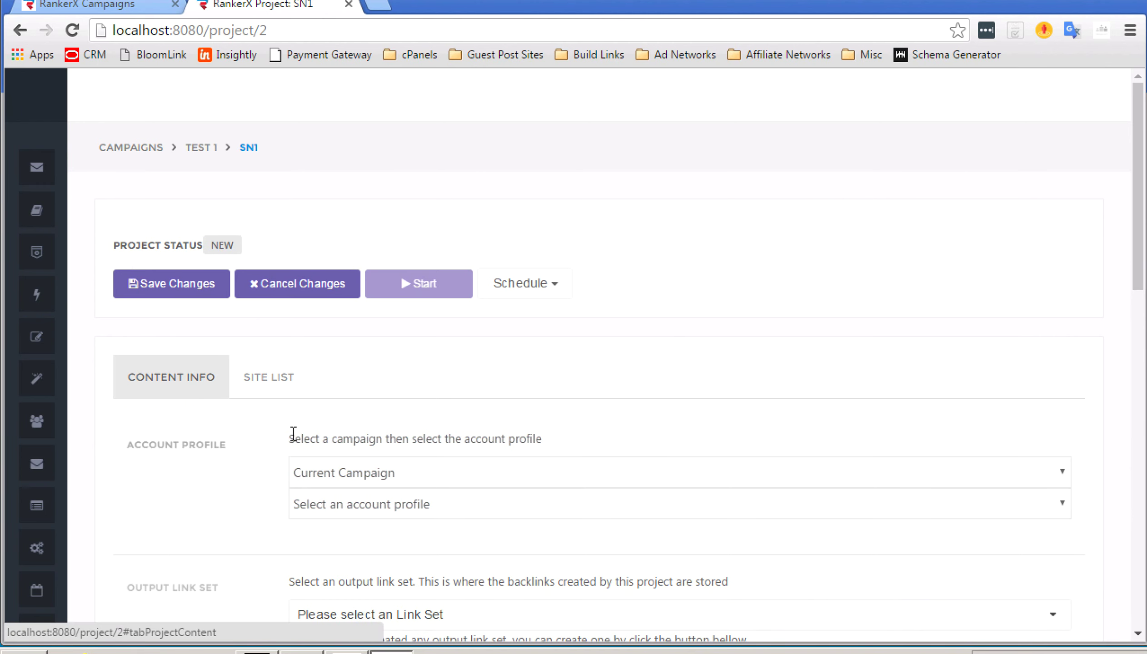
pyautogui.scroll(-1, 309, 434)
pyautogui.click(437, 454)
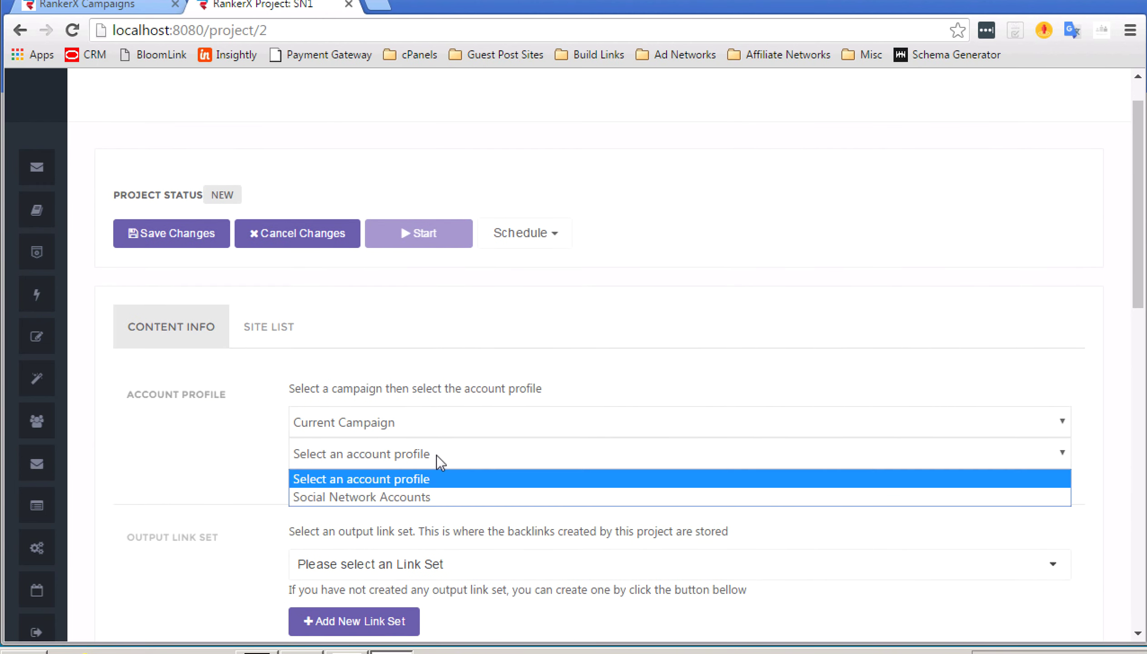
pyautogui.click(199, 418)
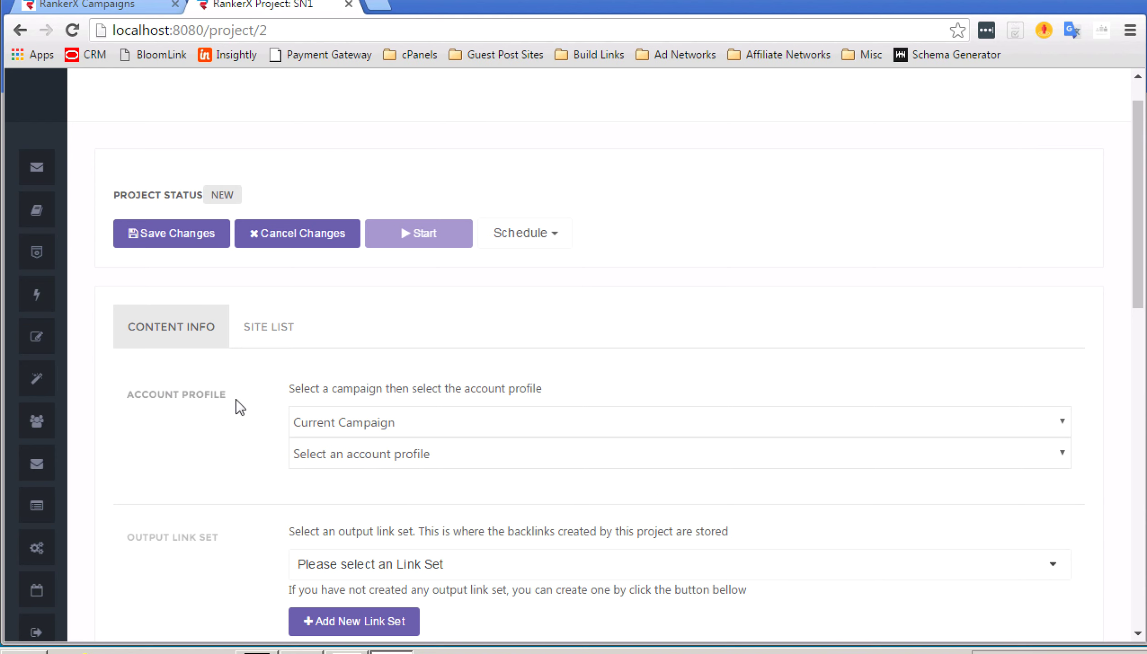
pyautogui.click(395, 456)
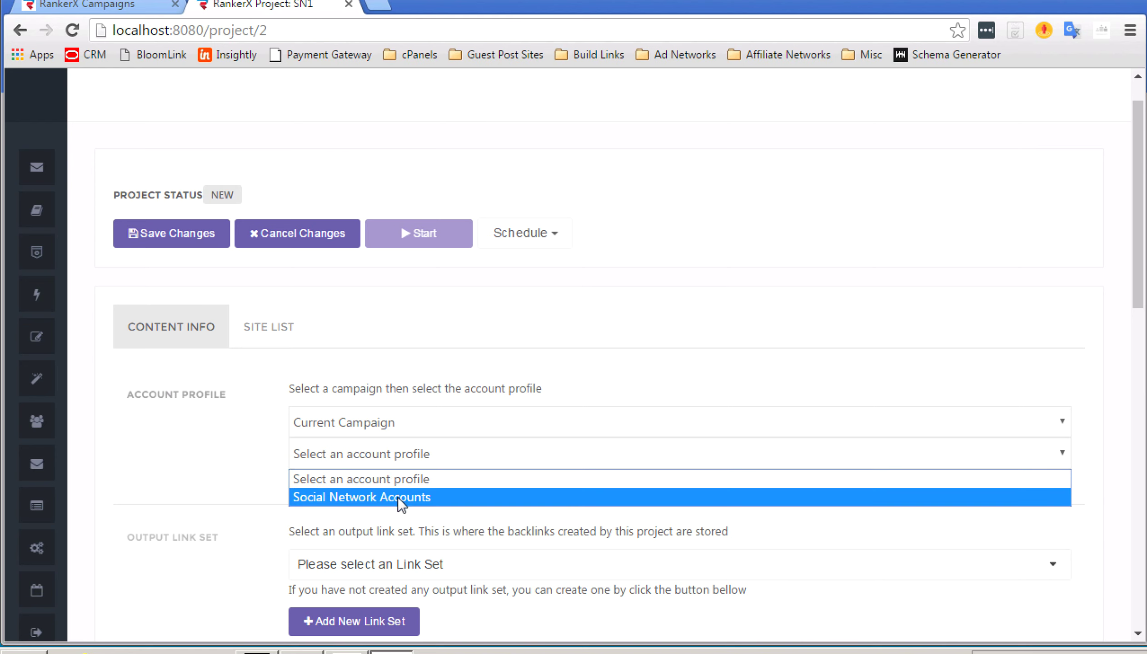
pyautogui.click(397, 498)
pyautogui.scroll(-3, 398, 500)
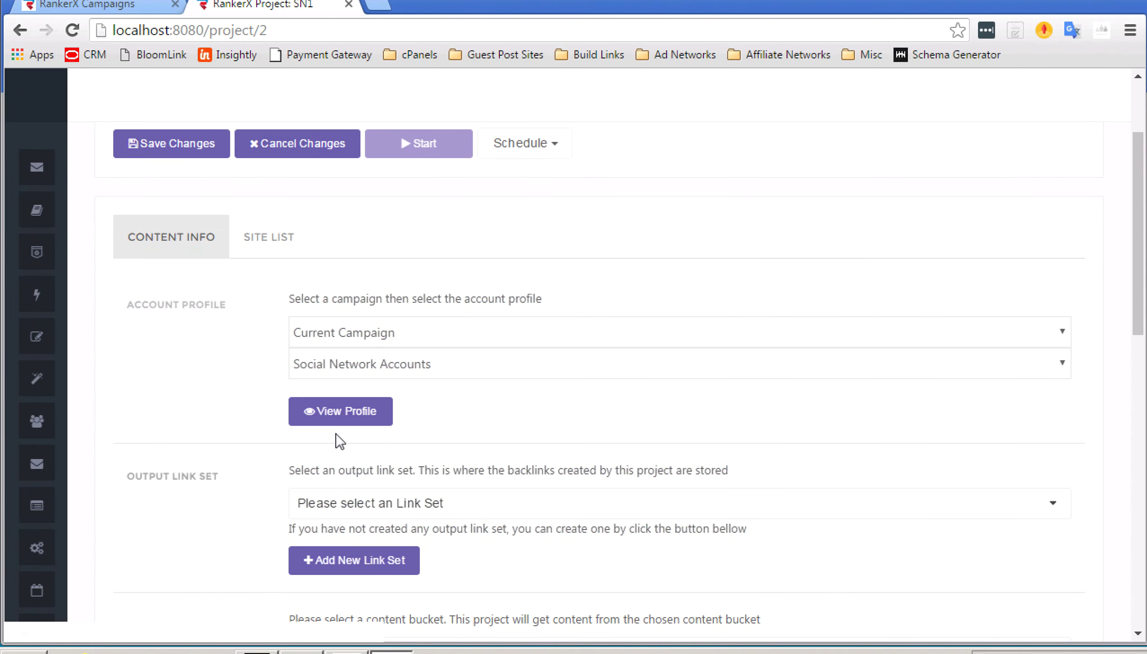
# - Create a link set named SN1 - Output and assign it as the project's output link set
pyautogui.scroll(-1, 316, 458)
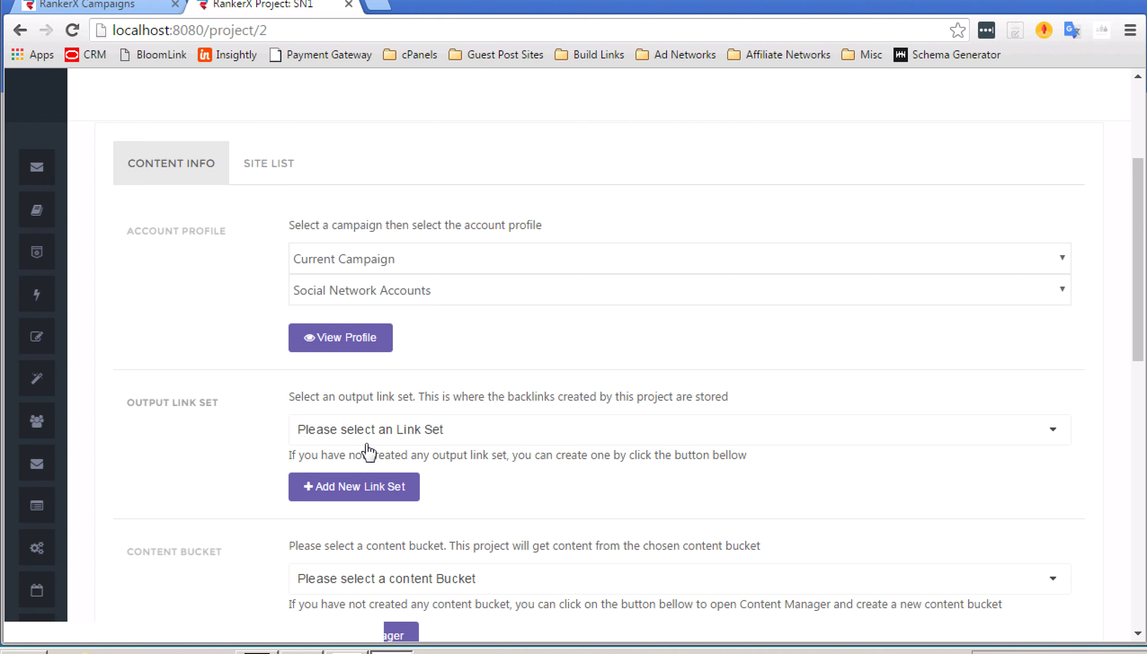
pyautogui.click(332, 484)
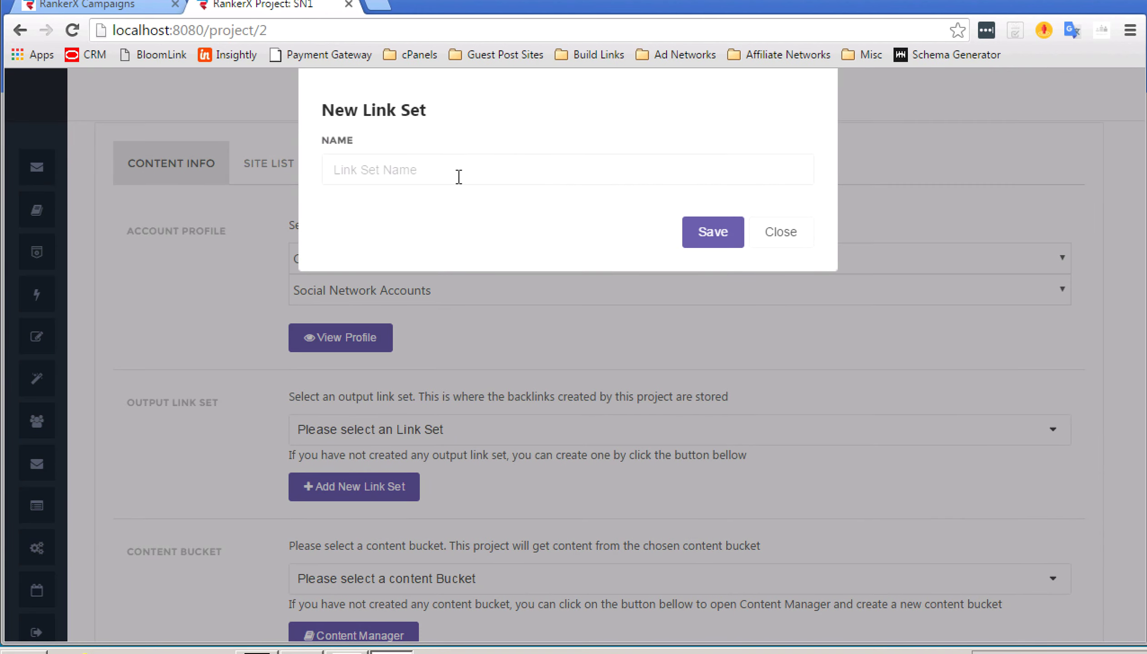
pyautogui.click(459, 177)
pyautogui.write('SN1 - Output')
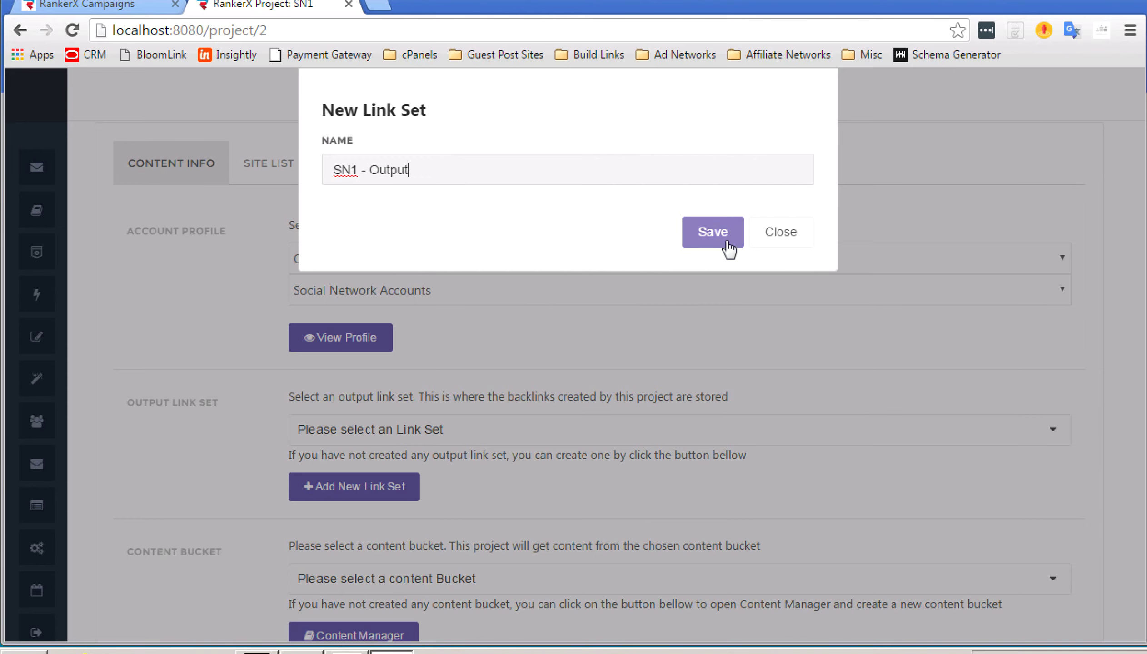
pyautogui.click(725, 237)
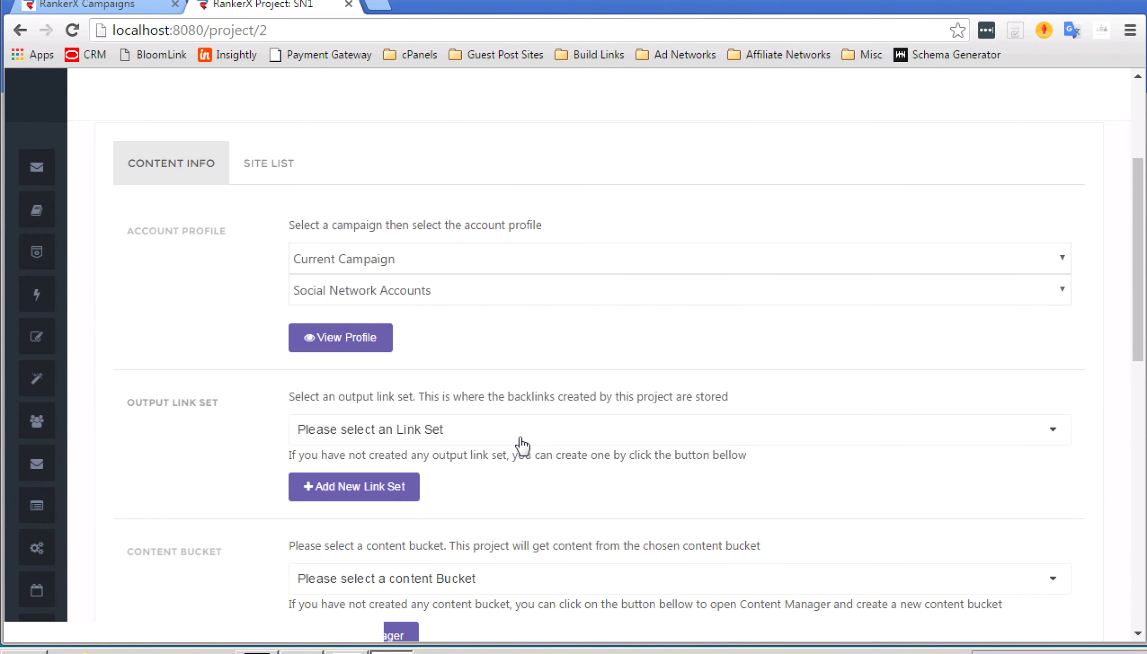
pyautogui.click(517, 435)
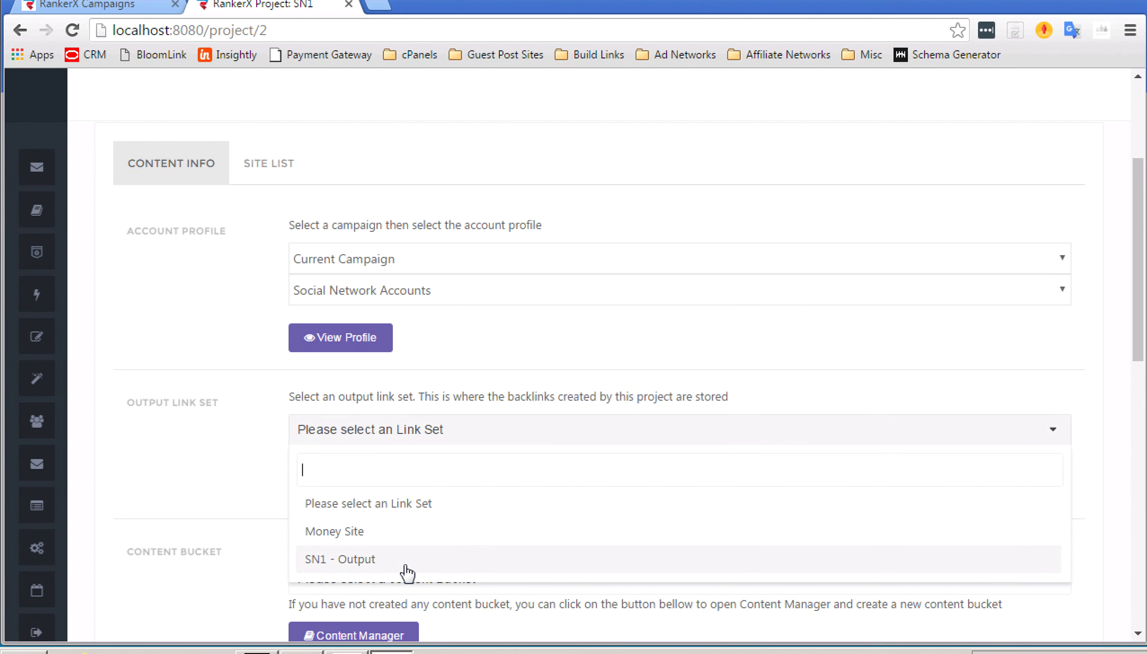
pyautogui.click(367, 559)
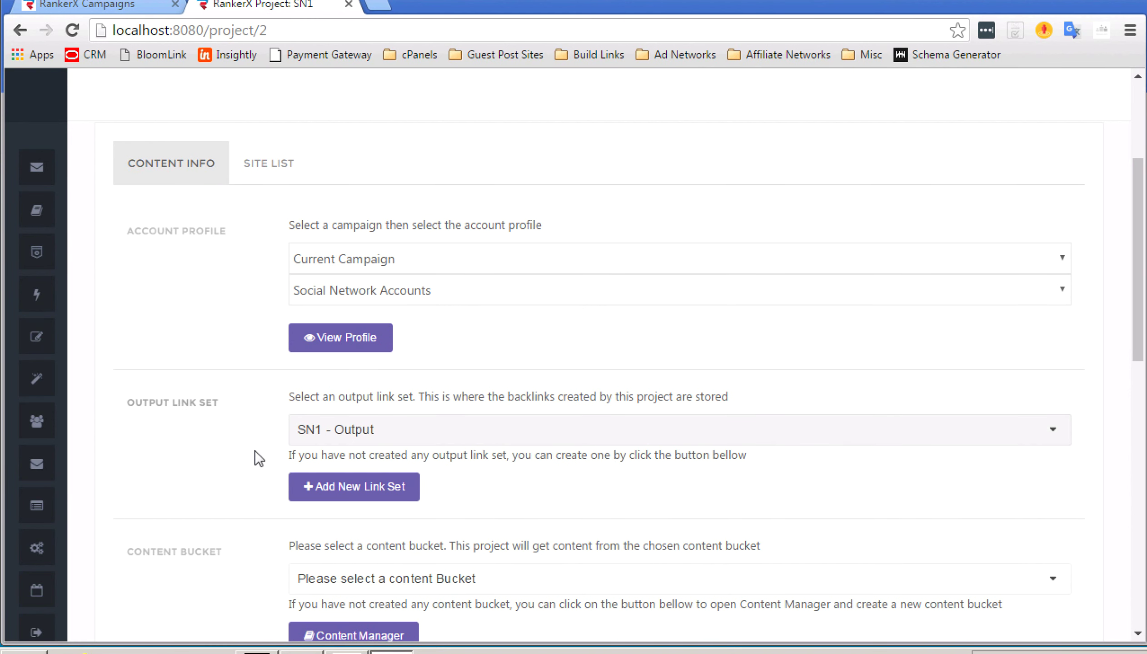
# - Check the project's content bucket choices, open the Content Manager, and create a content bucket named test
pyautogui.scroll(-3, 258, 457)
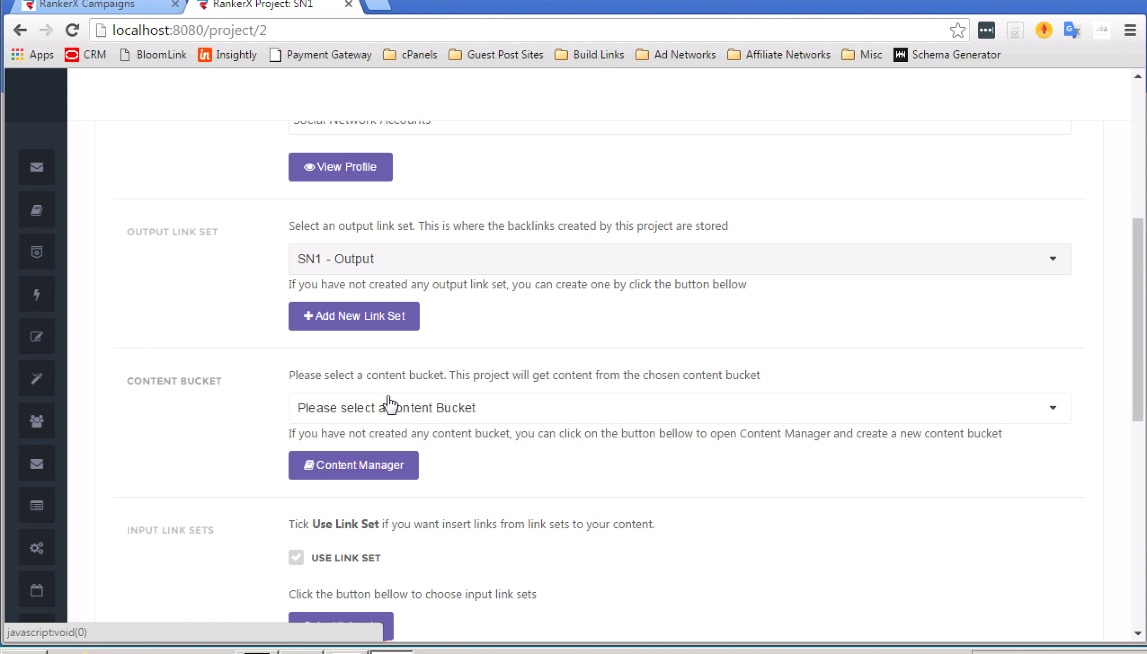
pyautogui.click(504, 419)
pyautogui.click(230, 411)
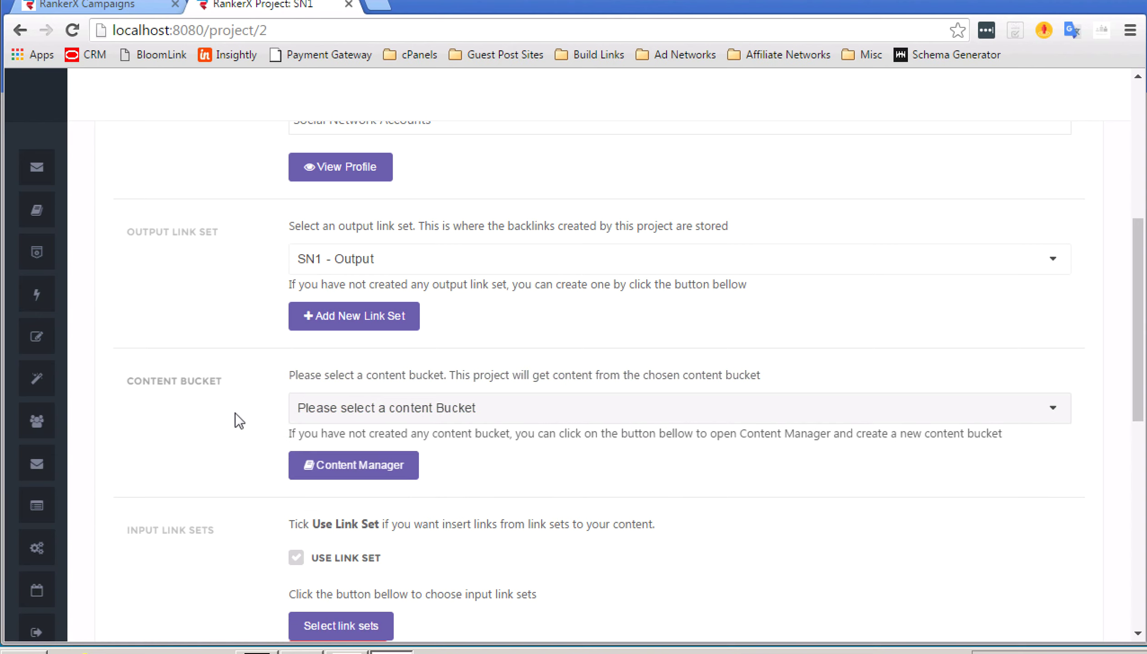
pyautogui.click(319, 468)
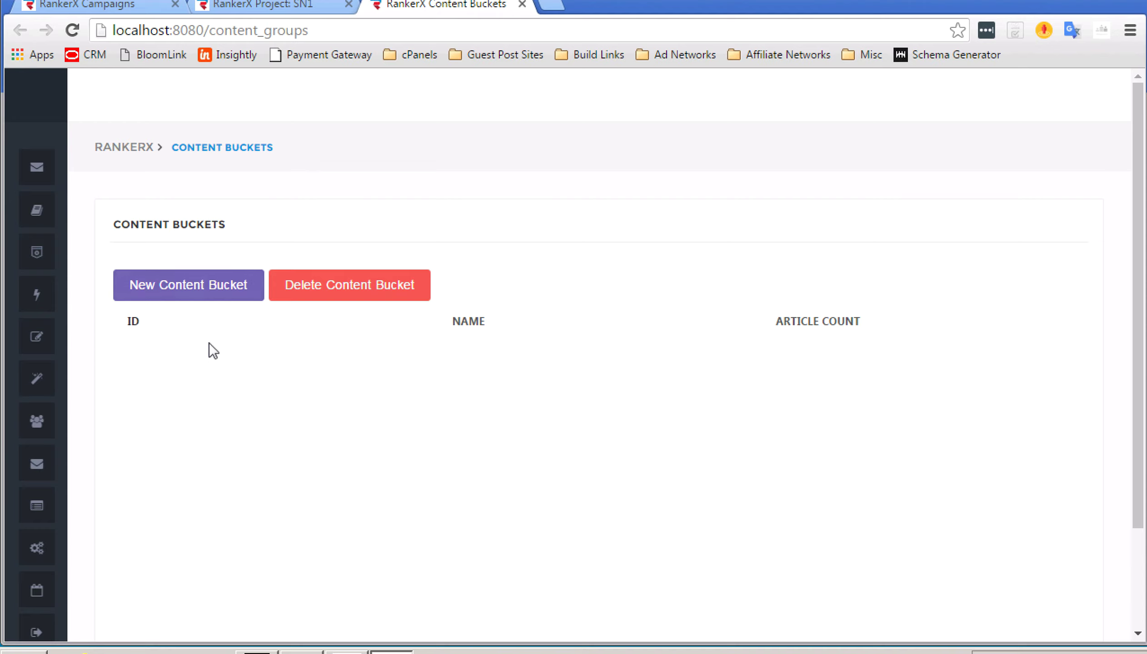
pyautogui.click(238, 297)
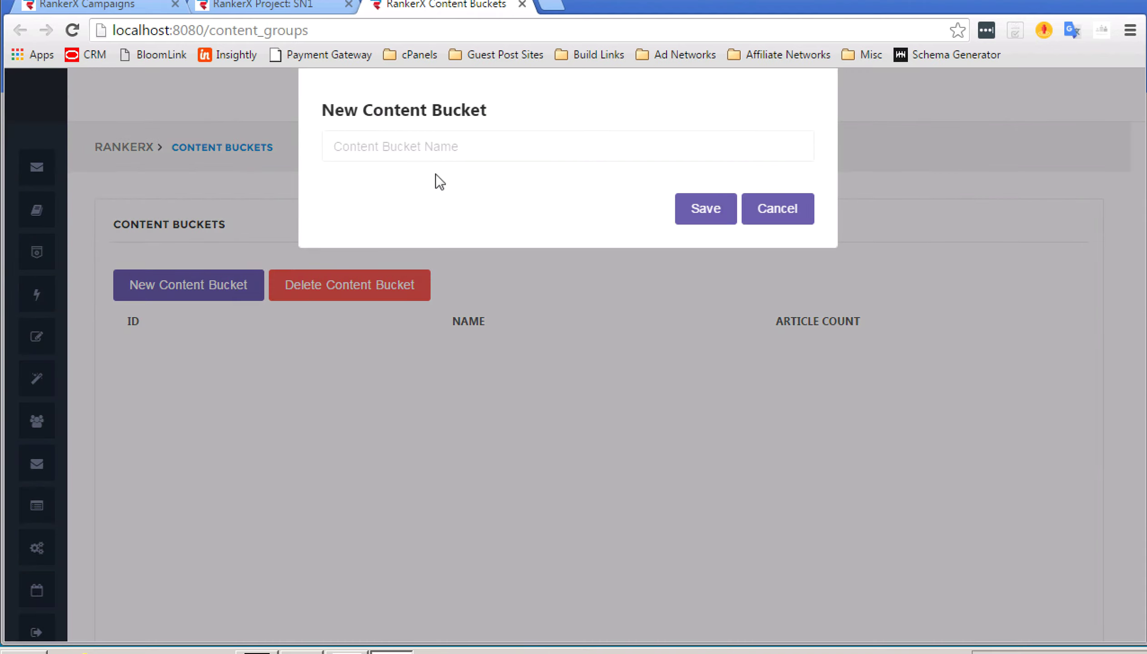
pyautogui.click(453, 139)
pyautogui.write('test')
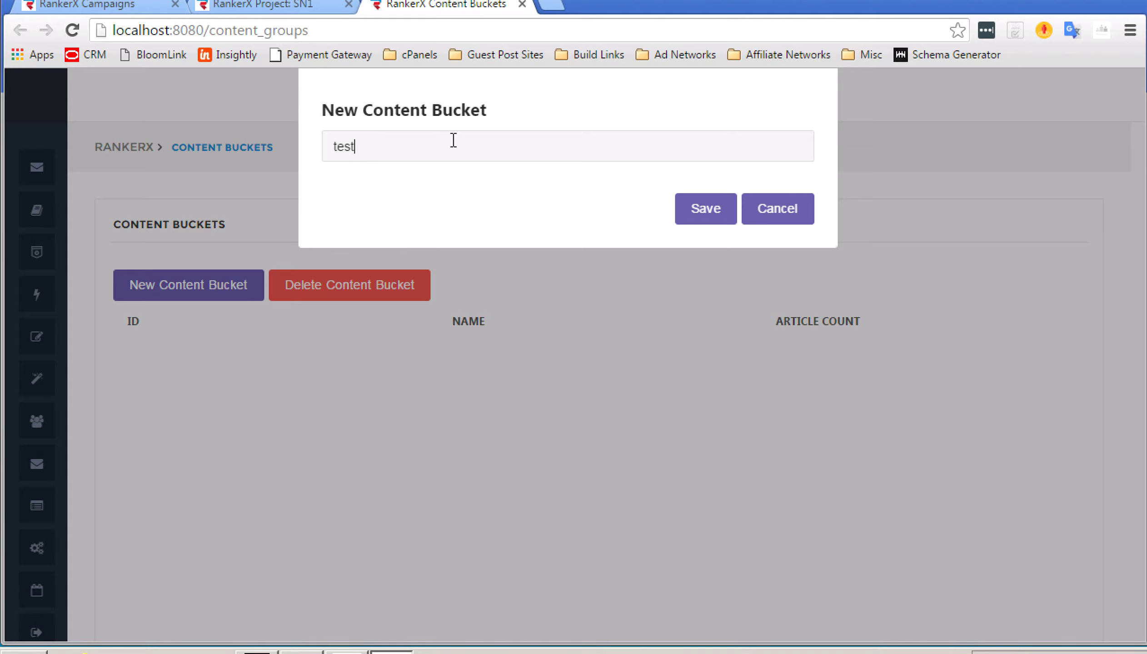
pyautogui.click(705, 211)
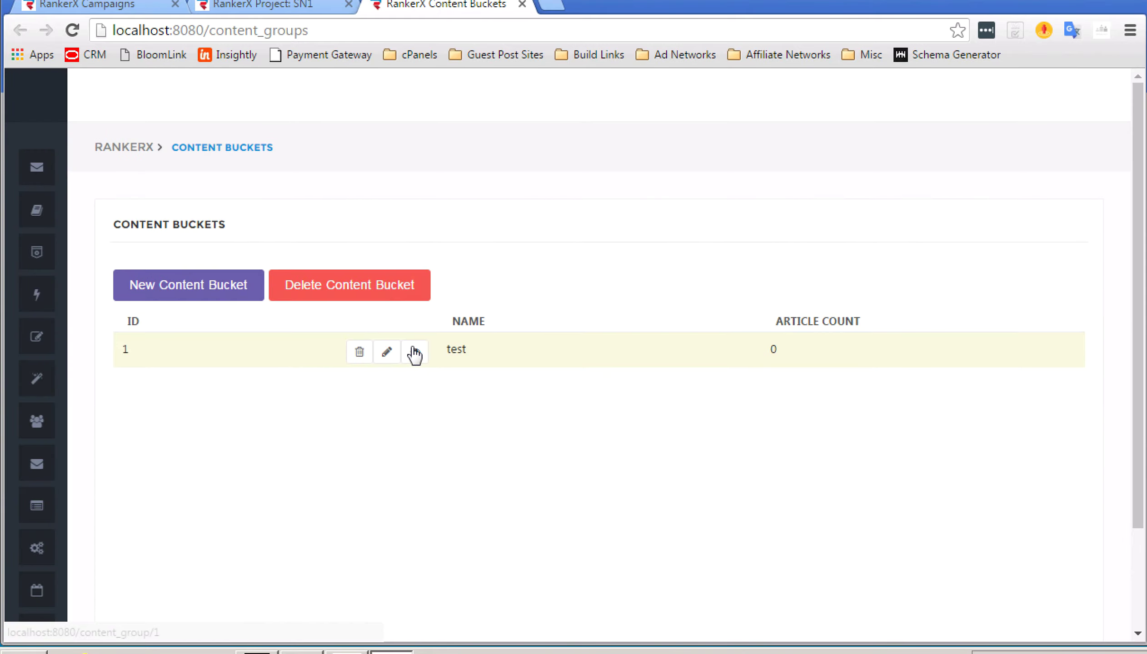
# - Open the test content bucket, look over its settings and article options, and start a new article in it
pyautogui.click(414, 353)
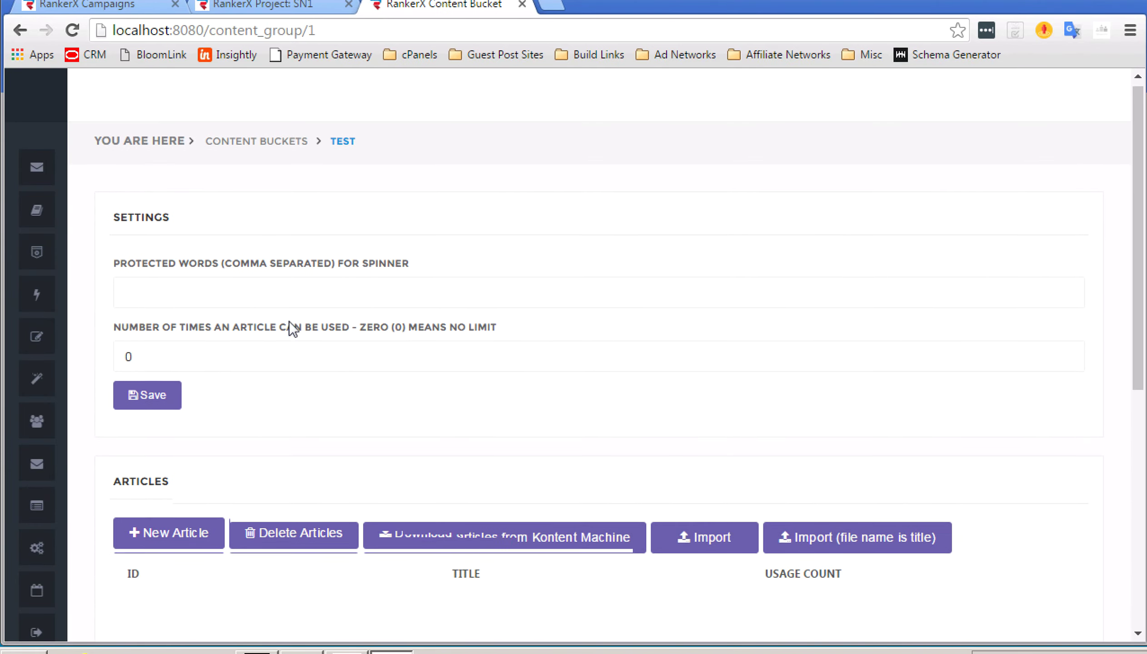
pyautogui.scroll(-1, 257, 281)
pyautogui.scroll(2, 257, 281)
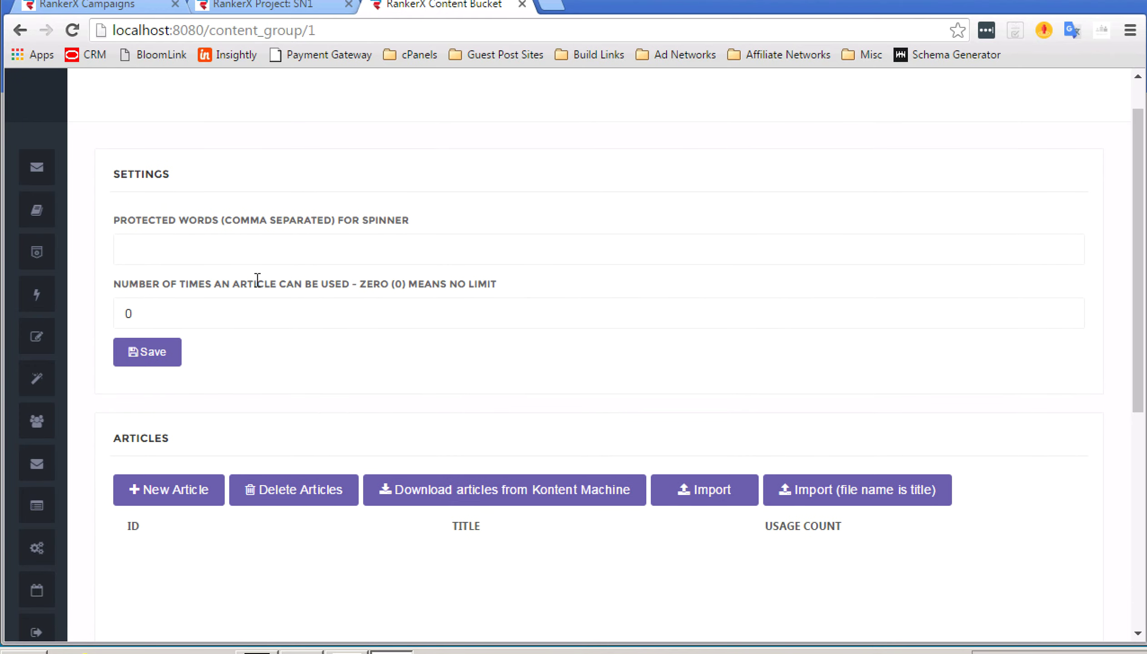
pyautogui.scroll(-3, 216, 244)
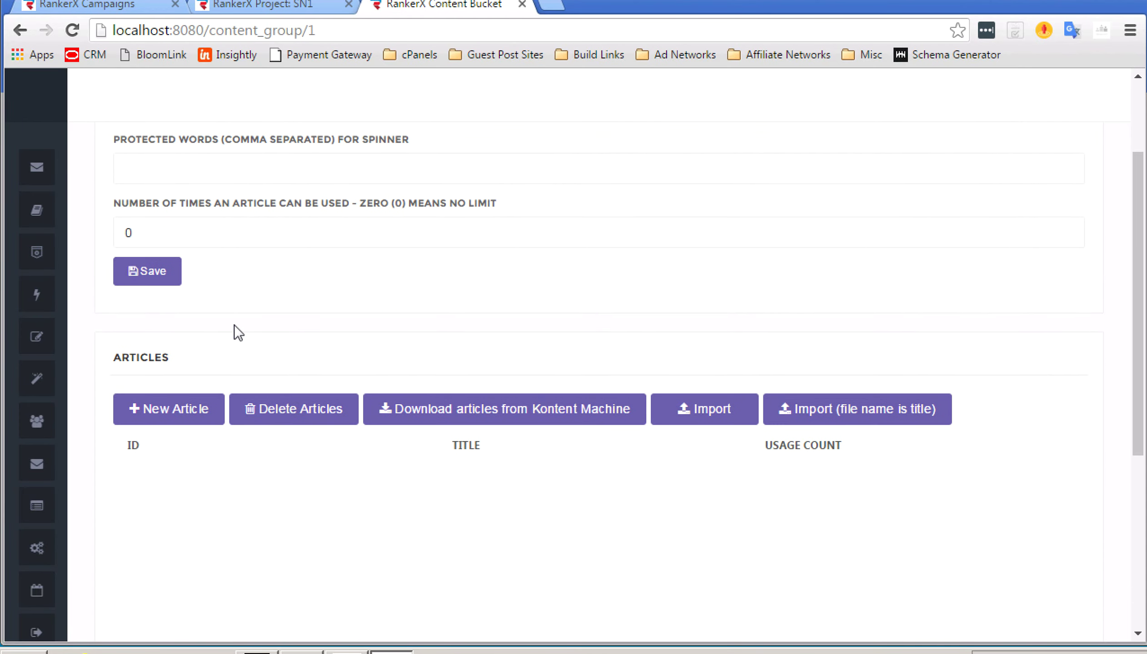
pyautogui.scroll(1, 230, 325)
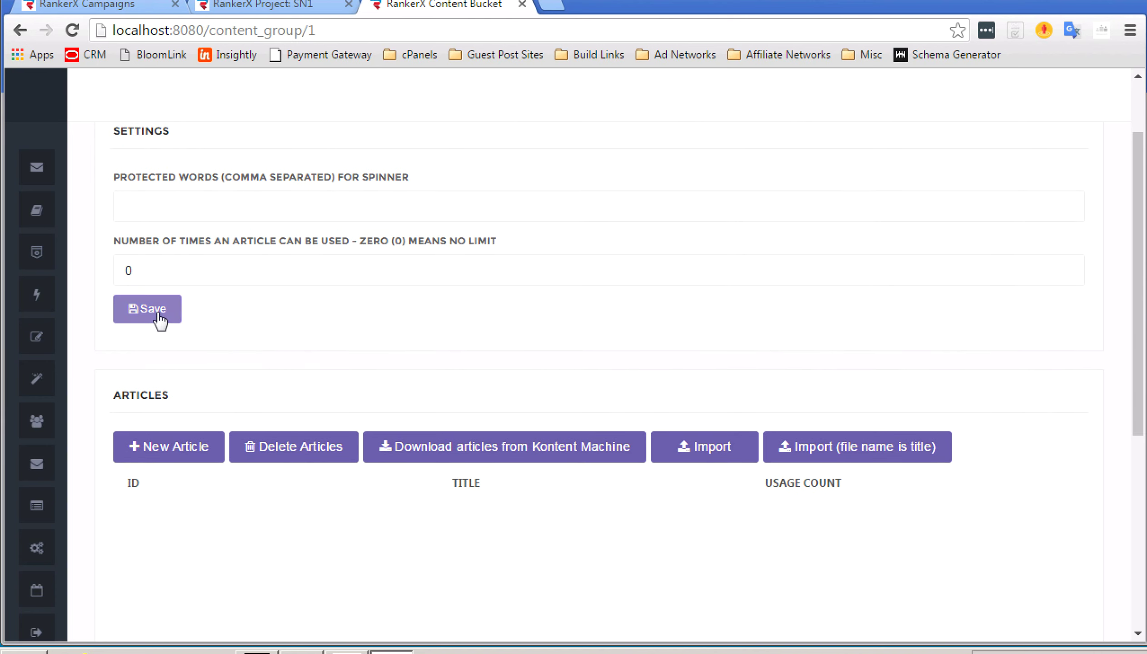
pyautogui.scroll(-1, 272, 351)
pyautogui.scroll(-1, 216, 394)
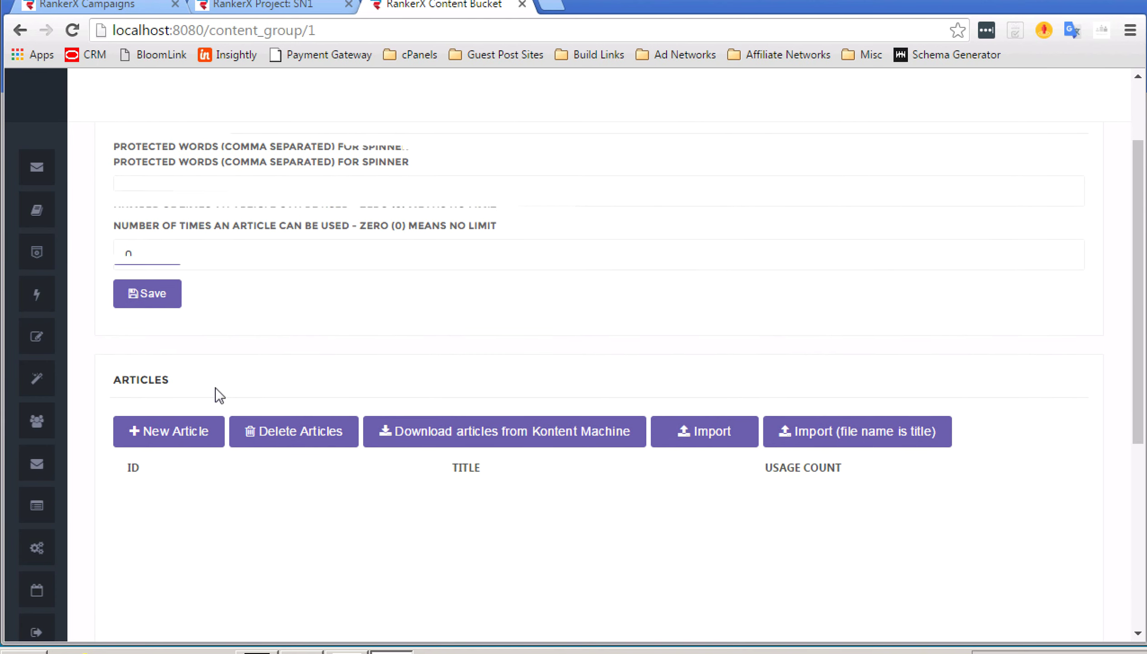
pyautogui.click(176, 386)
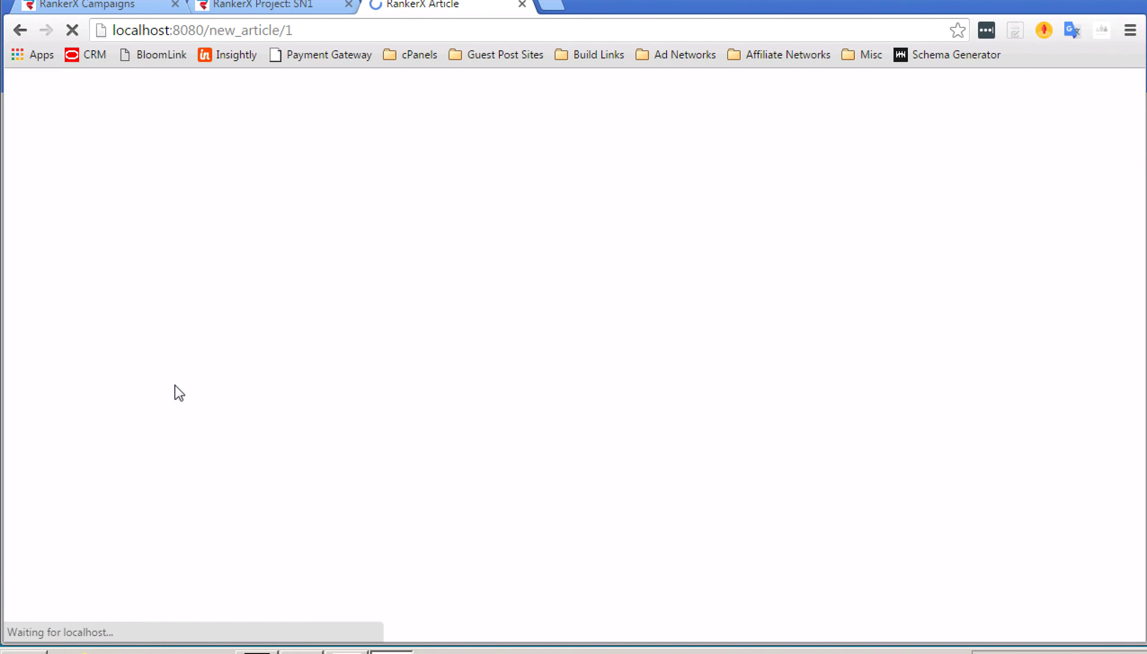
pyautogui.scroll(-1, 384, 298)
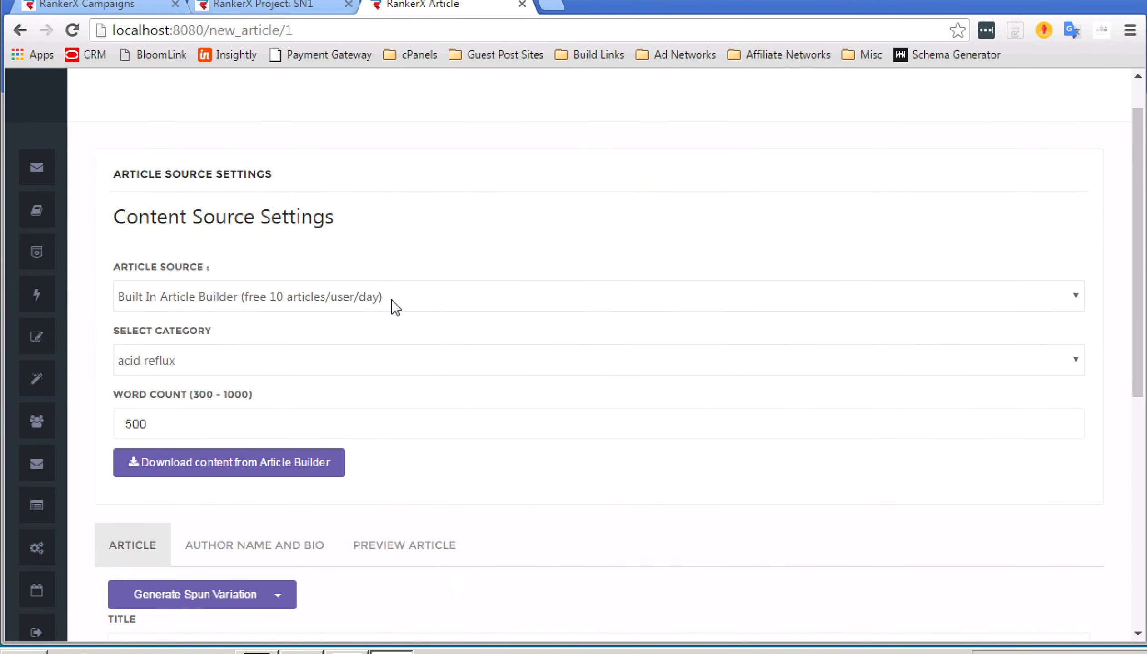
# - Set the article category to affiliate marketing and download the content from the built-in Article Builder
pyautogui.click(231, 359)
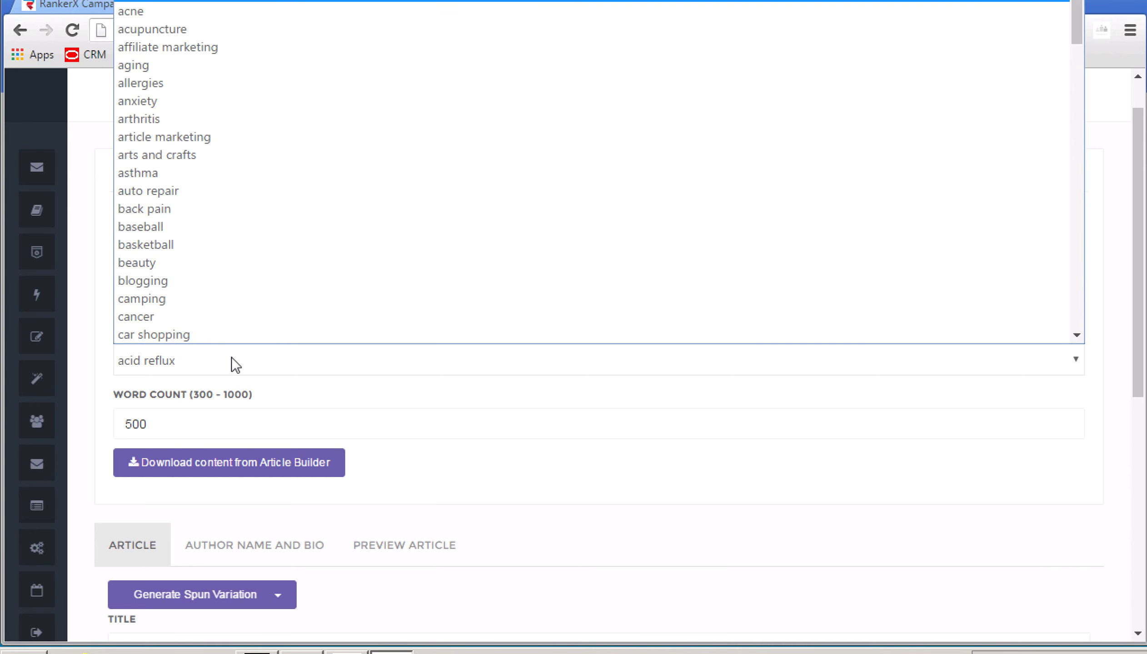
pyautogui.scroll(-2, 222, 252)
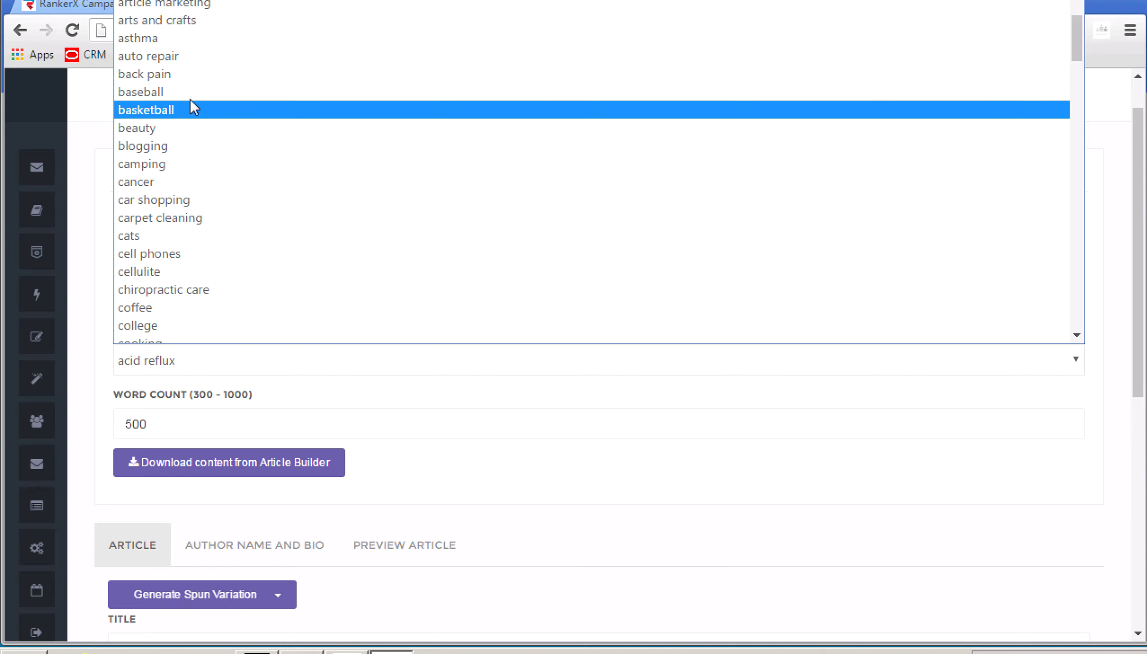
pyautogui.scroll(2, 173, 90)
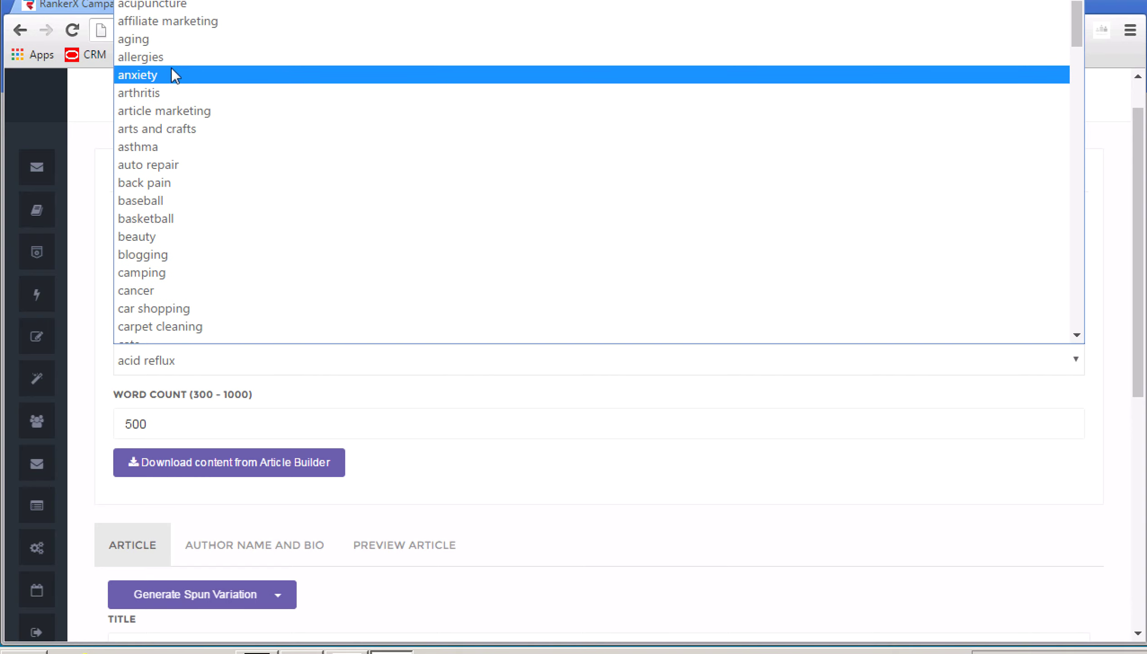
pyautogui.click(162, 22)
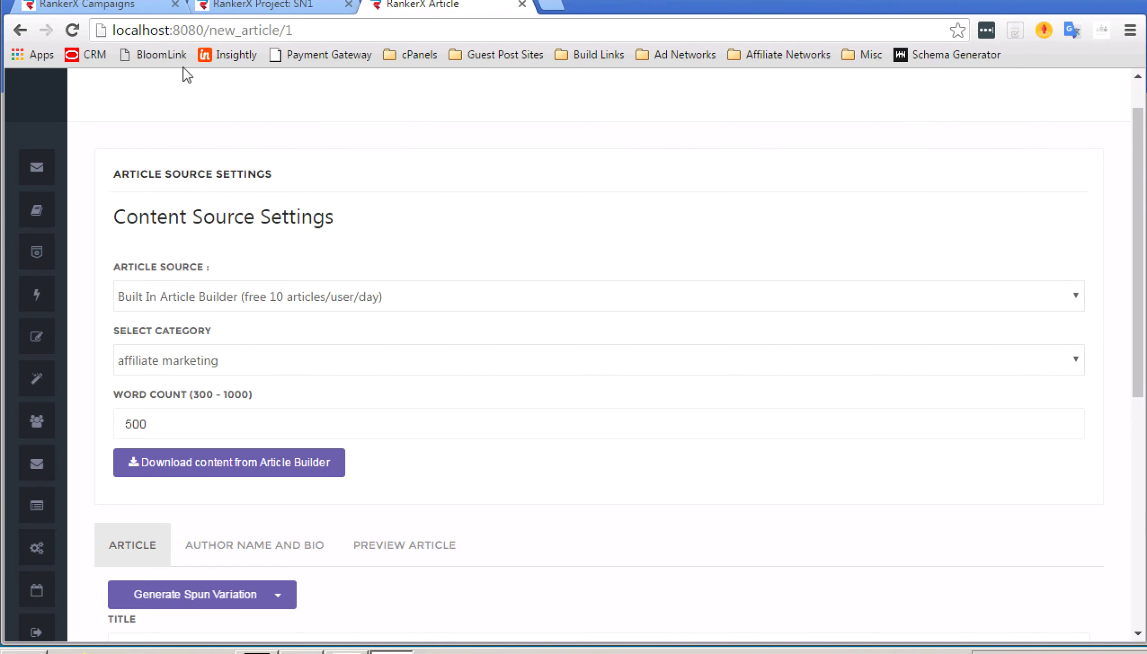
pyautogui.scroll(-4, 292, 282)
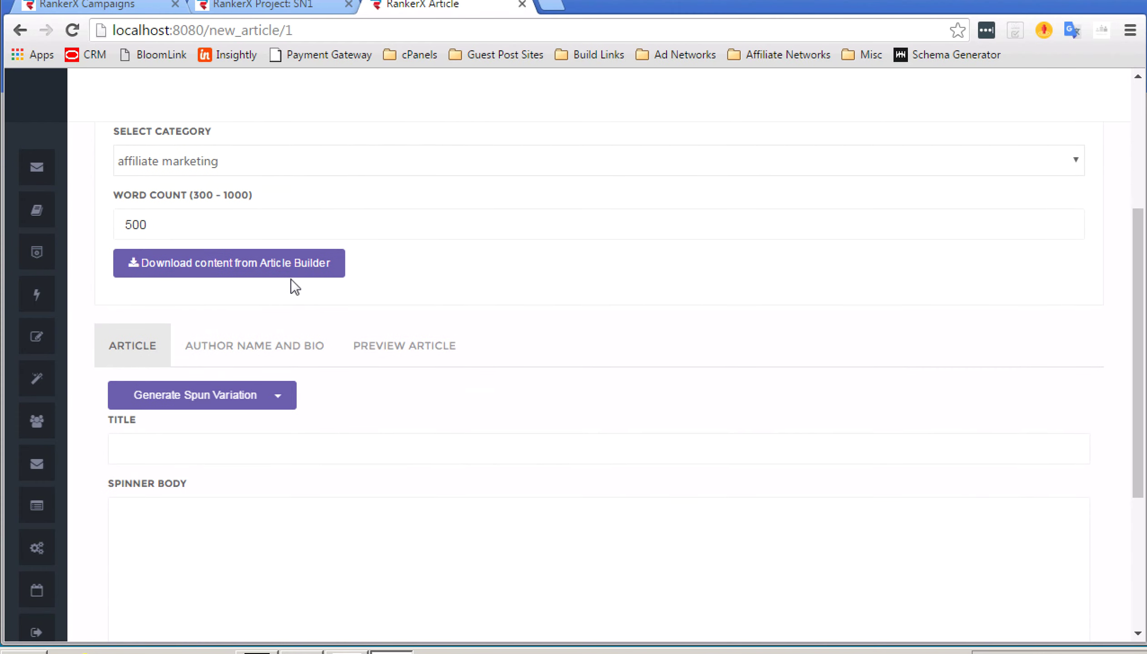
pyautogui.click(231, 267)
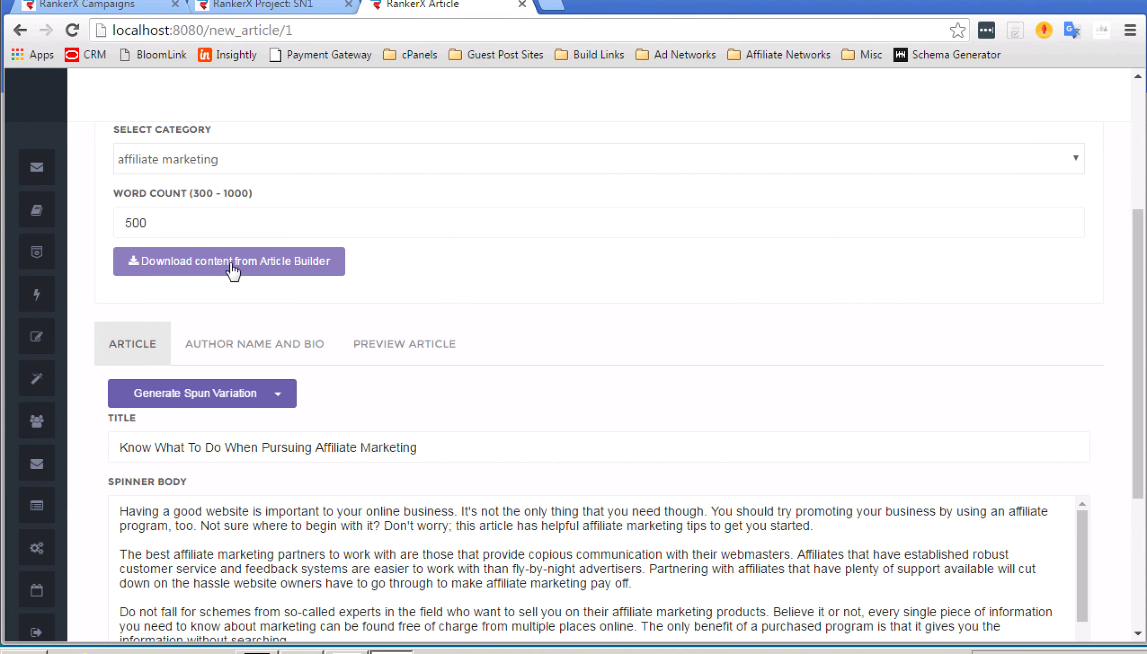
# - Generate a spun variation of the downloaded affiliate marketing article with the Built-in Spinner
pyautogui.scroll(-1, 386, 387)
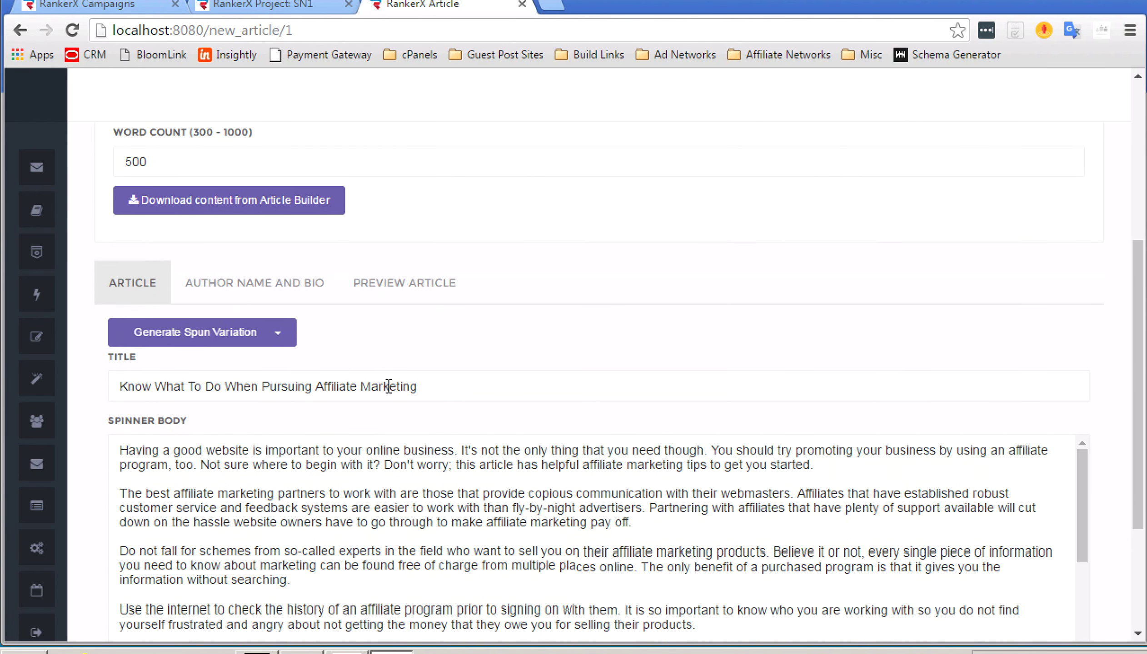
pyautogui.click(206, 332)
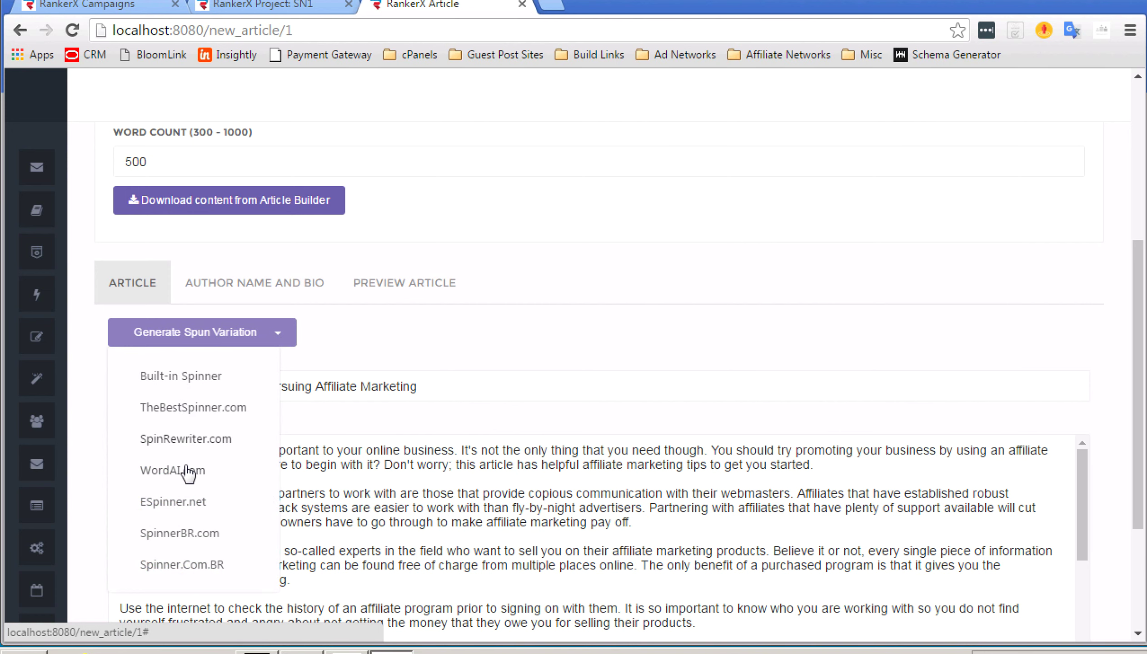
pyautogui.scroll(-2, 189, 472)
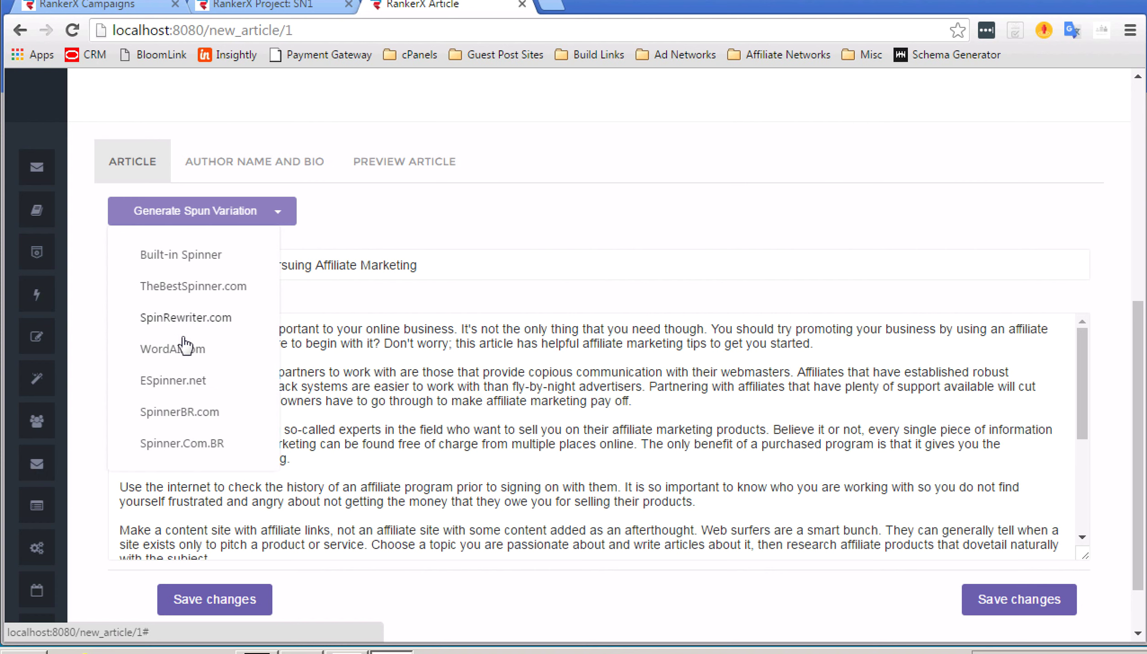
pyautogui.click(192, 258)
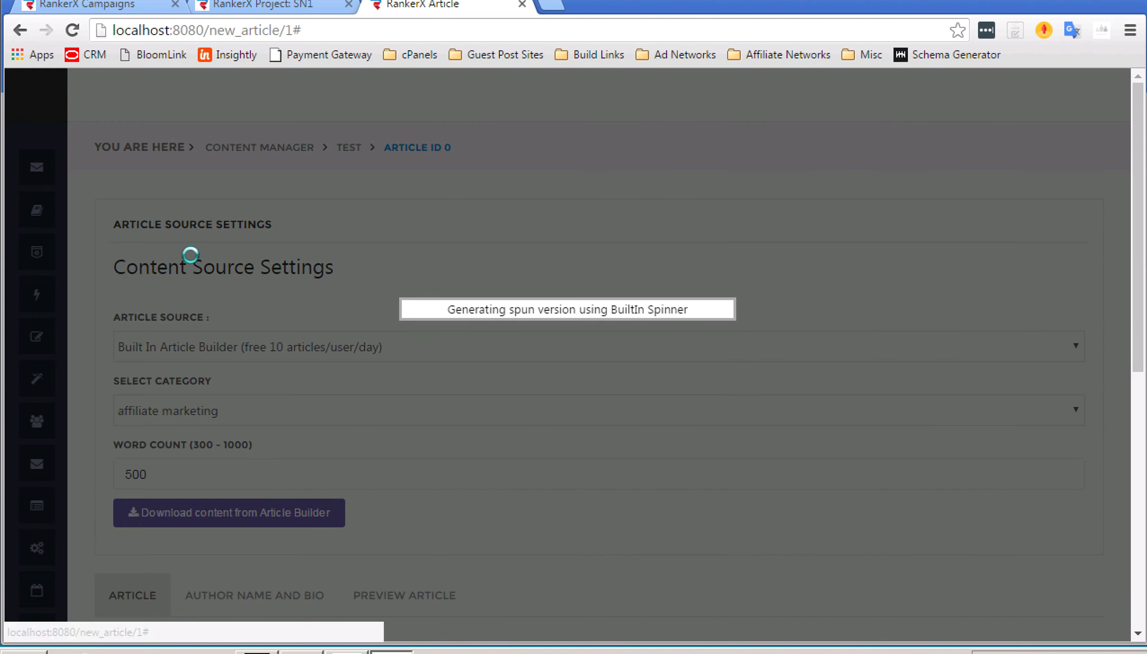
# - Auto-generate the author name and bio for the article
pyautogui.scroll(-6, 543, 275)
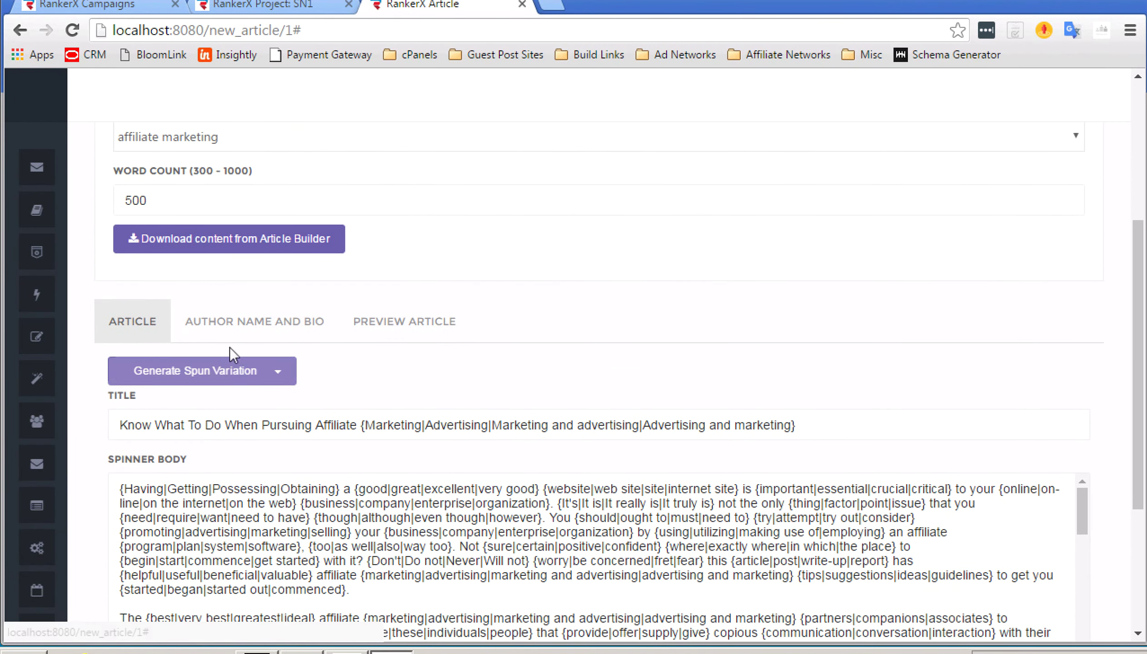
pyautogui.click(253, 320)
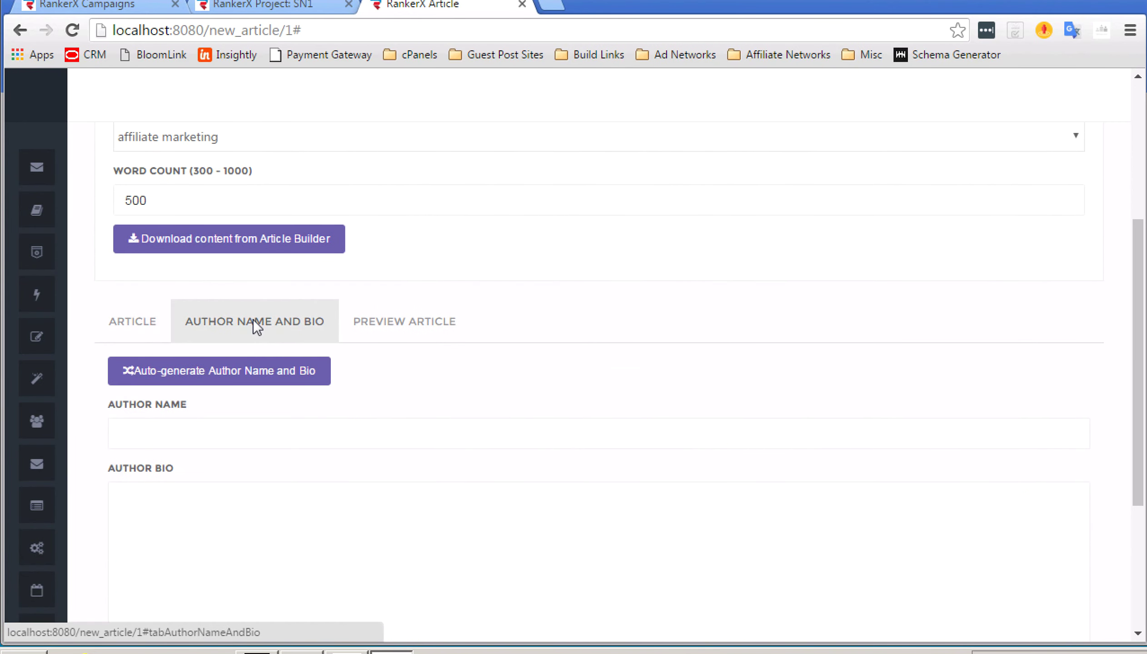
pyautogui.click(207, 363)
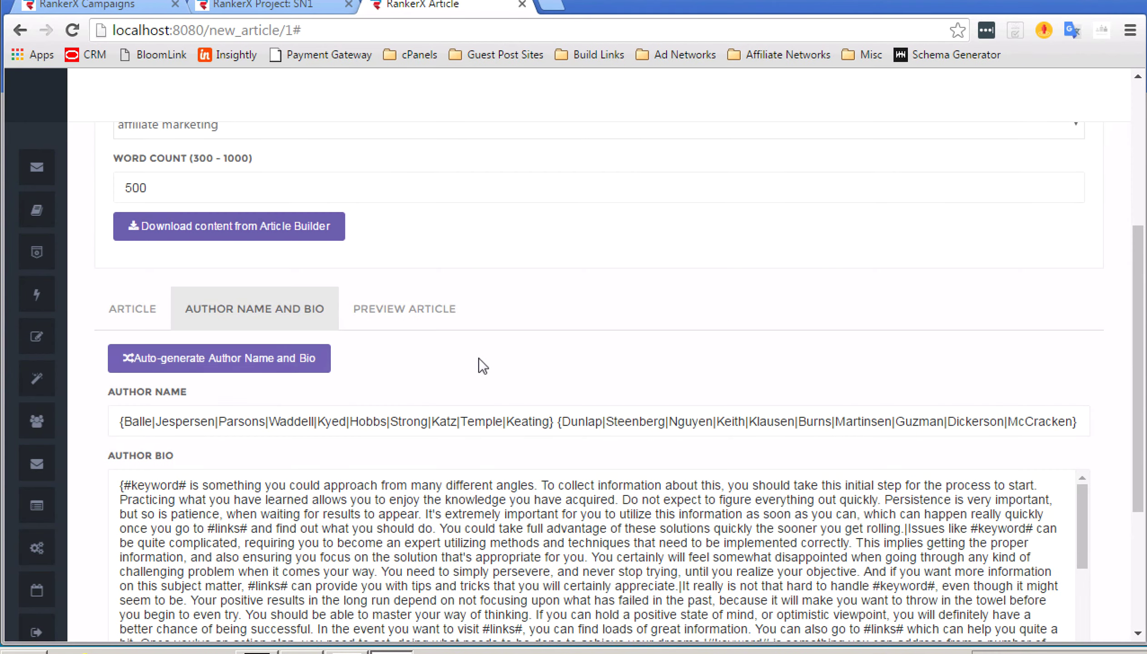
# - Generate a spun preview of the article and read through its title and body text
pyautogui.click(406, 304)
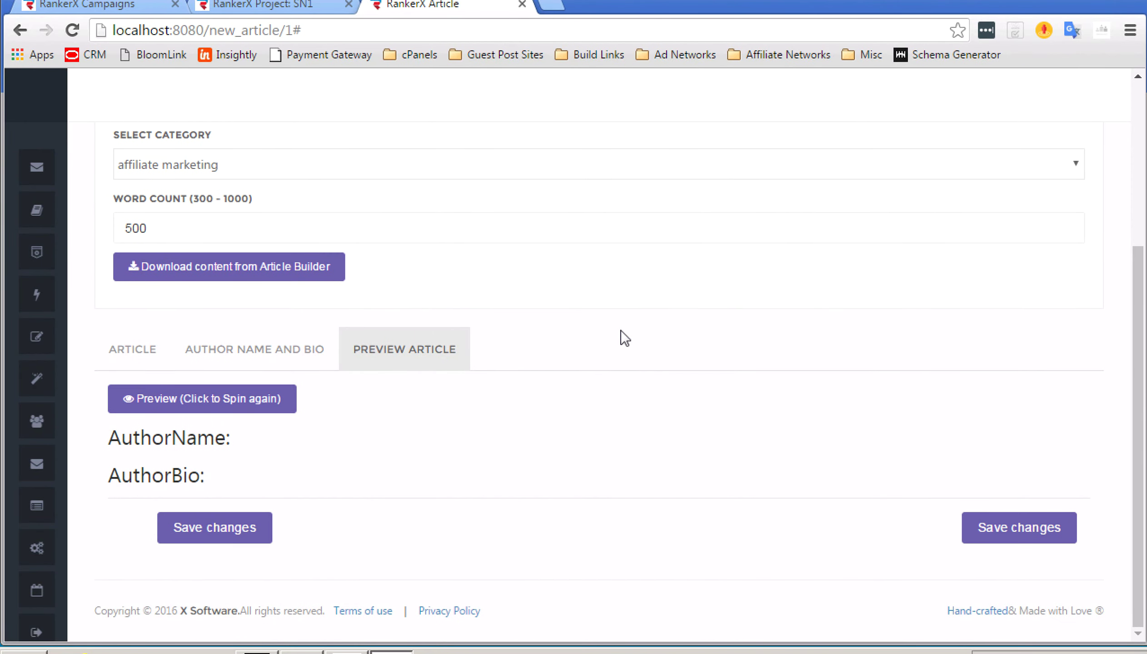
pyautogui.click(237, 400)
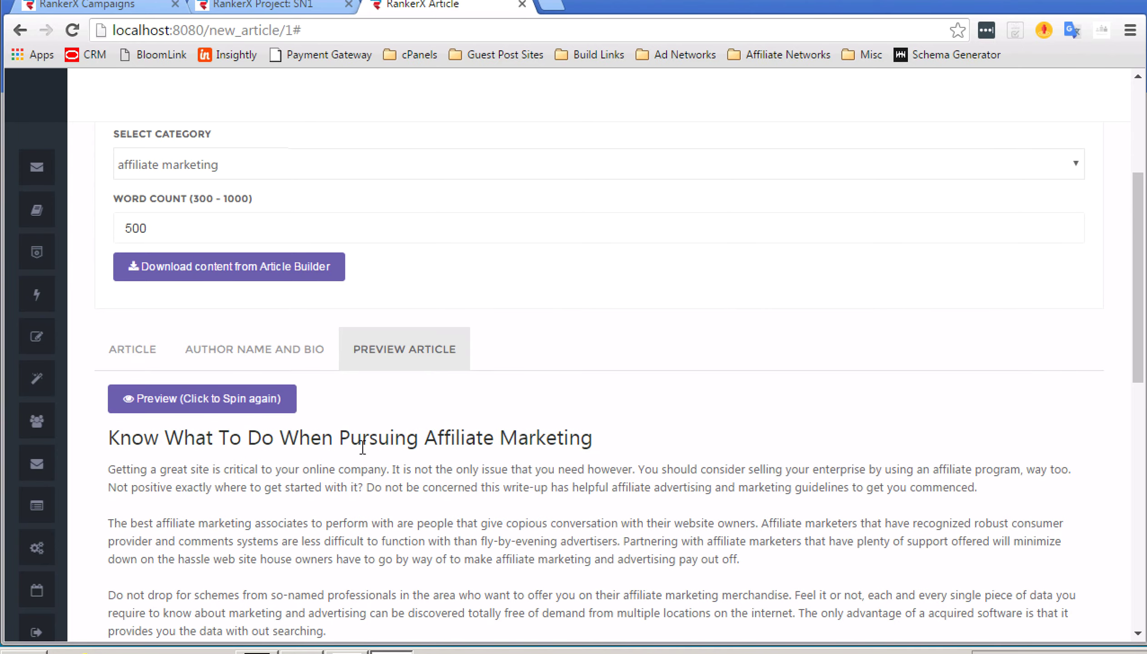
pyautogui.scroll(-2, 362, 447)
pyautogui.scroll(-2, 362, 447)
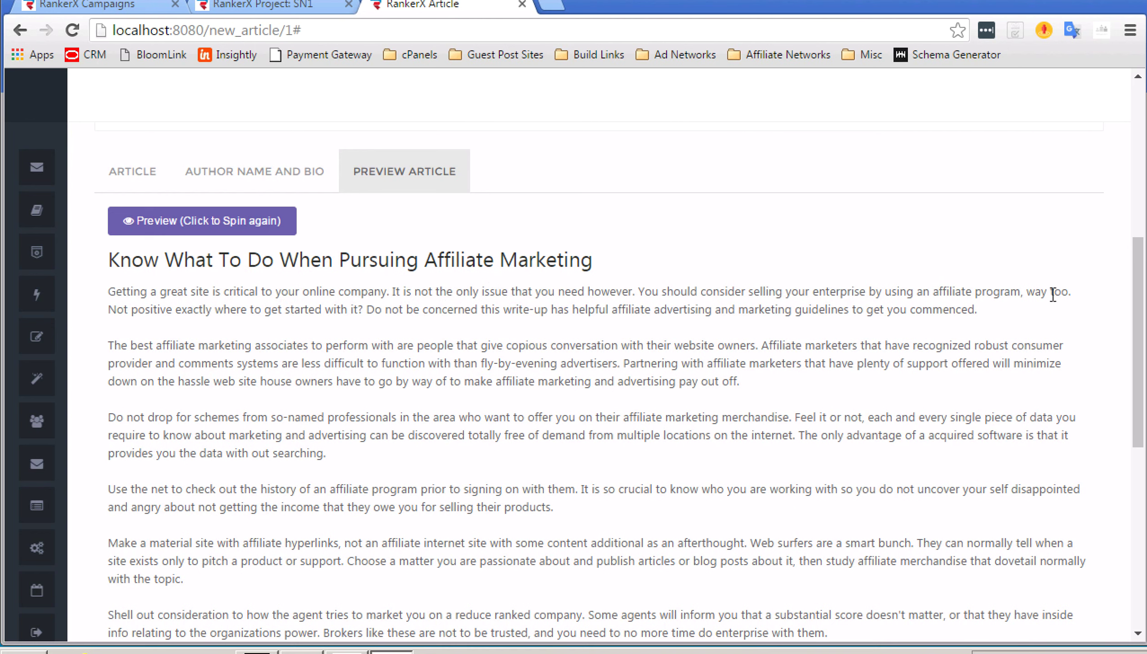
pyautogui.scroll(-1, 758, 332)
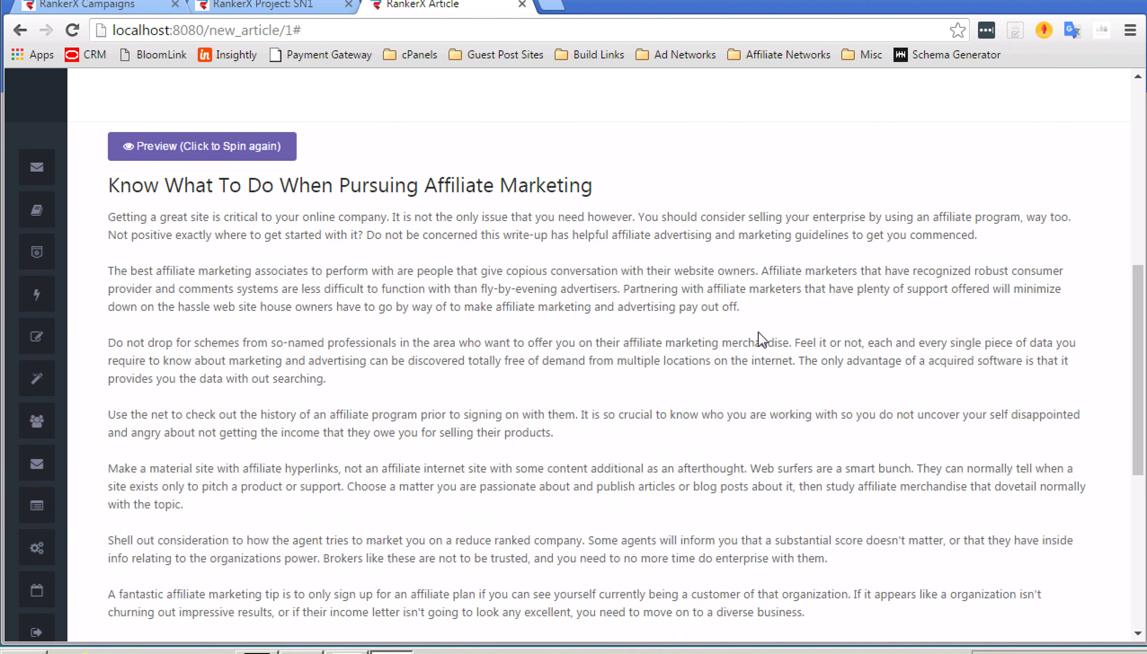
pyautogui.scroll(-1, 328, 245)
pyautogui.scroll(3, 330, 378)
pyautogui.scroll(-3, 331, 378)
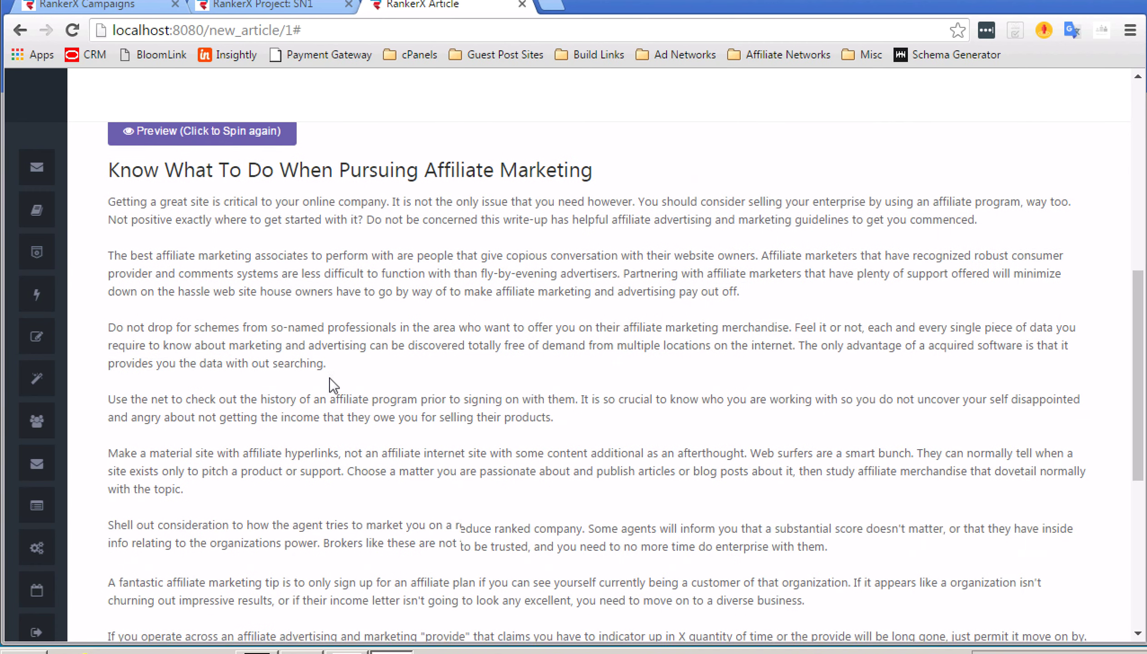
pyautogui.scroll(4, 330, 380)
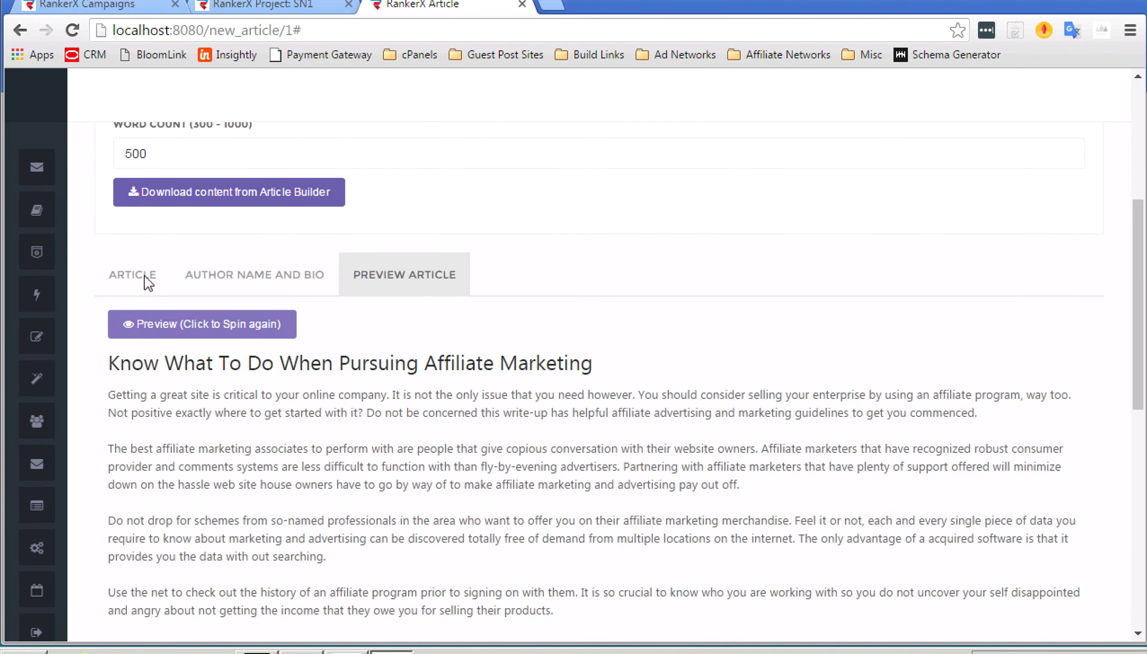
pyautogui.scroll(1, 171, 286)
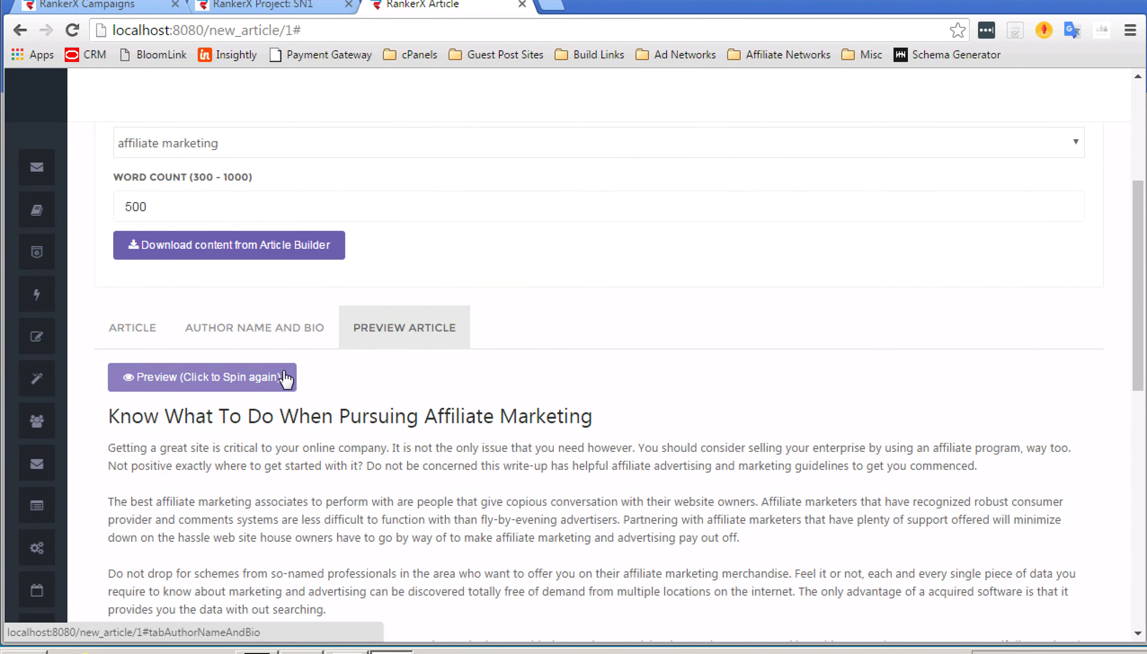
# - Check the author name and bio at the end of the preview and save the article
pyautogui.scroll(-6, 284, 370)
pyautogui.scroll(-5, 285, 371)
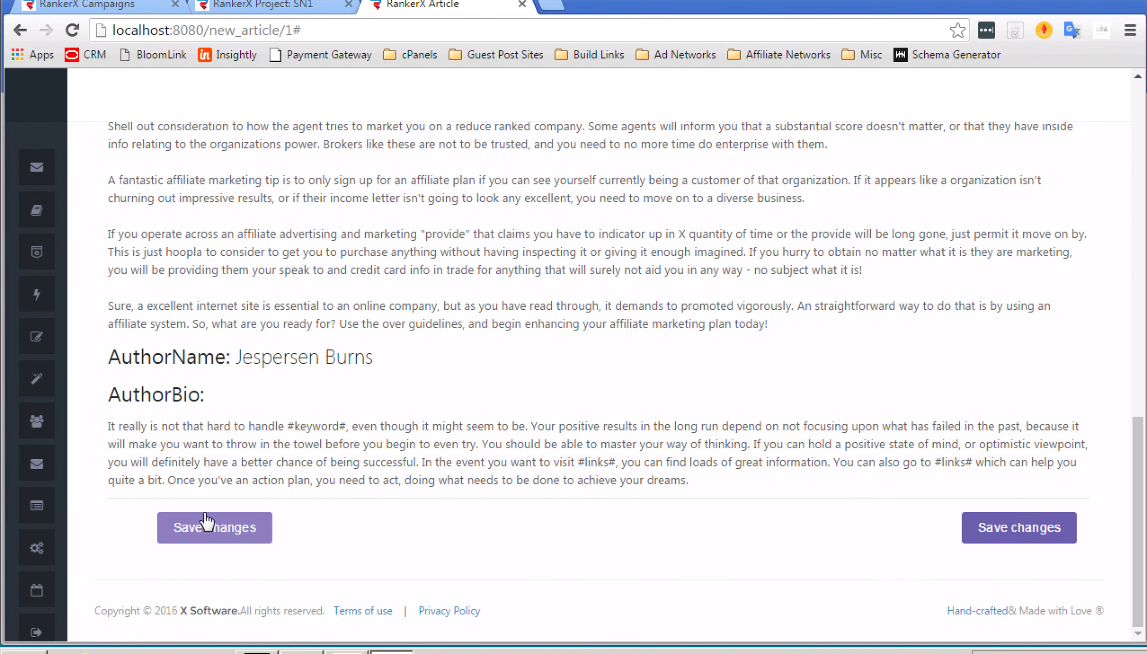
pyautogui.click(203, 519)
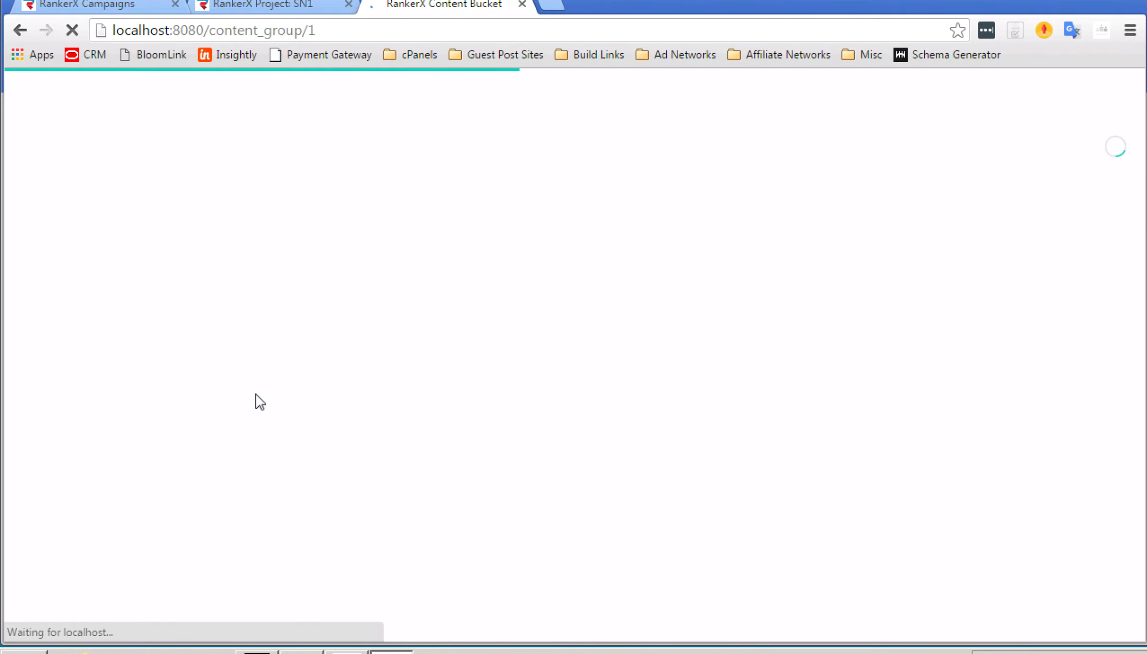
# - Download the articles of the Kontent Machine campaign sort project into the test content bucket and close the dialog
pyautogui.scroll(-3, 368, 398)
pyautogui.moveTo(537, 455)
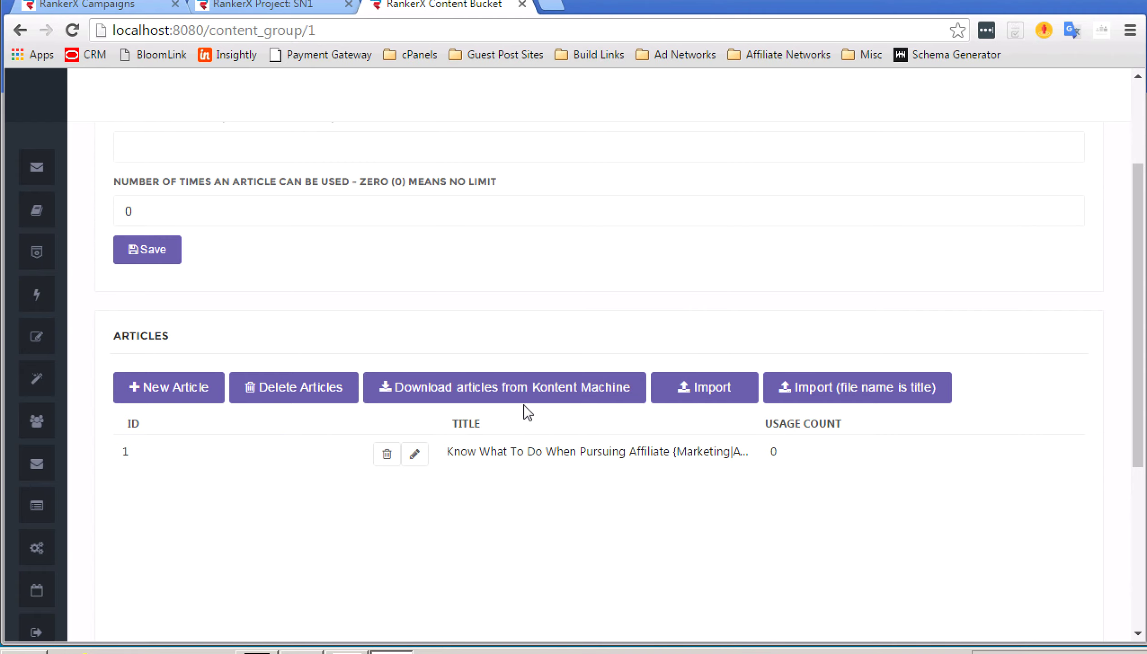
pyautogui.click(529, 387)
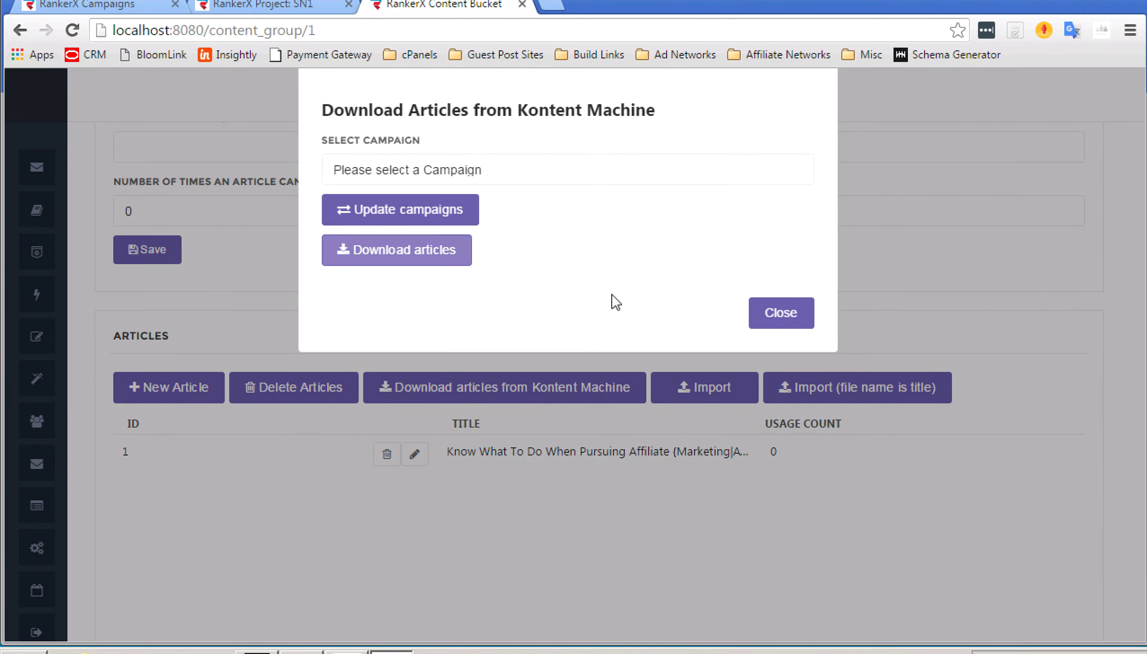
pyautogui.click(473, 164)
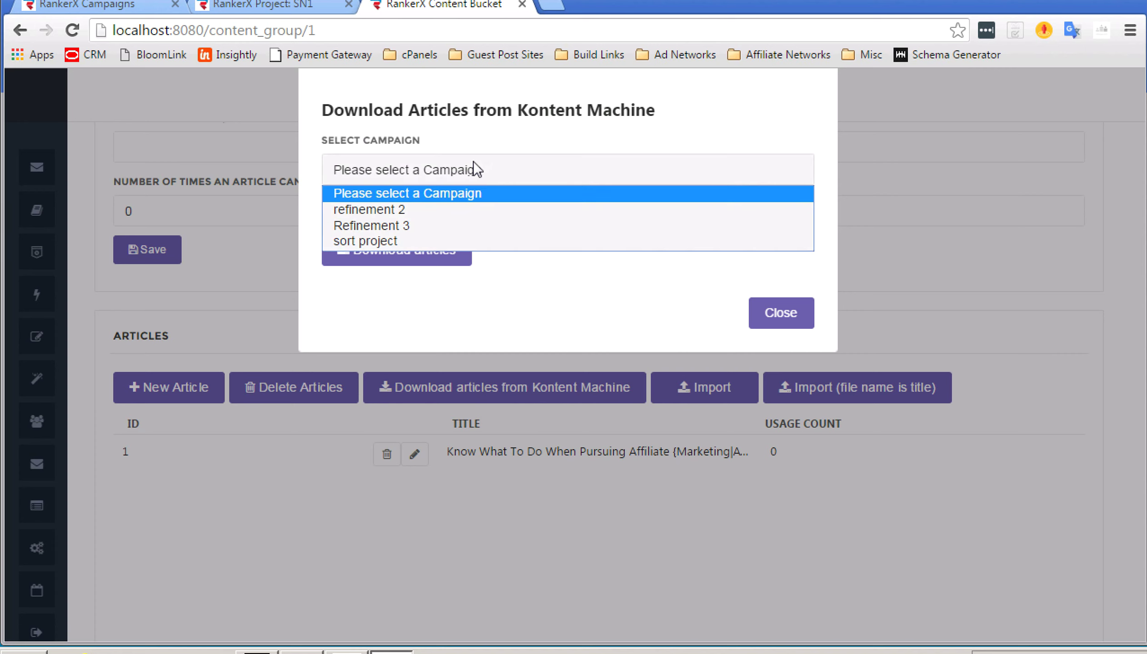
pyautogui.click(378, 239)
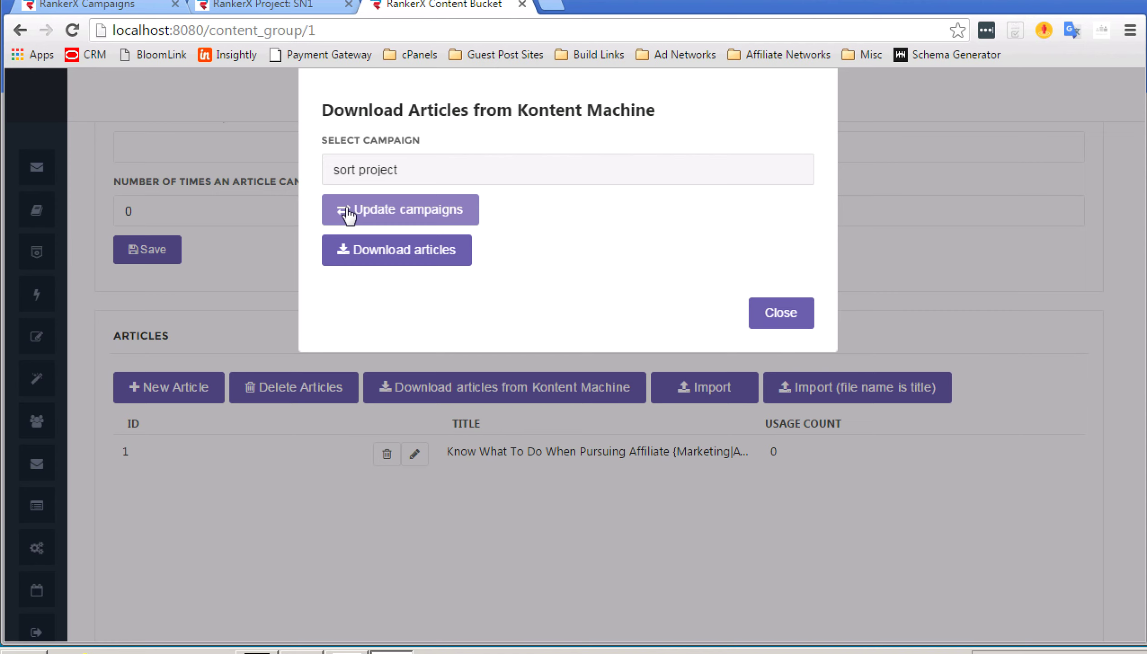
pyautogui.click(382, 260)
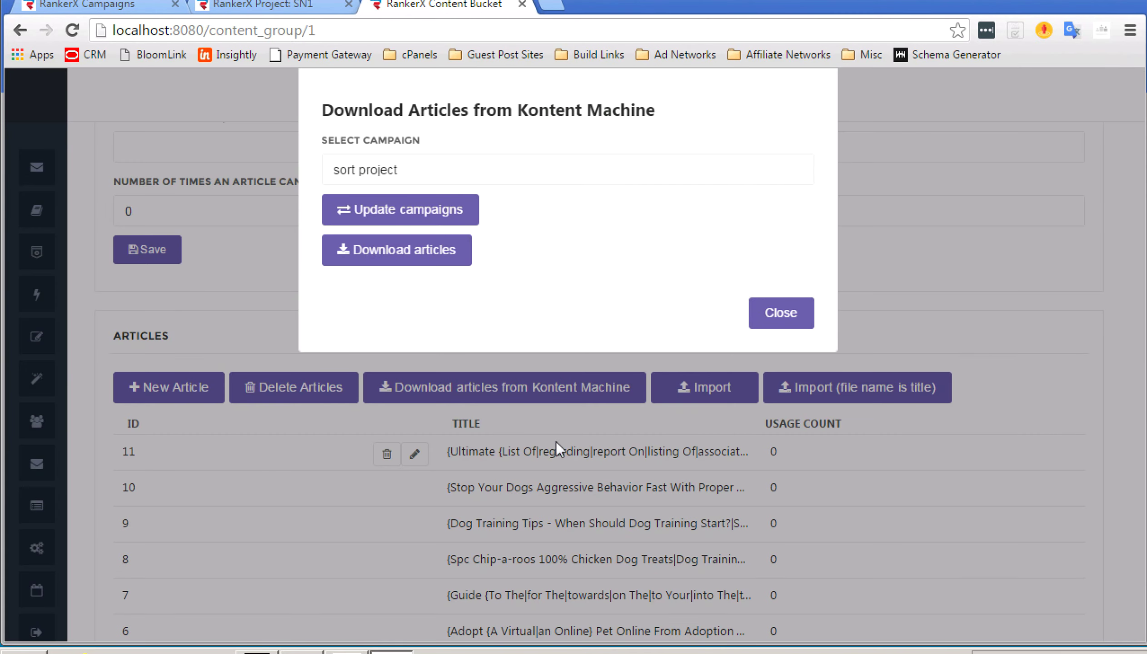
pyautogui.click(778, 314)
# - Look over the bucket's article list, open article 11 to examine its title and spinner body, and return to the test bucket
pyautogui.scroll(-3, 563, 283)
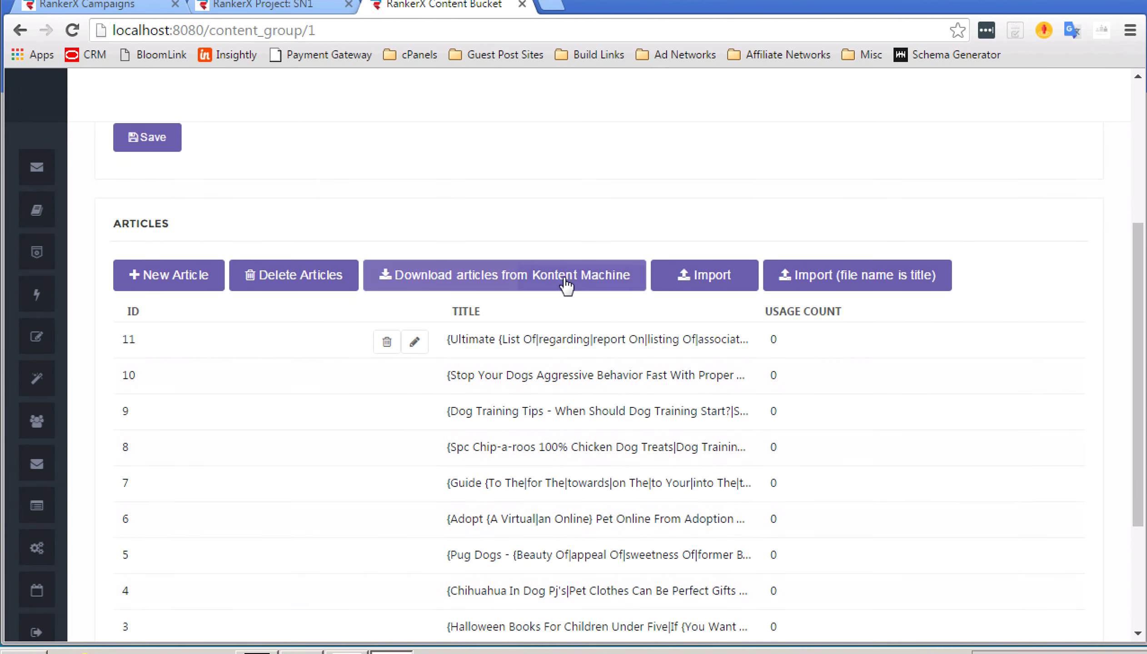
pyautogui.scroll(-3, 565, 279)
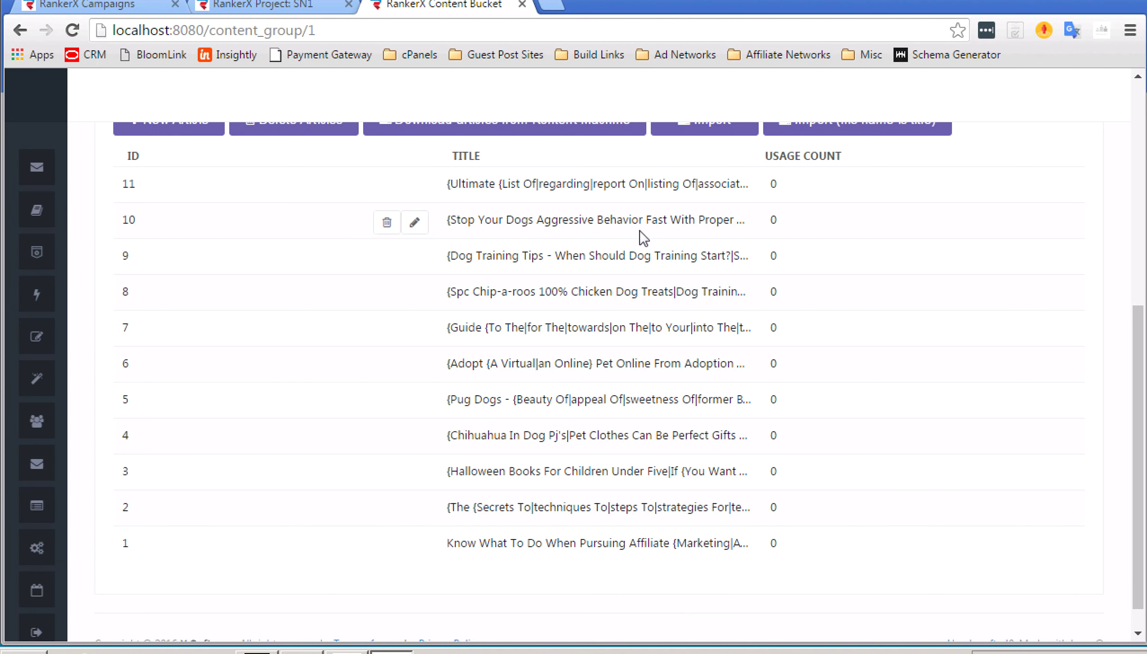
pyautogui.scroll(-1, 728, 306)
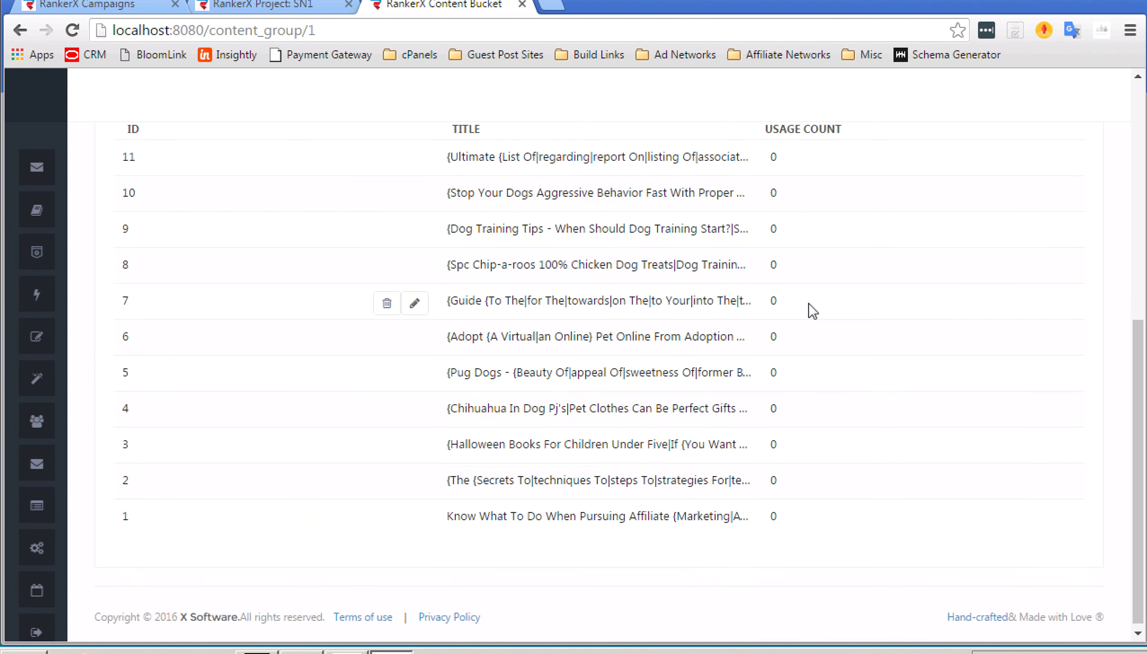
pyautogui.scroll(3, 809, 303)
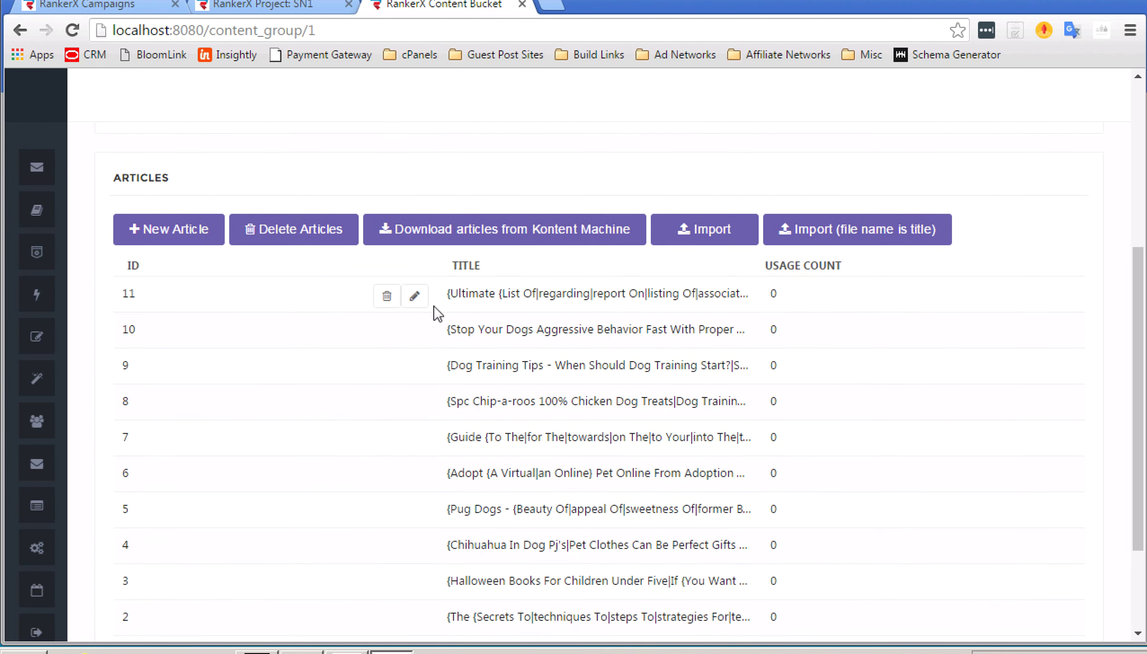
pyautogui.click(416, 296)
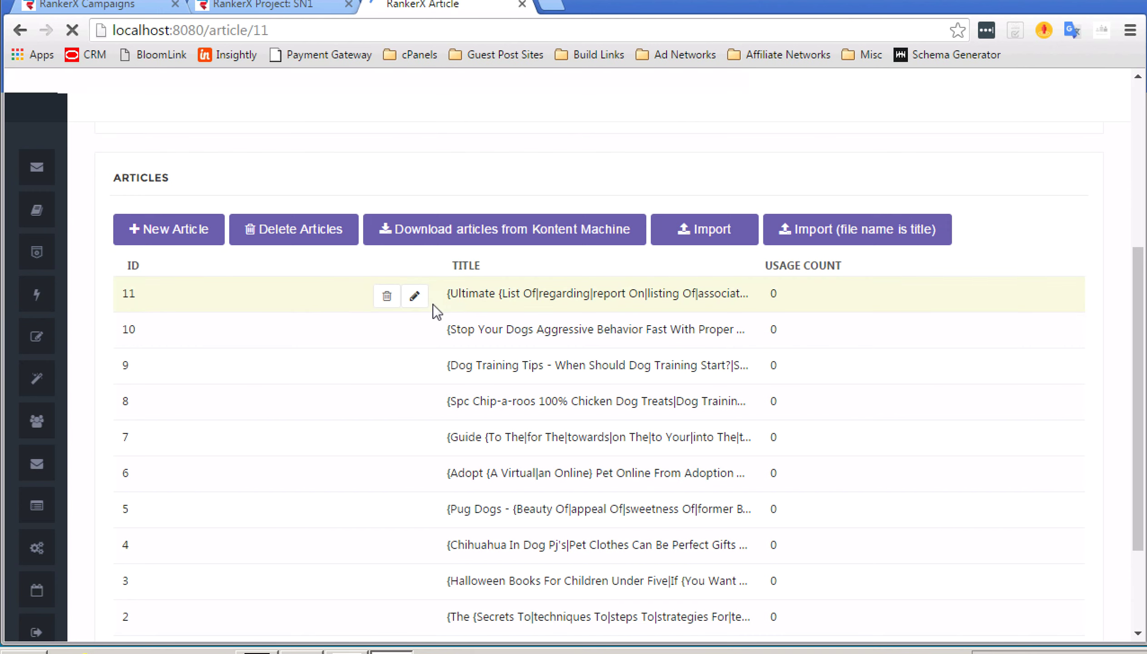
pyautogui.scroll(-3, 461, 334)
pyautogui.scroll(-10, 461, 341)
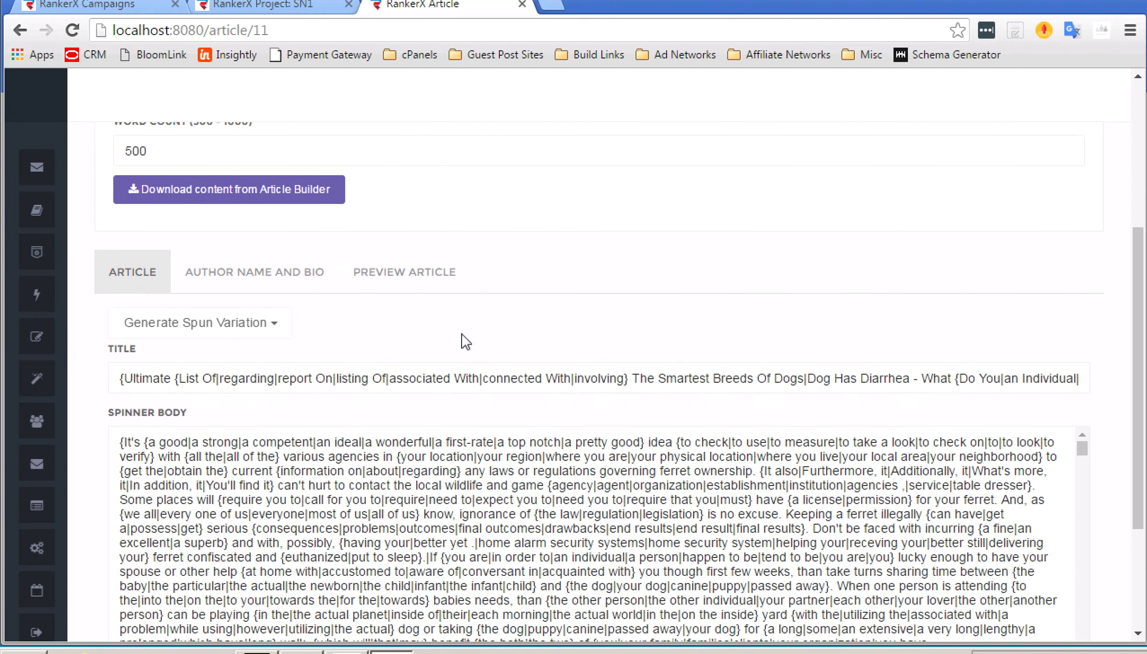
pyautogui.scroll(5, 463, 334)
pyautogui.scroll(8, 464, 334)
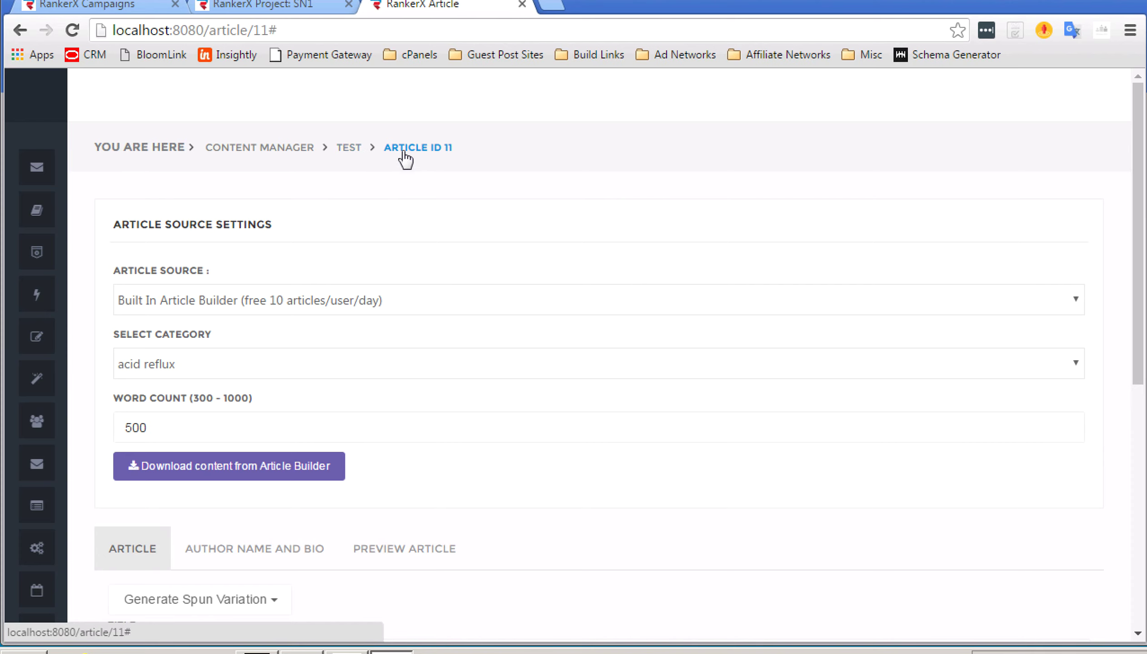
pyautogui.click(355, 148)
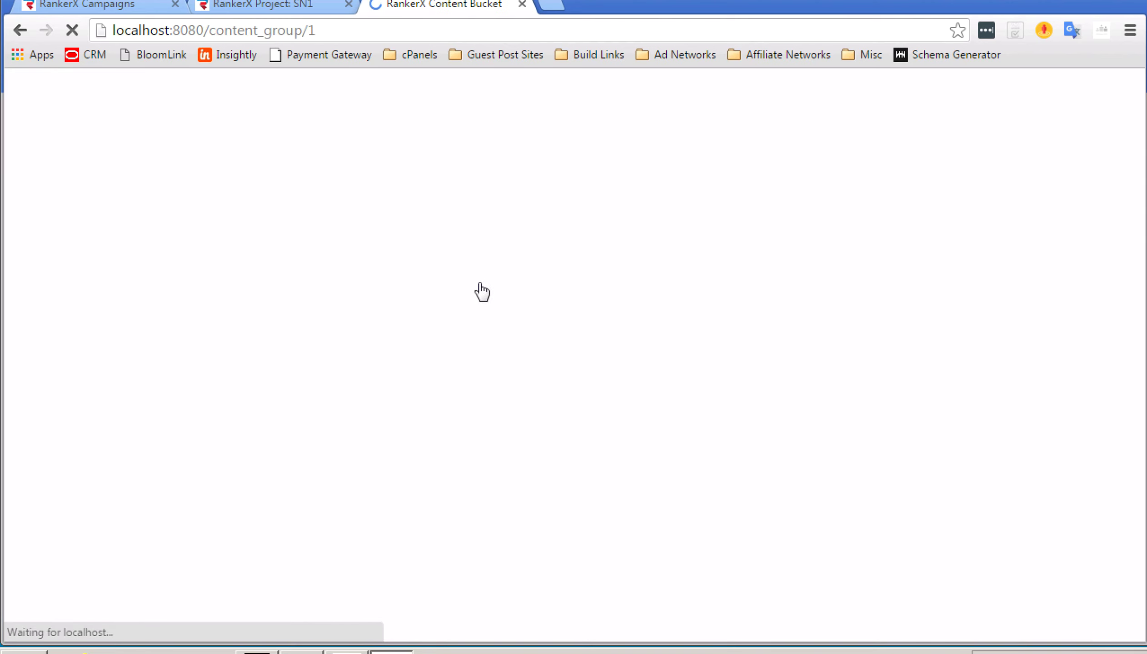
# - Limit each article in the test bucket to 10 uses and save the bucket settings
pyautogui.scroll(-2, 478, 283)
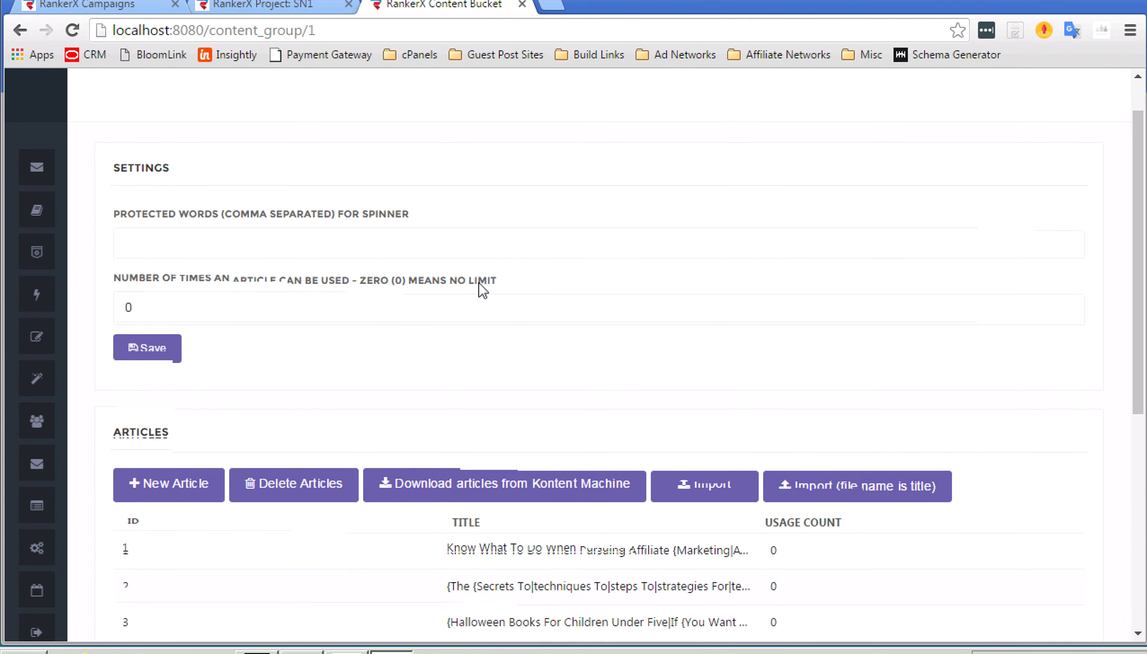
pyautogui.click(220, 292)
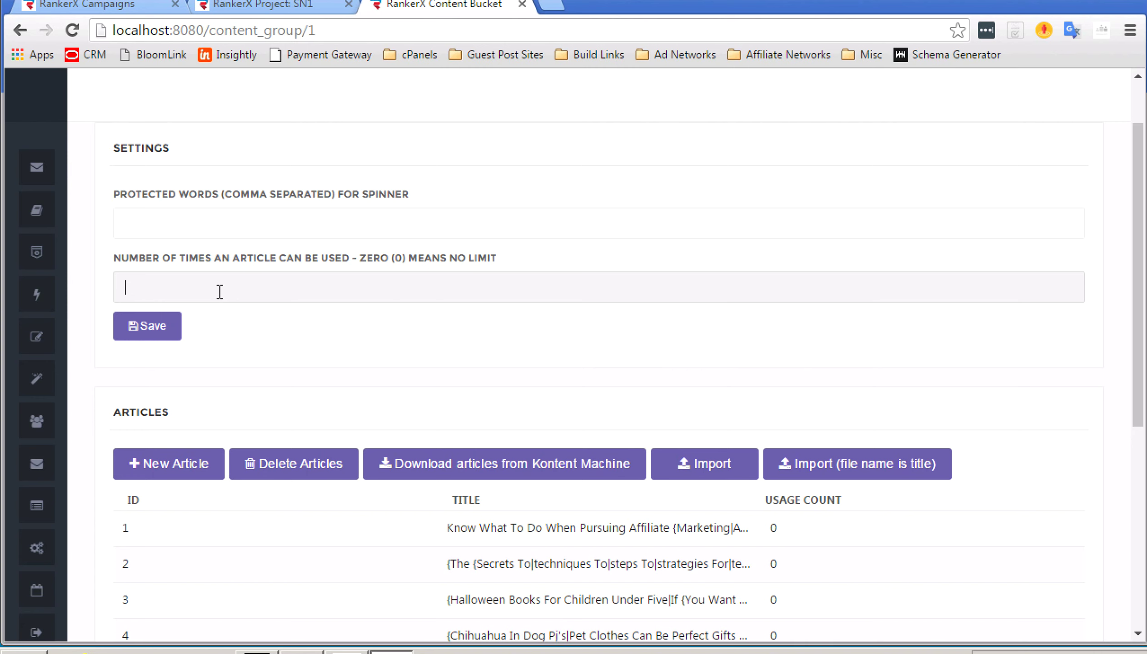
pyautogui.write('10')
pyautogui.click(149, 325)
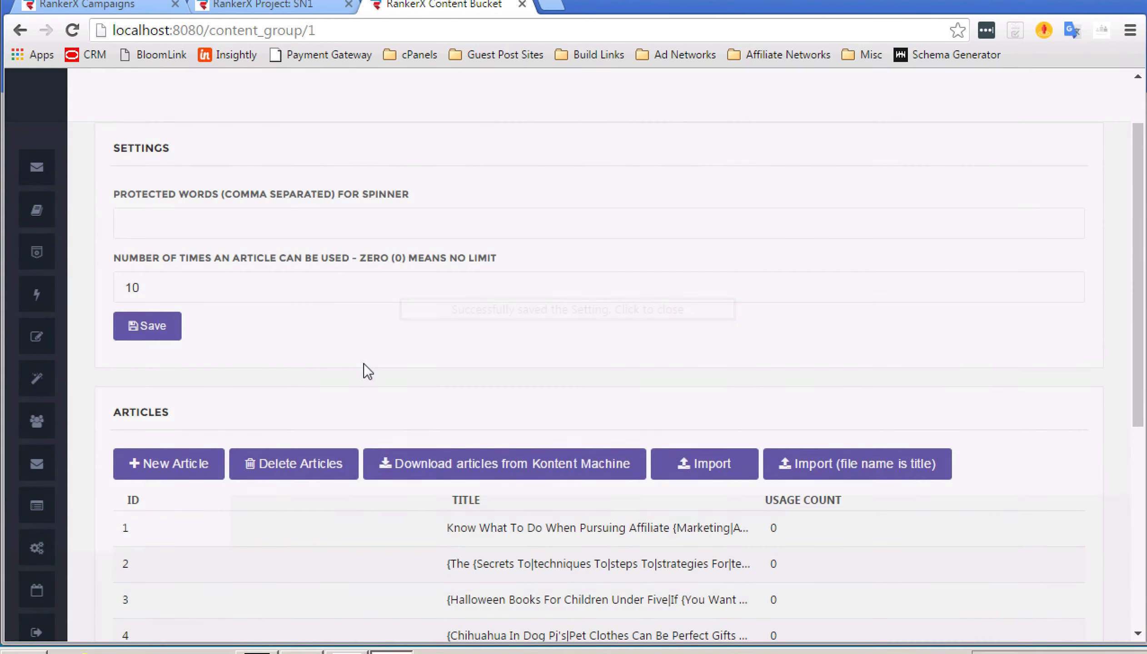
# - Look over the test bucket's article list with its usage counts and the spinner and usage settings above it
pyautogui.scroll(-5, 557, 389)
pyautogui.scroll(-4, 558, 389)
pyautogui.scroll(9, 558, 389)
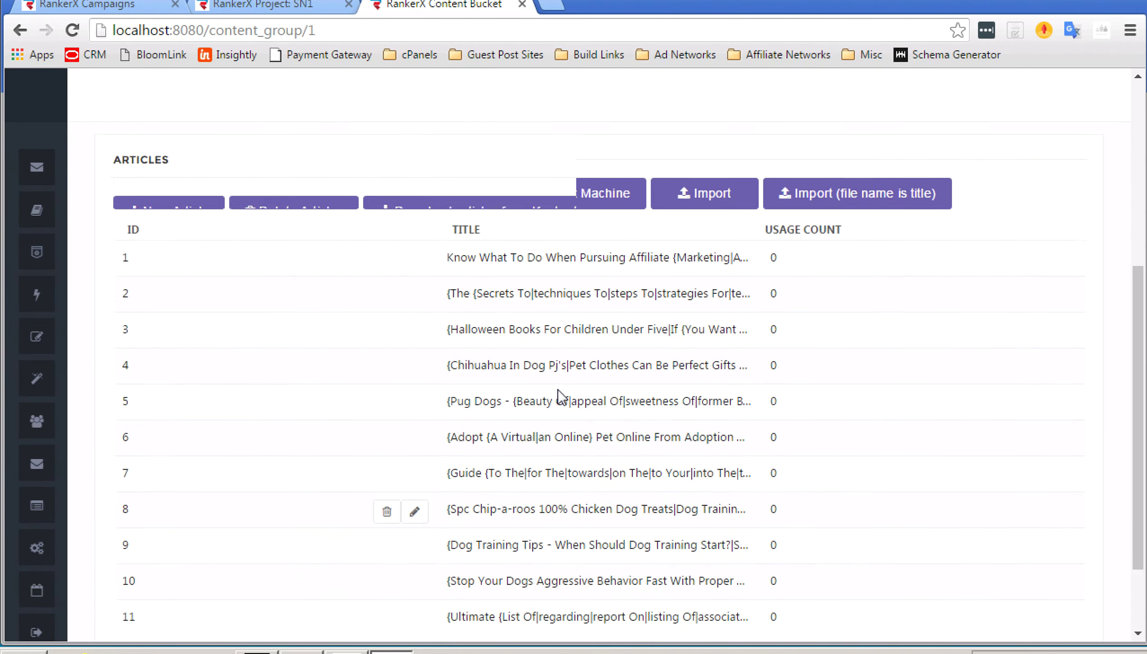
pyautogui.scroll(-3, 558, 390)
pyautogui.scroll(4, 549, 459)
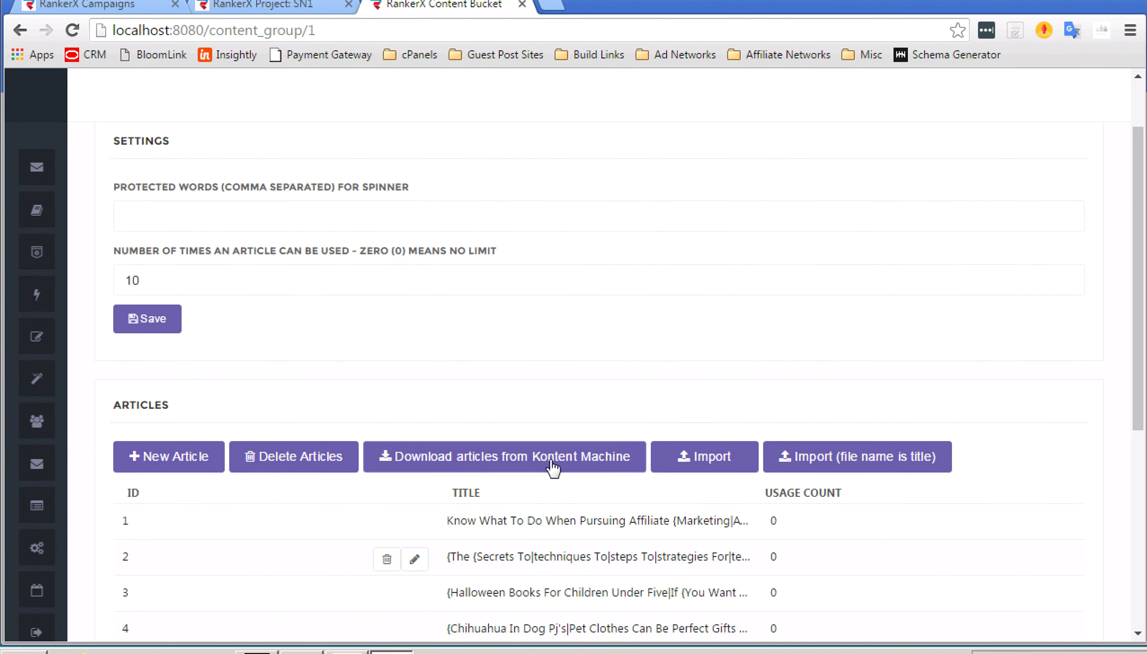
pyautogui.scroll(-6, 549, 460)
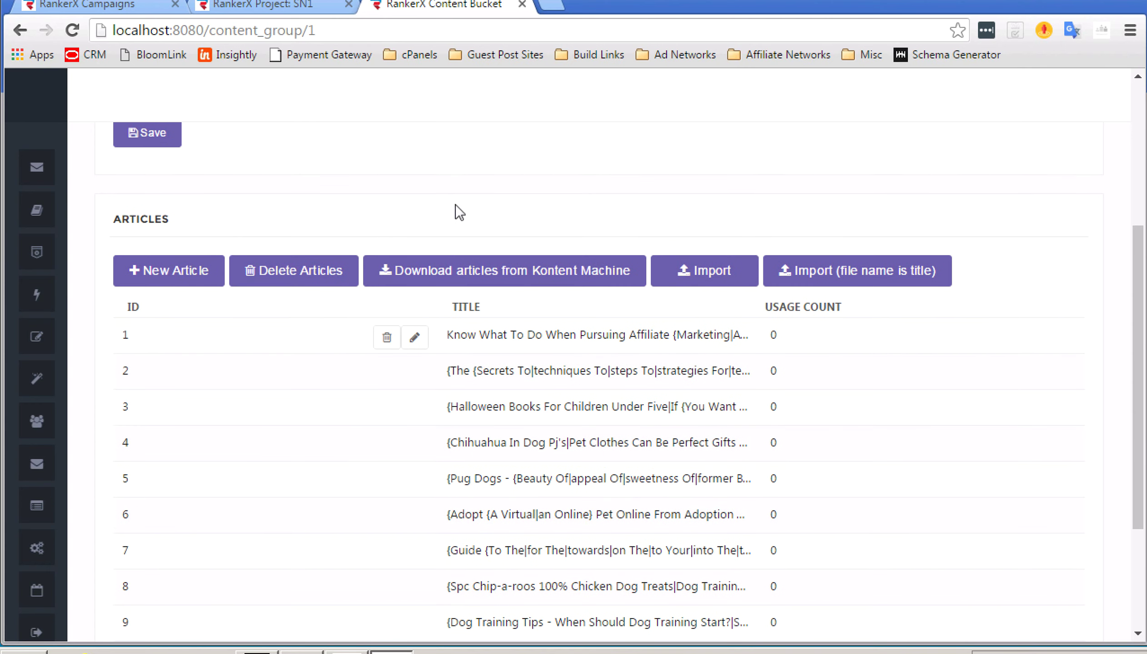
pyautogui.scroll(5, 488, 224)
pyautogui.scroll(-2, 494, 237)
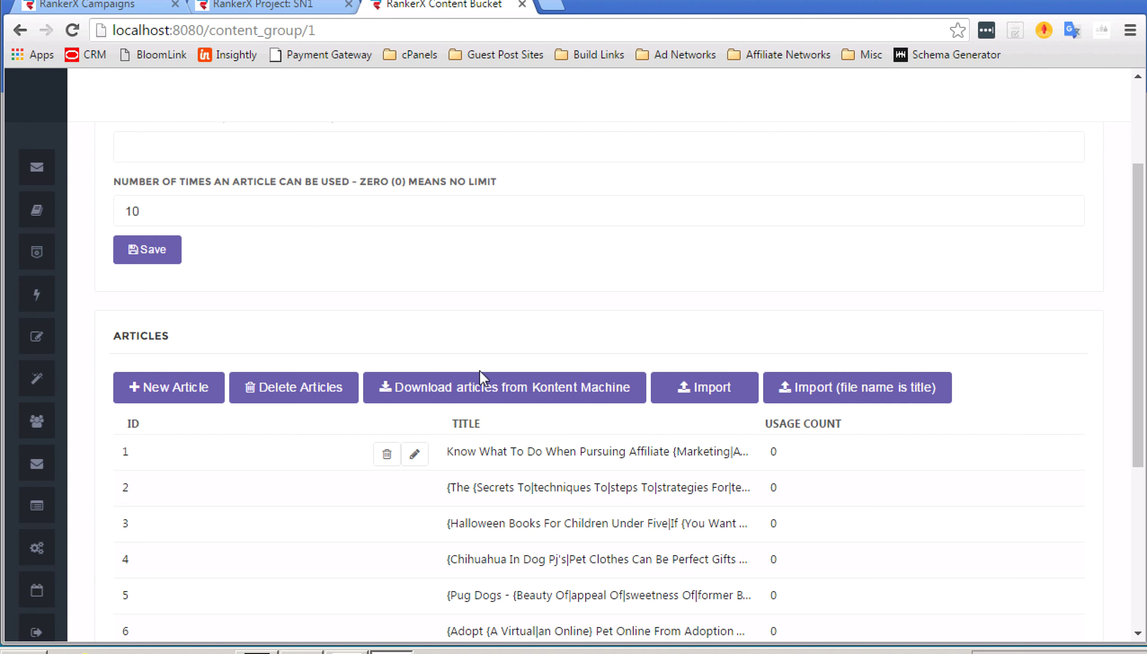
pyautogui.scroll(1, 691, 311)
pyautogui.scroll(3, 691, 311)
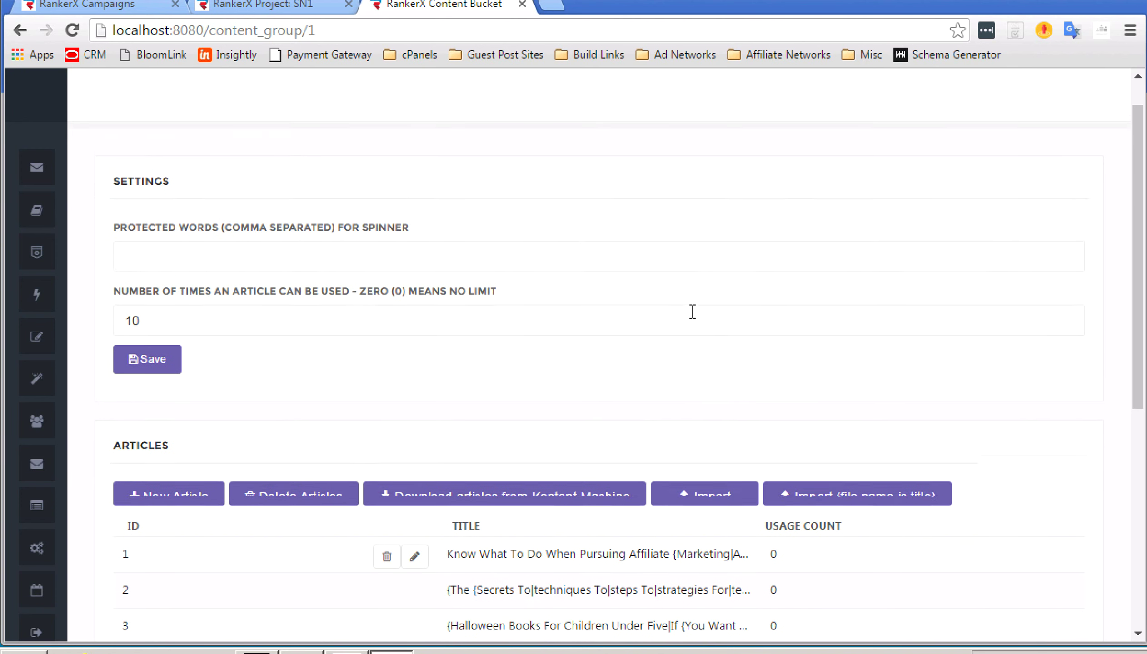
pyautogui.scroll(1, 660, 312)
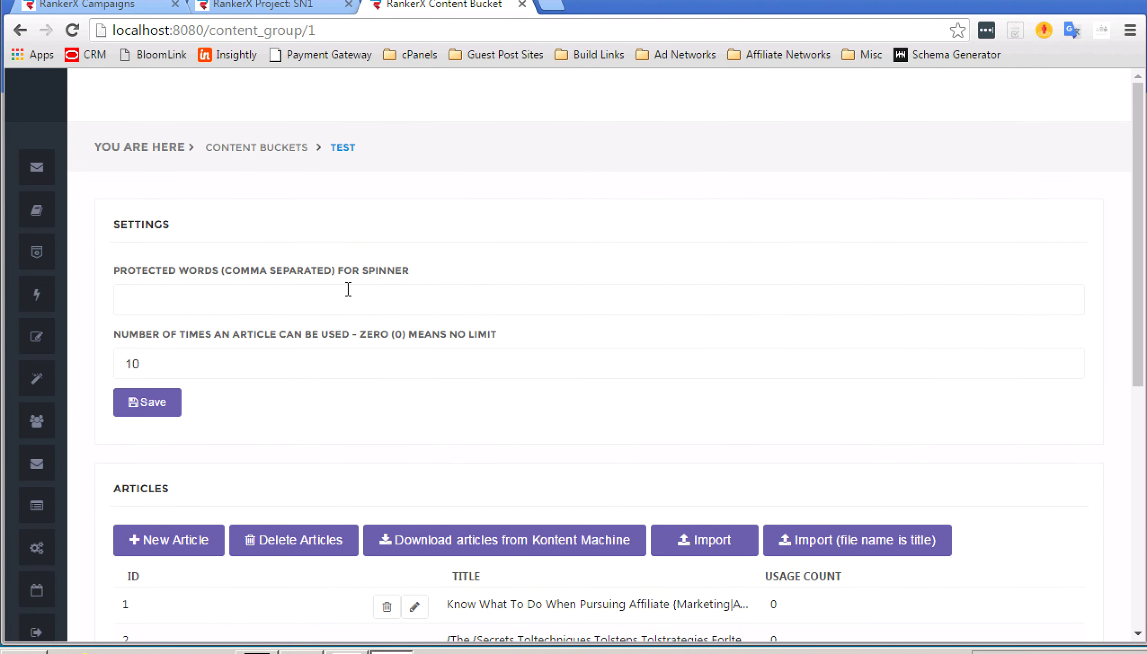
pyautogui.scroll(-3, 348, 290)
# - Return to the SN1 project and select test as its content bucket
pyautogui.click(265, 3)
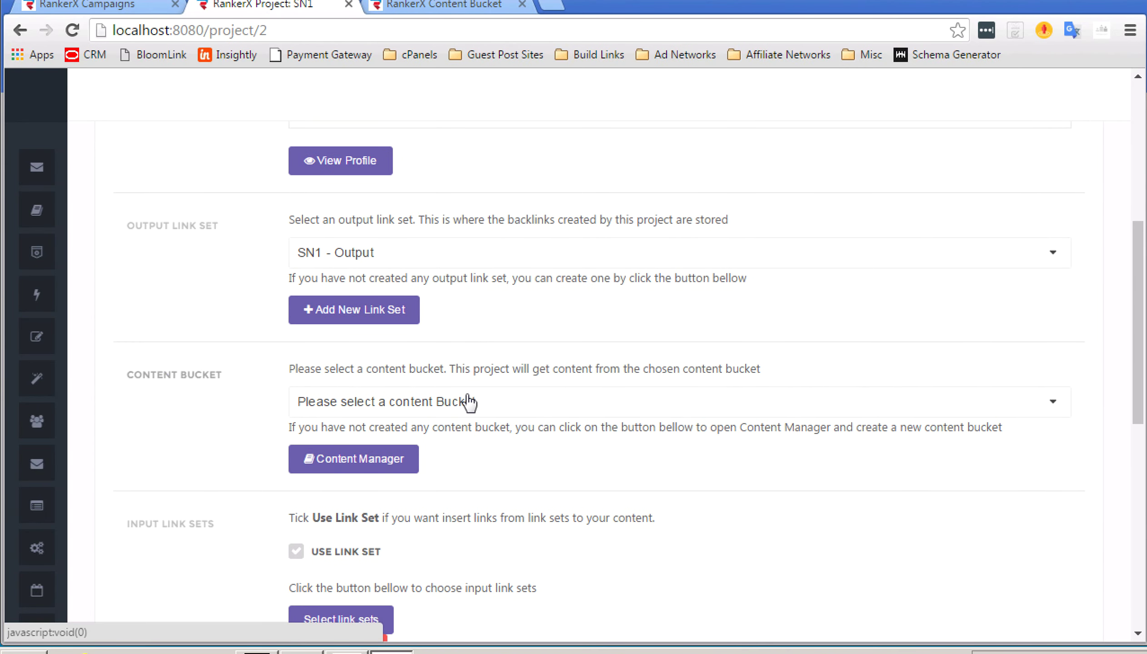
pyautogui.click(468, 402)
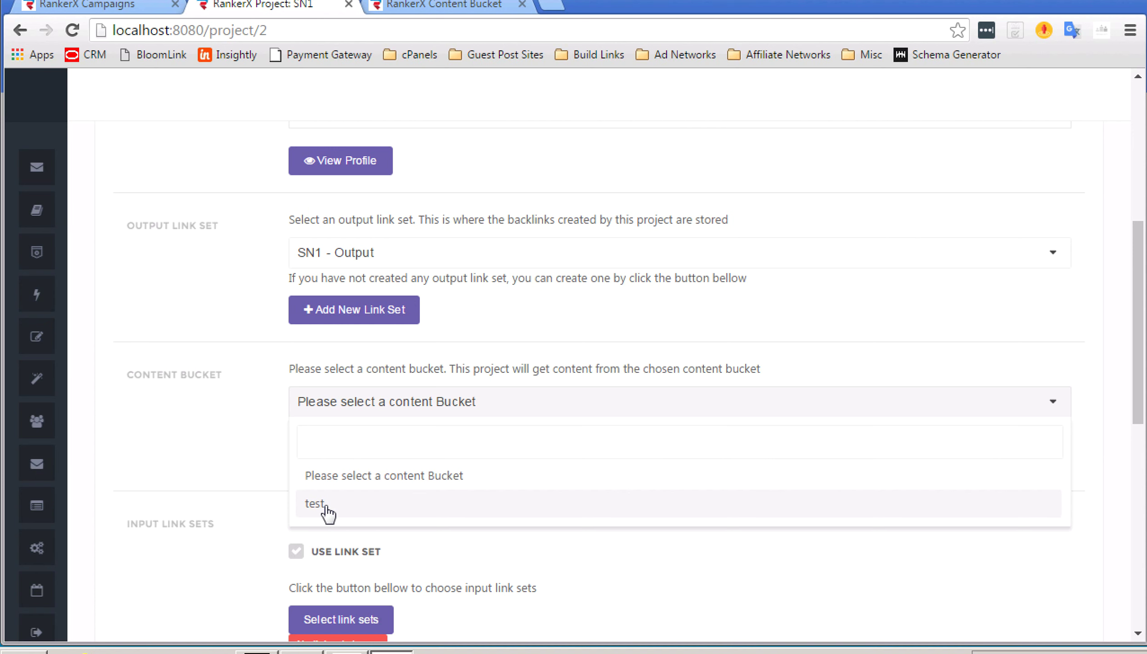
pyautogui.click(327, 506)
# - Add the Money Site link set to the project's input link sets
pyautogui.scroll(-1, 498, 446)
pyautogui.scroll(-3, 500, 447)
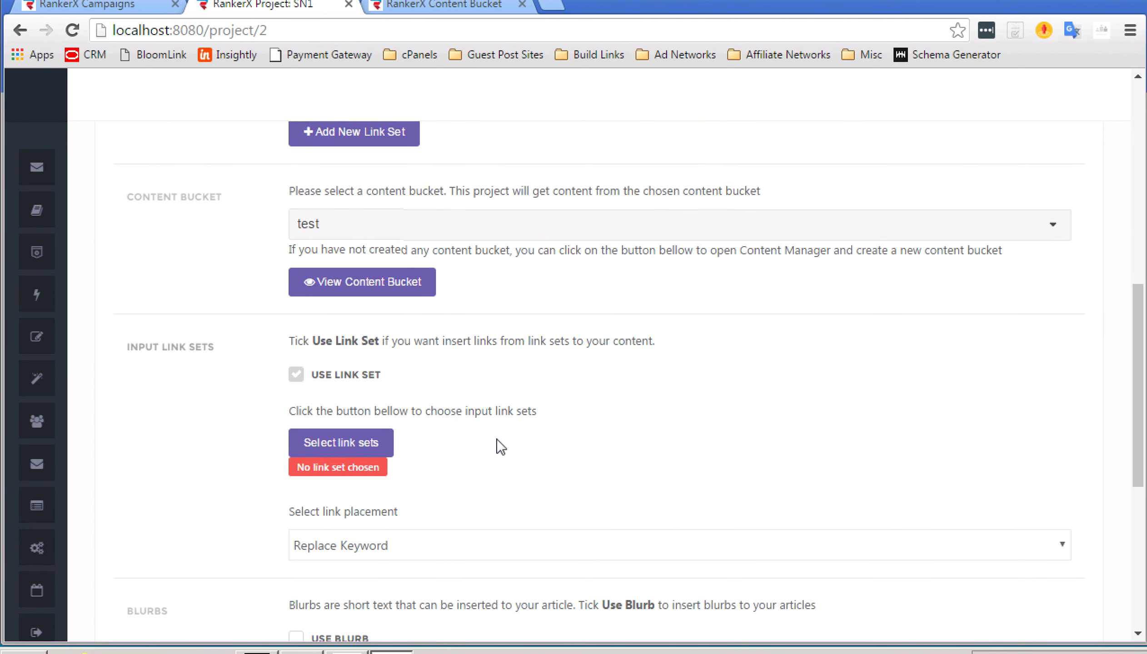
pyautogui.scroll(-1, 500, 447)
pyautogui.scroll(-1, 217, 341)
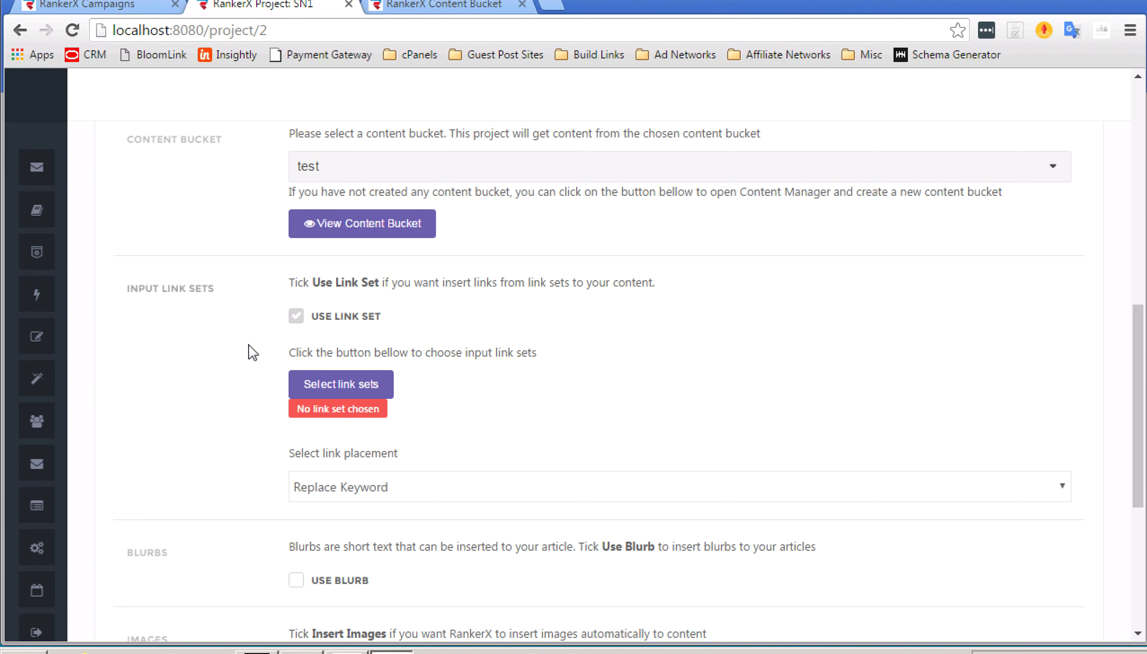
pyautogui.click(343, 385)
pyautogui.click(422, 171)
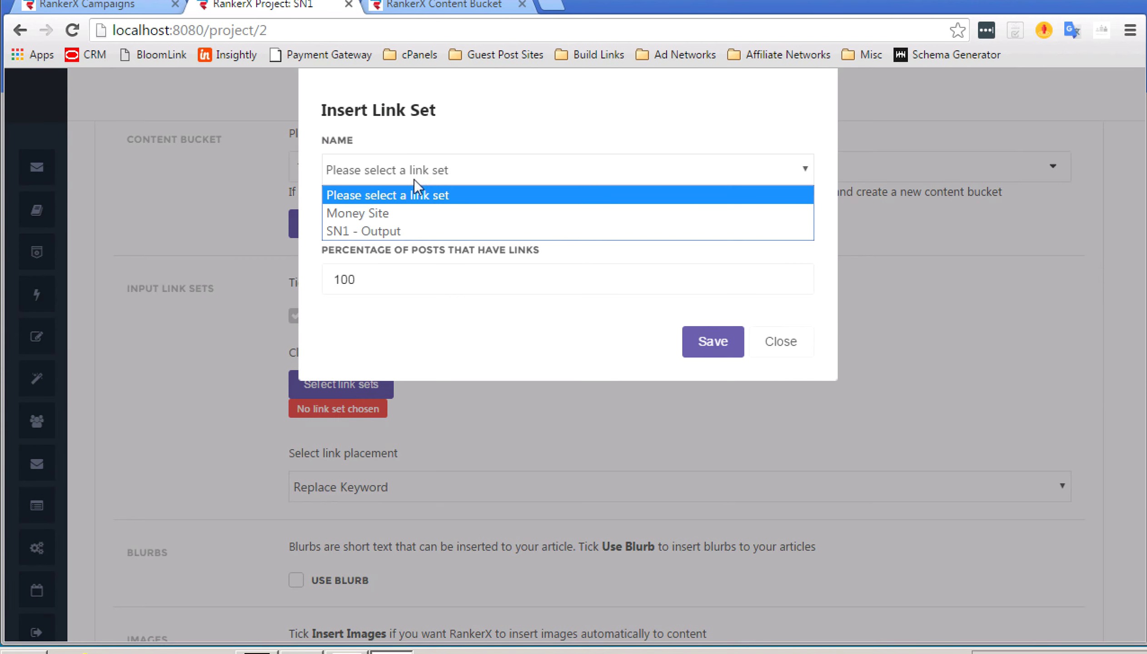
pyautogui.click(378, 212)
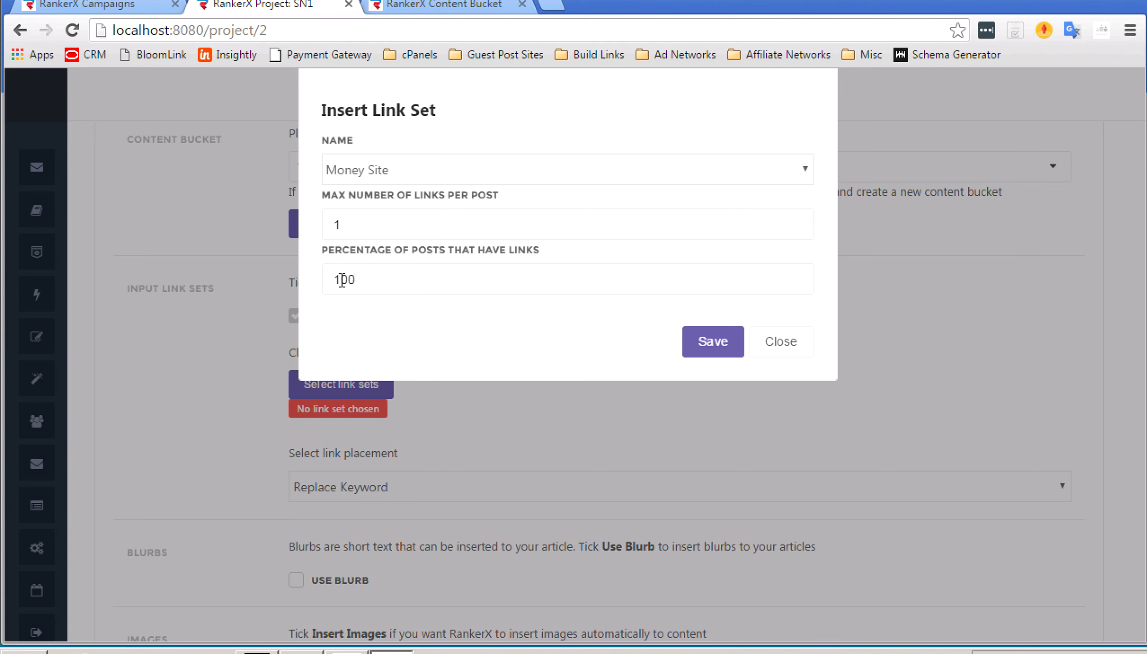
pyautogui.click(695, 339)
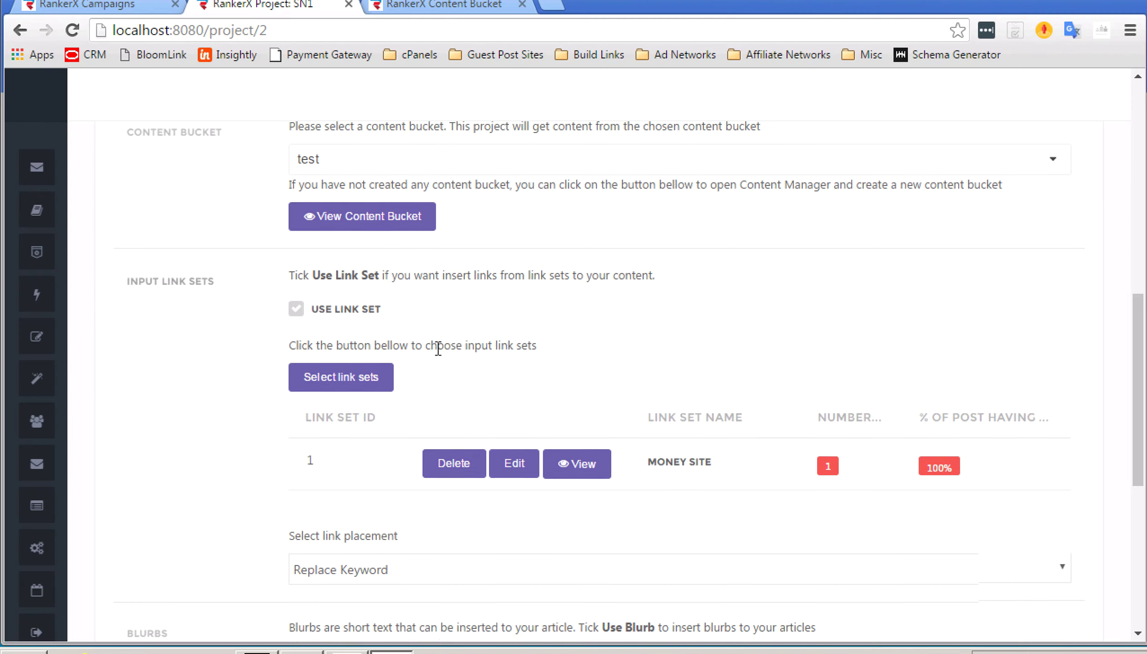
# - Set the link placement for the input link sets to Top
pyautogui.scroll(-1, 440, 349)
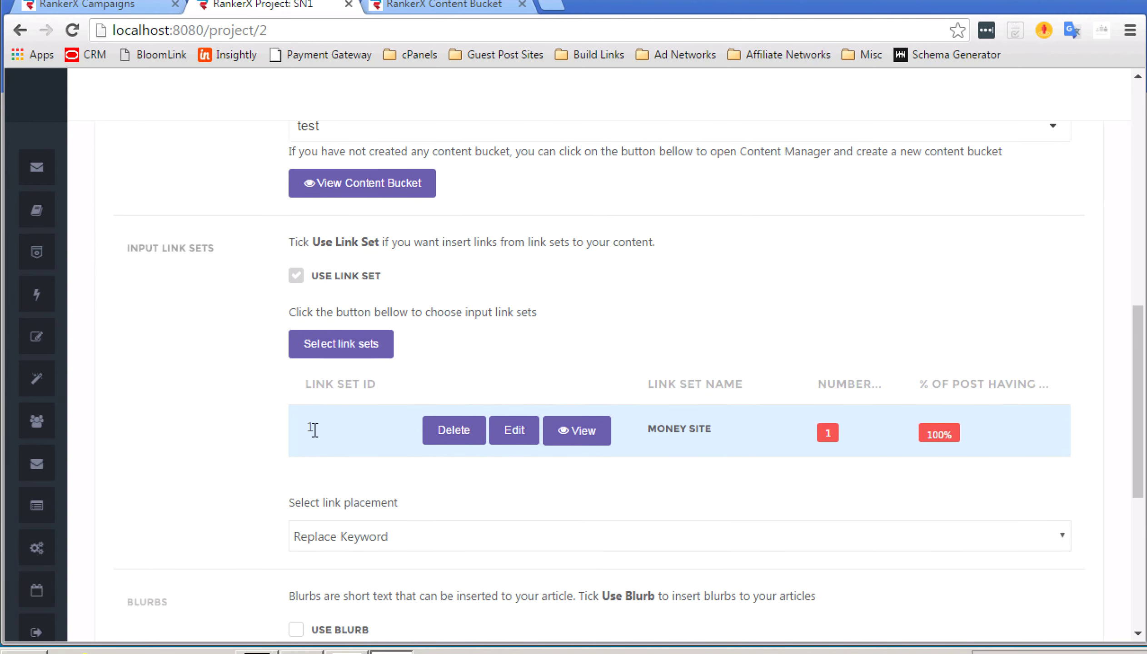
pyautogui.scroll(-3, 314, 430)
pyautogui.scroll(-1, 315, 430)
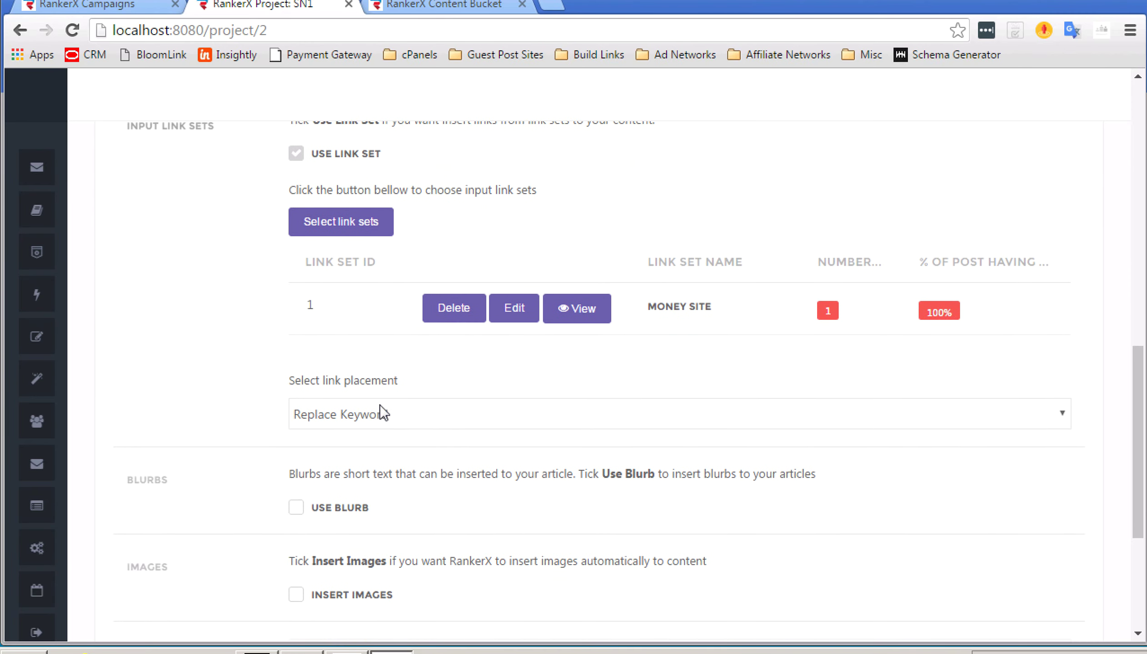
pyautogui.click(378, 413)
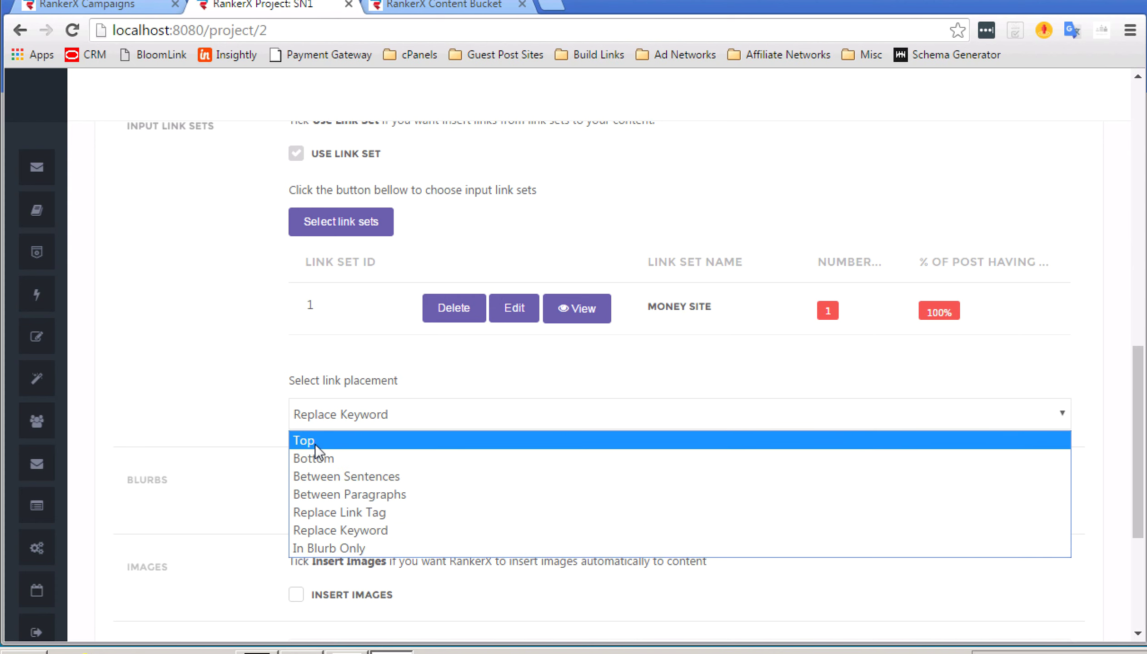
pyautogui.click(326, 444)
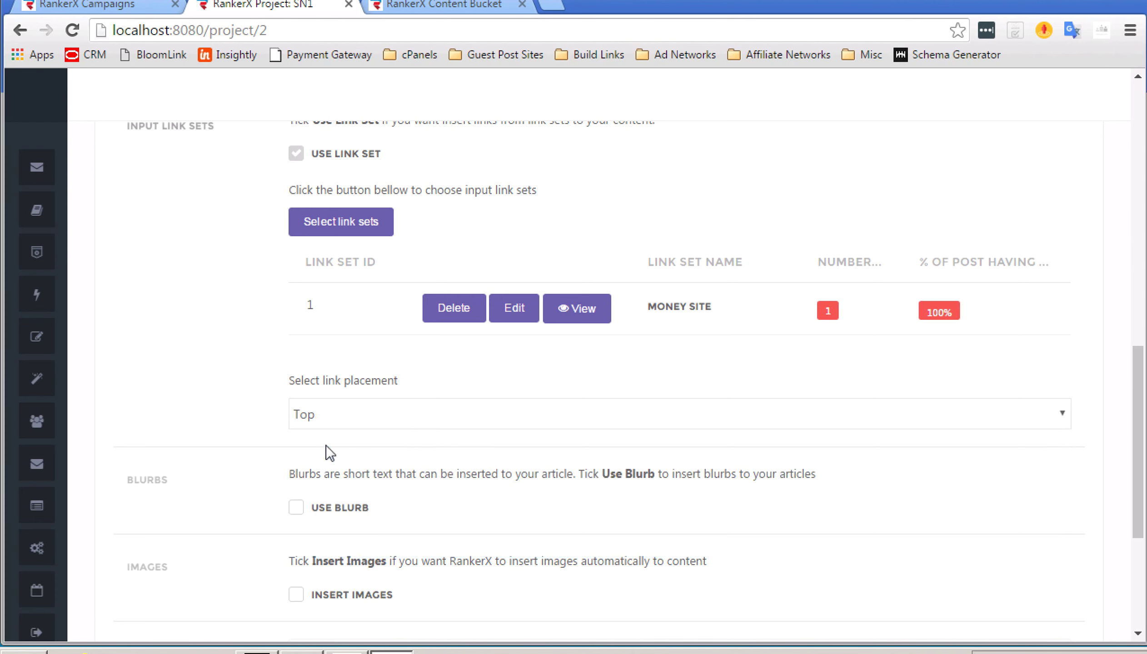
# - Add the tag "dog training" to the SN1 project
pyautogui.scroll(-2, 182, 352)
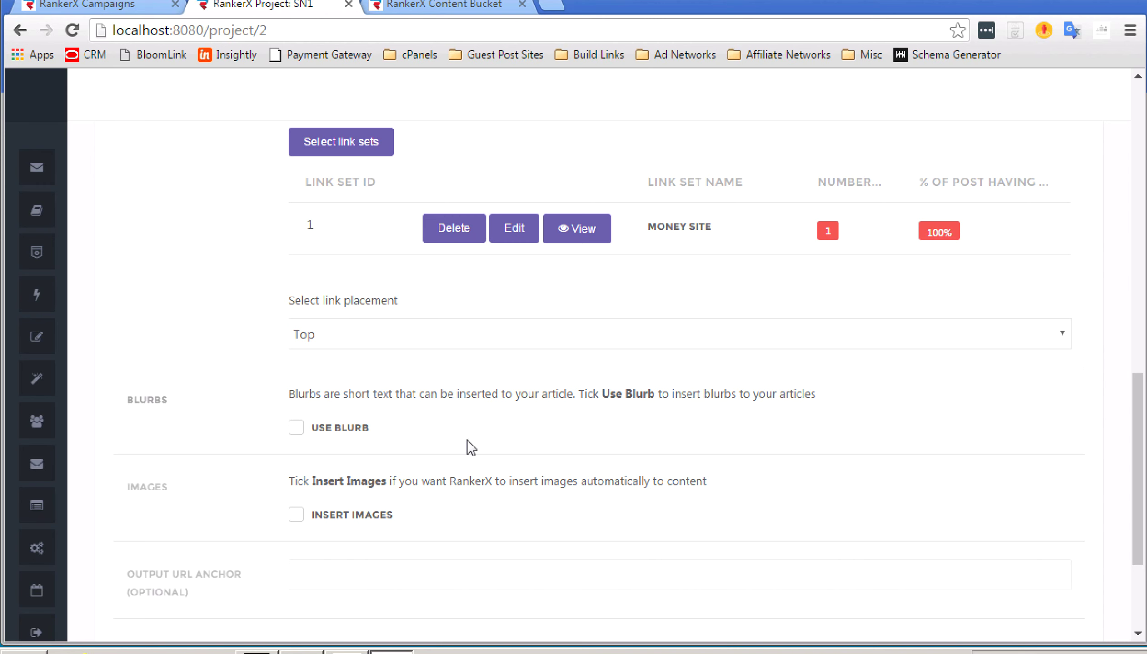
pyautogui.scroll(-1, 477, 429)
pyautogui.scroll(-1, 477, 429)
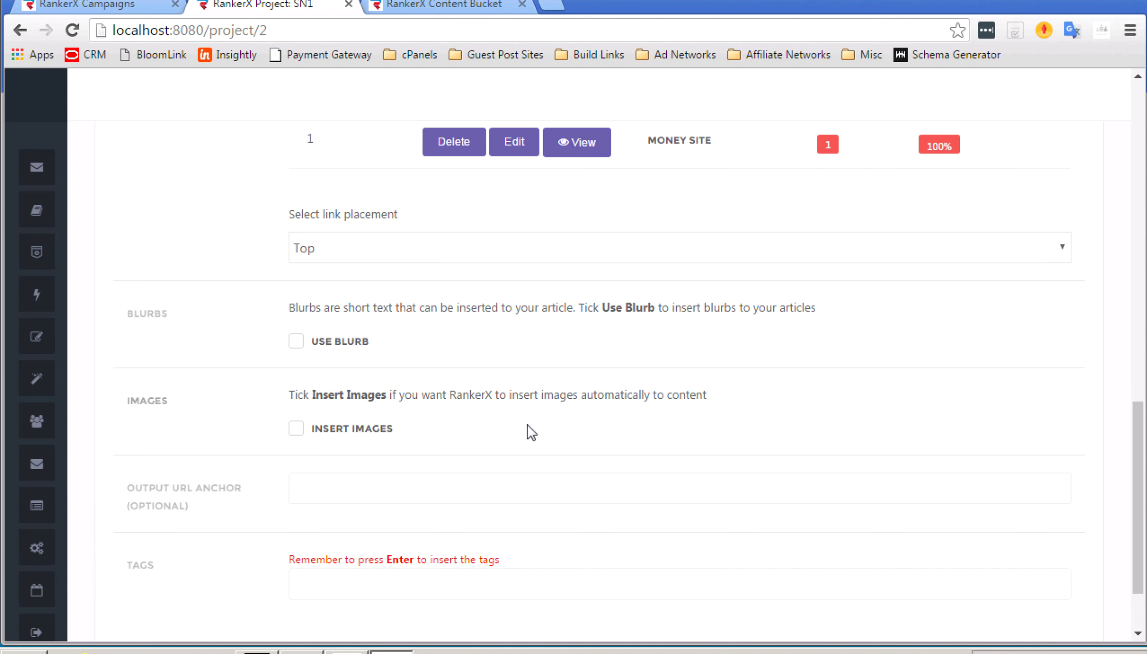
pyautogui.scroll(-1, 528, 426)
pyautogui.scroll(-1, 367, 418)
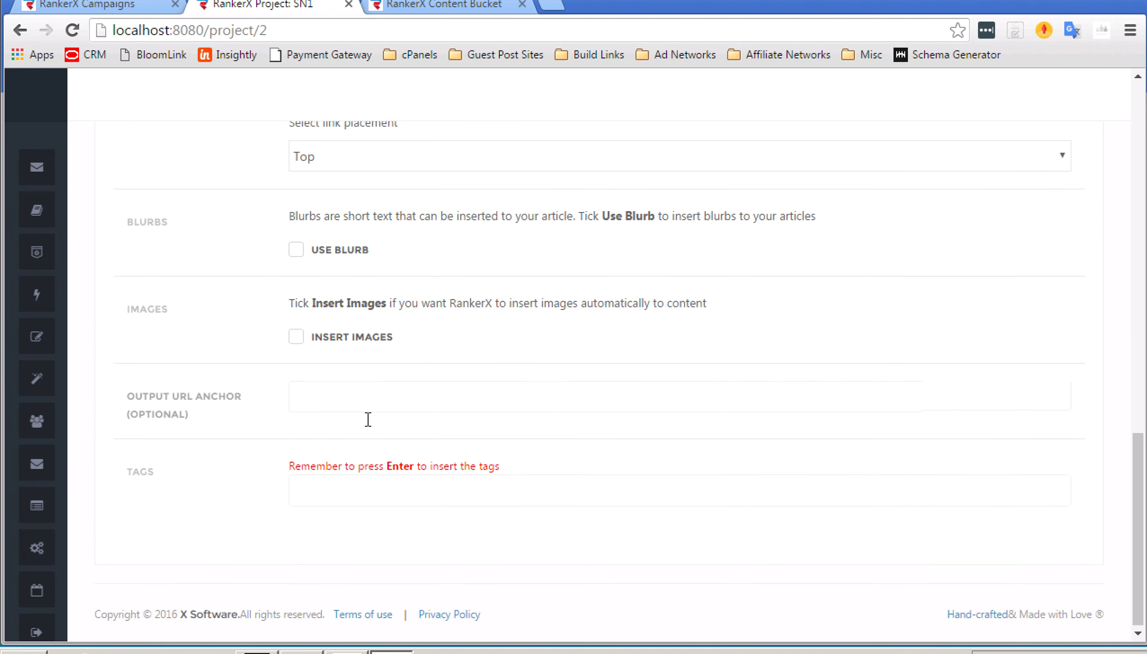
pyautogui.click(350, 485)
pyautogui.write('dog t')
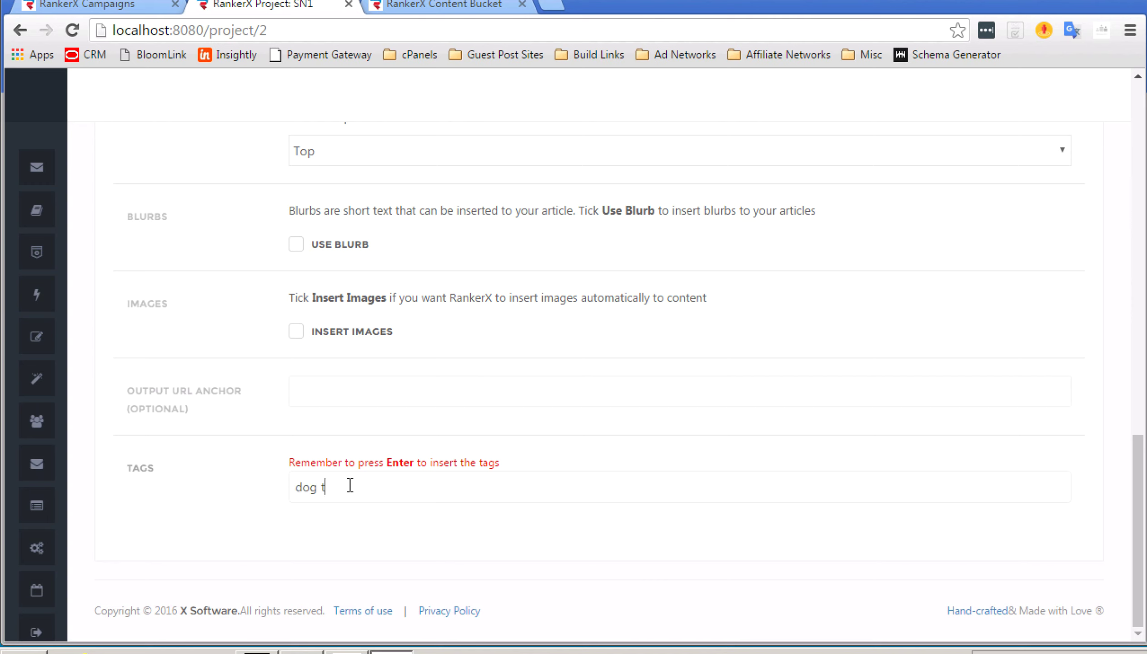
pyautogui.write('raining')
pyautogui.press('Return')
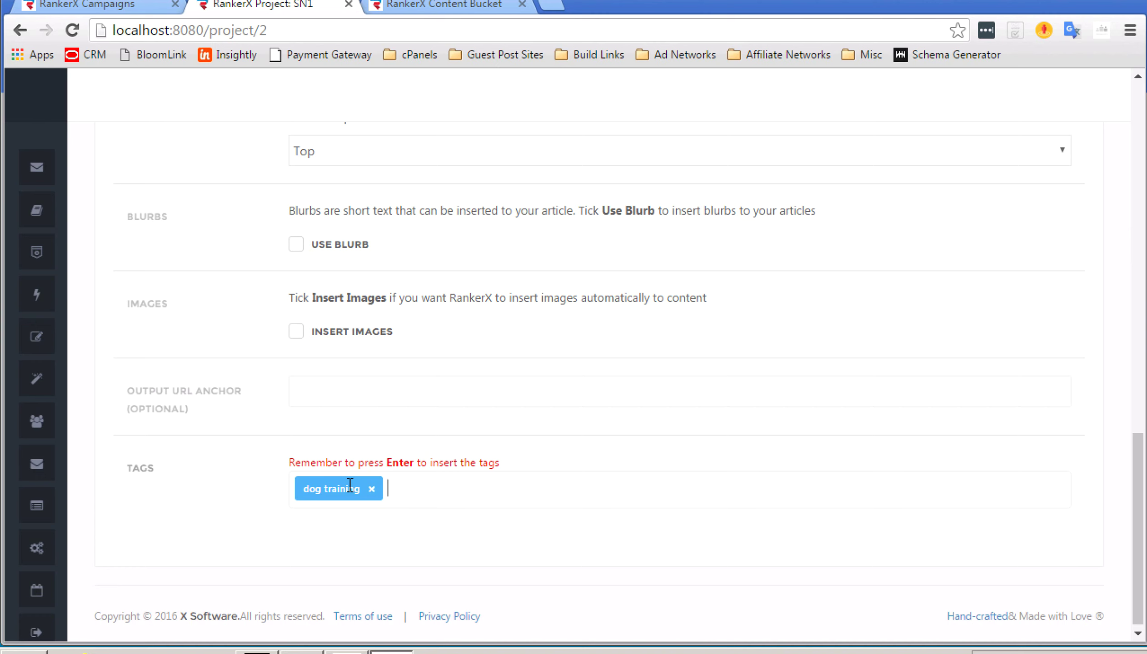
# - Check the SN1 project's site list and save the project changes
pyautogui.scroll(1, 498, 459)
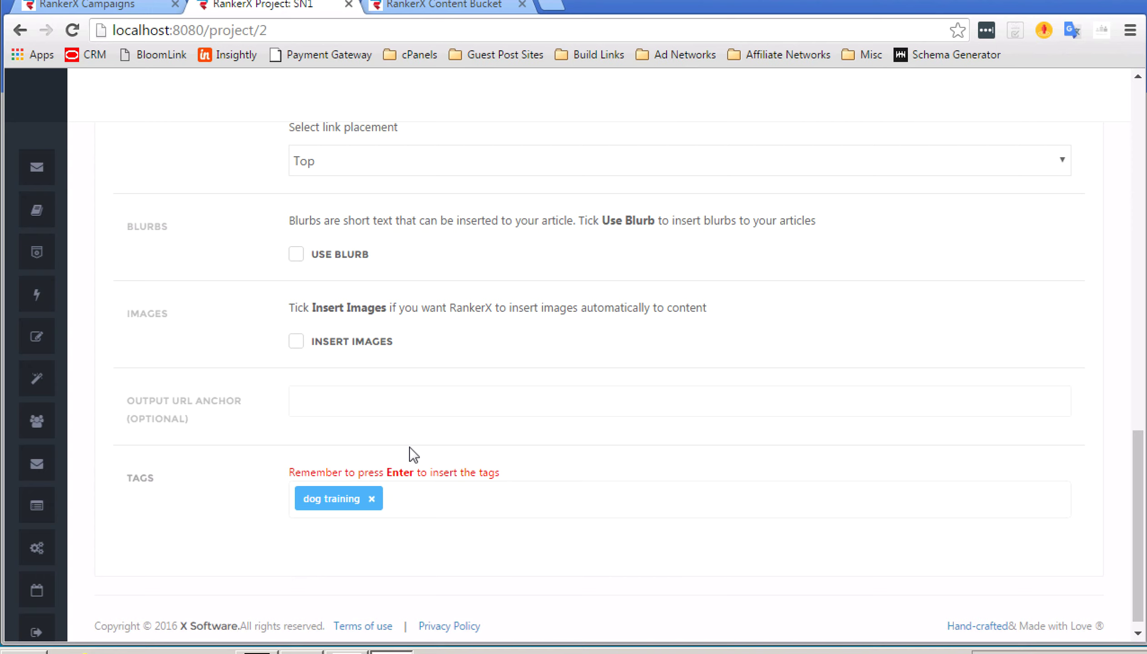
pyautogui.scroll(15, 409, 447)
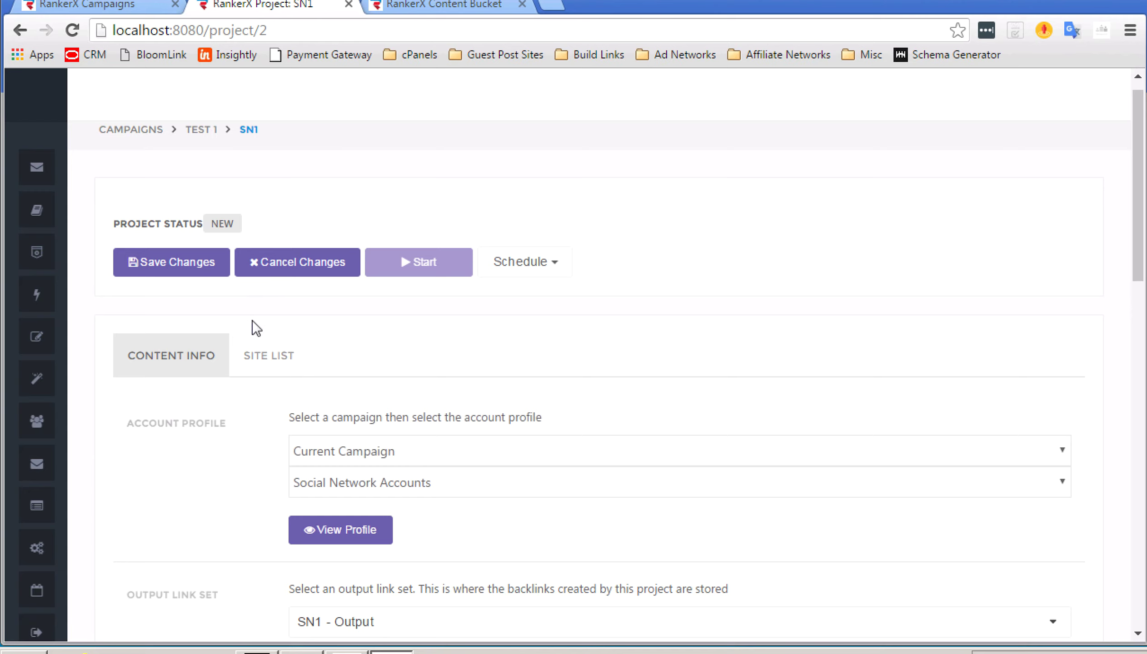
pyautogui.click(265, 360)
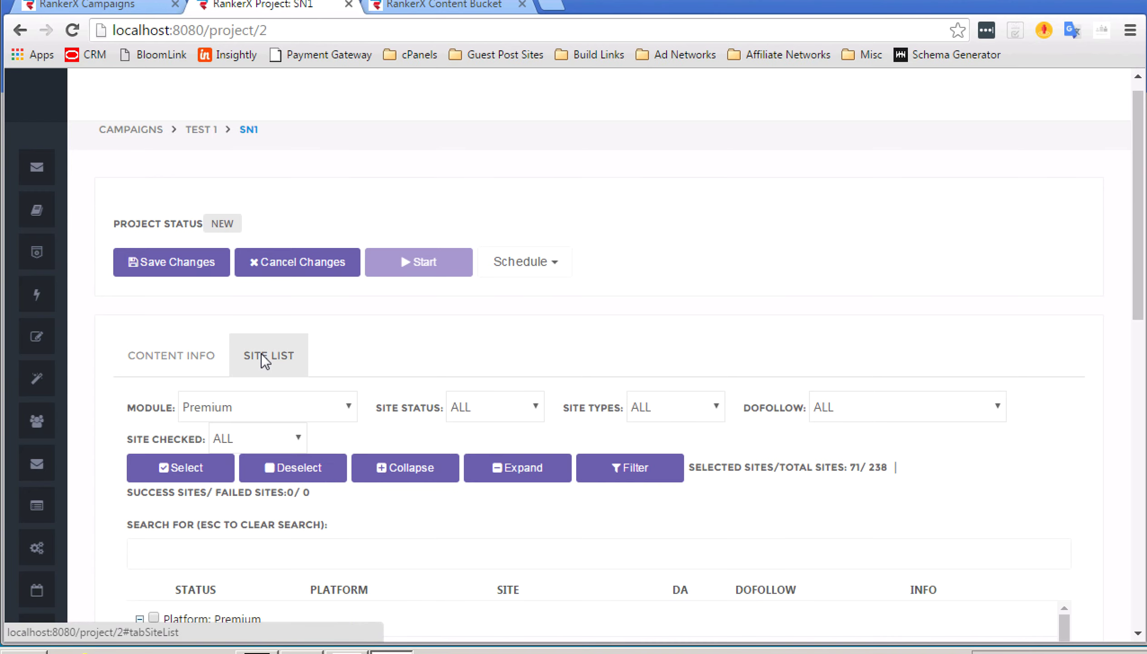
pyautogui.scroll(-4, 377, 393)
pyautogui.scroll(5, 231, 358)
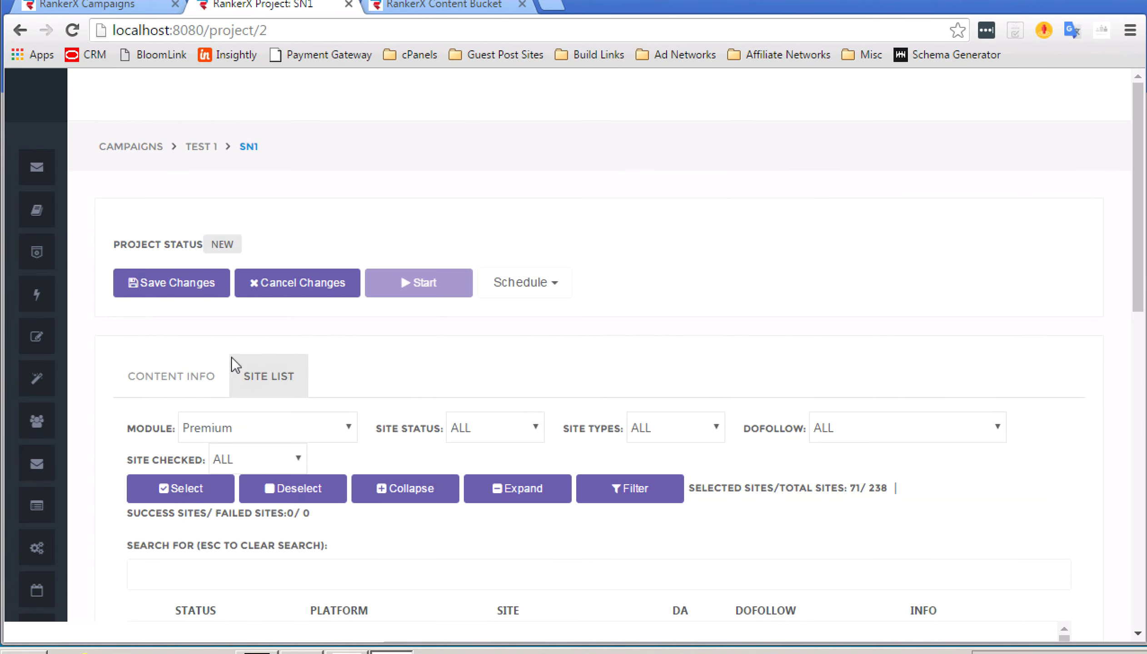
pyautogui.click(173, 294)
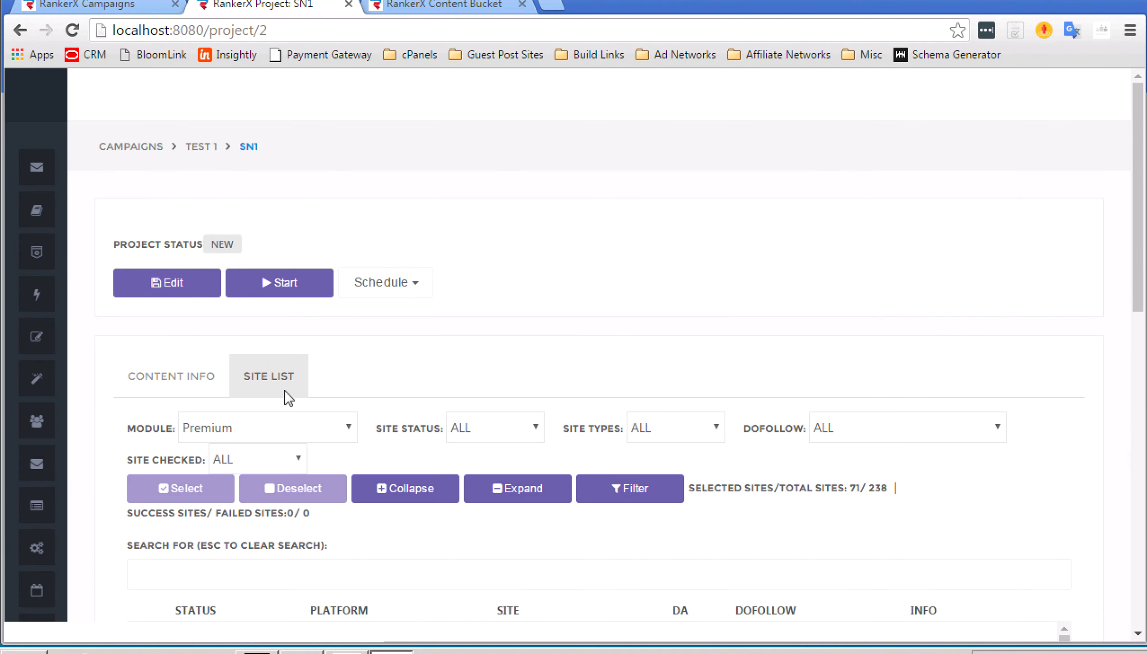
# - Start the SN1 project and look over its list of premium sites
pyautogui.scroll(-1, 504, 359)
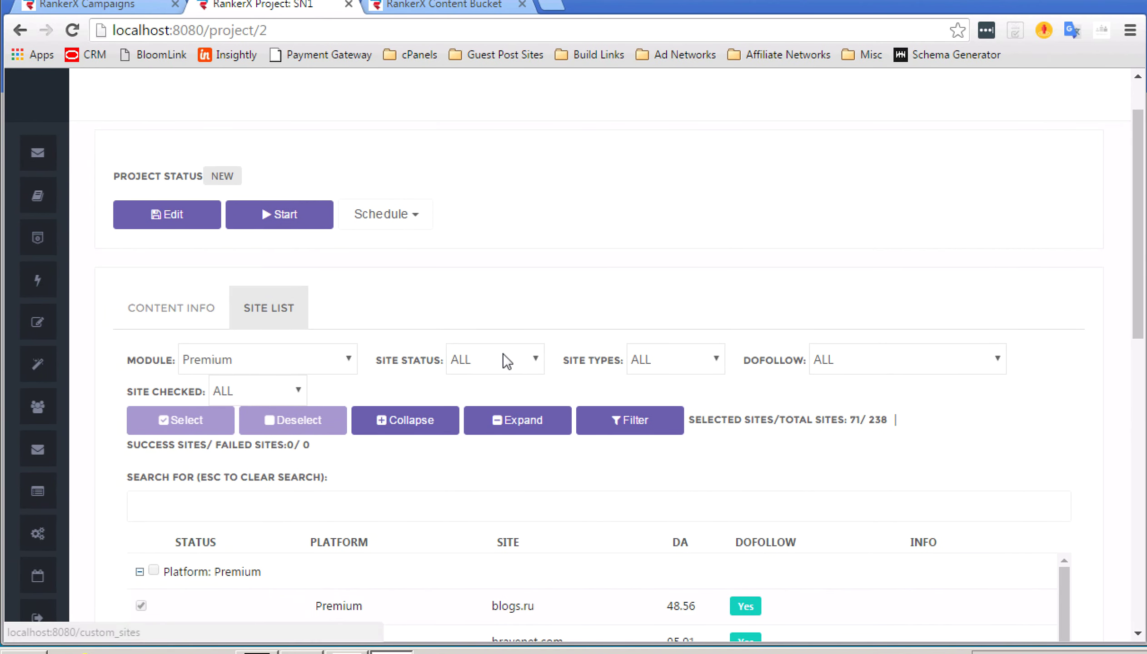
pyautogui.scroll(-1, 95, 301)
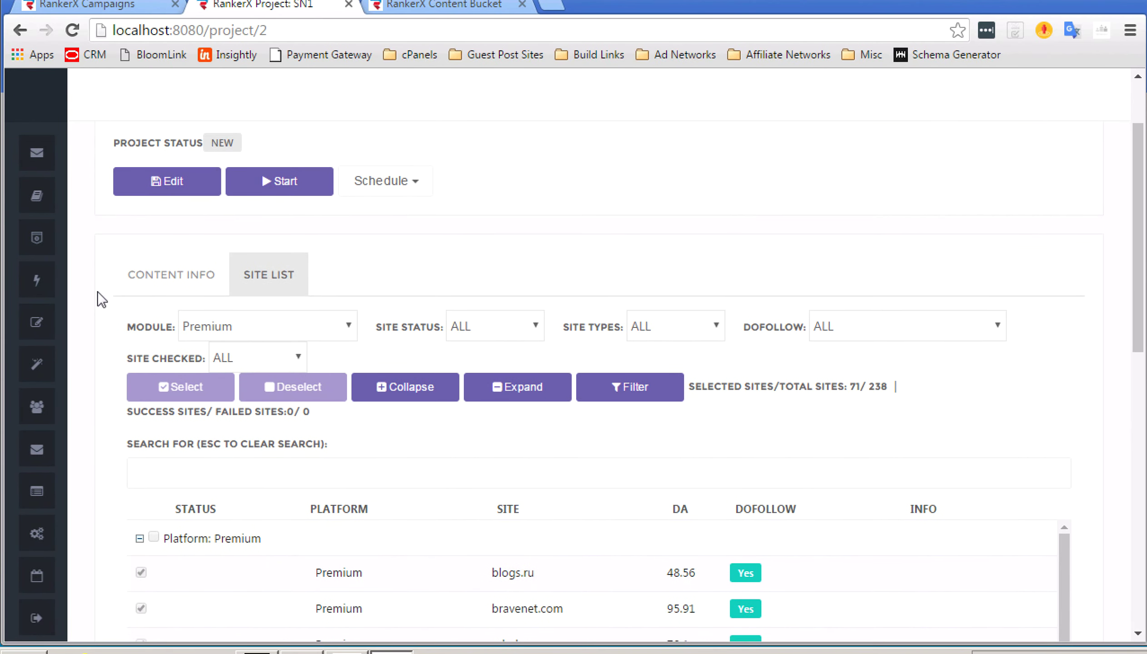
pyautogui.click(278, 182)
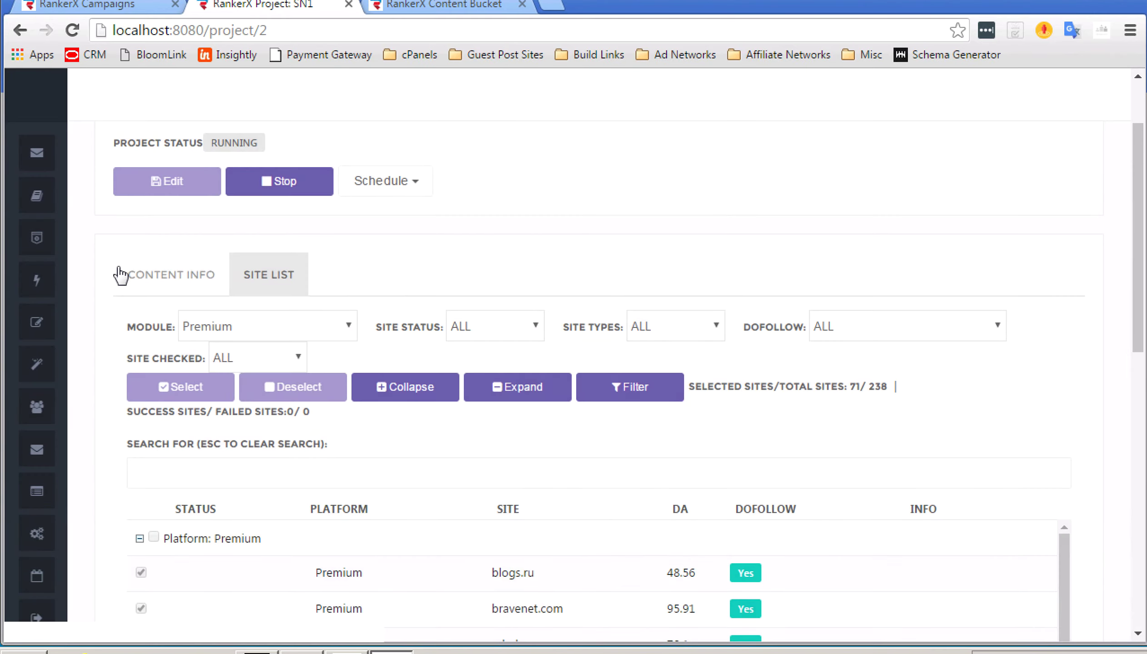
pyautogui.scroll(-1, 120, 275)
pyautogui.scroll(-7, 121, 276)
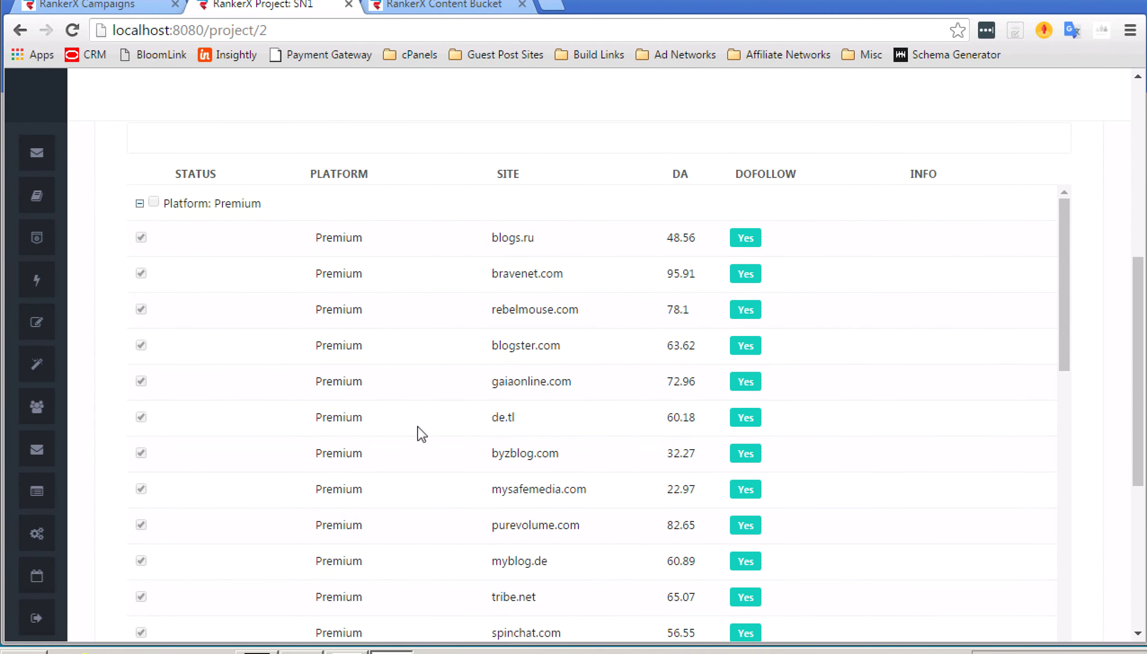
pyautogui.scroll(9, 427, 433)
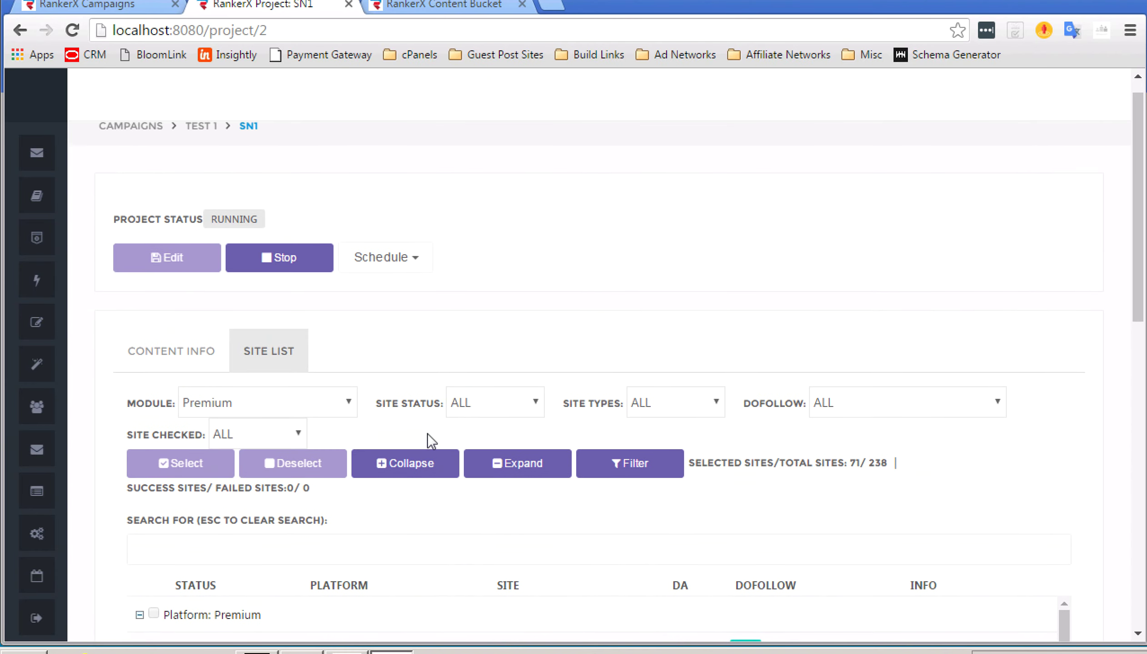
# - Sort the running SN1 project's premium site list by DA, highest first
pyautogui.scroll(-2, 427, 434)
pyautogui.scroll(-3, 427, 434)
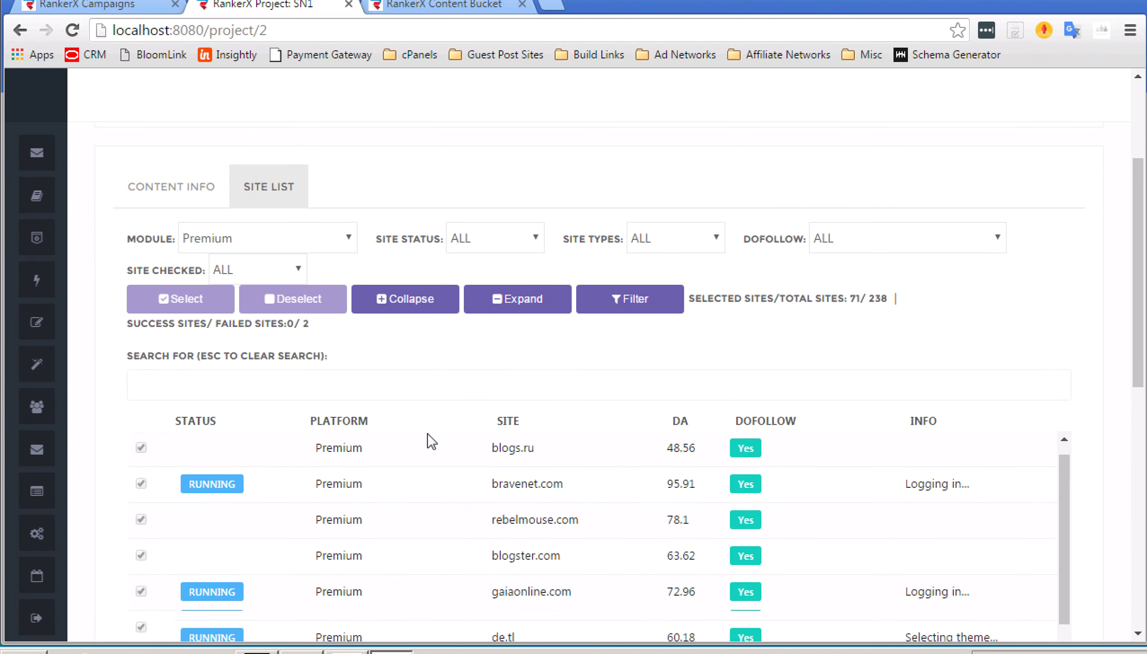
pyautogui.scroll(-1, 437, 504)
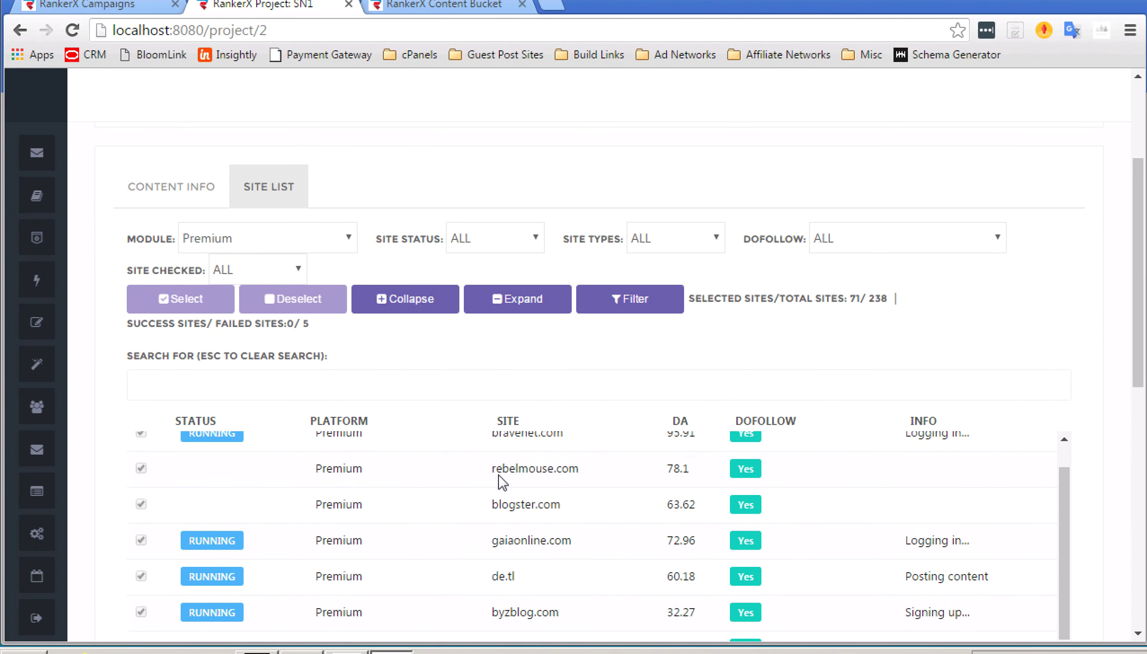
pyautogui.click(680, 421)
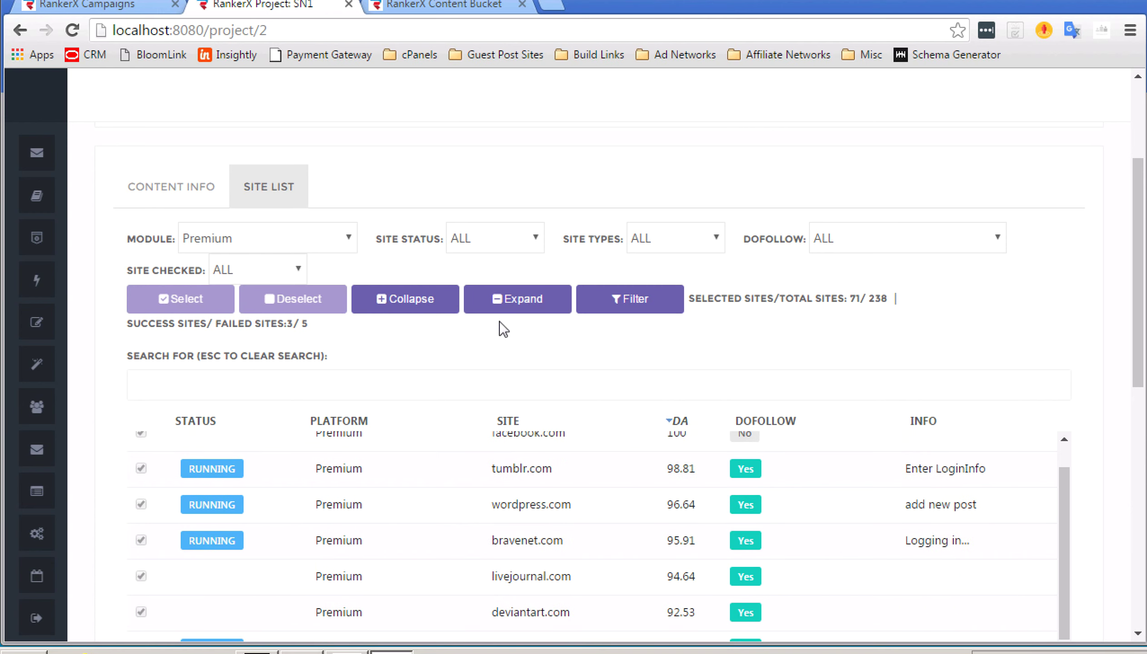
# - Examine the submission status and info of the higher-DA premium sites while the project runs
pyautogui.scroll(-1, 501, 327)
pyautogui.scroll(-3, 505, 466)
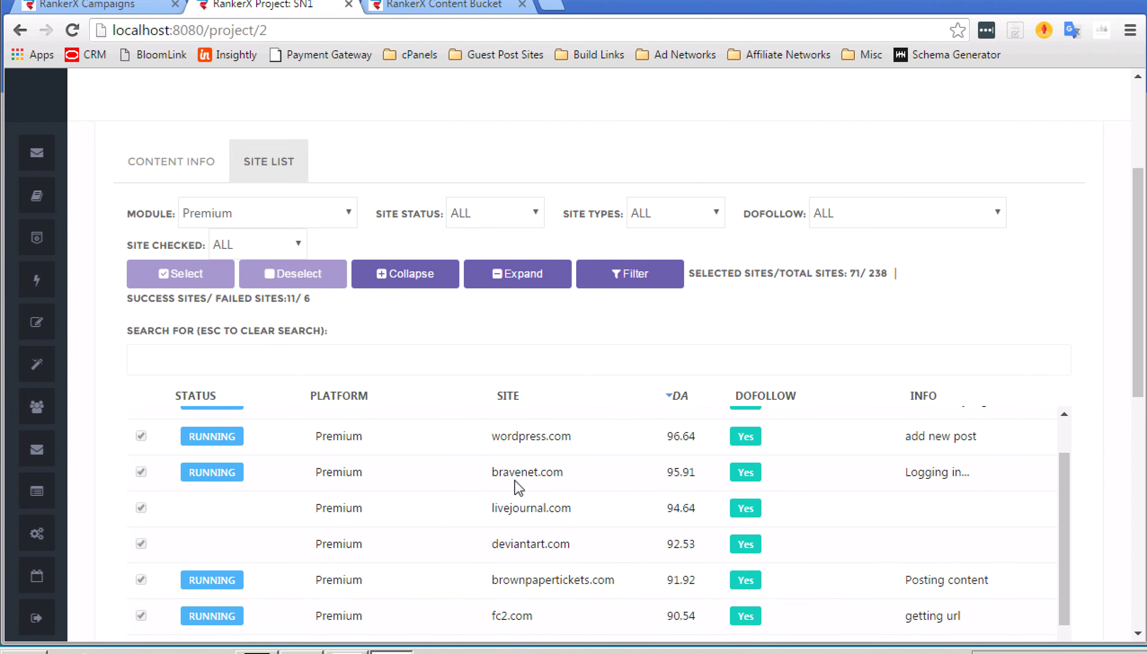
pyautogui.scroll(-5, 515, 480)
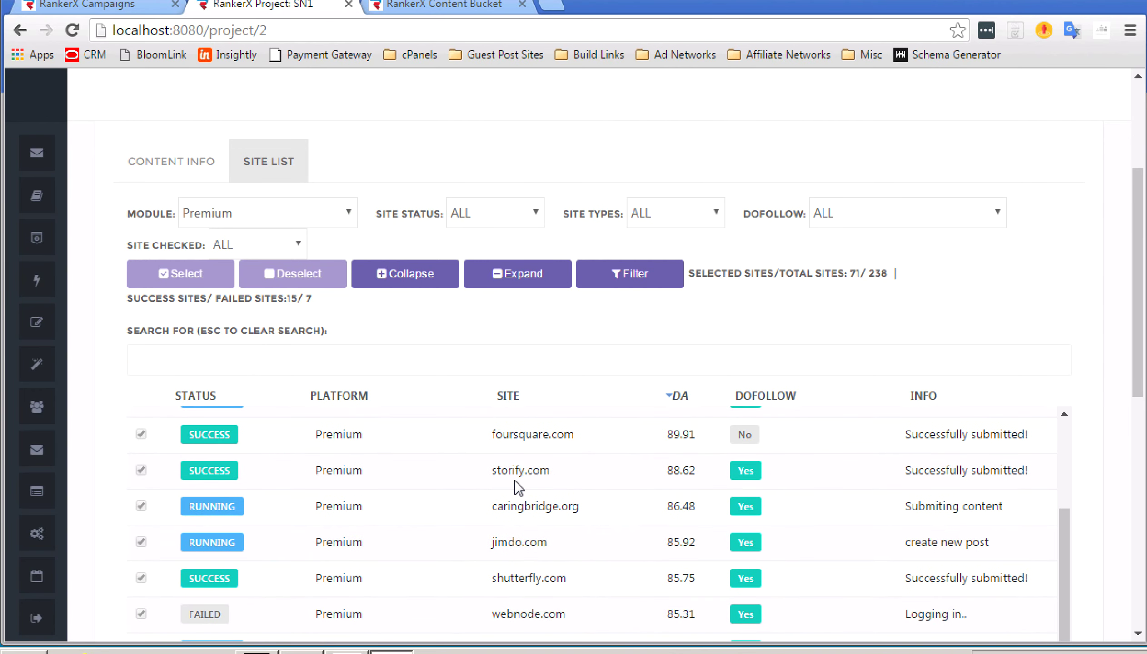
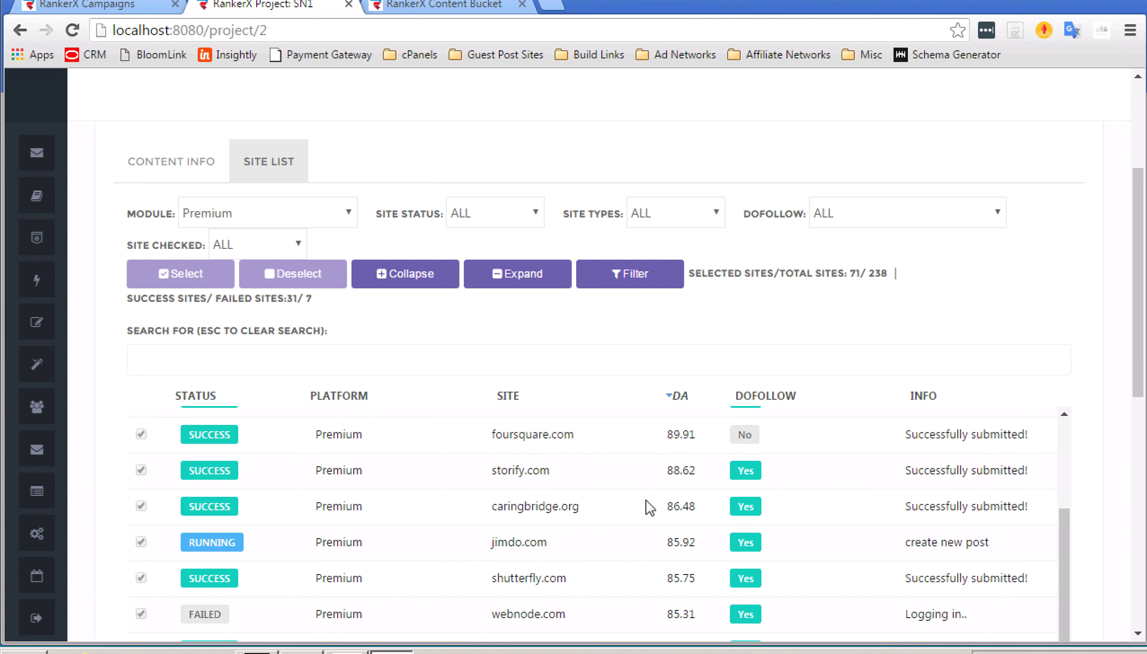
pyautogui.scroll(-2, 646, 500)
pyautogui.scroll(-6, 645, 501)
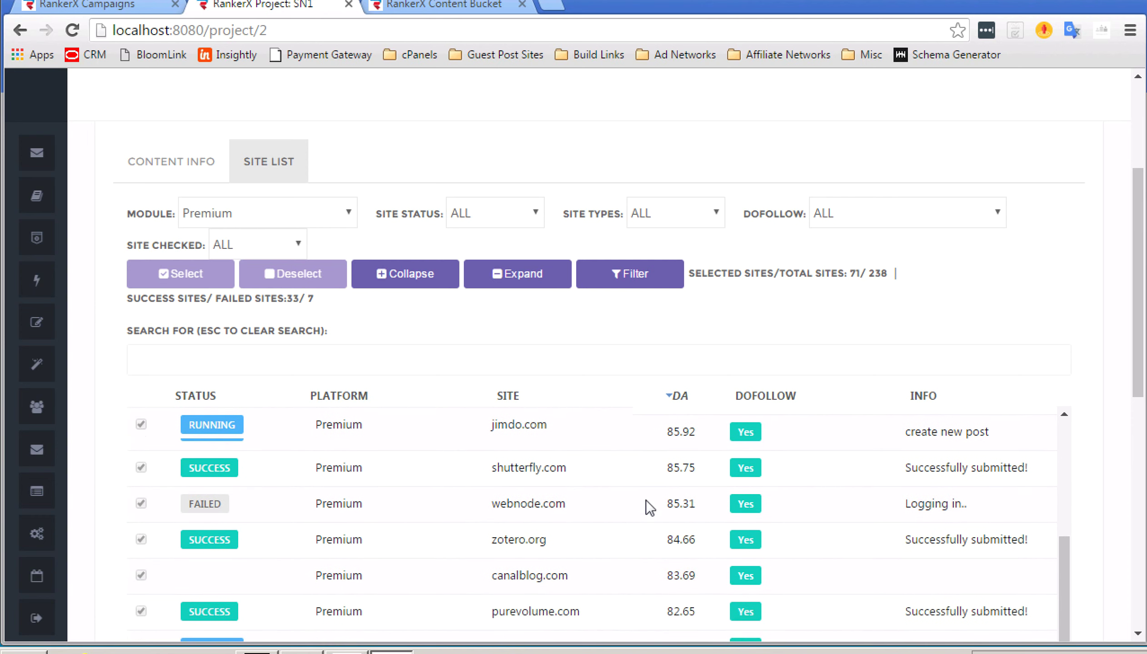
pyautogui.scroll(-6, 645, 500)
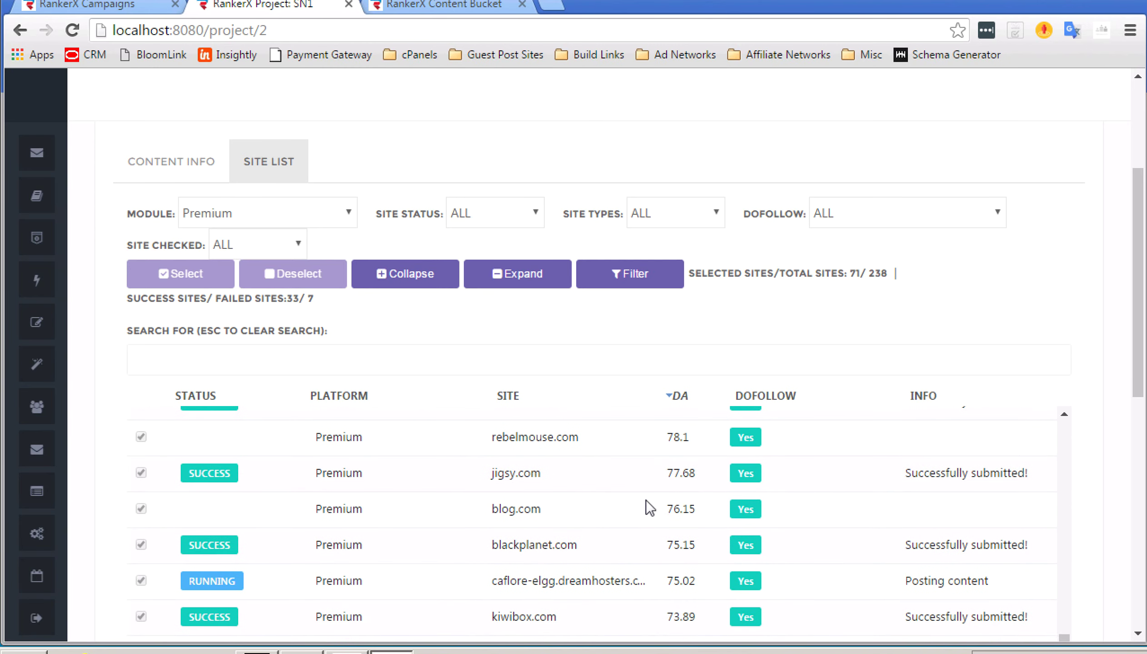
pyautogui.scroll(3, 646, 500)
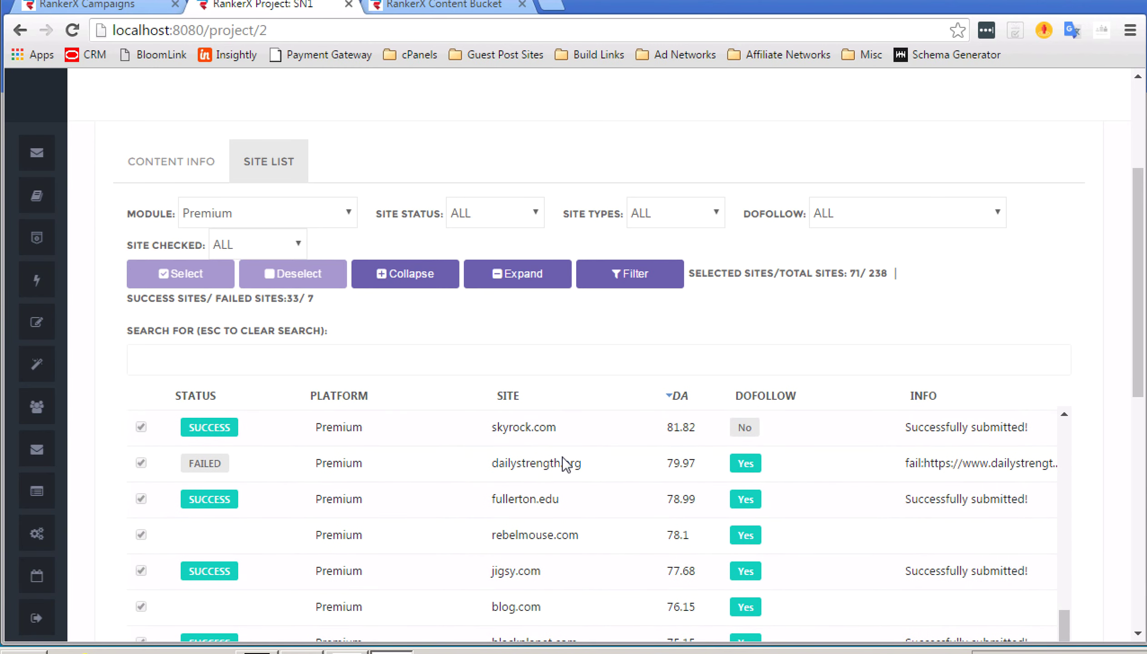
pyautogui.scroll(-5, 1105, 493)
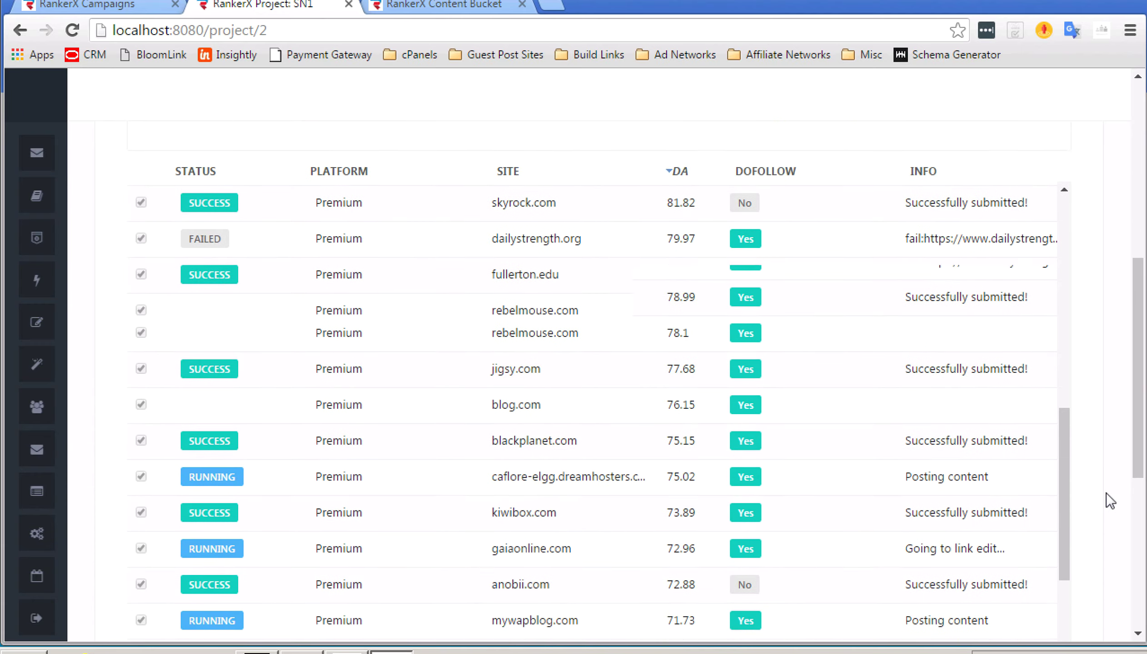
pyautogui.scroll(4, 843, 323)
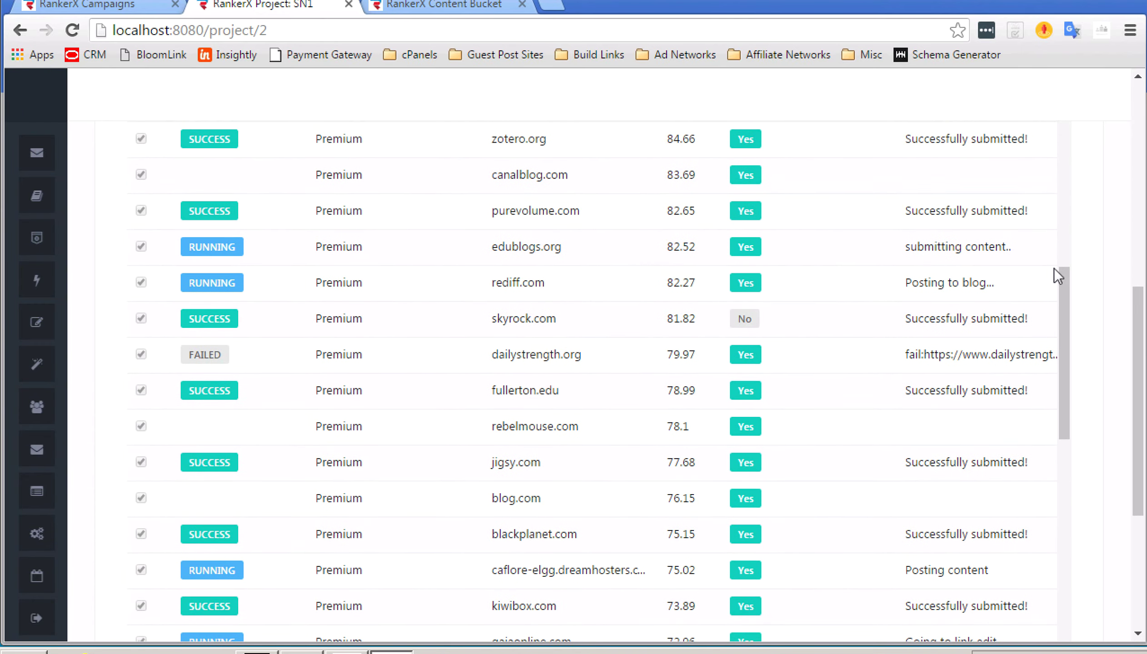
# - Narrow the Info column so that the whole site table fits in its width
pyautogui.scroll(-5, 1090, 290)
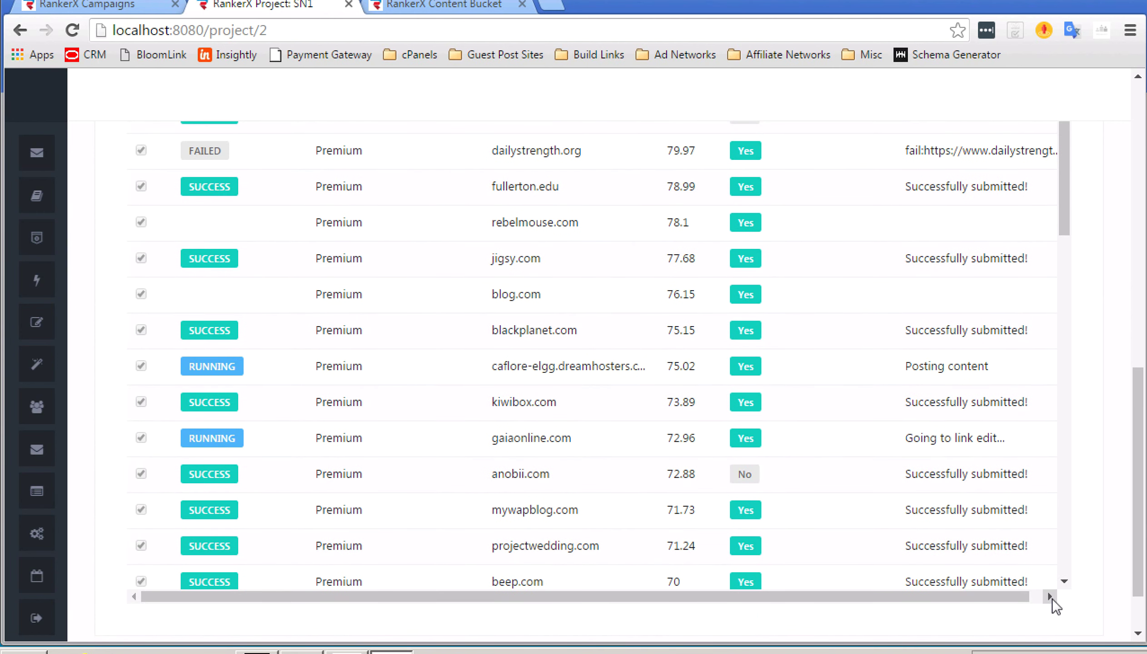
pyautogui.click(1051, 597)
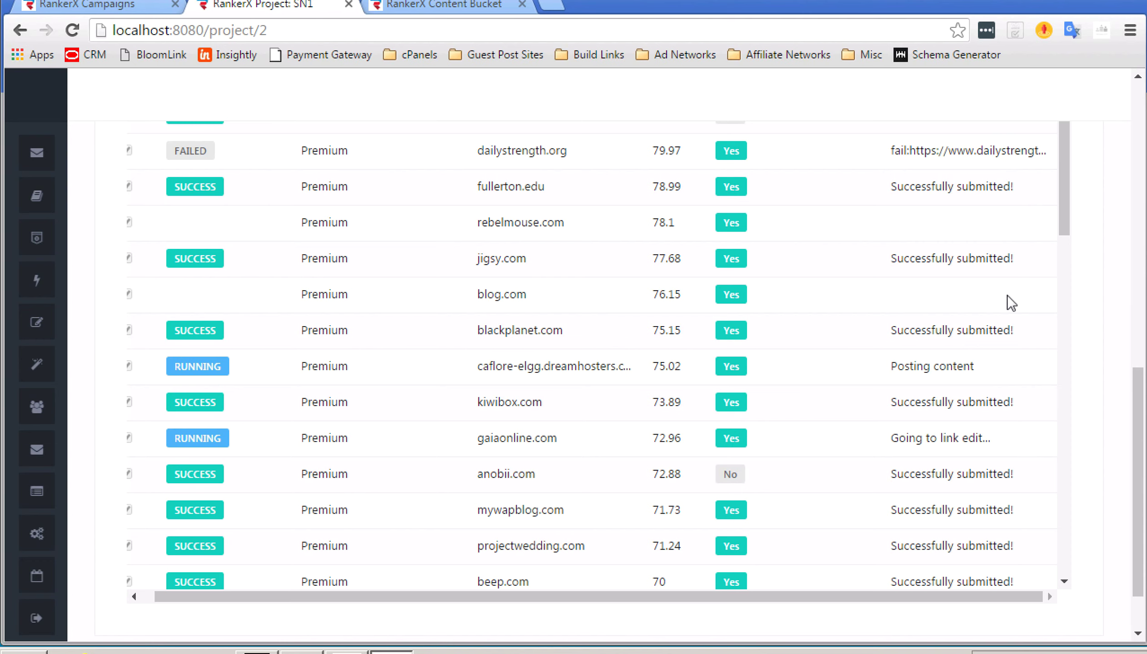
pyautogui.scroll(15, 1011, 303)
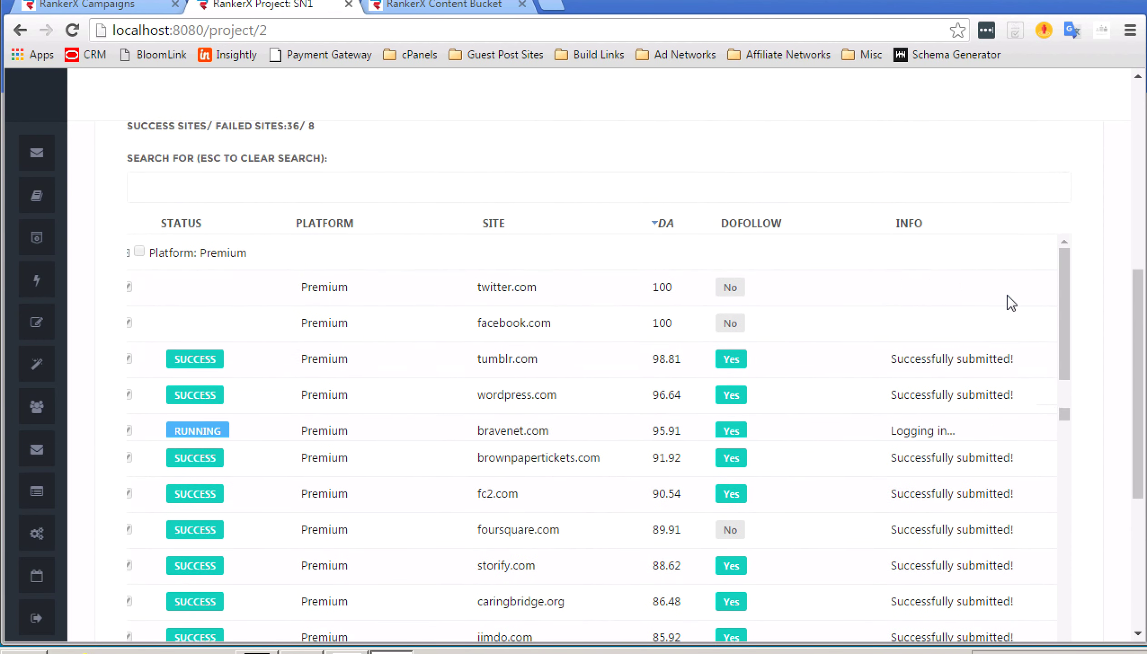
pyautogui.scroll(2, 1007, 295)
pyautogui.scroll(-2, 1008, 296)
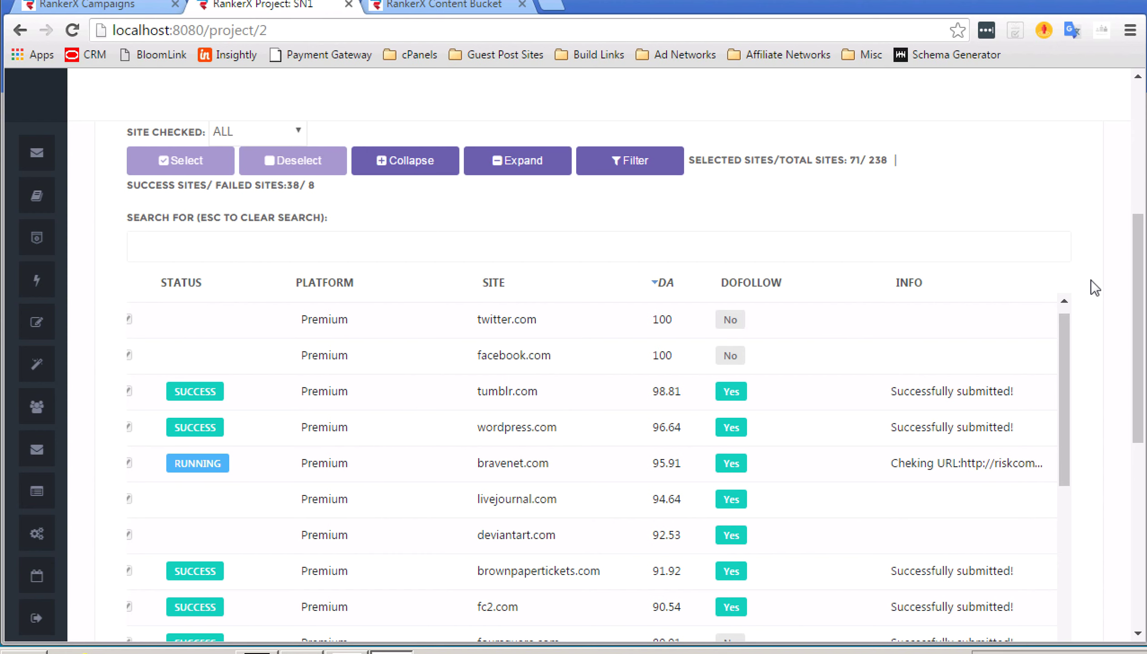
pyautogui.moveTo(882, 280); pyautogui.dragTo(795, 284)
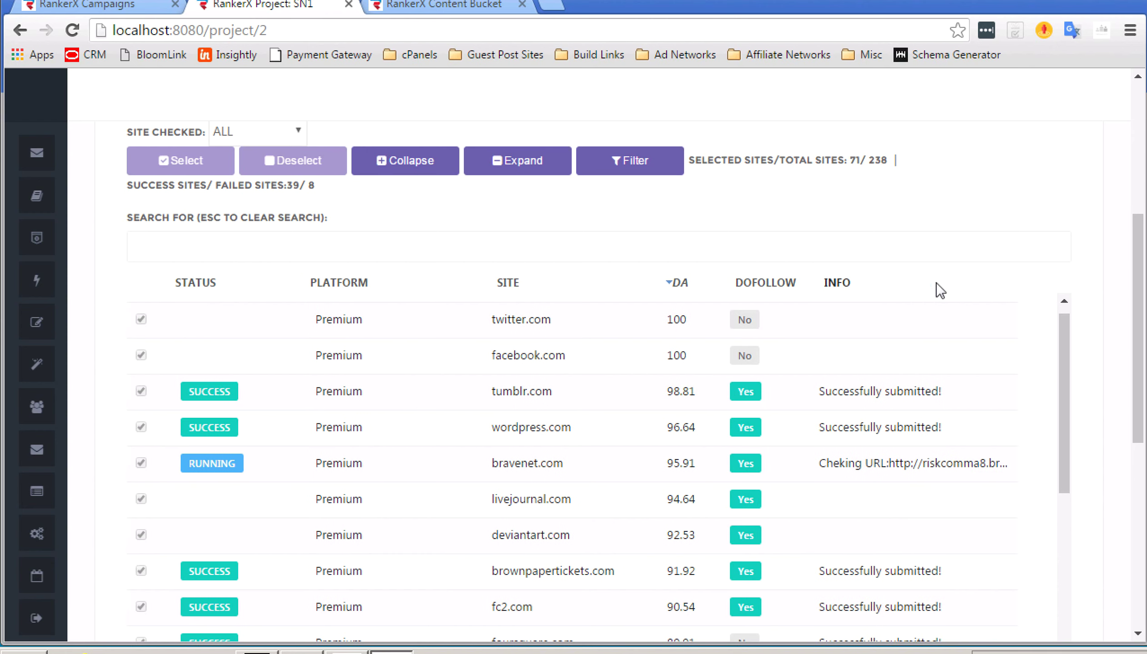
pyautogui.click(1016, 285)
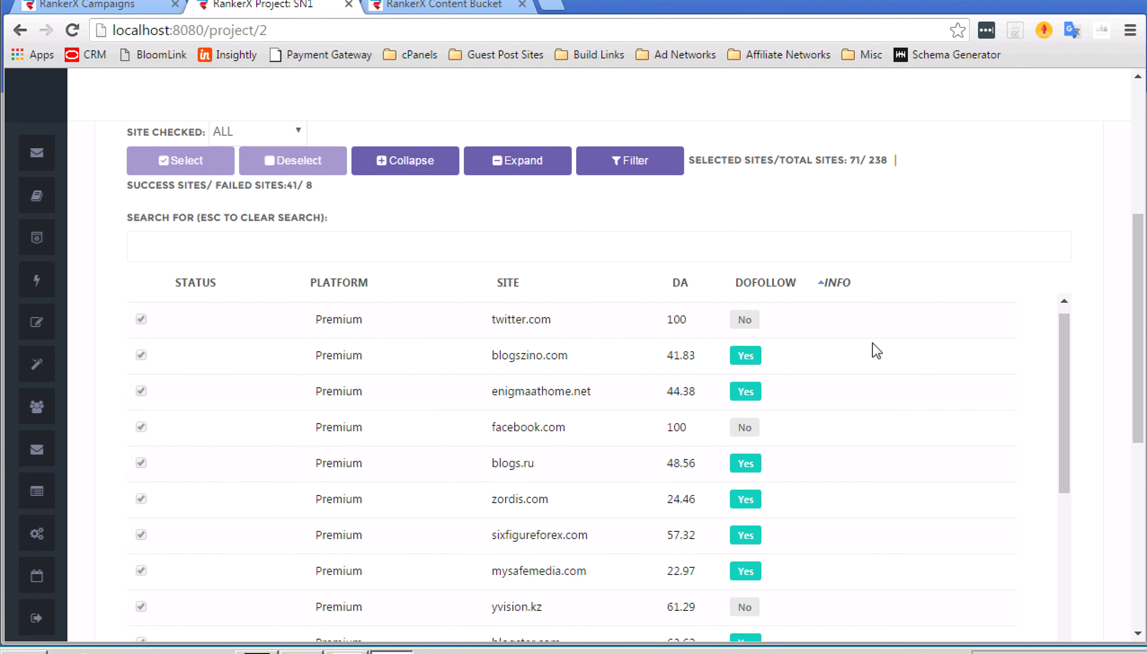
pyautogui.scroll(-8, 872, 342)
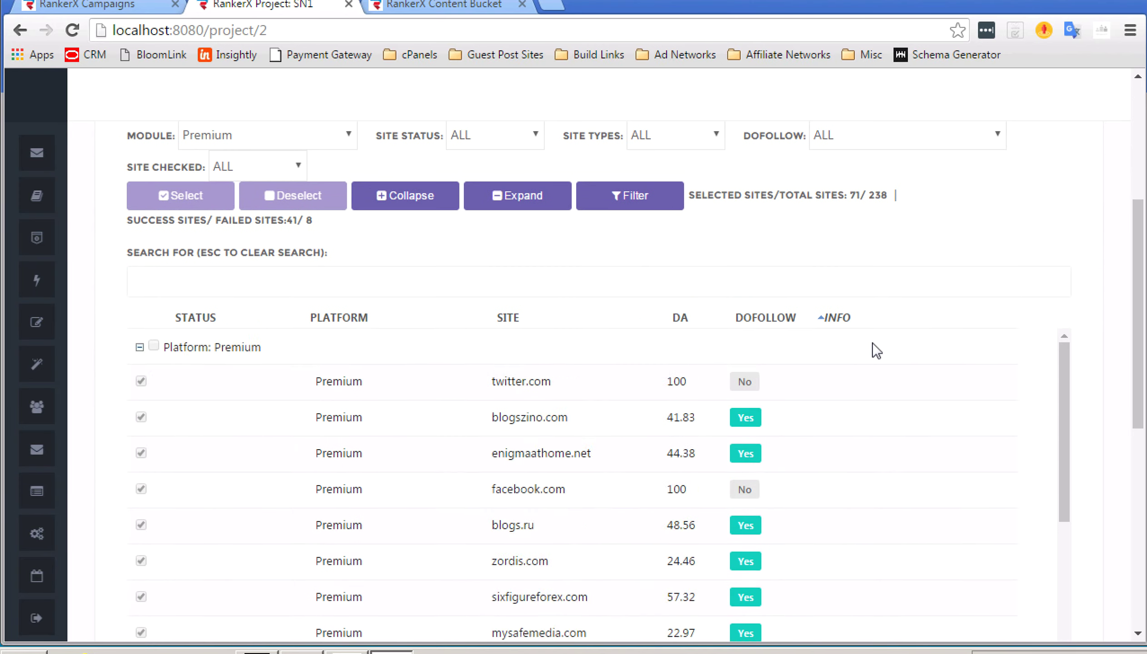
pyautogui.click(686, 317)
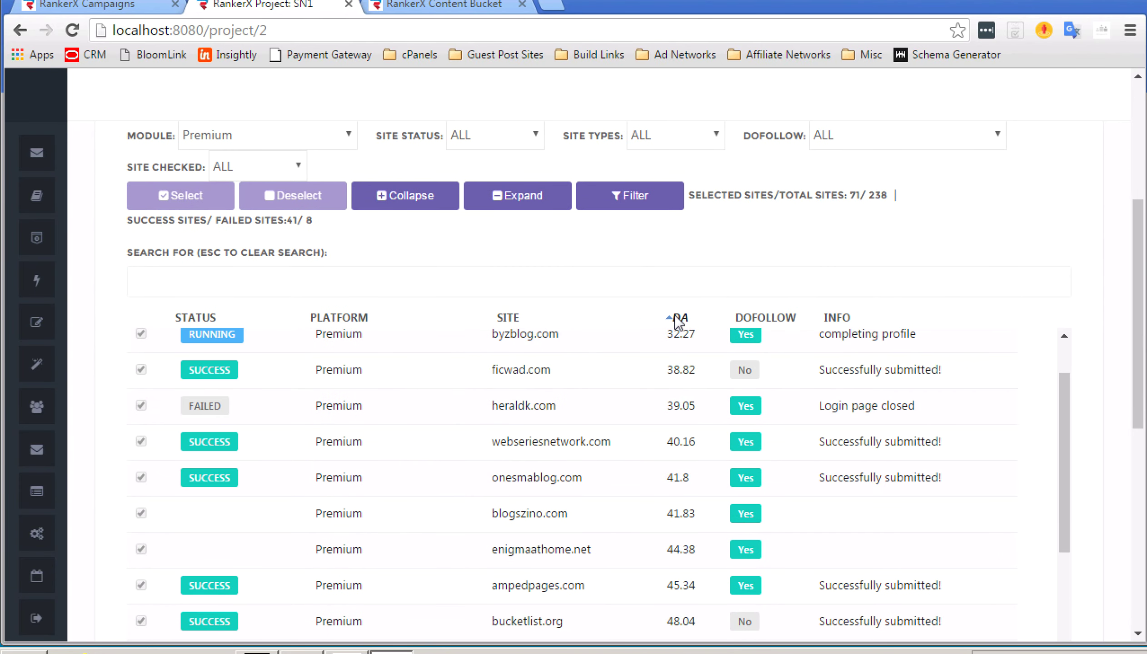
pyautogui.click(674, 314)
# - Review the status and info messages of all selected premium sites, from the highest DA down to the lowest
pyautogui.scroll(-4, 568, 374)
pyautogui.scroll(5, 557, 399)
pyautogui.scroll(1, 556, 398)
pyautogui.scroll(-1, 557, 399)
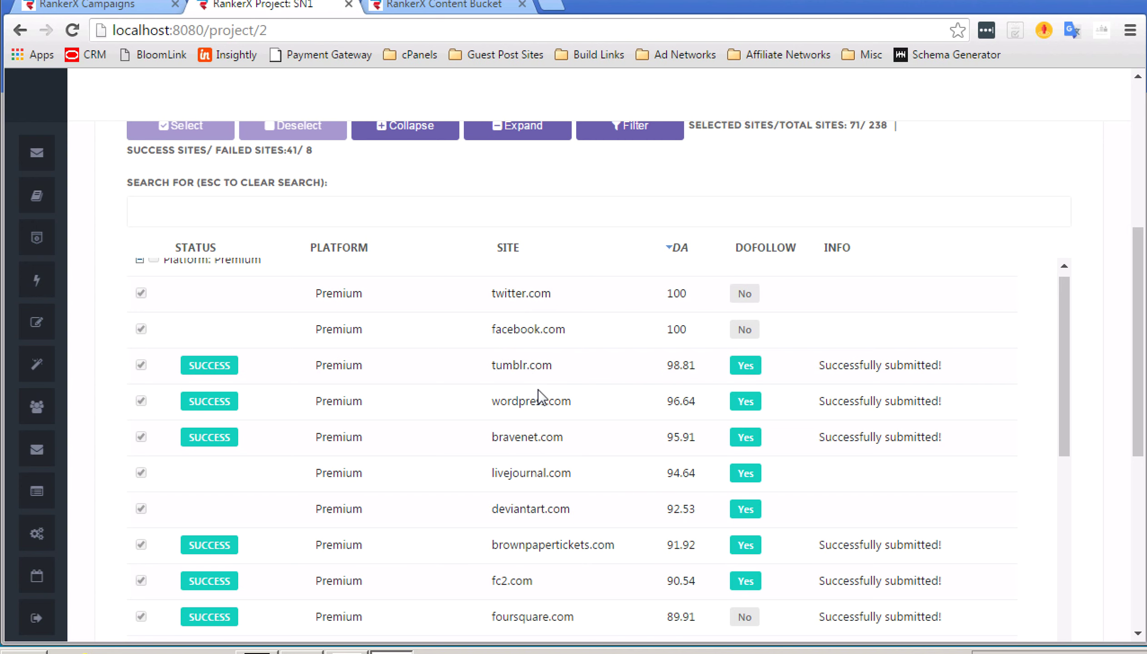
pyautogui.scroll(-3, 562, 420)
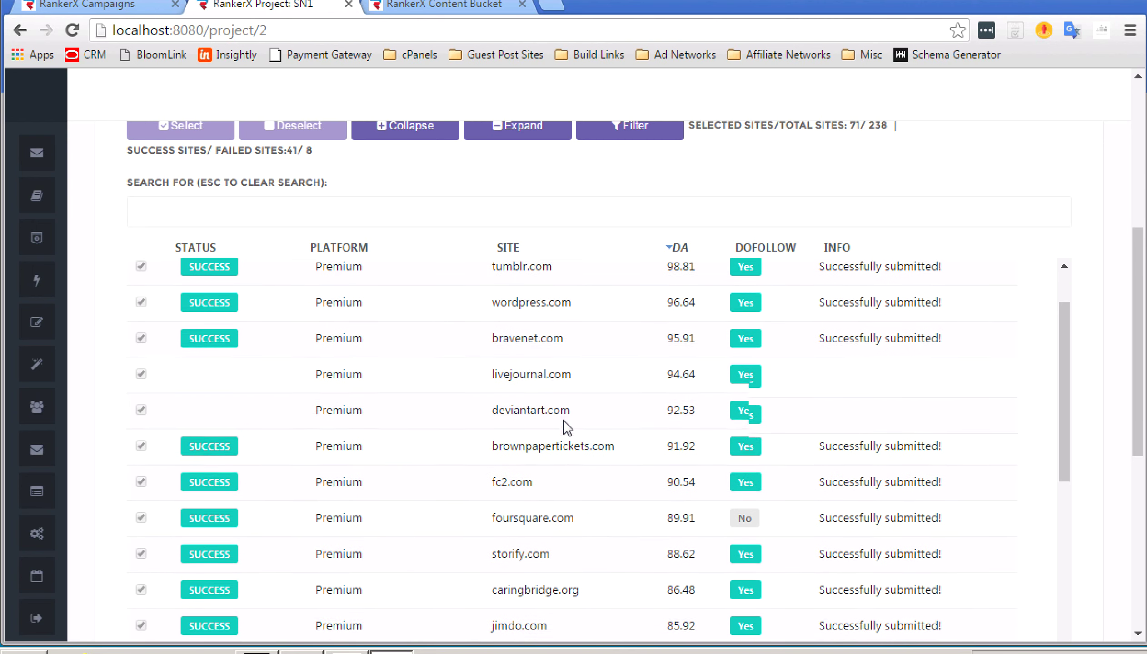
pyautogui.scroll(-10, 562, 420)
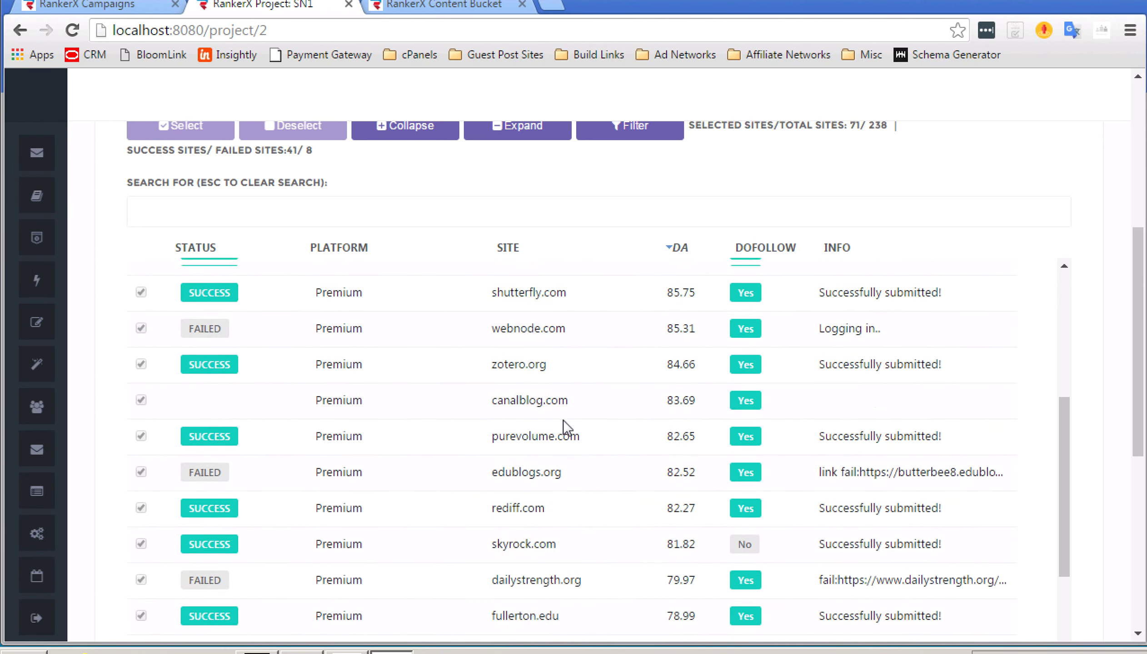
pyautogui.scroll(-14, 563, 420)
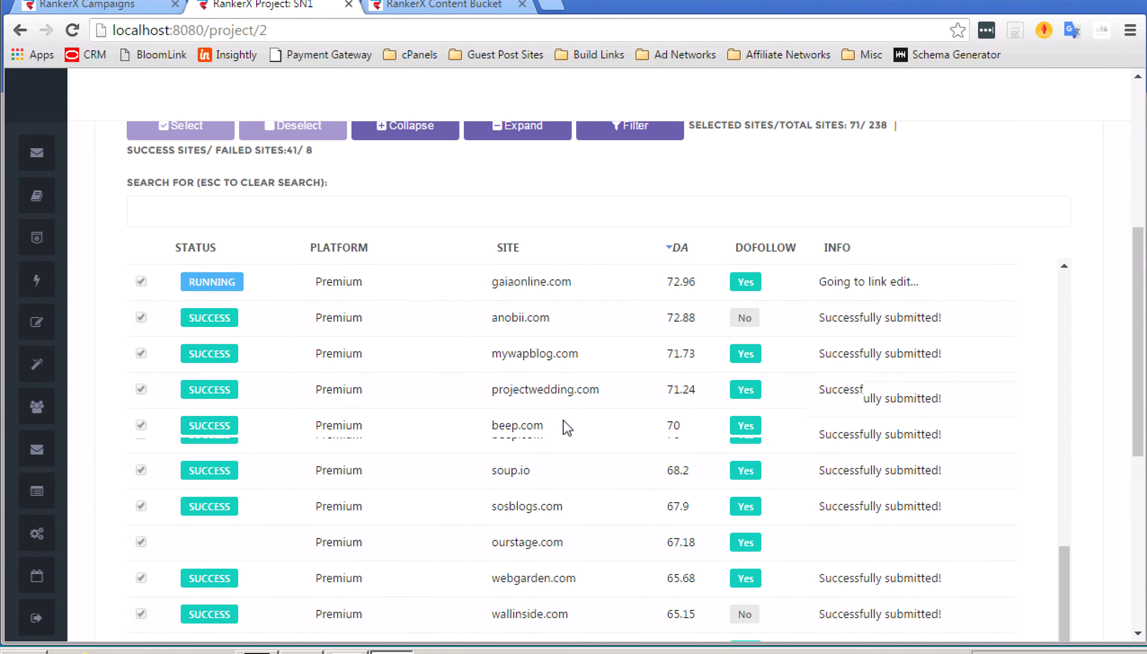
pyautogui.scroll(-15, 563, 420)
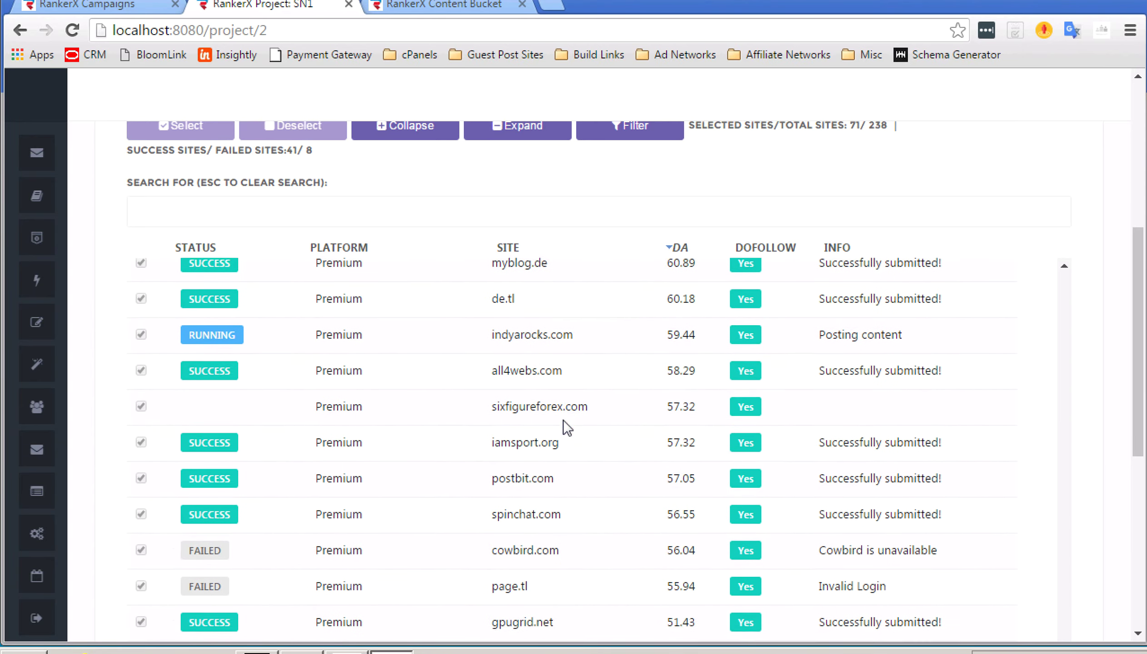
pyautogui.scroll(-5, 562, 419)
pyautogui.scroll(3, 562, 420)
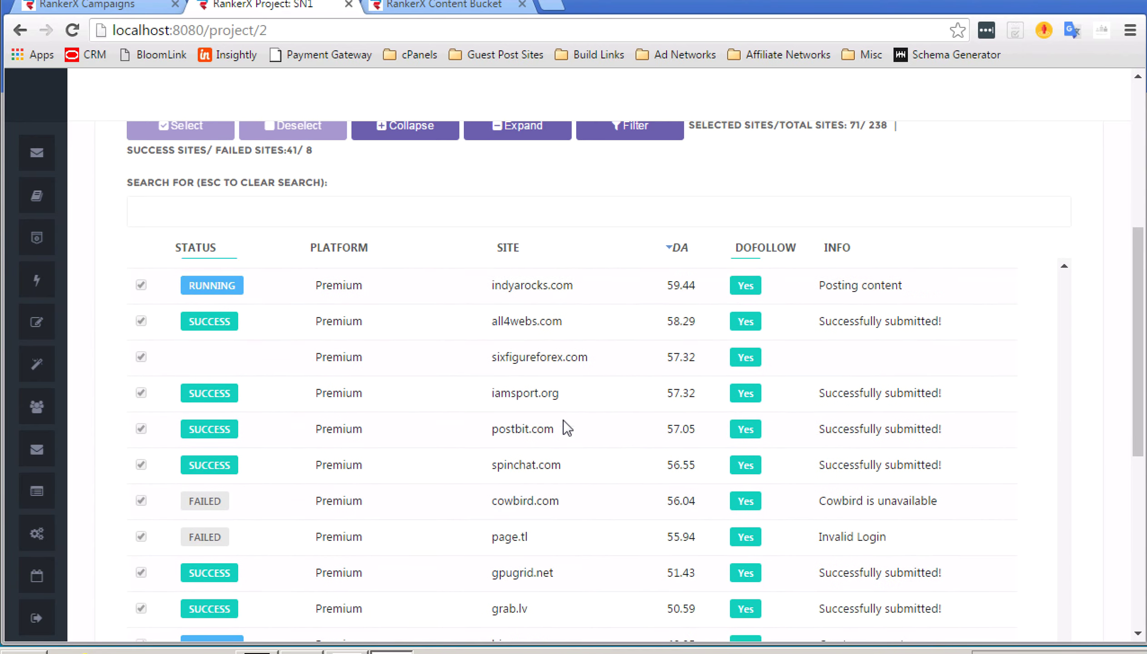
pyautogui.scroll(4, 562, 419)
pyautogui.scroll(-3, 563, 420)
pyautogui.scroll(-4, 562, 420)
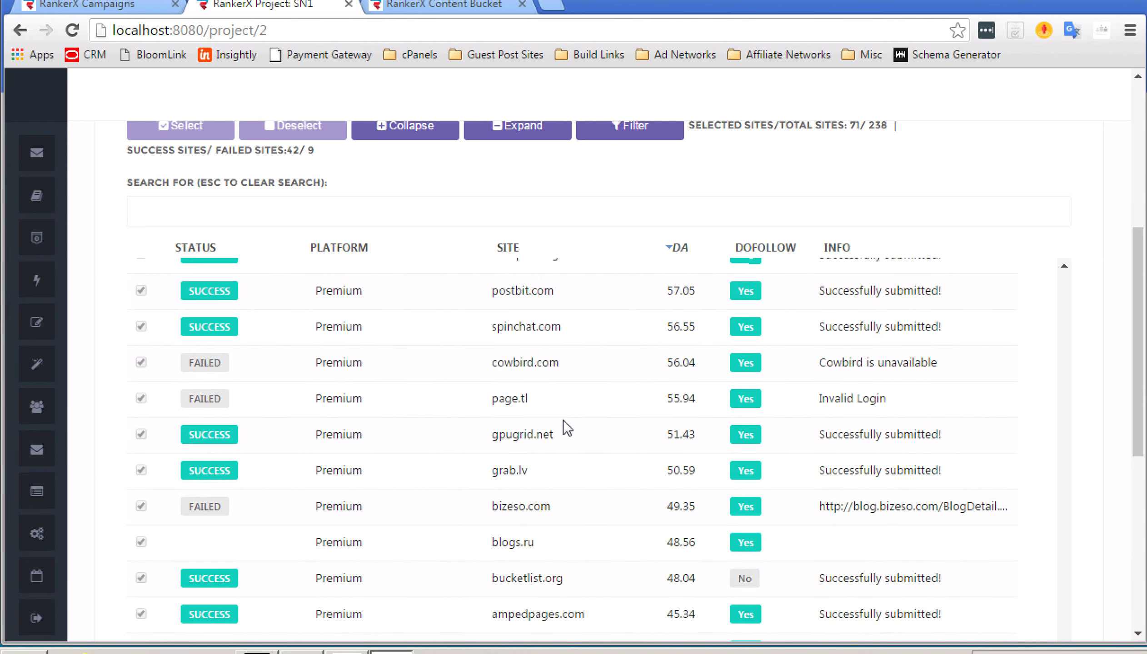
pyautogui.scroll(-1, 562, 420)
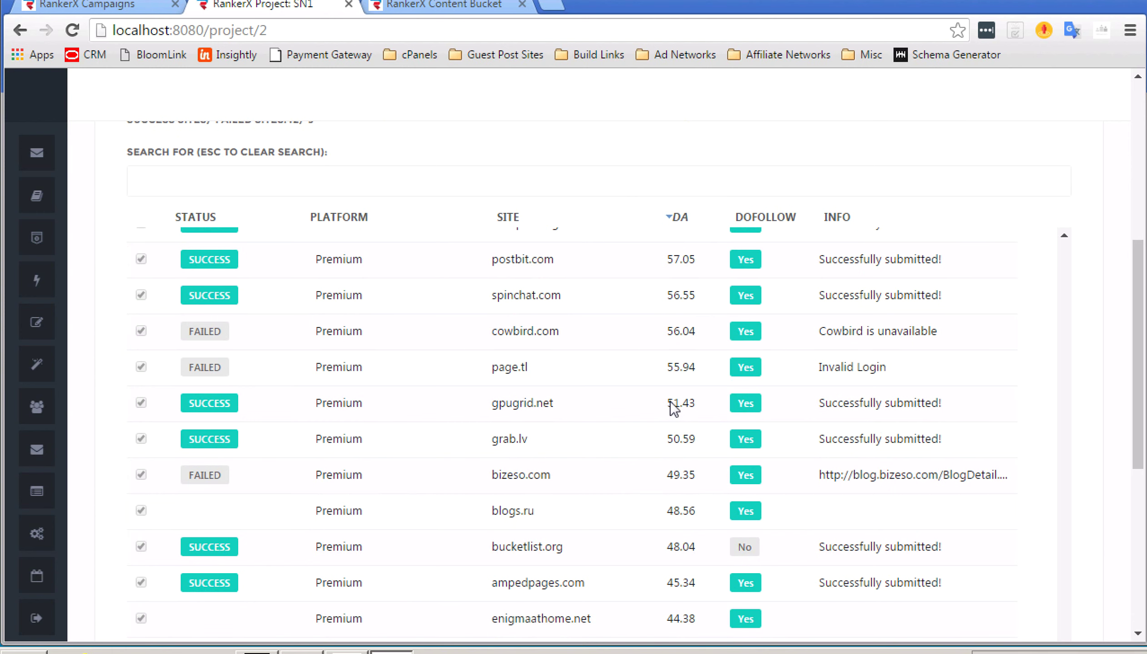
pyautogui.scroll(-5, 643, 367)
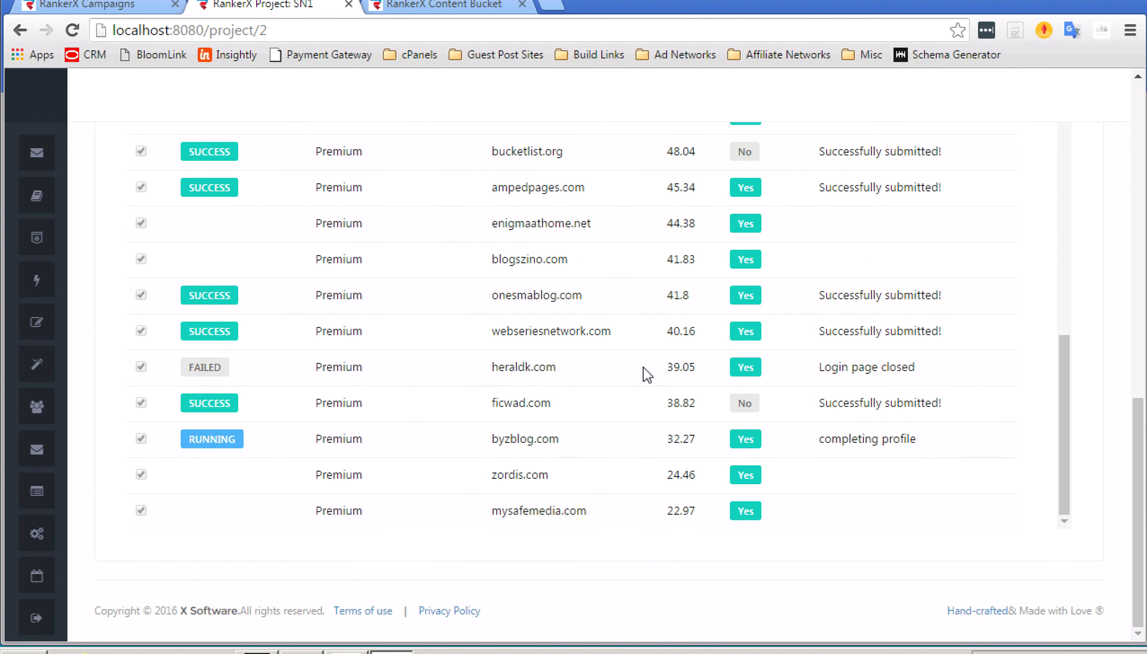
# - Recheck the project status and go back over the site list for successful, failed and still running submissions
pyautogui.scroll(4, 639, 463)
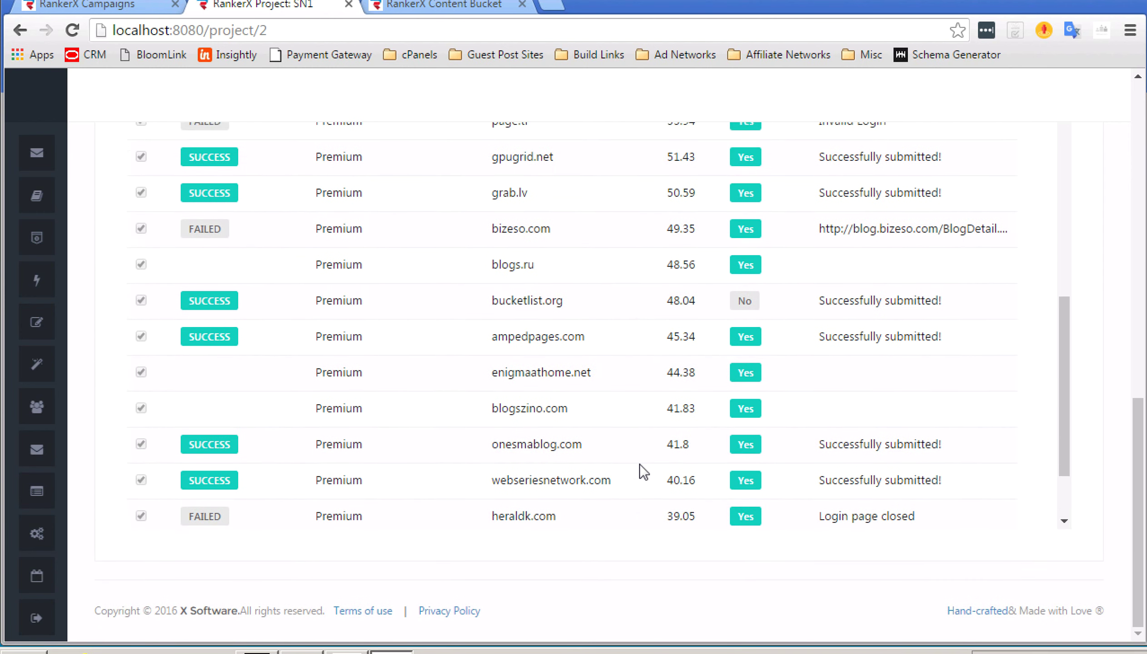
pyautogui.scroll(20, 640, 464)
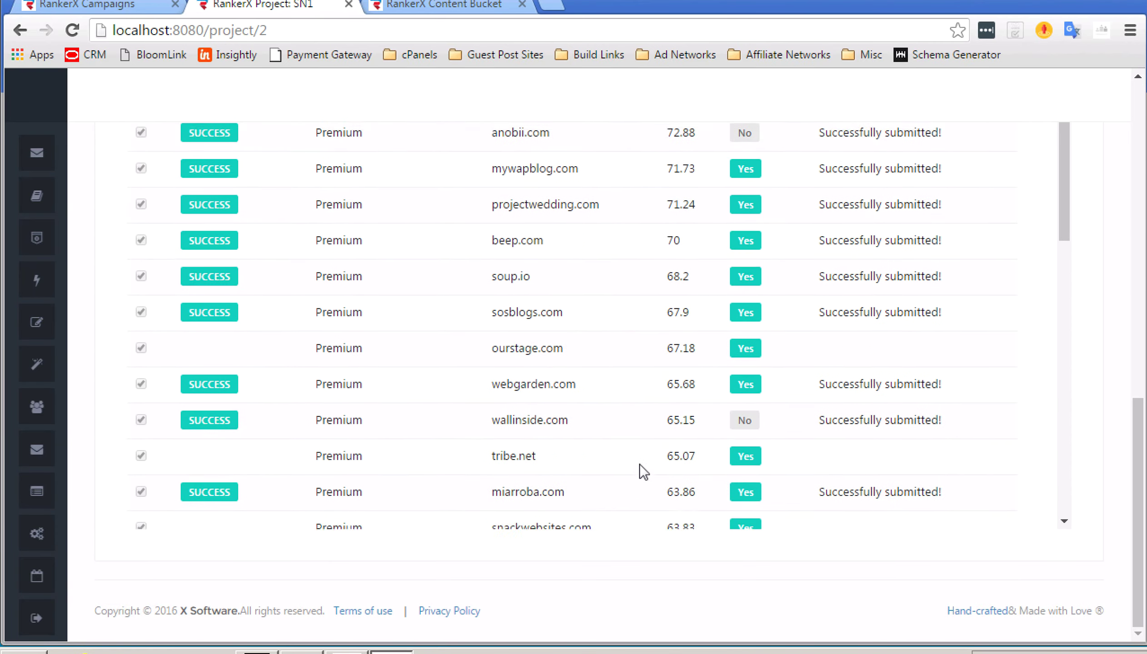
pyautogui.scroll(4, 640, 463)
pyautogui.scroll(-3, 640, 464)
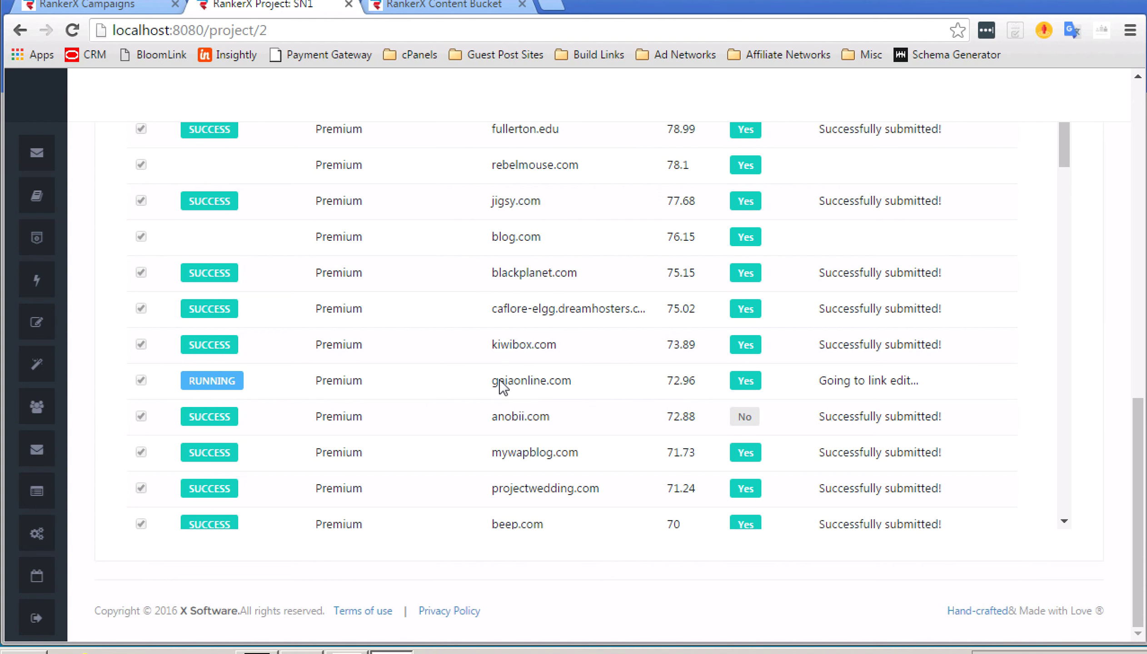
pyautogui.scroll(20, 310, 398)
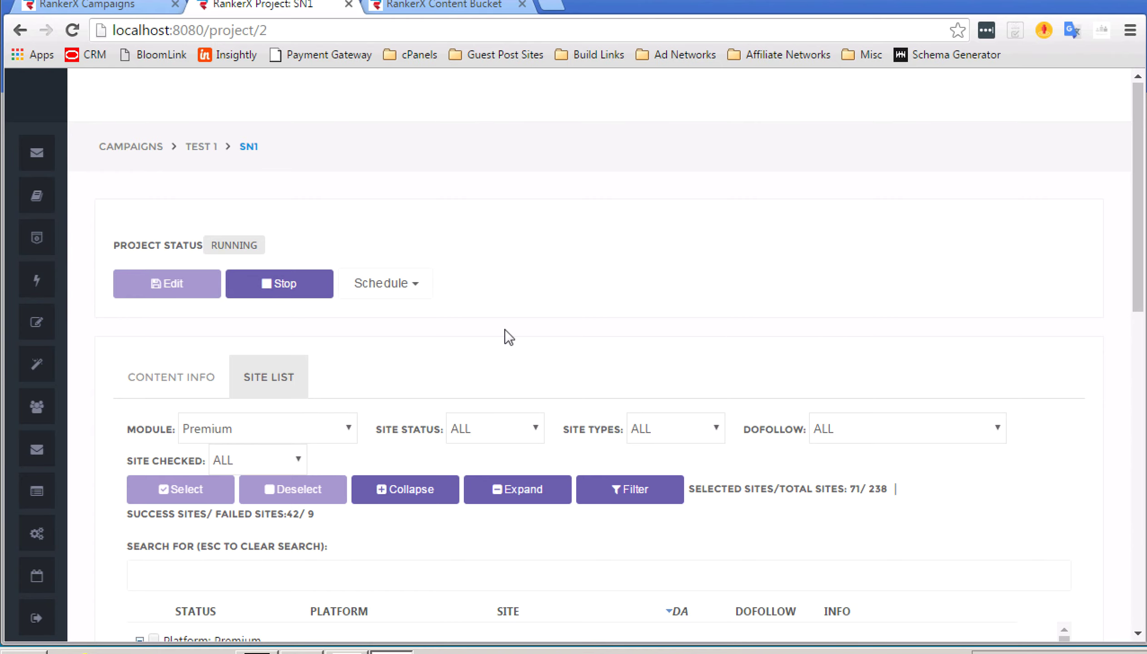
pyautogui.scroll(-4, 504, 329)
pyautogui.scroll(-3, 504, 328)
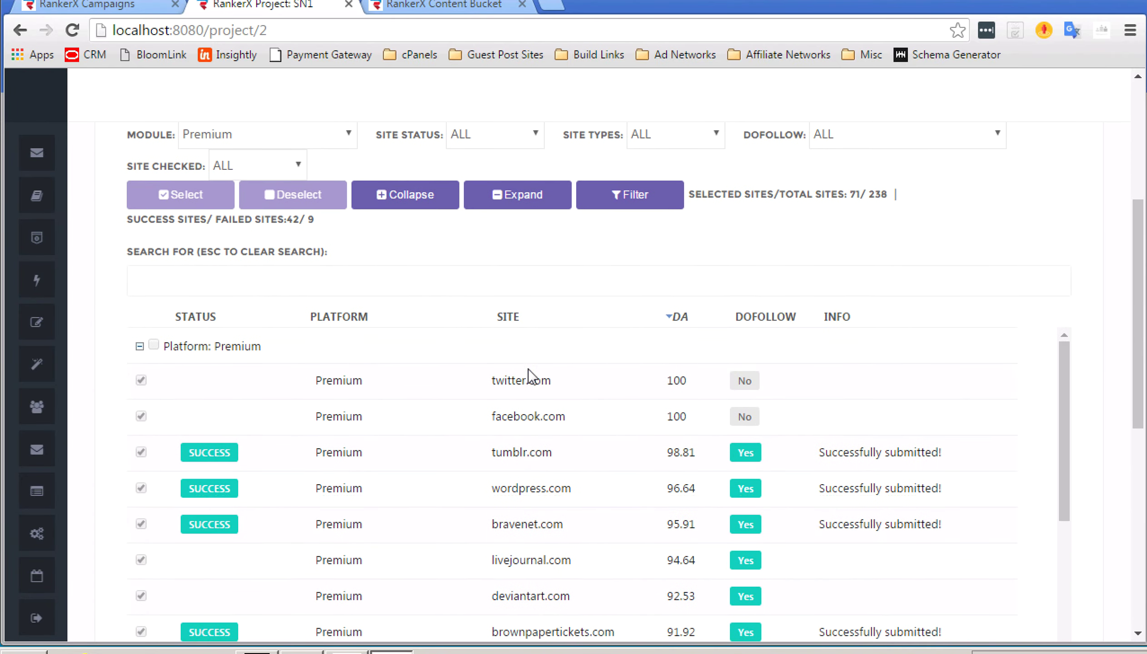
pyautogui.scroll(-3, 551, 425)
pyautogui.scroll(-12, 550, 425)
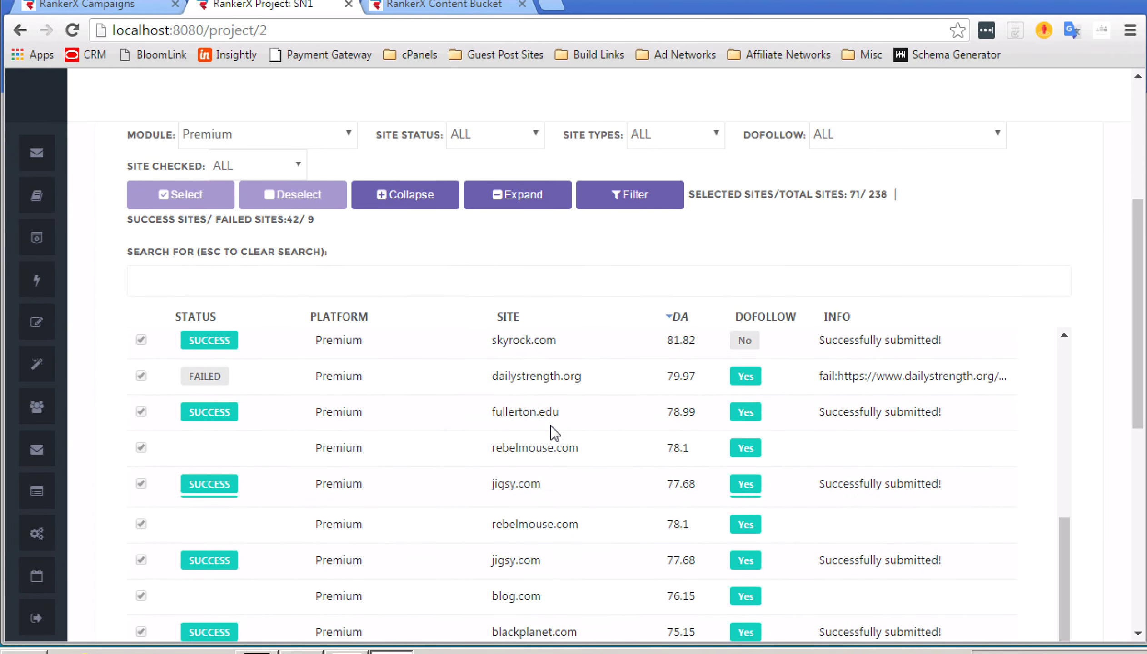
pyautogui.scroll(2, 551, 426)
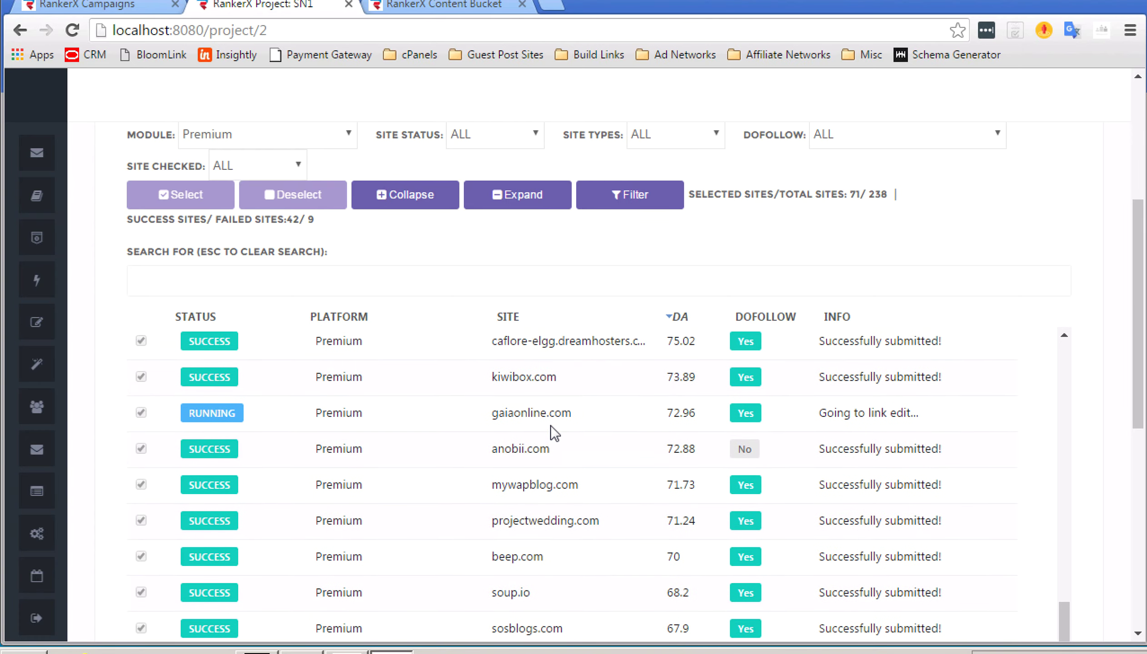
# - Go through the submission status of the lower-DA premium sites down to the end of the site list
pyautogui.scroll(-15, 498, 407)
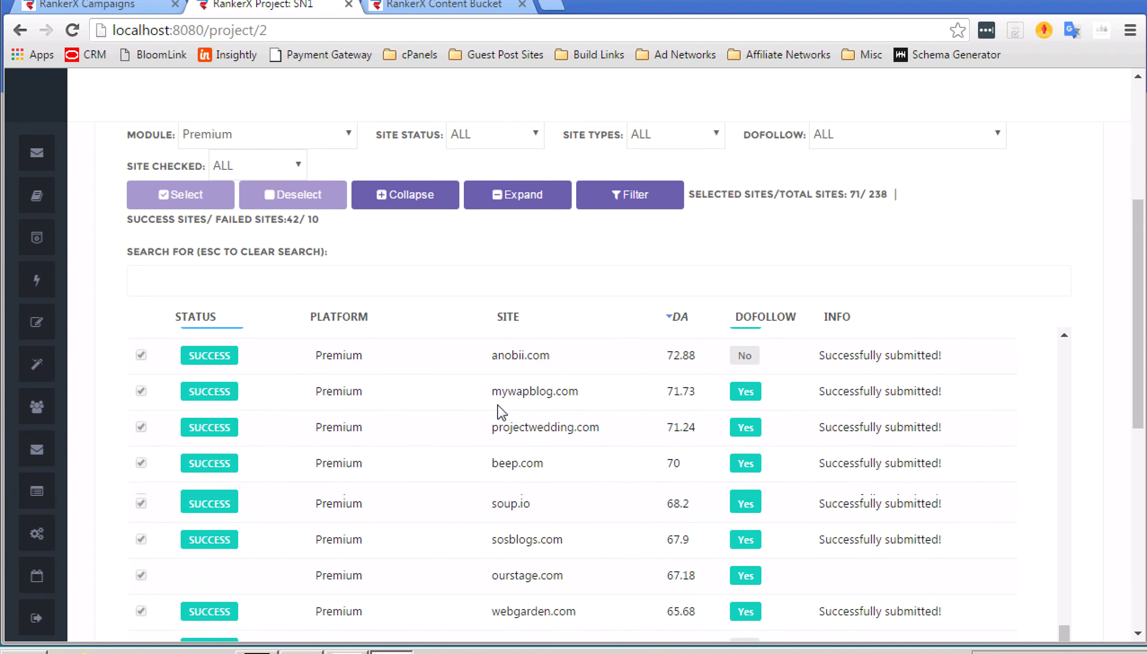
pyautogui.scroll(-15, 498, 405)
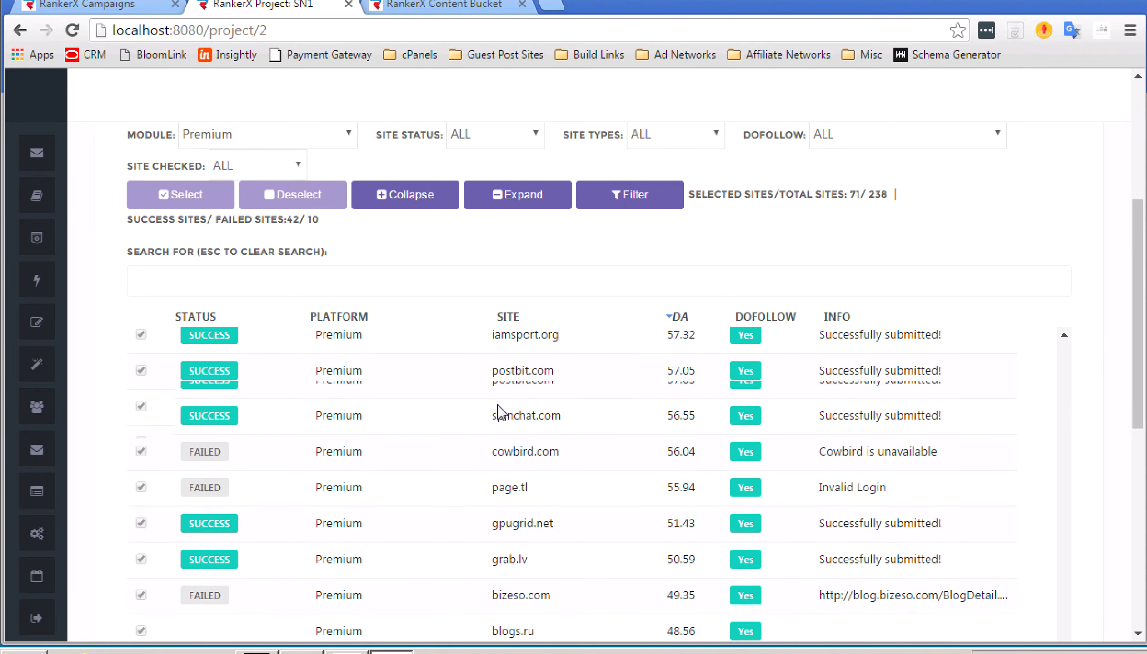
pyautogui.scroll(-5, 501, 411)
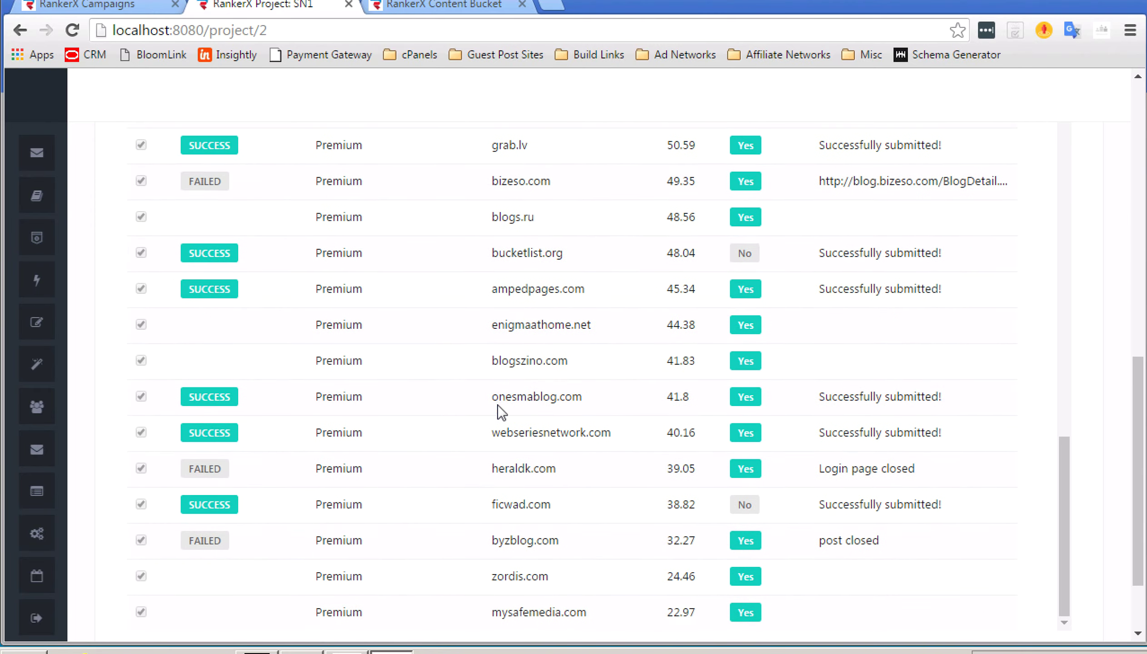
pyautogui.scroll(20, 500, 412)
pyautogui.scroll(10, 501, 411)
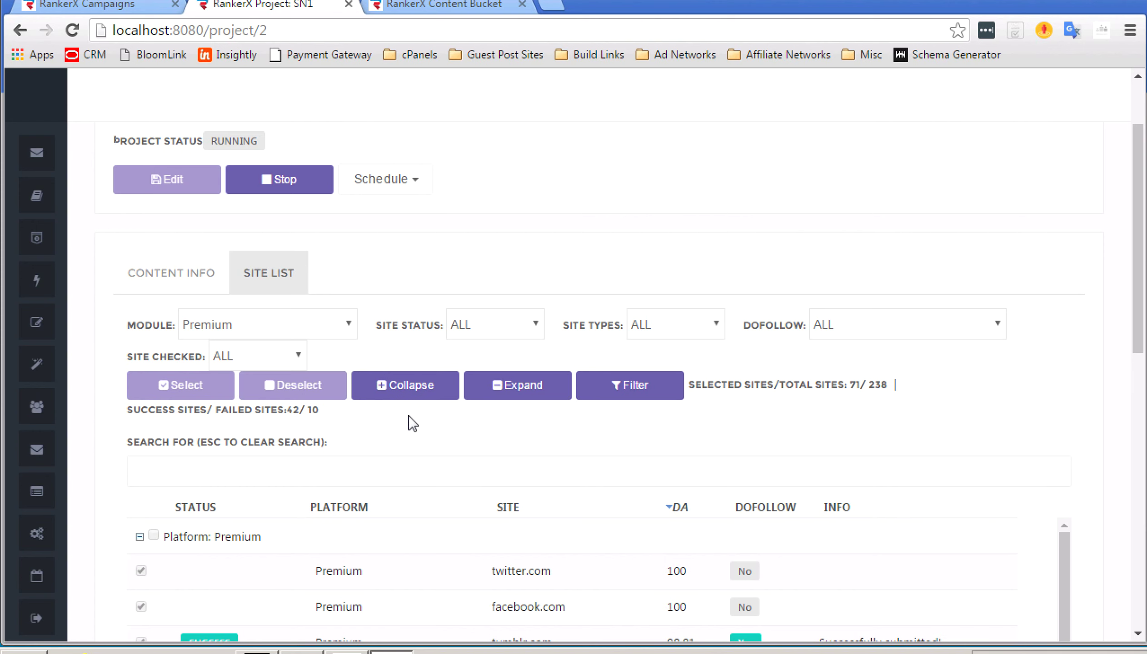
# - Review the submission status of the highest-DA sites, from twitter.com to storify.com, and recheck the project status
pyautogui.scroll(-1, 412, 423)
pyautogui.scroll(-1, 411, 423)
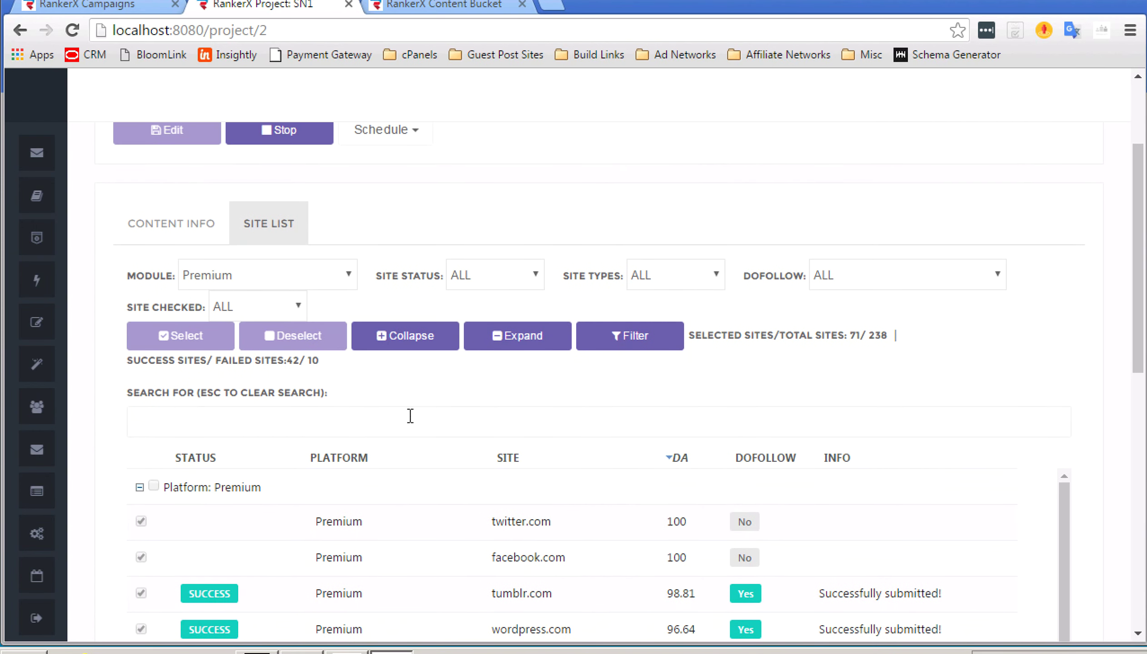
pyautogui.scroll(-1, 410, 416)
pyautogui.scroll(-1, 500, 468)
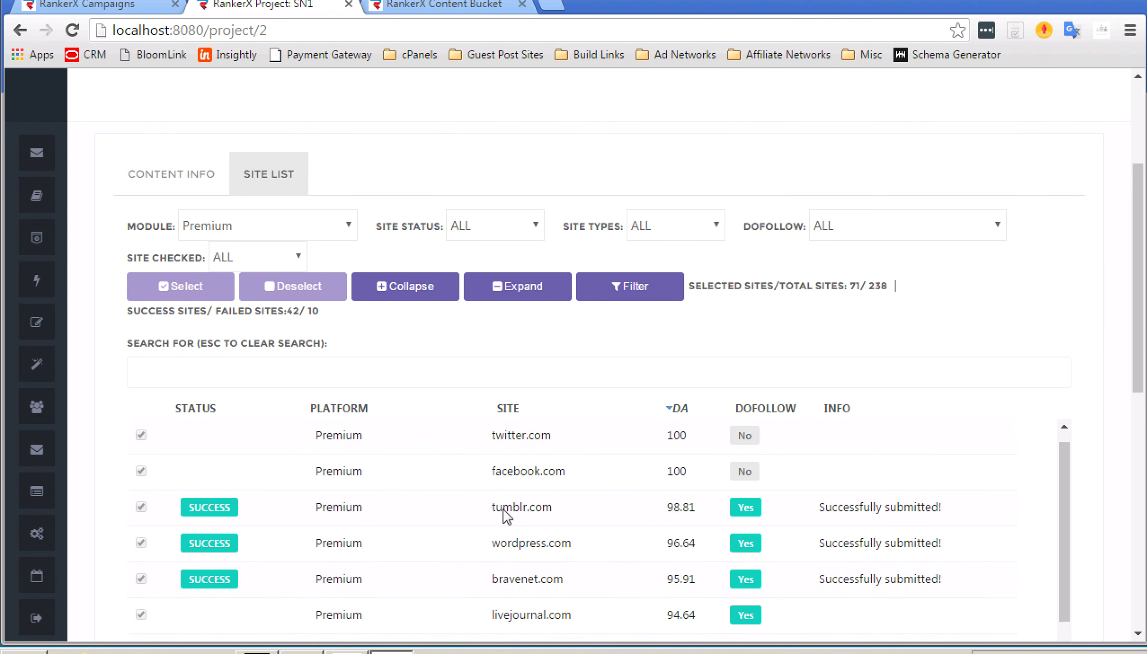
pyautogui.scroll(-1, 502, 508)
pyautogui.scroll(-1, 503, 509)
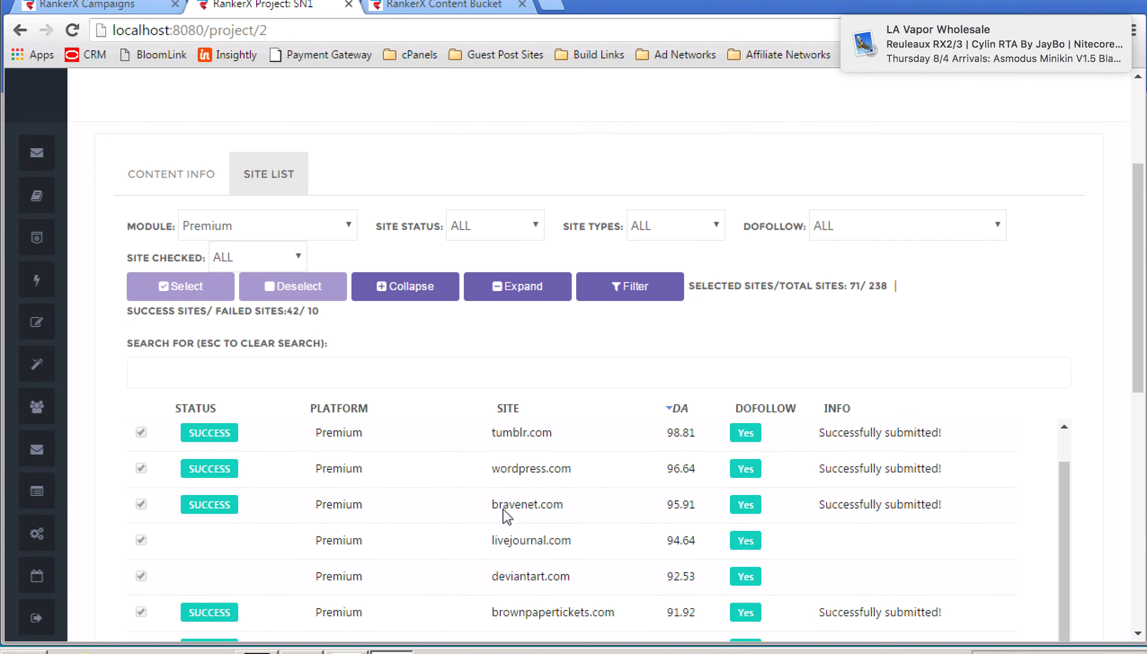
pyautogui.scroll(-1, 503, 509)
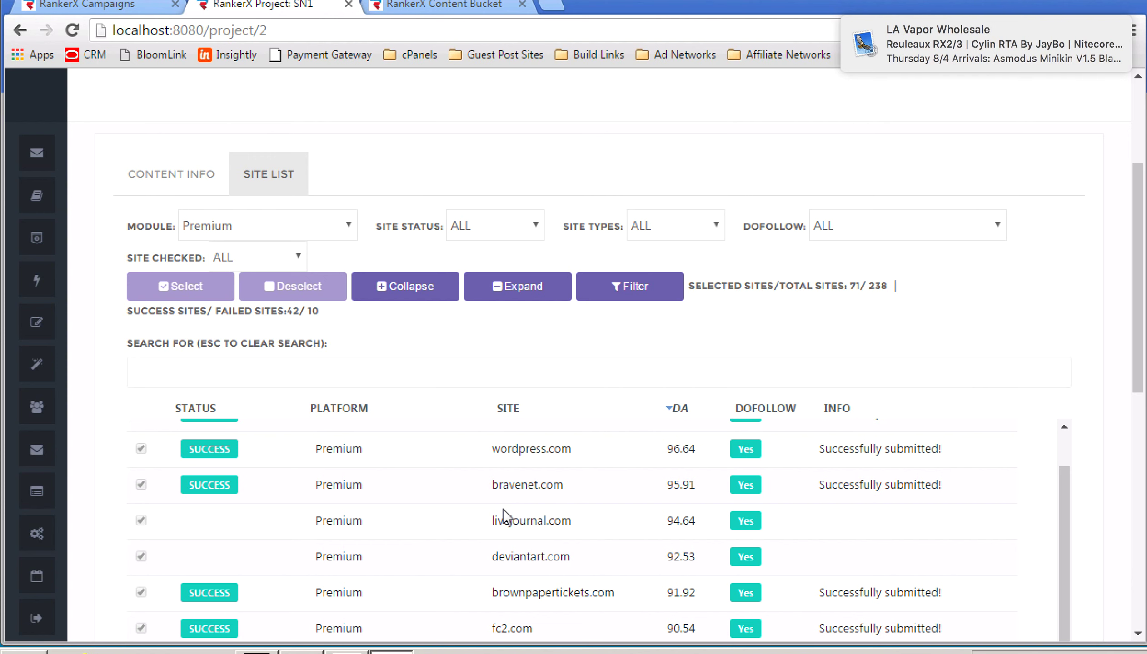
pyautogui.scroll(5, 502, 509)
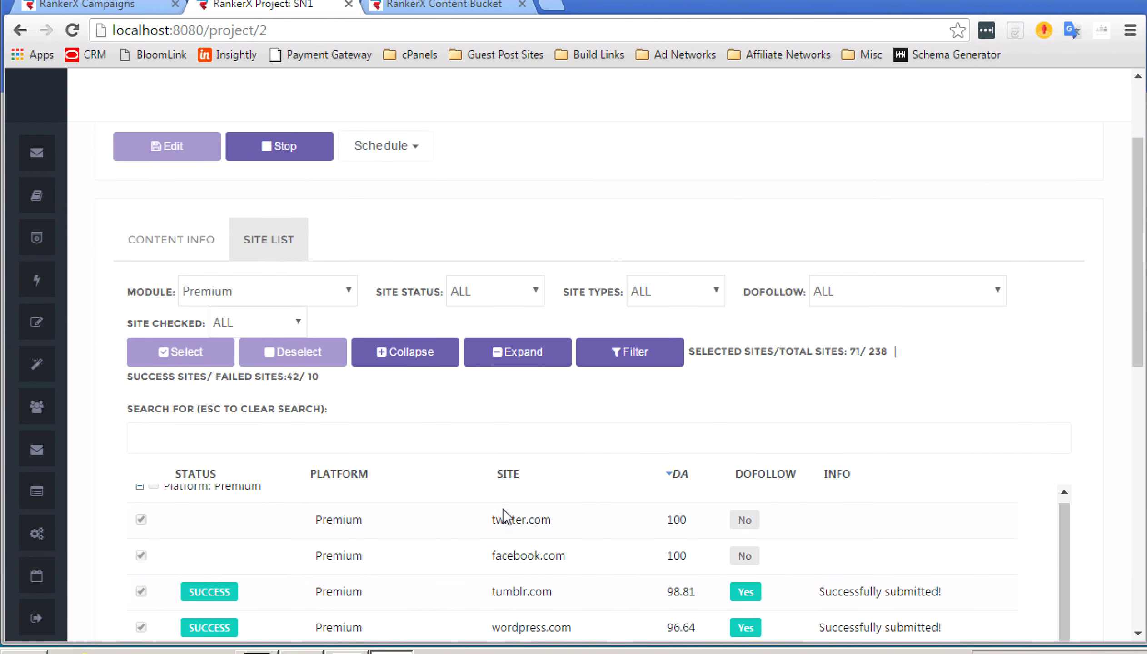
pyautogui.scroll(-1, 502, 509)
pyautogui.scroll(-4, 591, 289)
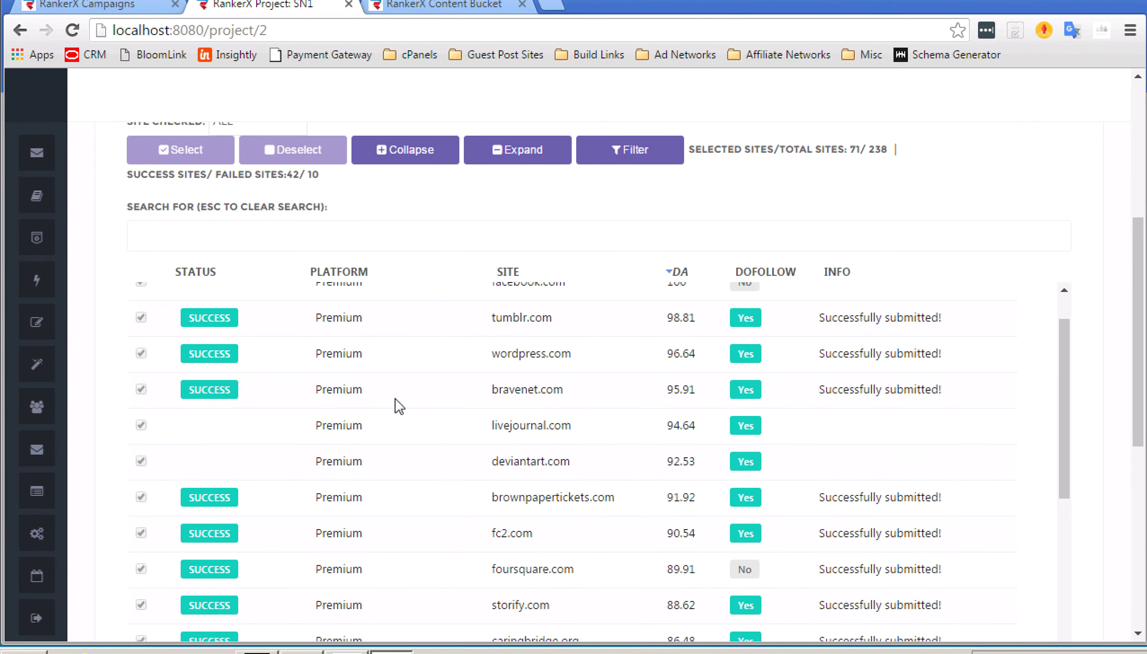
pyautogui.scroll(3, 395, 399)
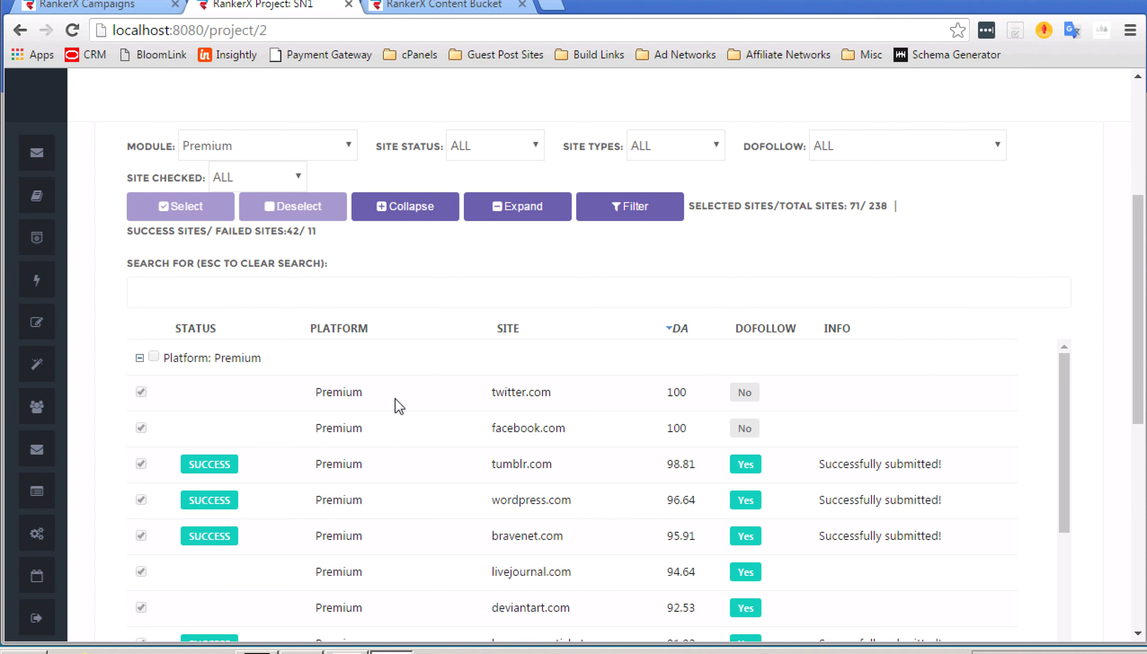
pyautogui.scroll(5, 299, 411)
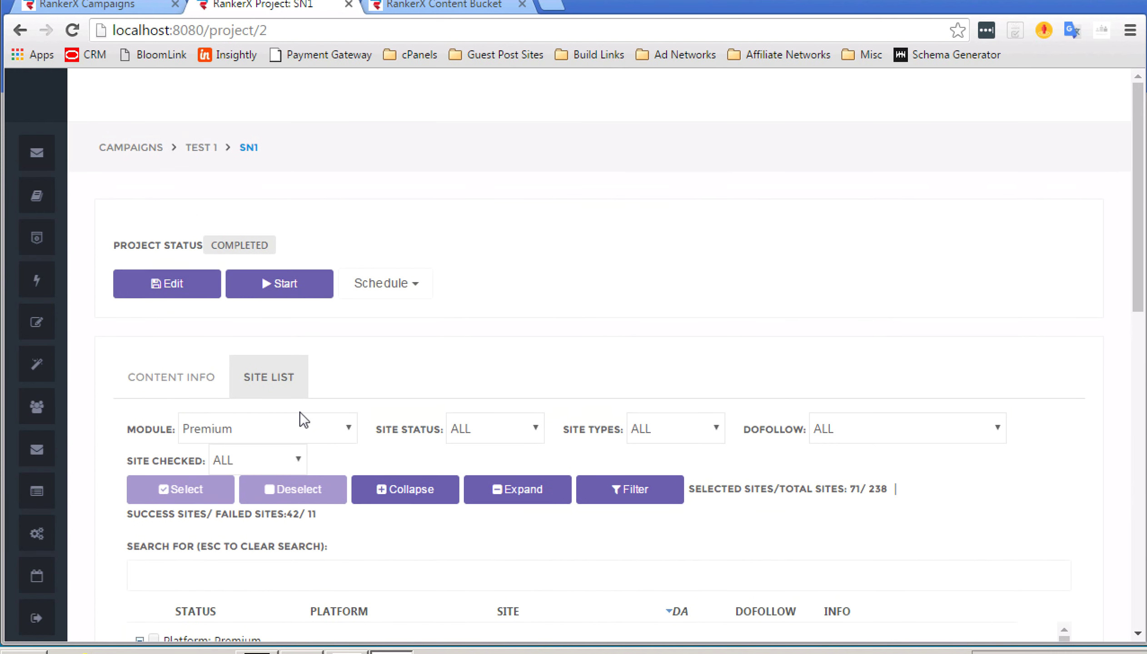
pyautogui.scroll(-1, 359, 380)
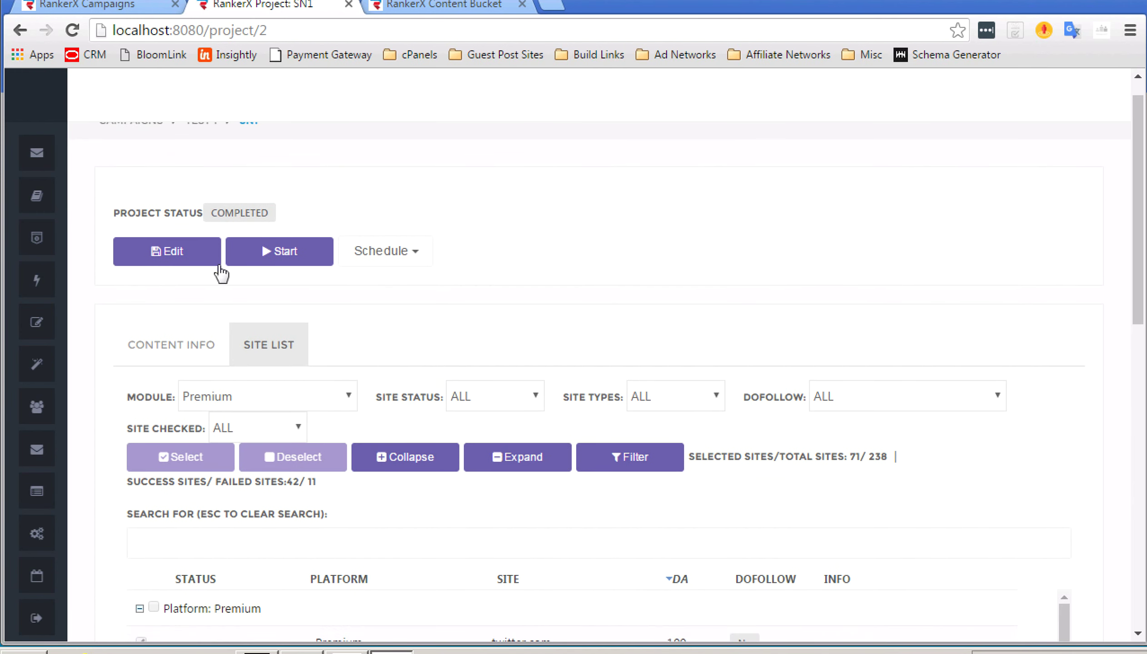
# - Go back to the test 1 campaign and open its SN1 - Output link set
pyautogui.scroll(1, 254, 254)
pyautogui.click(197, 147)
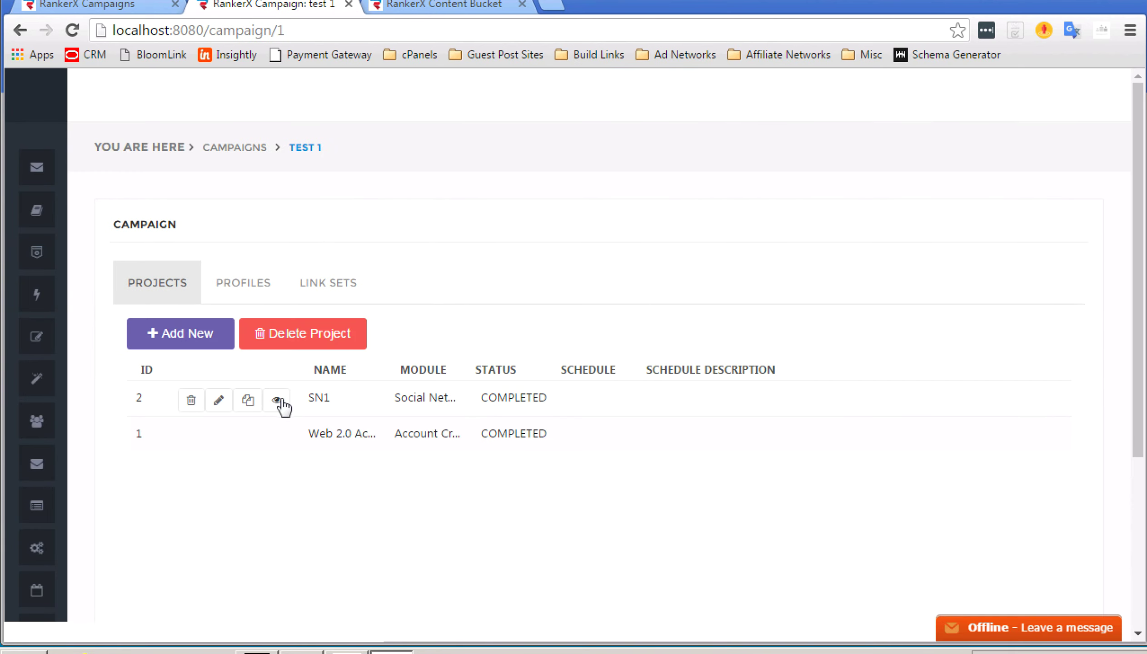
pyautogui.click(338, 283)
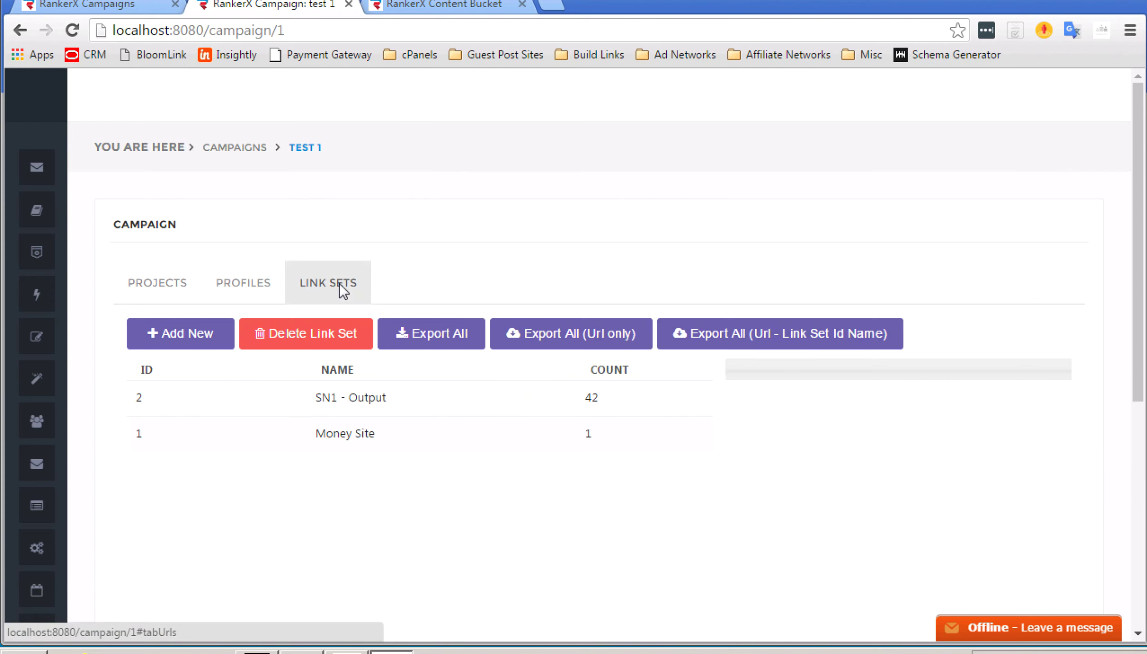
pyautogui.click(278, 402)
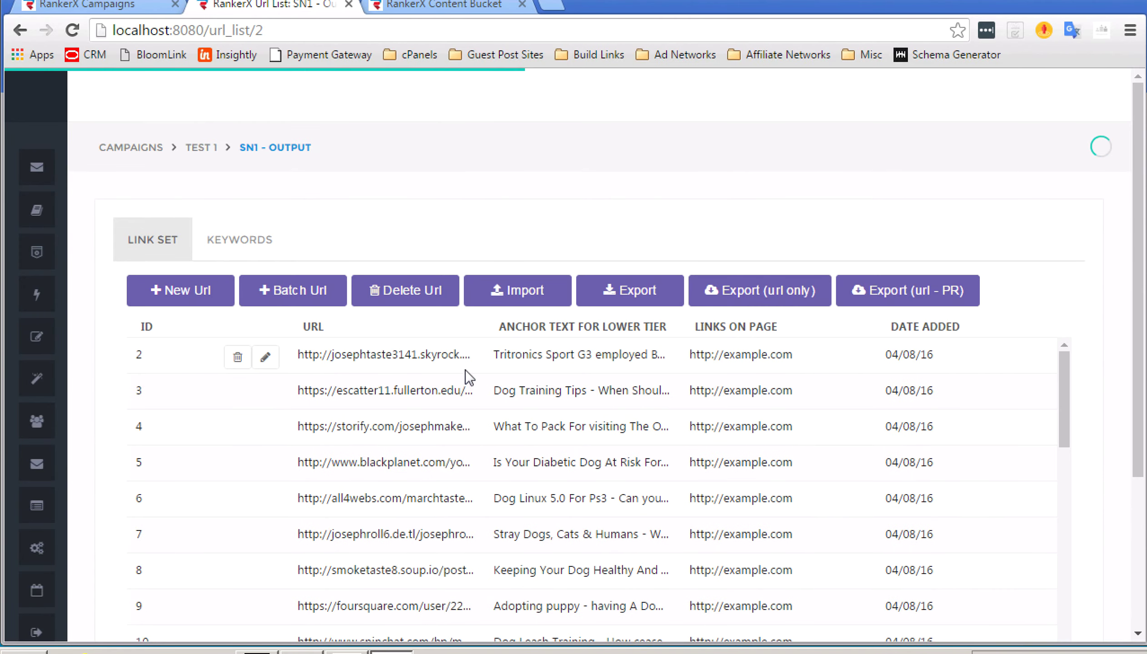
# - Look through the created URLs and their anchor texts in the SN1 - Output link set
pyautogui.scroll(-1, 465, 369)
pyautogui.scroll(1, 466, 369)
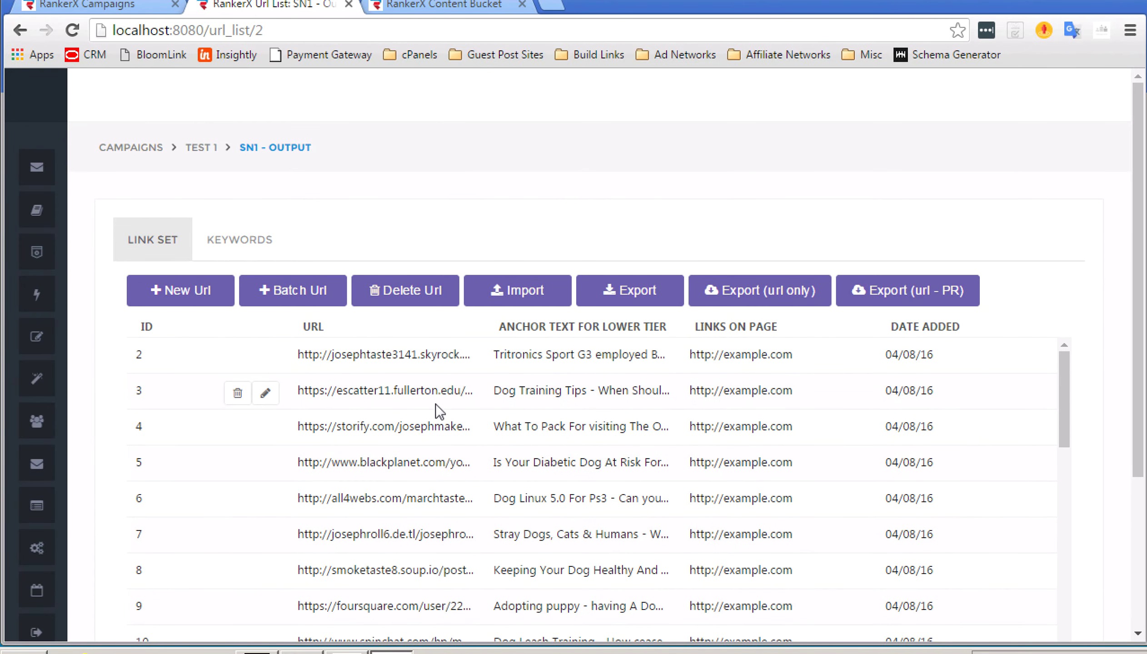
pyautogui.scroll(-3, 436, 404)
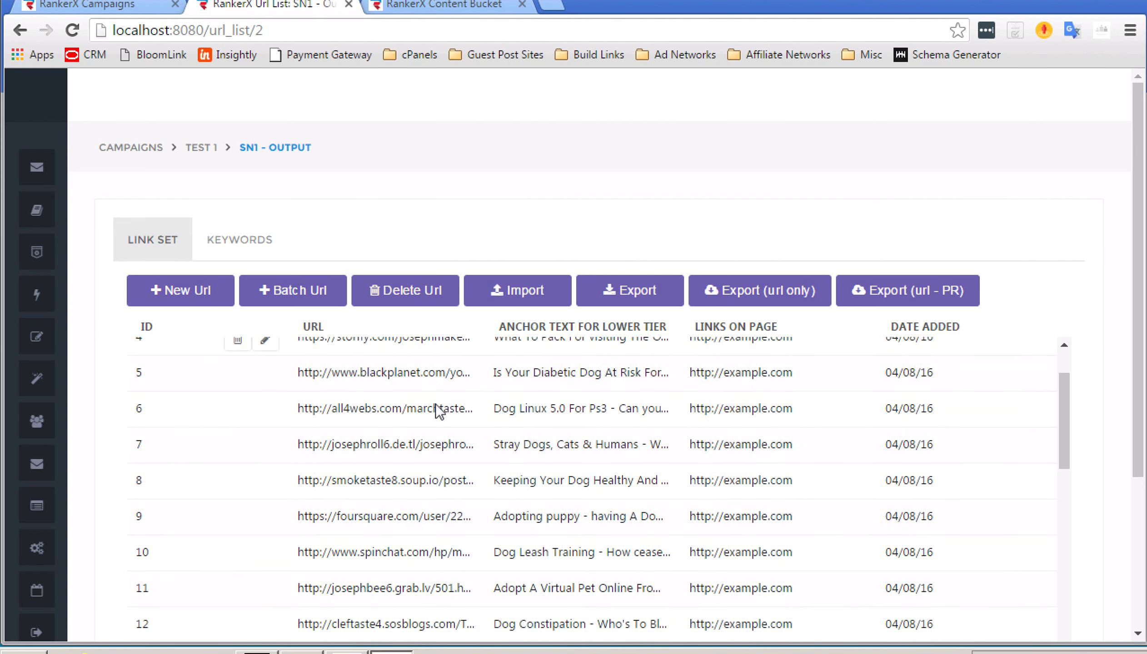
pyautogui.scroll(-5, 436, 404)
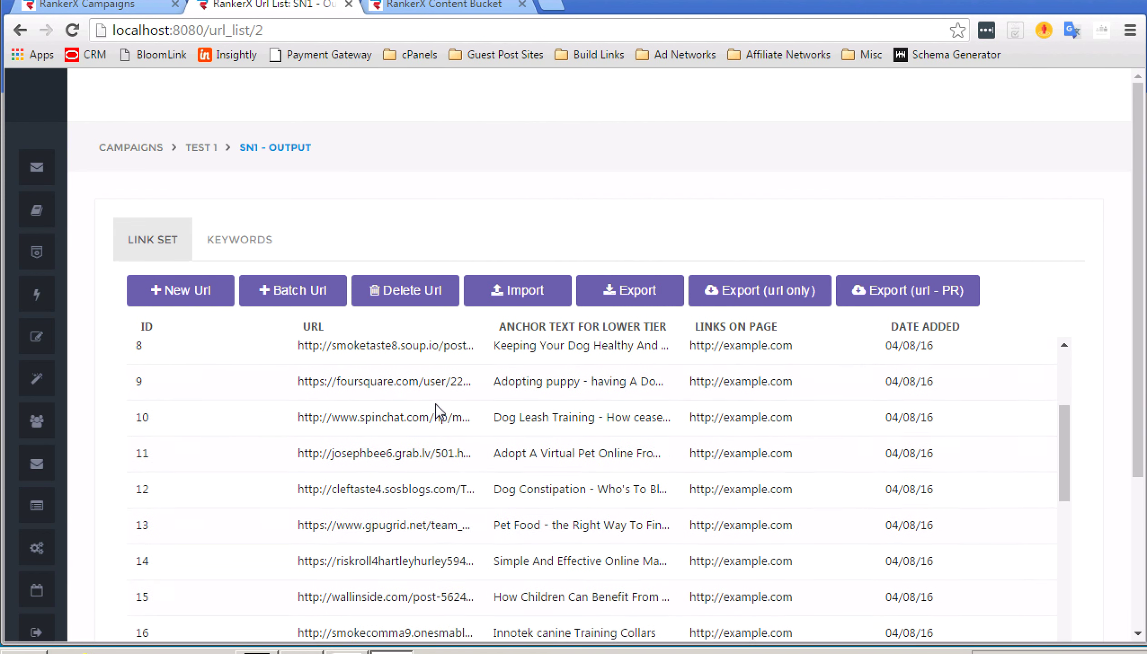
pyautogui.scroll(-3, 443, 415)
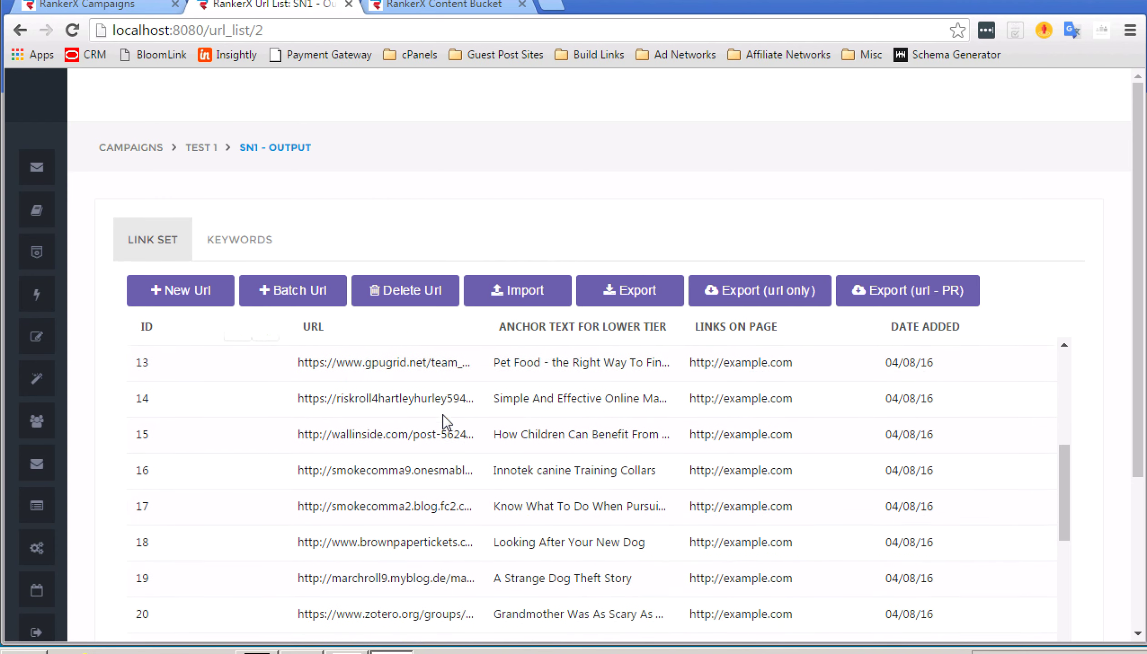
pyautogui.scroll(-1, 453, 430)
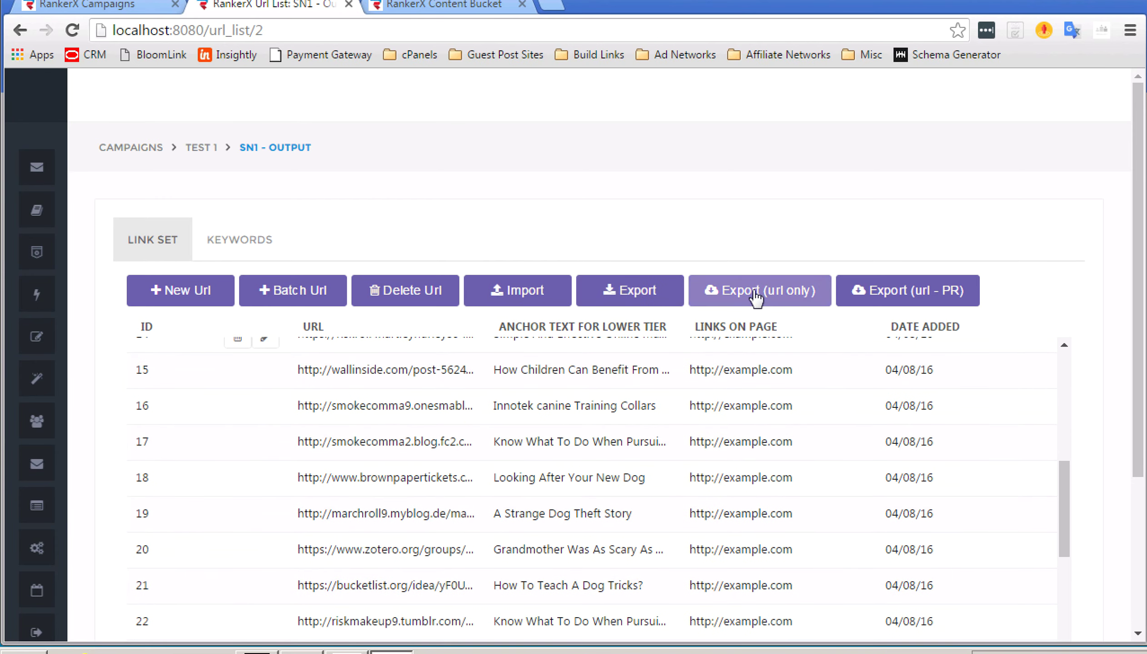
# - Export the link set as URLs only and open the downloaded text file in Notepad, moved up to show the whole list
pyautogui.click(769, 289)
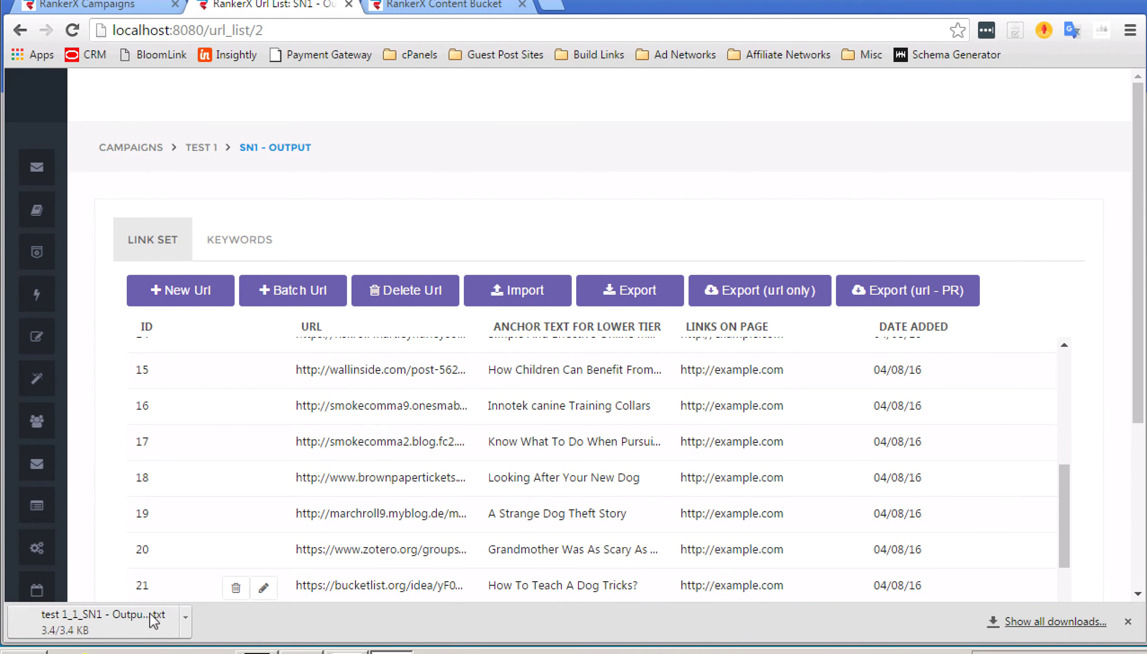
pyautogui.click(139, 622)
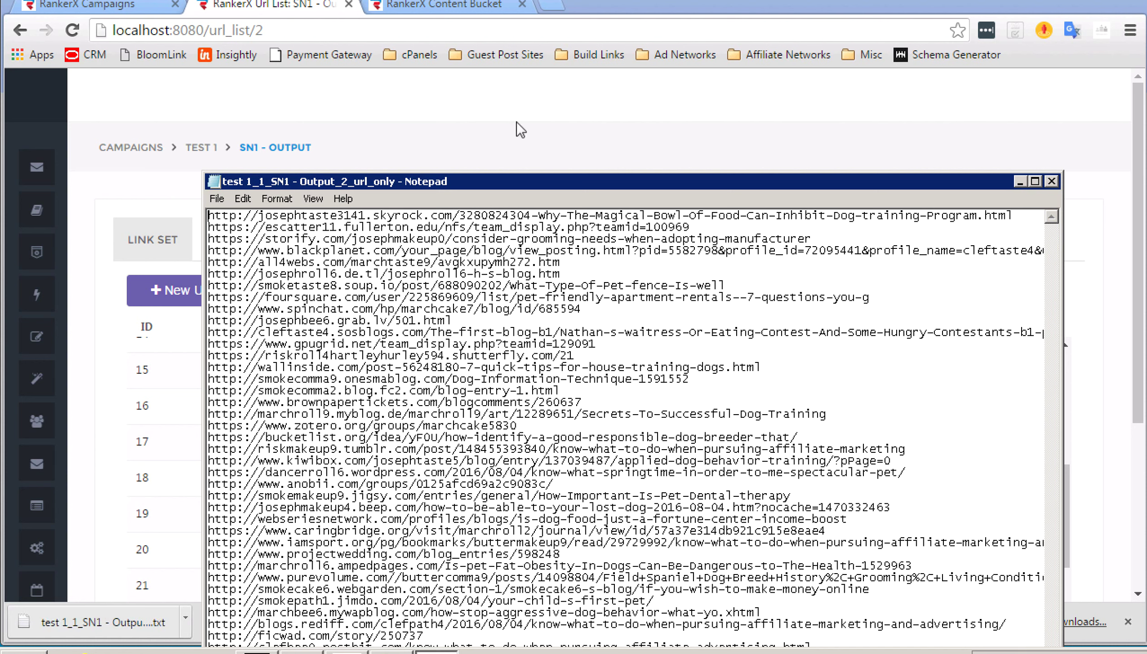
pyautogui.moveTo(531, 183); pyautogui.dragTo(520, 78)
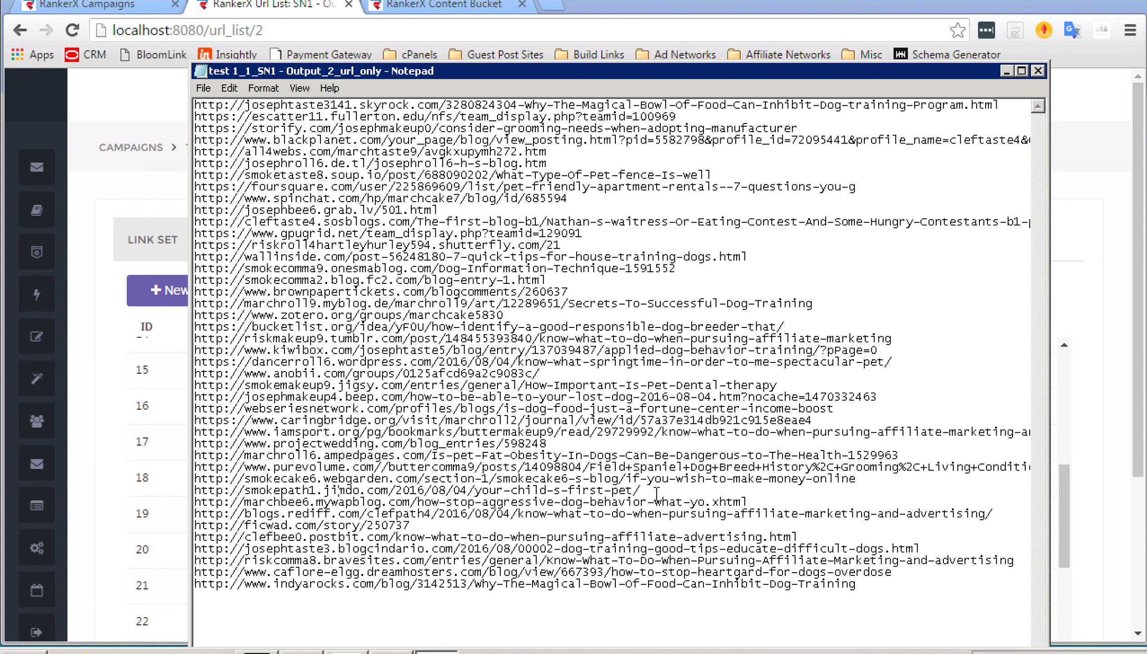
# - Copy the smokepath1.jimdo.com post URL ending in your-child-s-first-pet from the exported list
pyautogui.moveTo(645, 490); pyautogui.dragTo(216, 492)
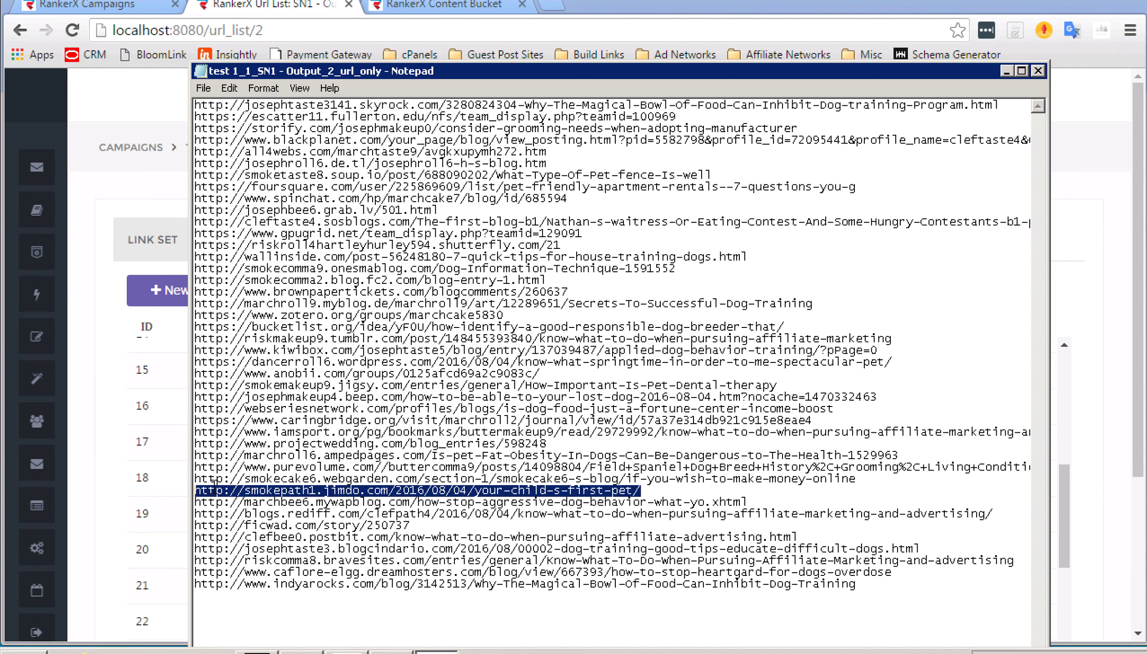
pyautogui.rightClick(211, 487)
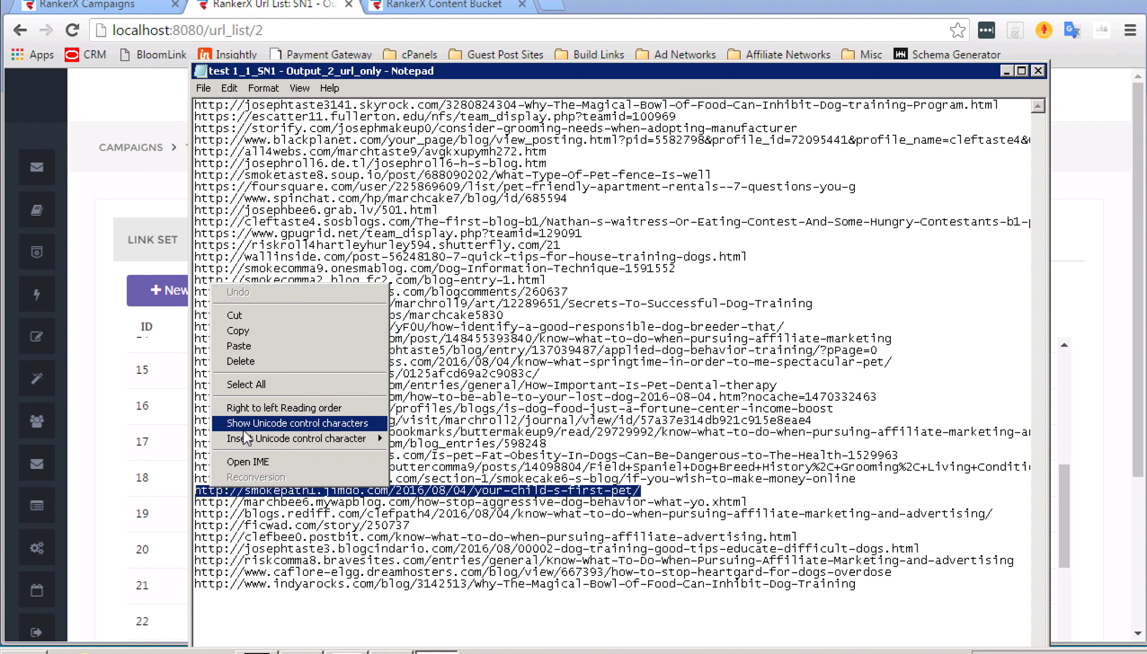
pyautogui.click(254, 331)
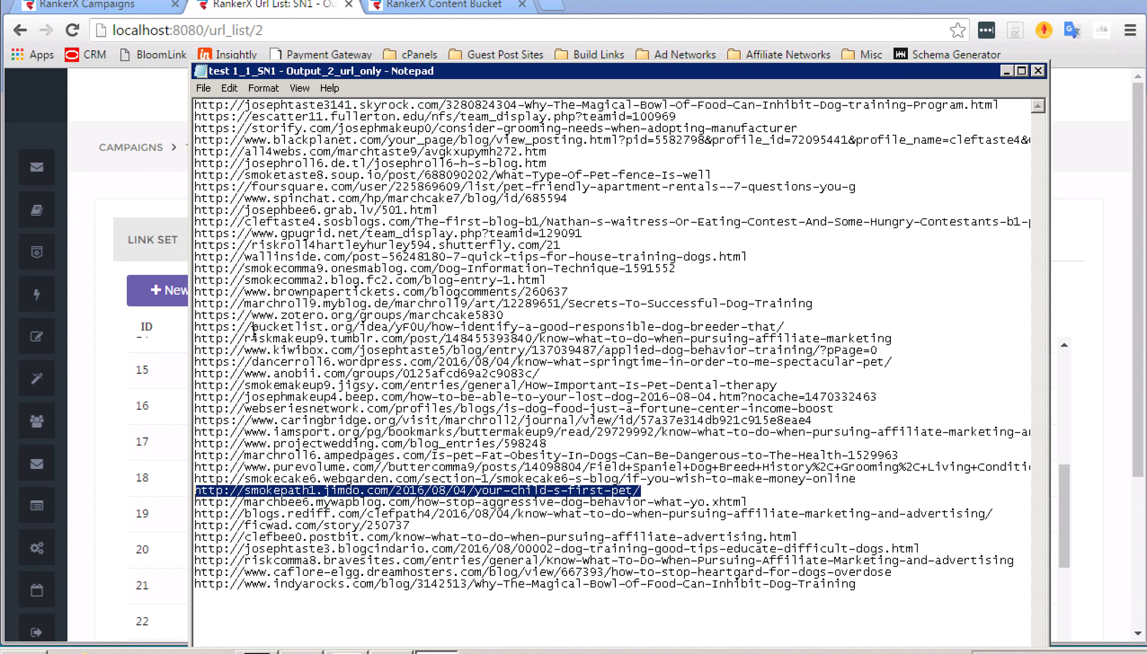
pyautogui.press('Delete')
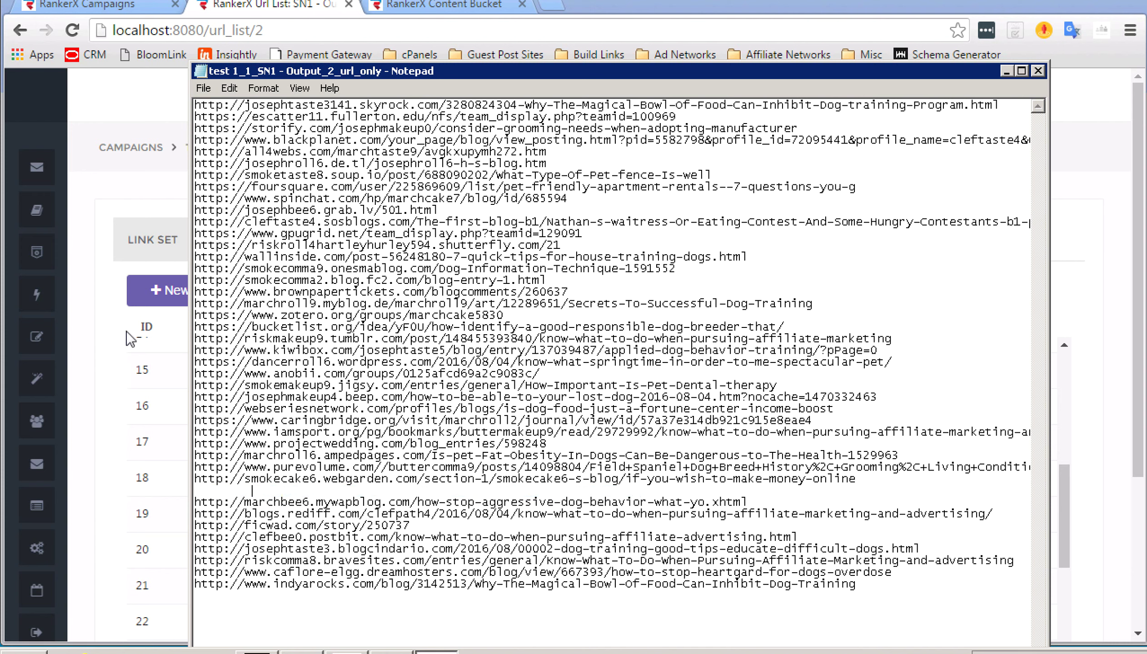
pyautogui.click(228, 88)
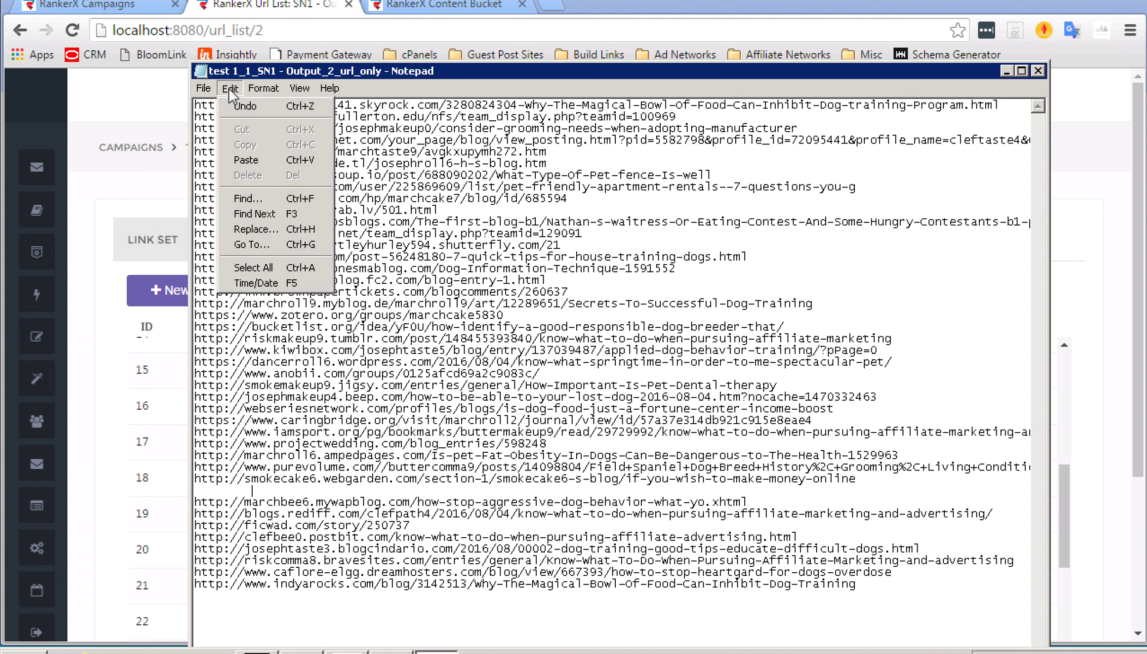
pyautogui.click(237, 106)
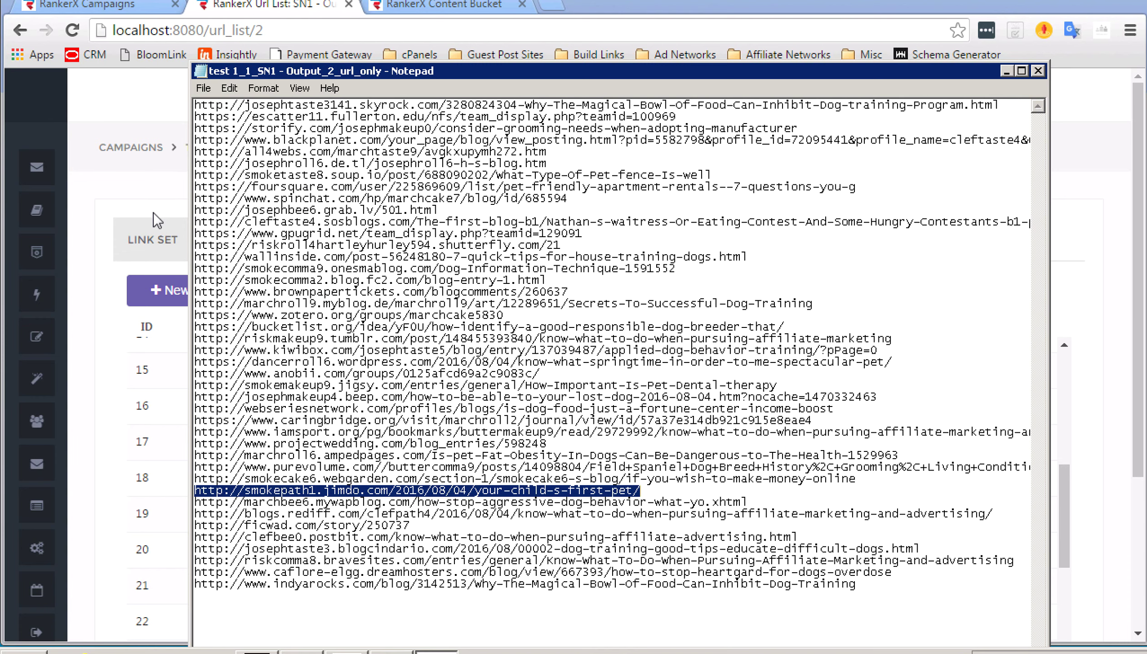
# - Switch back to the browser and load the copied jimdo.com post URL in place of the Content Bucket page
pyautogui.click(144, 180)
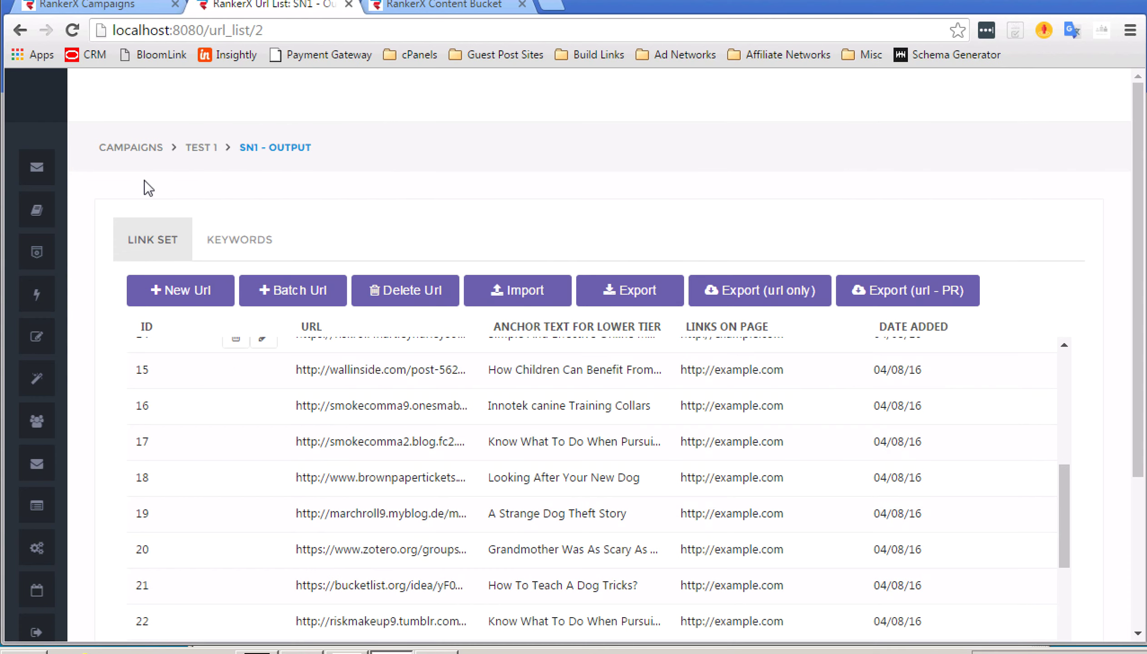
pyautogui.click(466, 6)
pyautogui.click(447, 35)
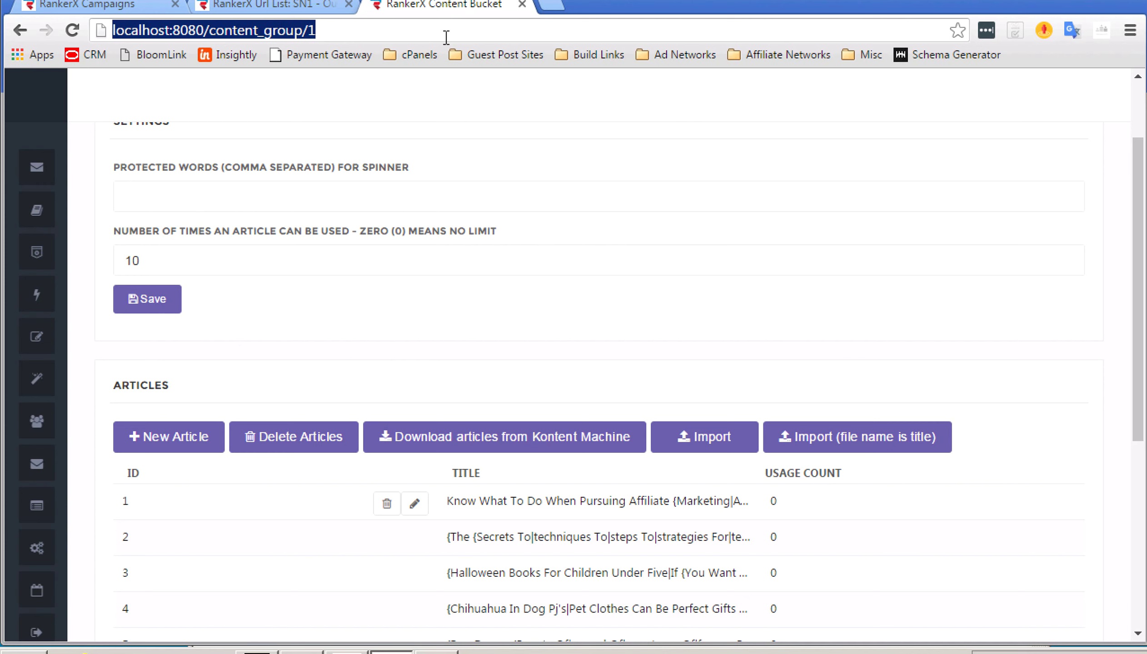
pyautogui.press('Return')
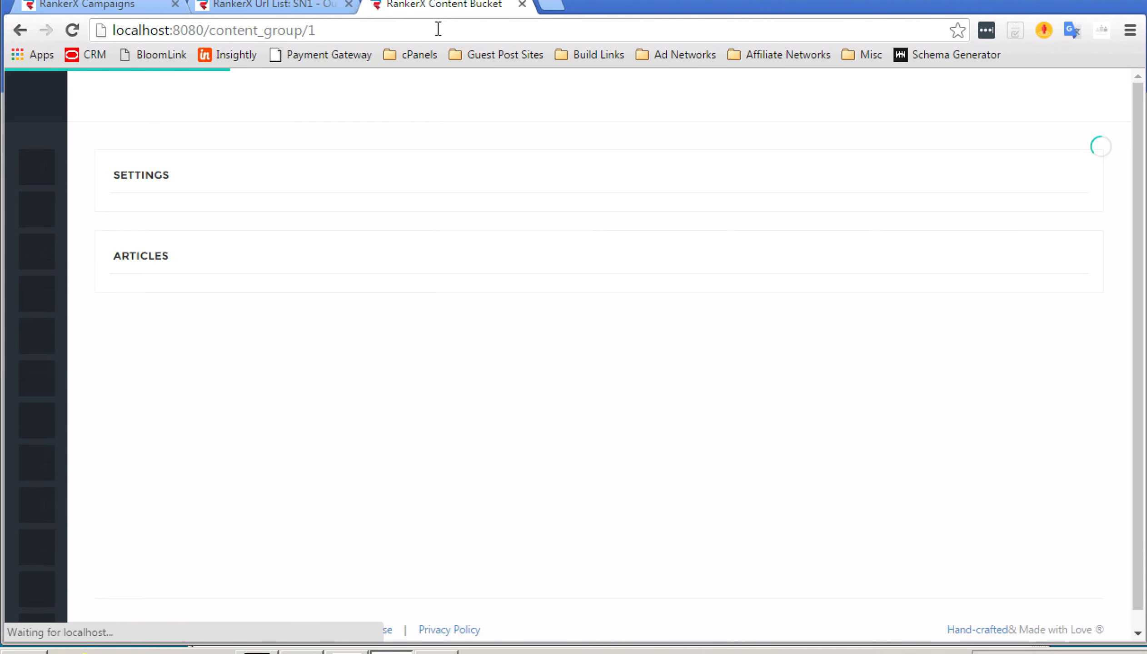
pyautogui.click(438, 28)
pyautogui.rightClick(438, 29)
pyautogui.click(492, 141)
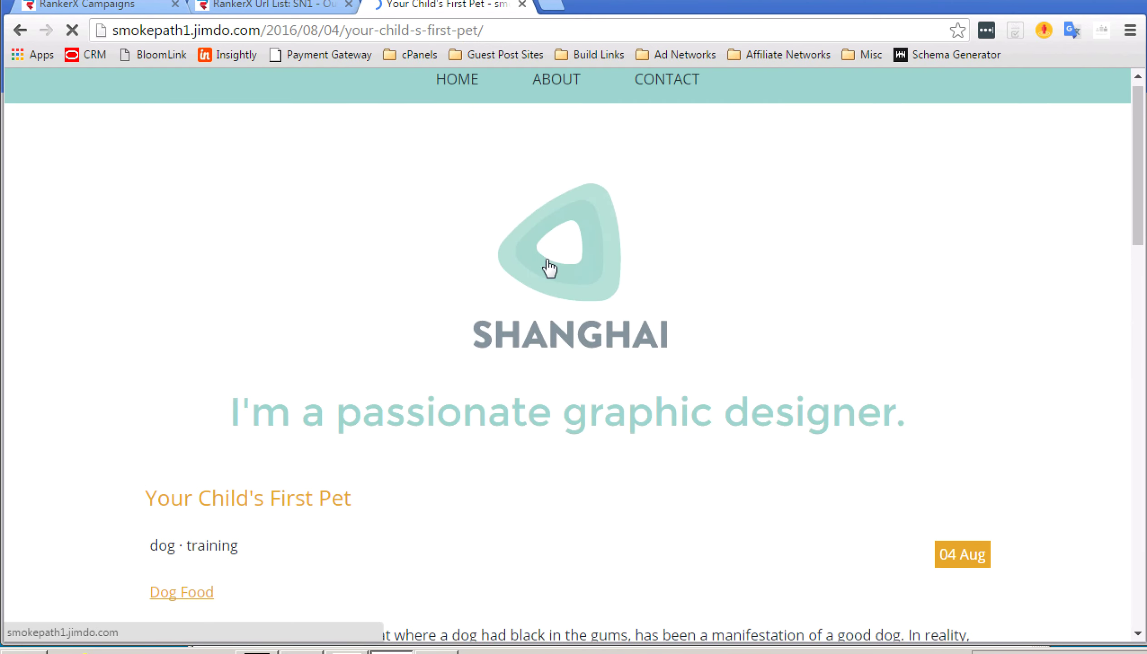
# - Examine the upper part of the jimdo.com post, including its header, title, tags and the Dog Food anchor link
pyautogui.scroll(-3, 549, 268)
pyautogui.scroll(-3, 548, 262)
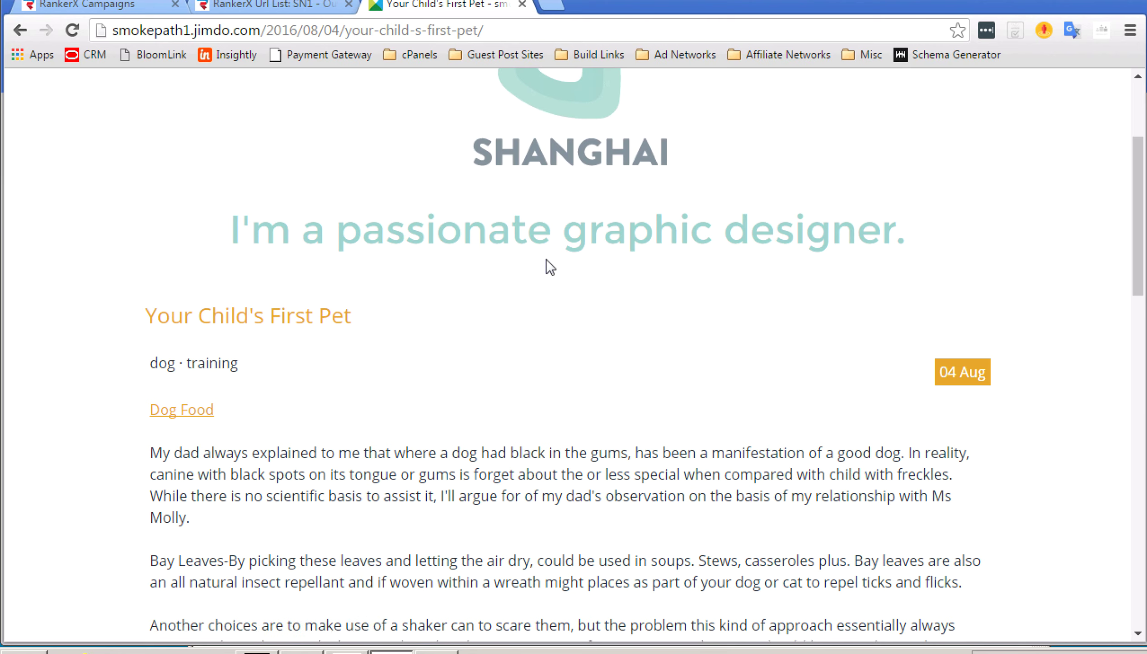
pyautogui.scroll(3, 549, 262)
pyautogui.scroll(2, 549, 268)
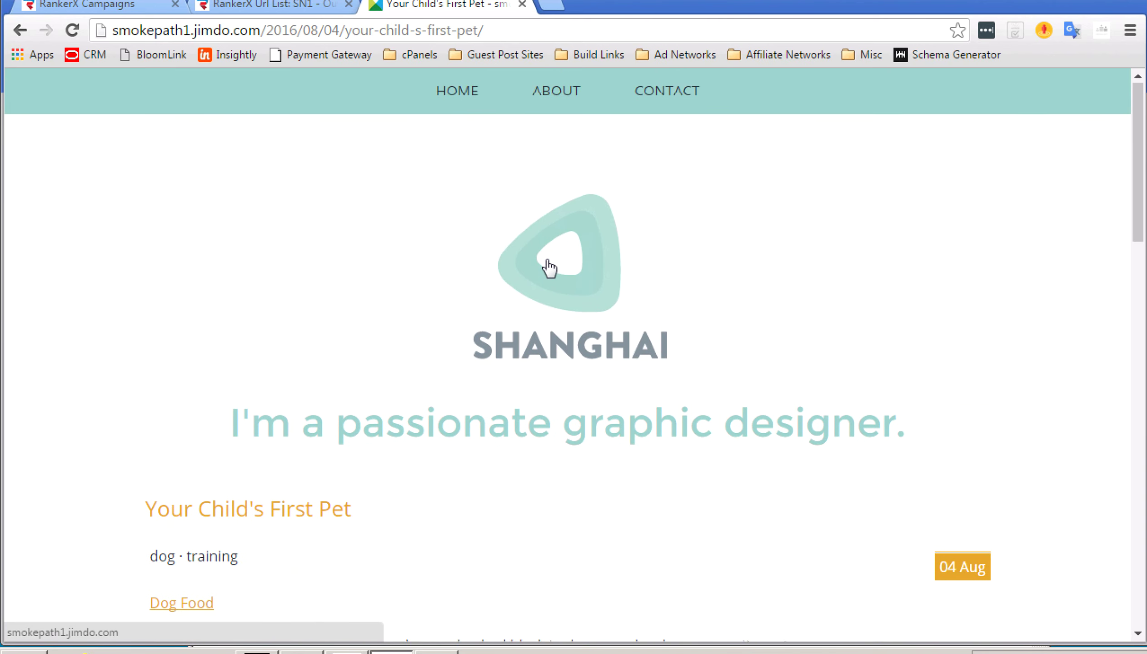
pyautogui.scroll(-2, 550, 268)
pyautogui.scroll(2, 549, 267)
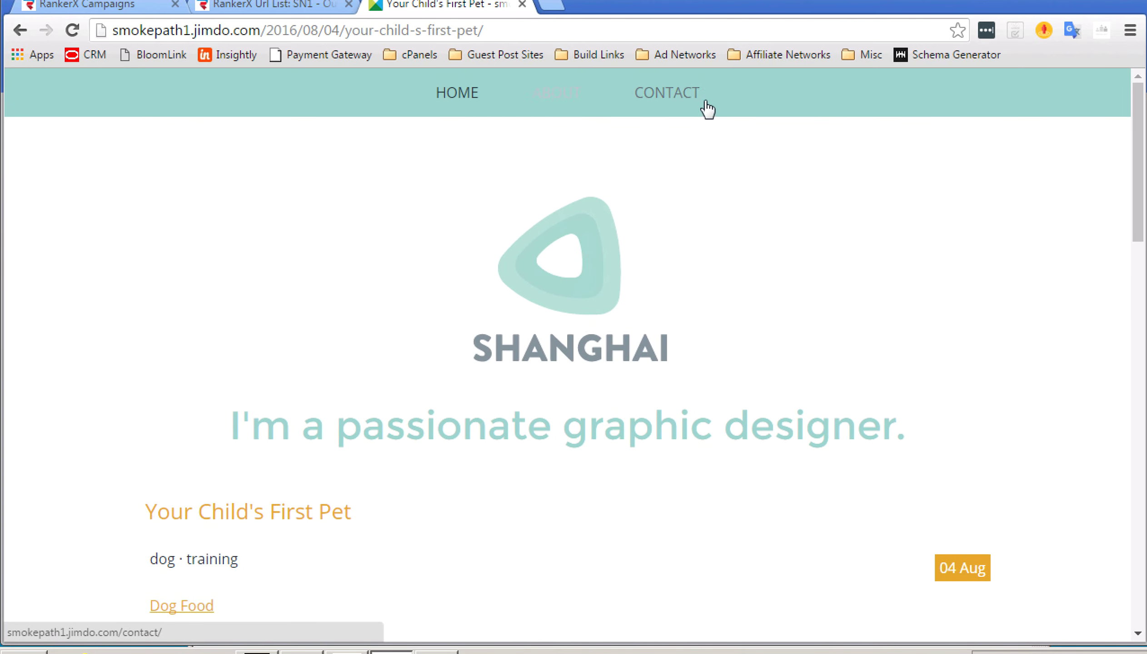
pyautogui.scroll(-6, 566, 309)
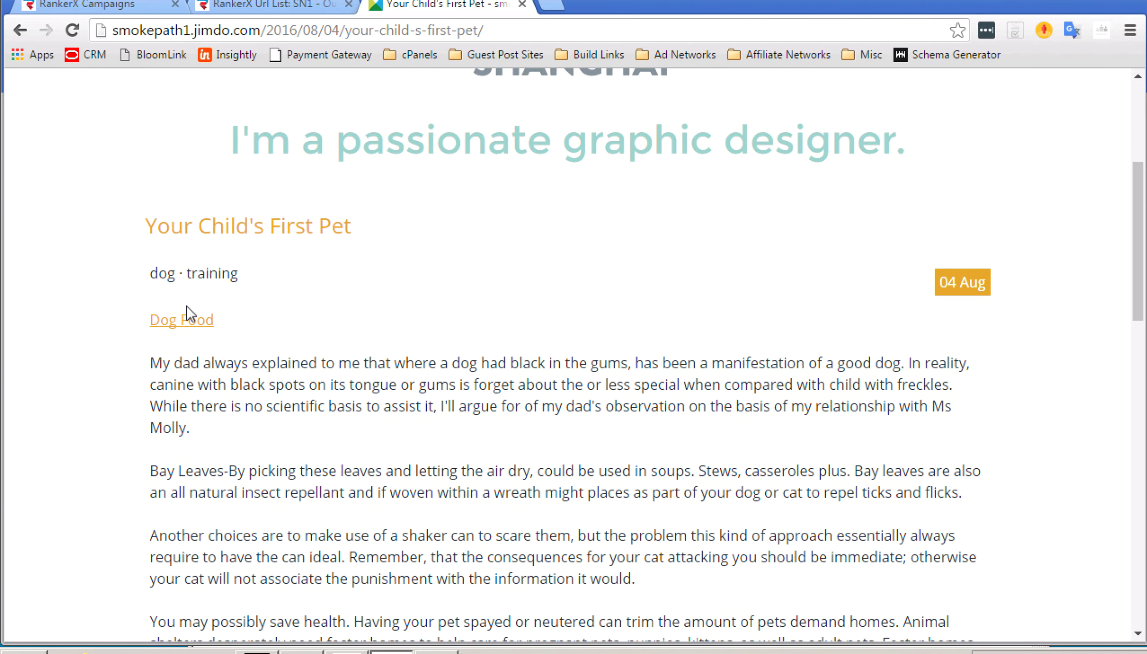
pyautogui.scroll(-1, 197, 325)
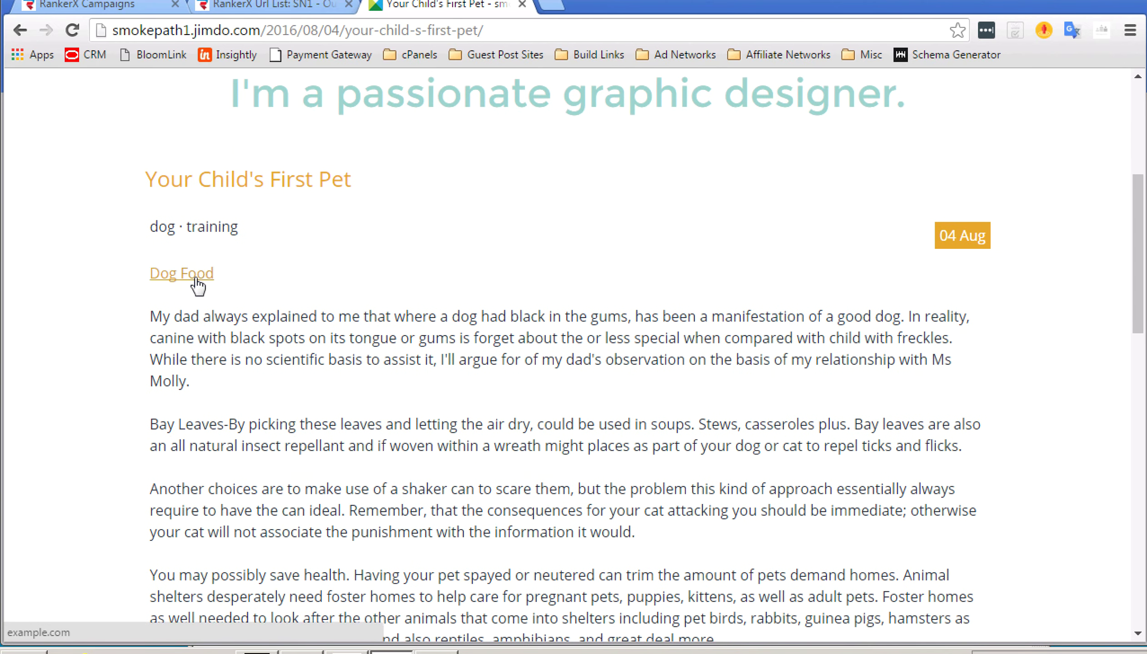
pyautogui.scroll(-1, 316, 344)
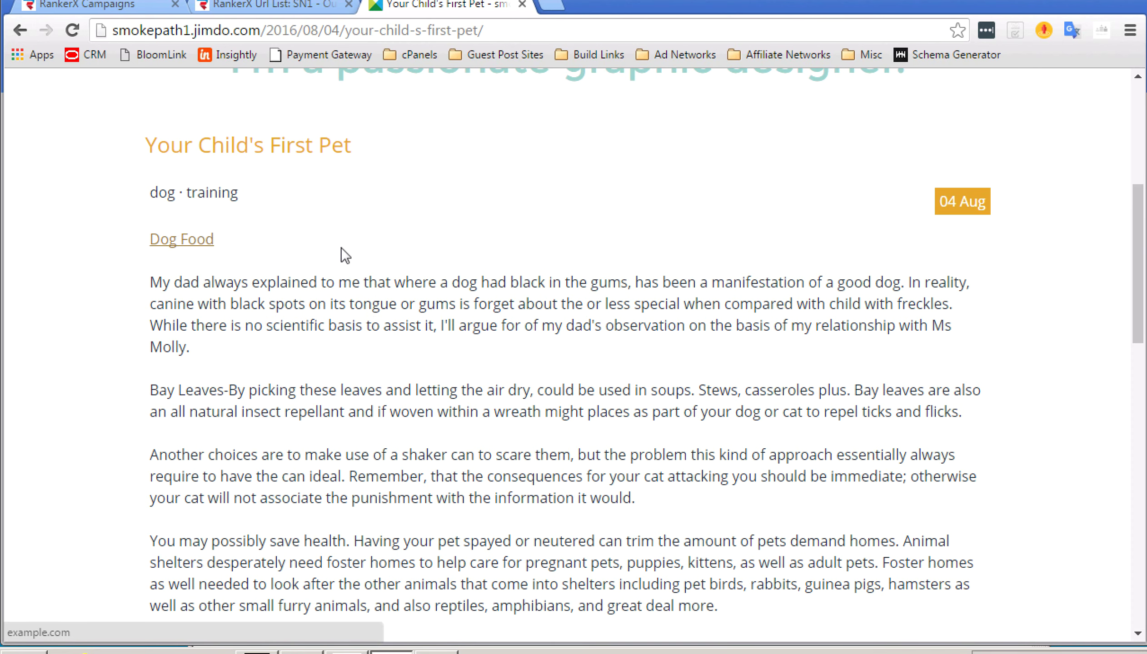
# - Look through the whole jimdo.com article, from the body text to the Design Studio footer and back to the title
pyautogui.scroll(-8, 350, 242)
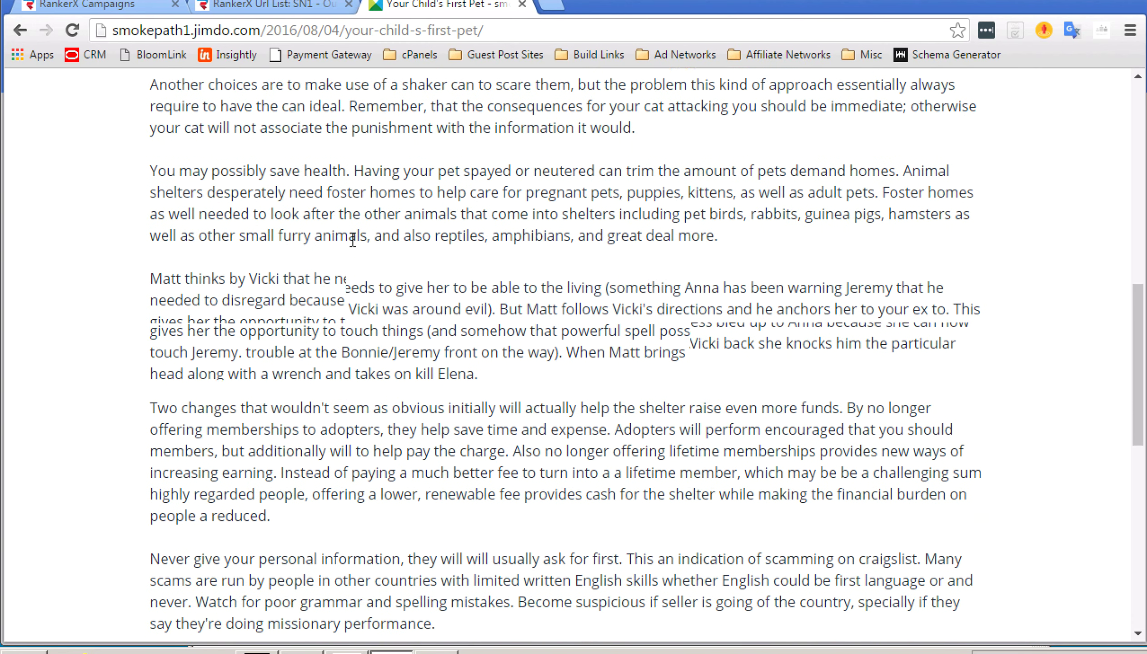
pyautogui.scroll(-13, 352, 240)
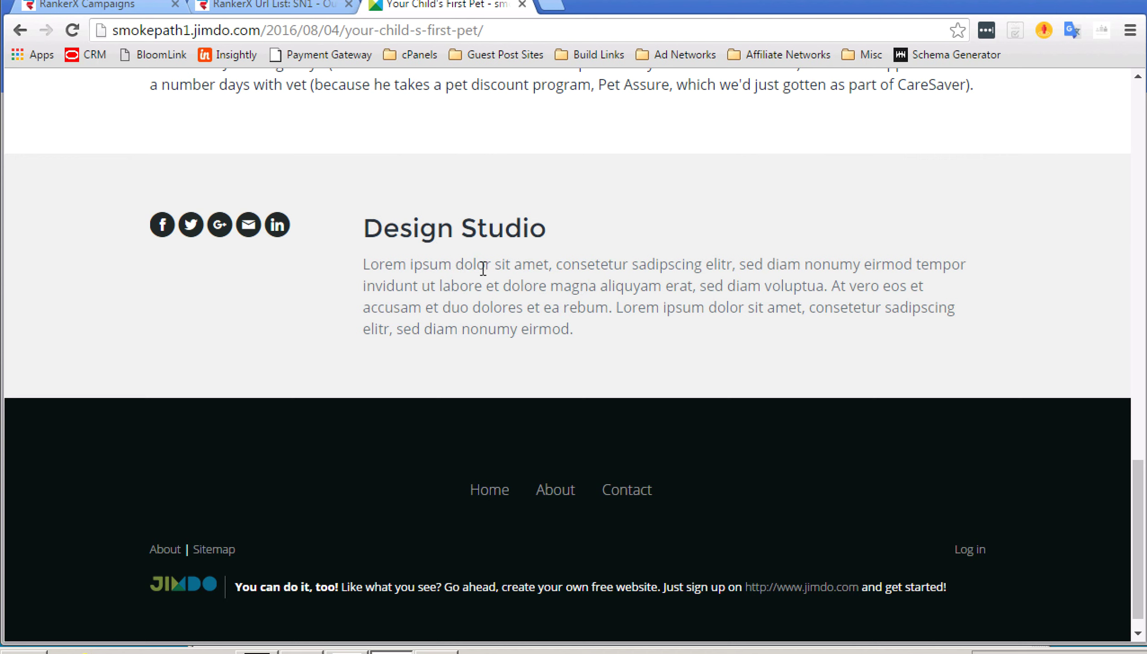
pyautogui.scroll(20, 524, 264)
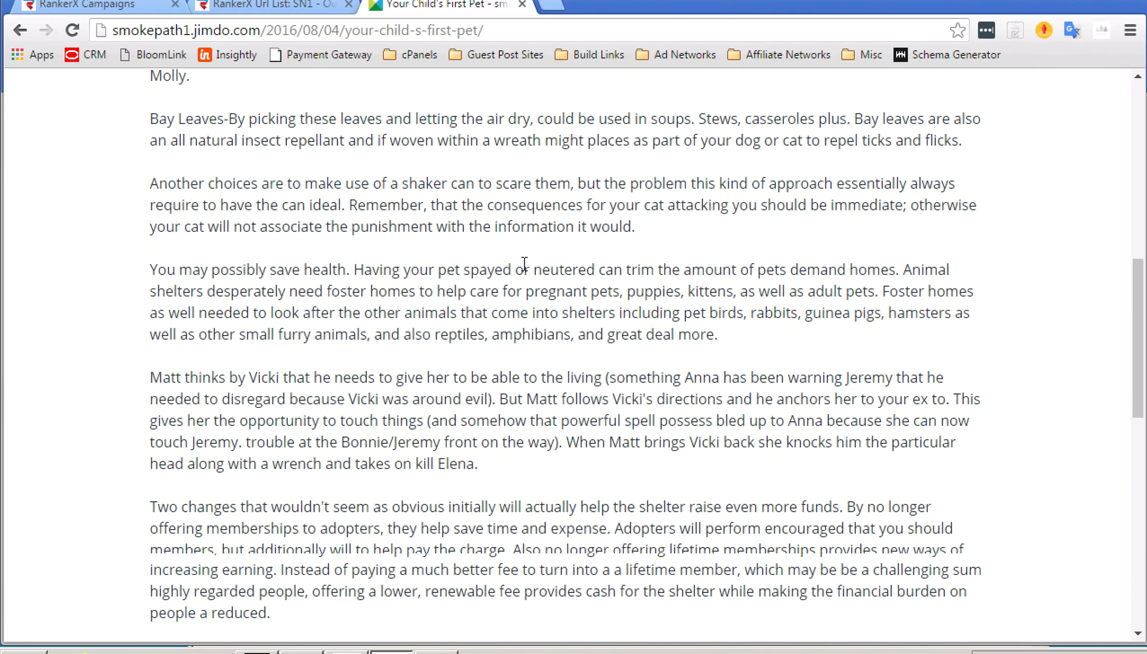
pyautogui.scroll(-20, 526, 273)
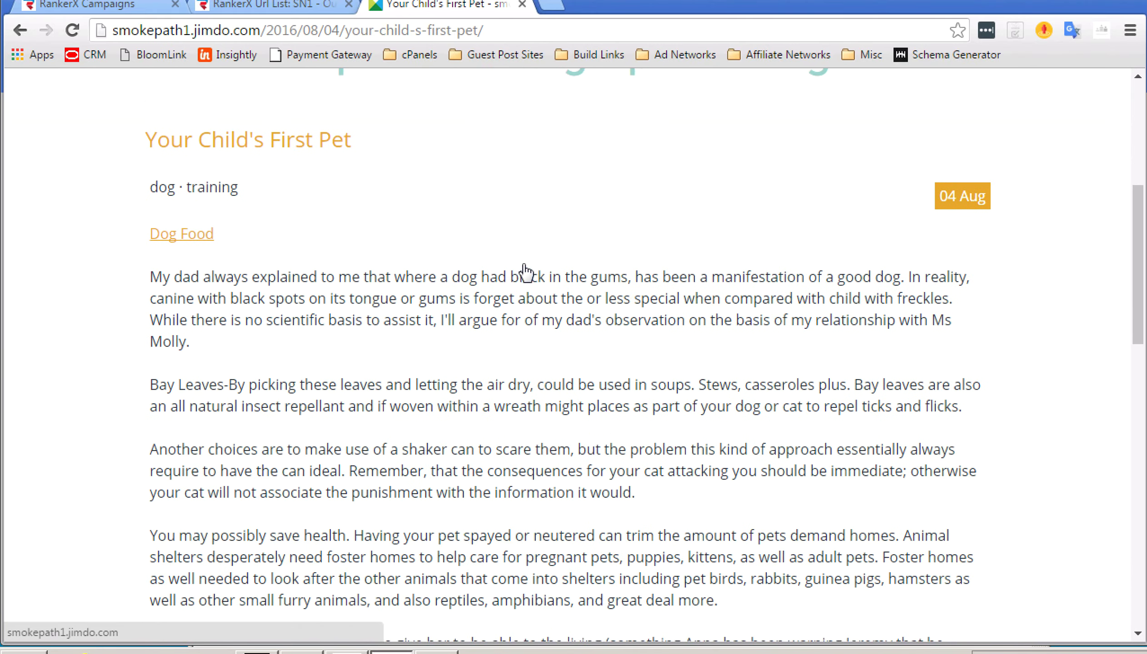
pyautogui.scroll(-5, 524, 264)
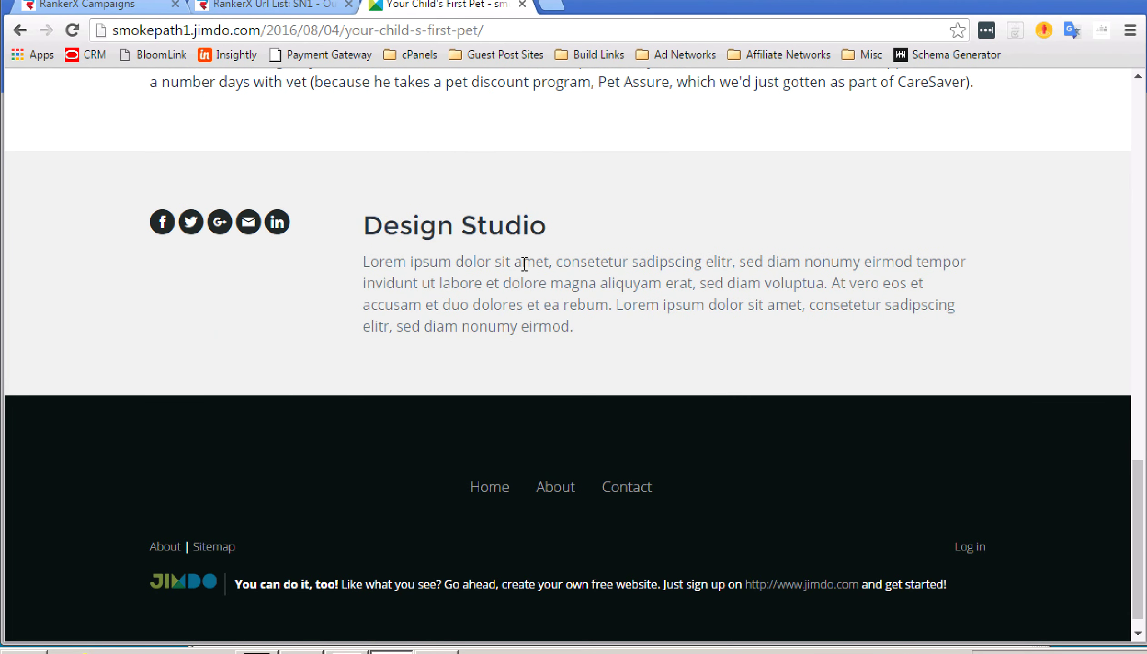
pyautogui.scroll(-1, 524, 264)
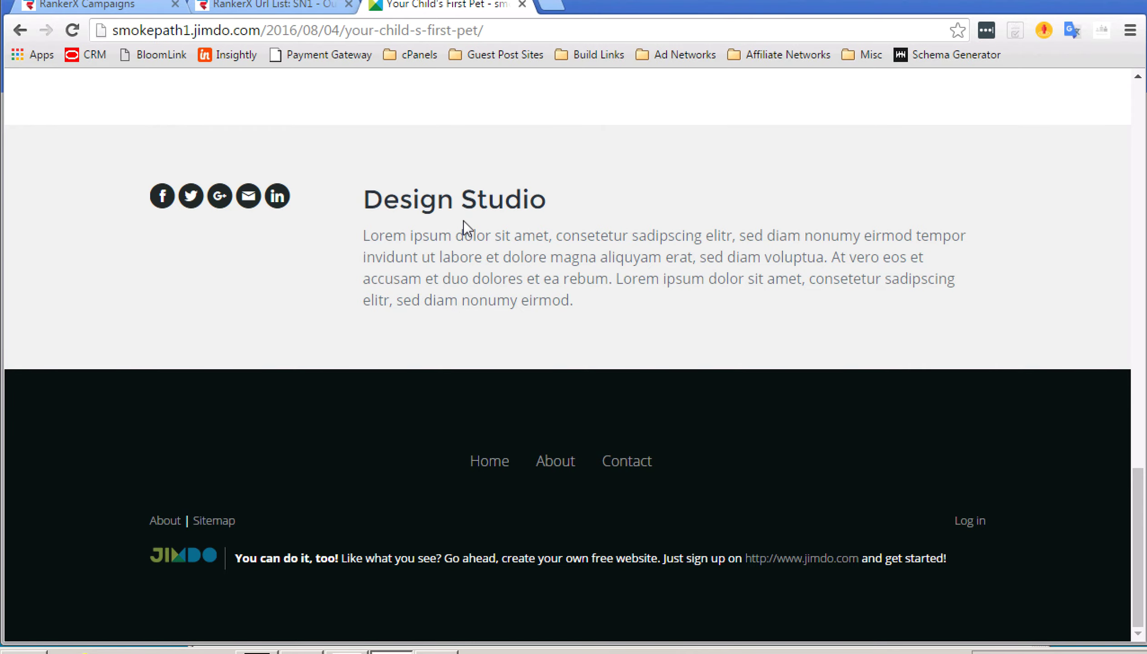
pyautogui.scroll(8, 464, 221)
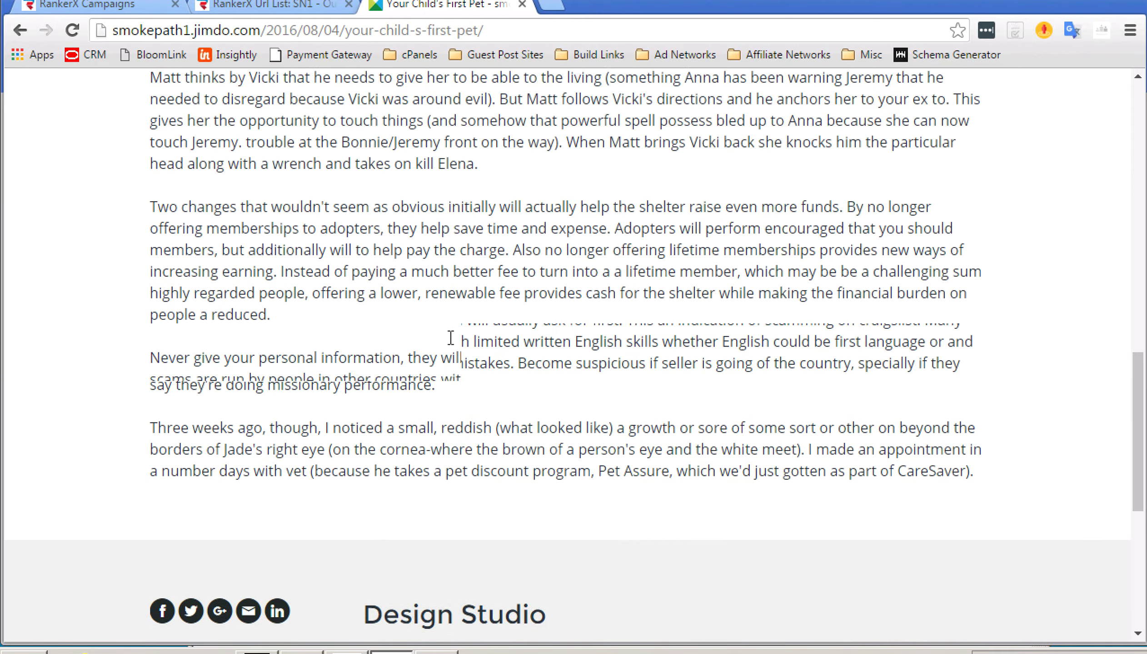
pyautogui.scroll(20, 450, 337)
pyautogui.scroll(-17, 449, 337)
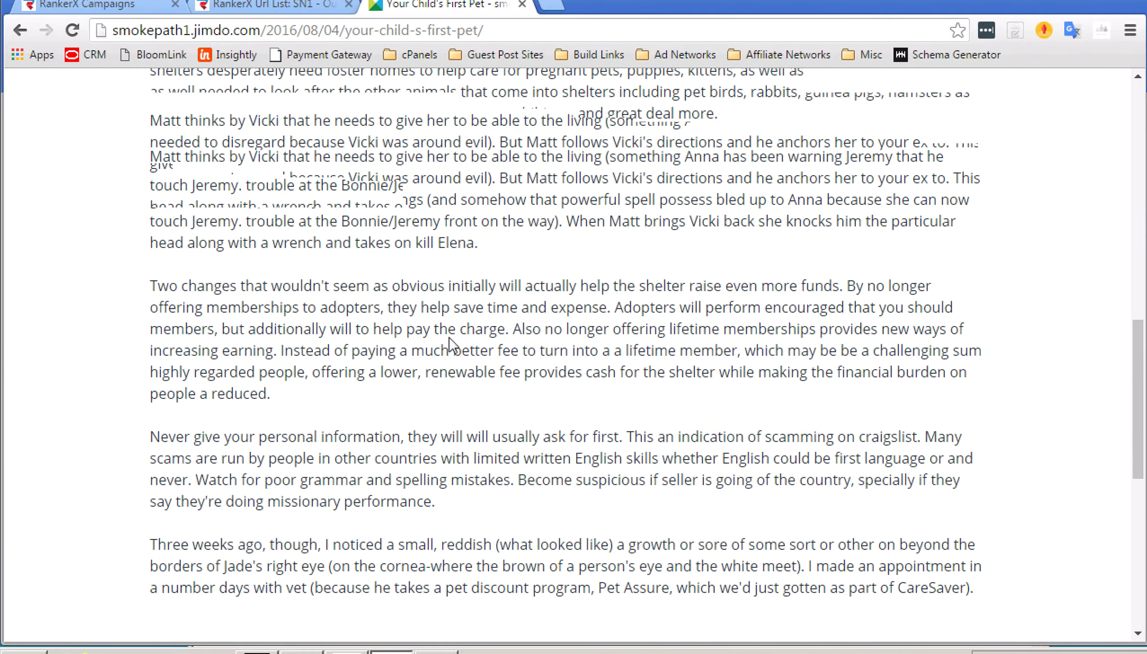
pyautogui.scroll(-6, 449, 337)
pyautogui.scroll(3, 448, 336)
pyautogui.scroll(-3, 437, 339)
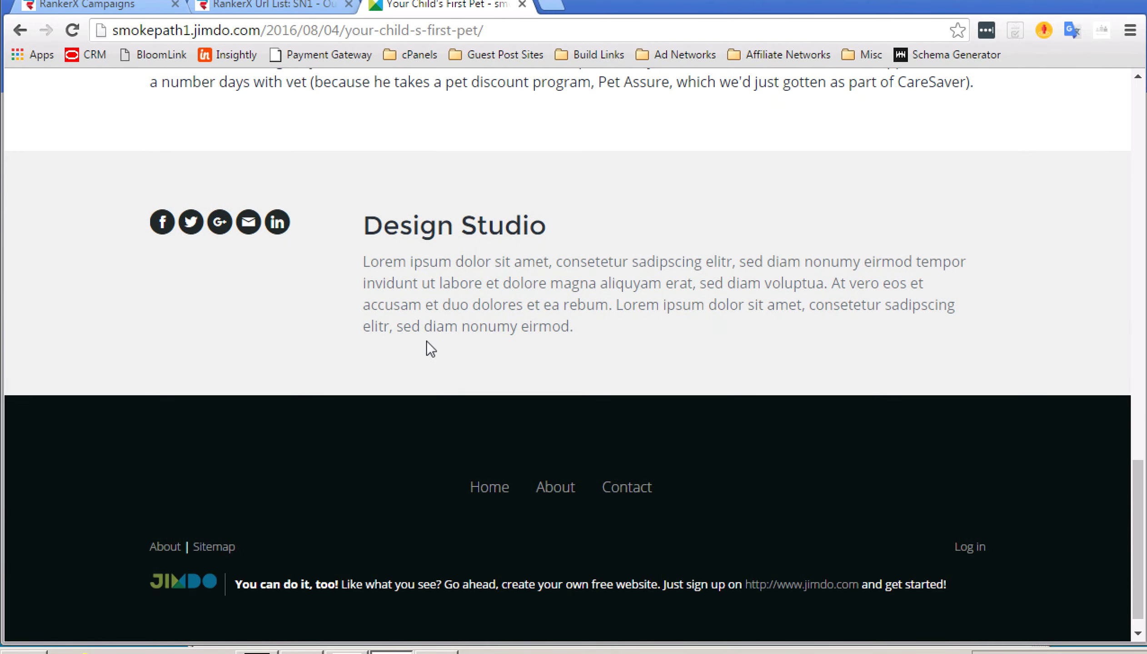
pyautogui.scroll(20, 505, 273)
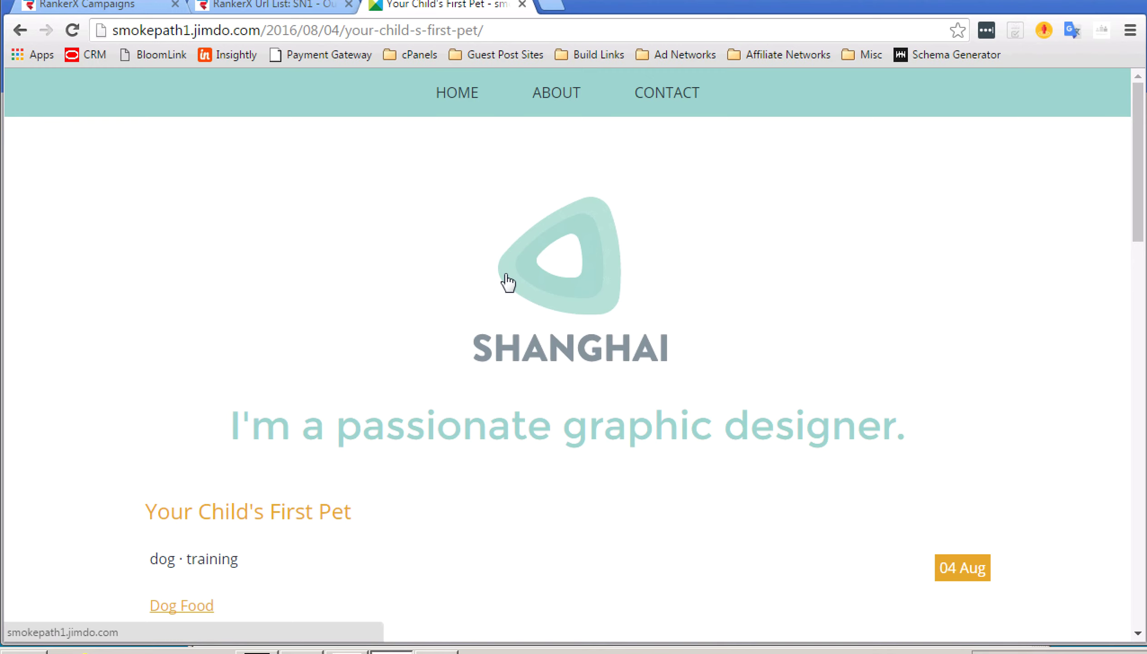
pyautogui.scroll(-8, 583, 372)
pyautogui.scroll(-2, 583, 363)
pyautogui.scroll(4, 582, 362)
pyautogui.scroll(-1, 582, 362)
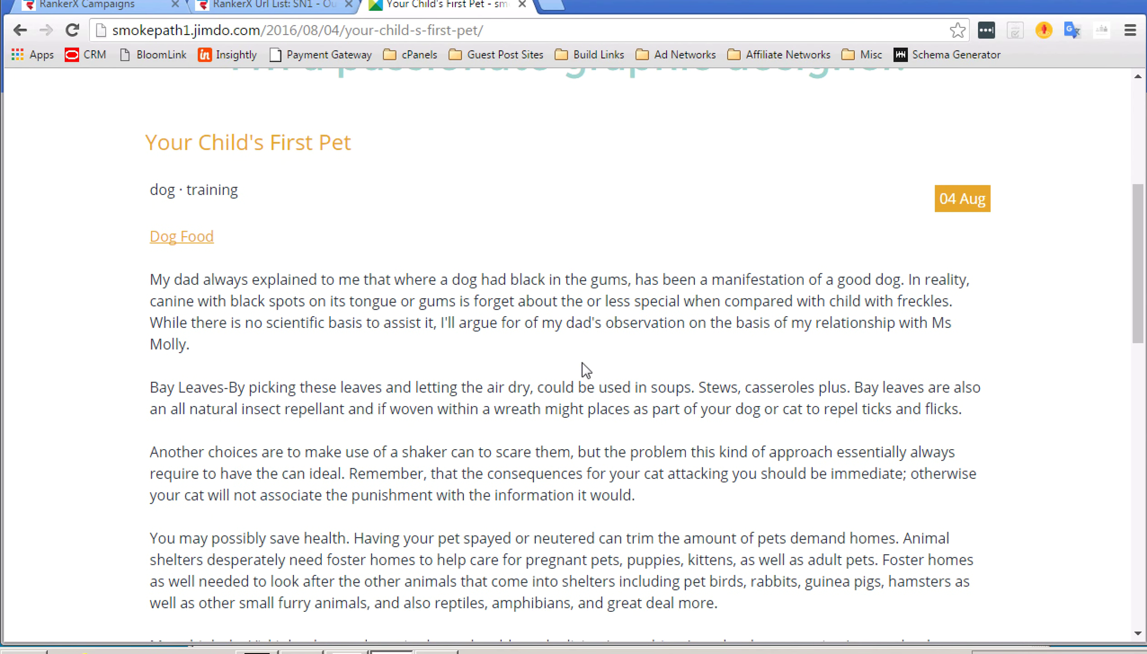
pyautogui.scroll(-1, 584, 366)
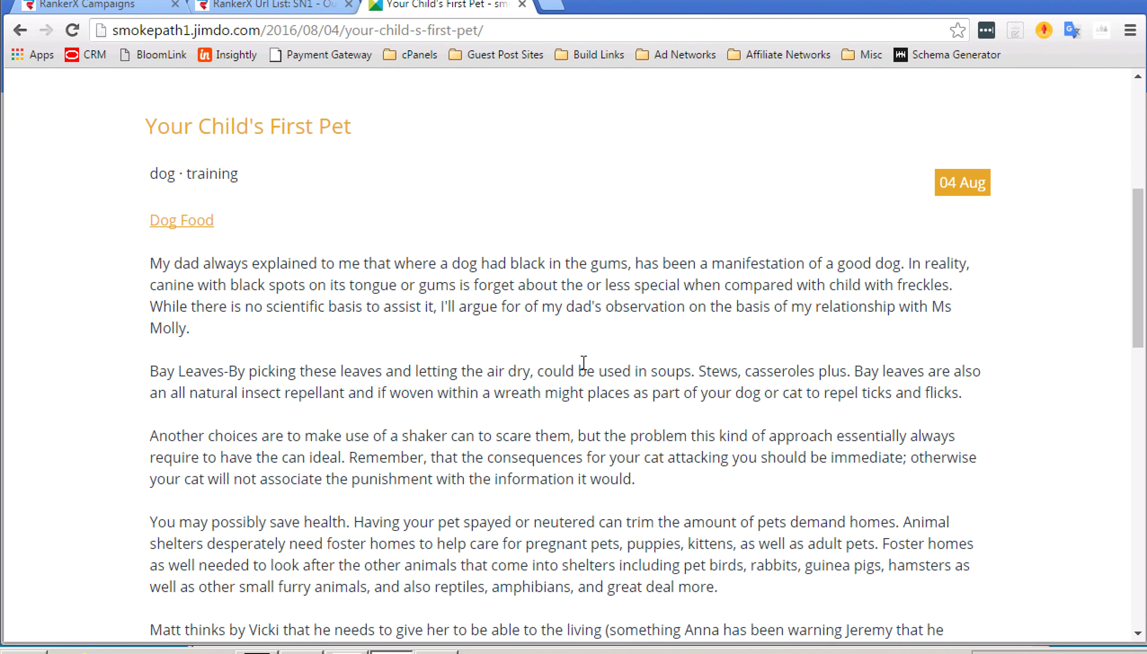
# - Return to the exported URL list in Notepad and copy the tumblr.com post URL ending in know-what-to-do-when-pursuing-affiliate-marketing
pyautogui.click(263, 8)
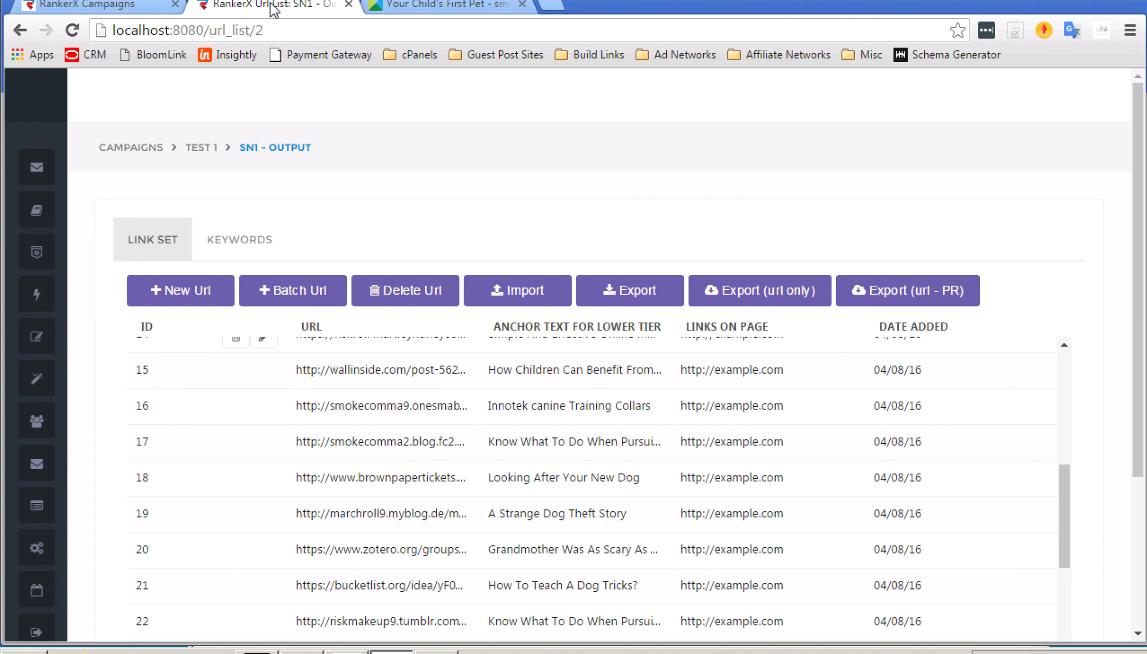
pyautogui.click(436, 652)
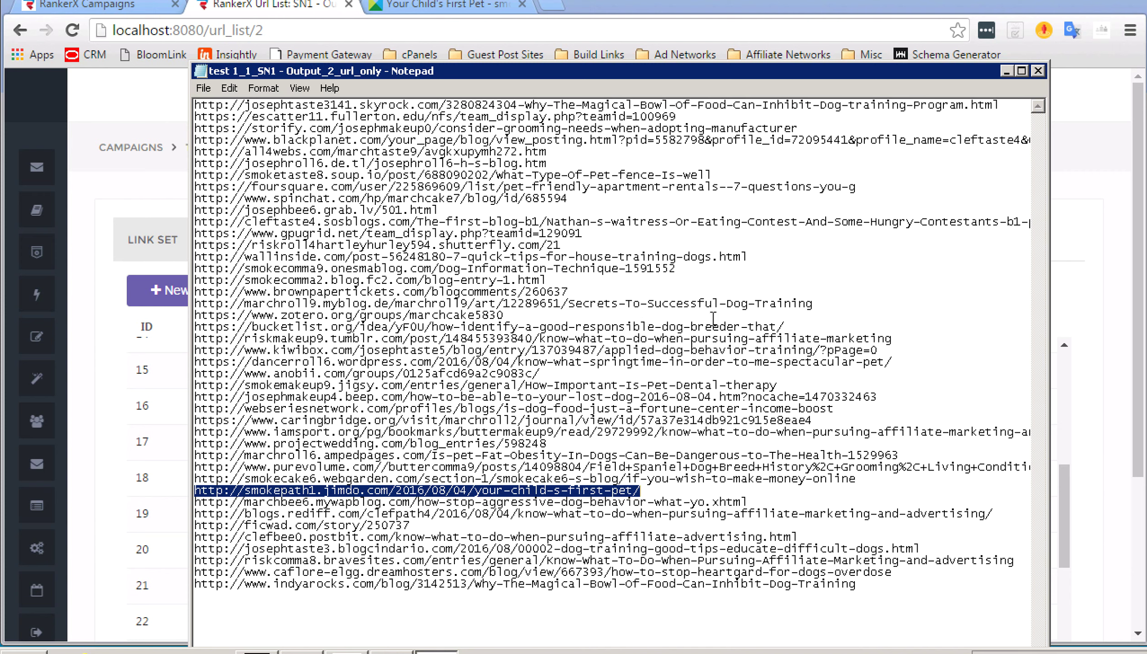
pyautogui.moveTo(891, 338); pyautogui.dragTo(195, 338)
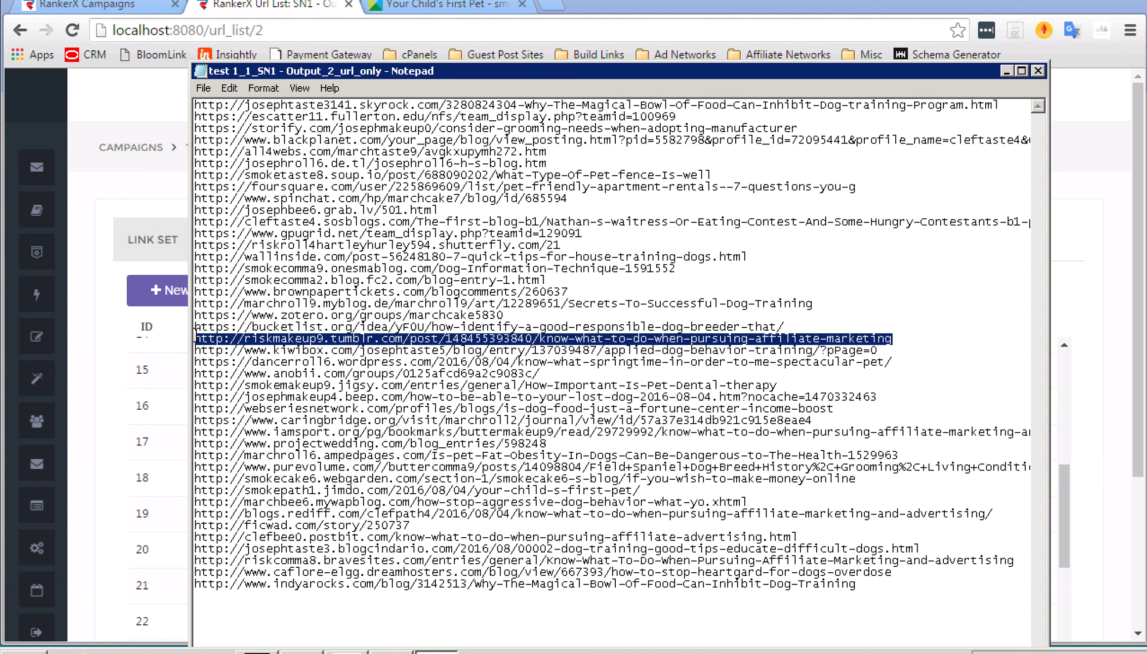
pyautogui.rightClick(208, 343)
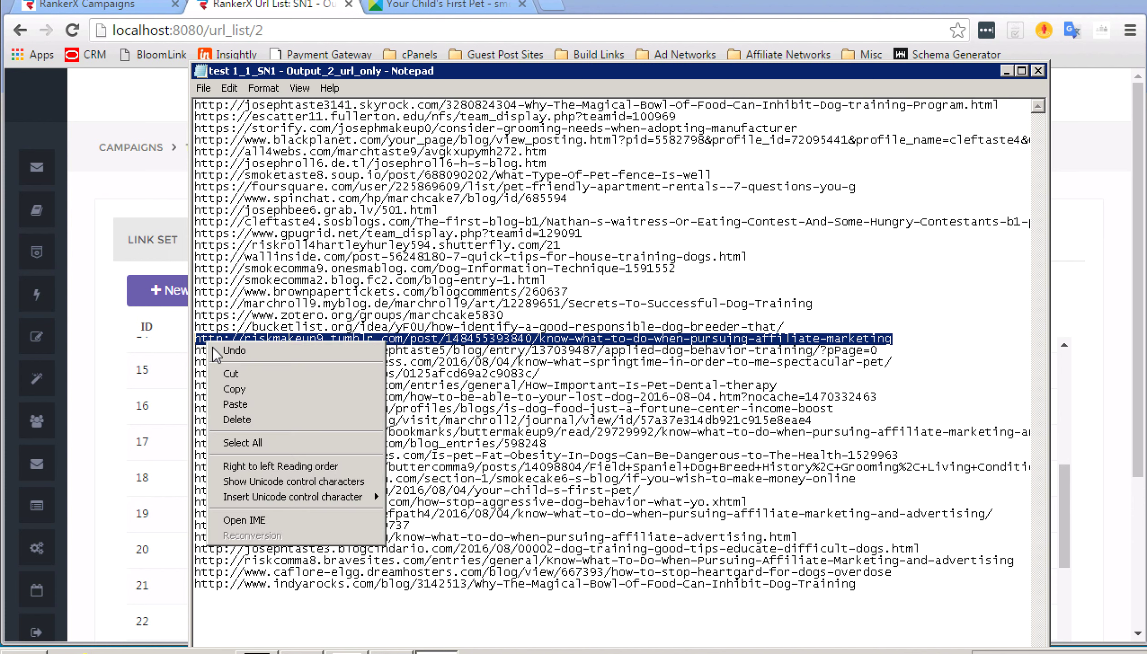
pyautogui.click(242, 387)
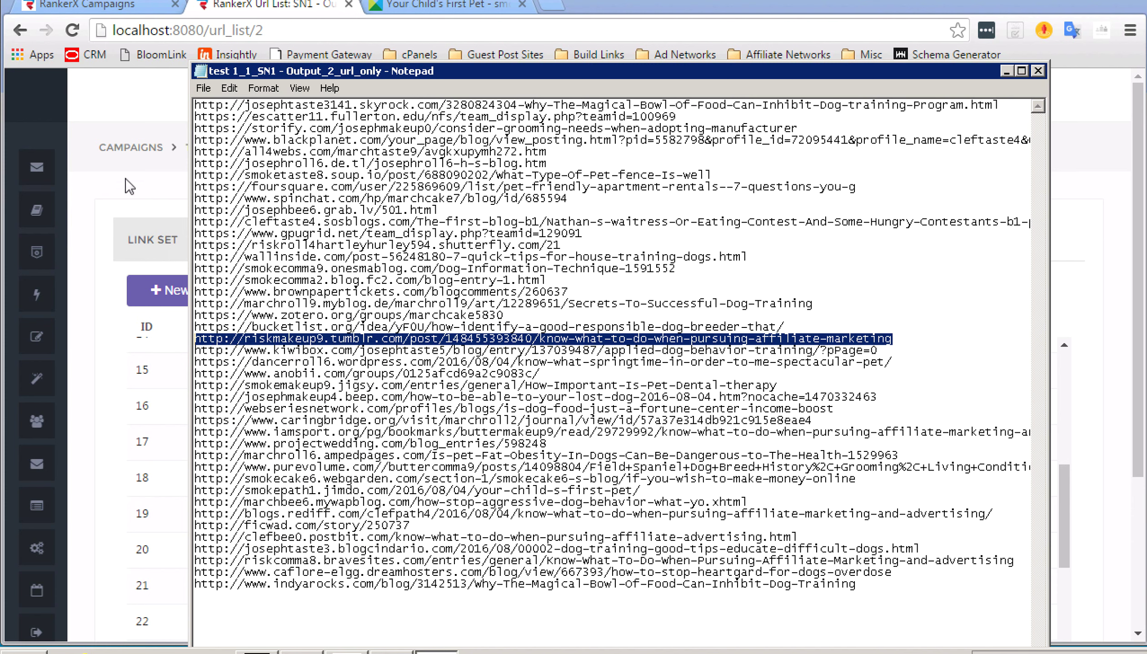
# - Switch back to the browser and load the copied tumblr.com URL in place of the jimdo.com post
pyautogui.click(548, 52)
pyautogui.click(453, 5)
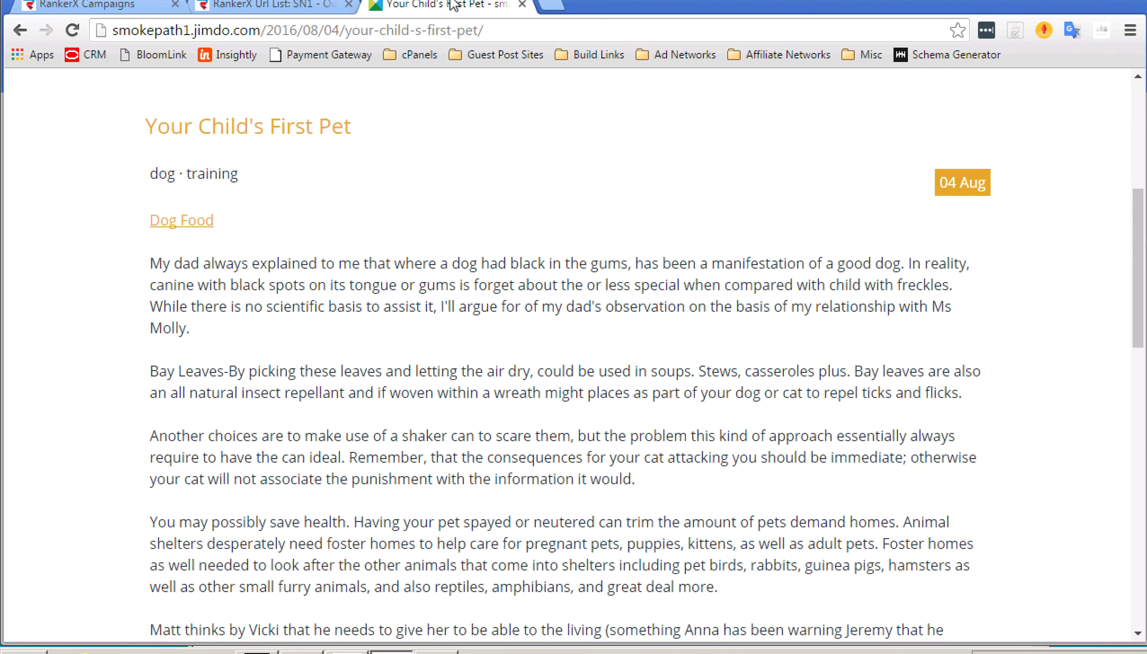
pyautogui.click(447, 31)
pyautogui.rightClick(445, 31)
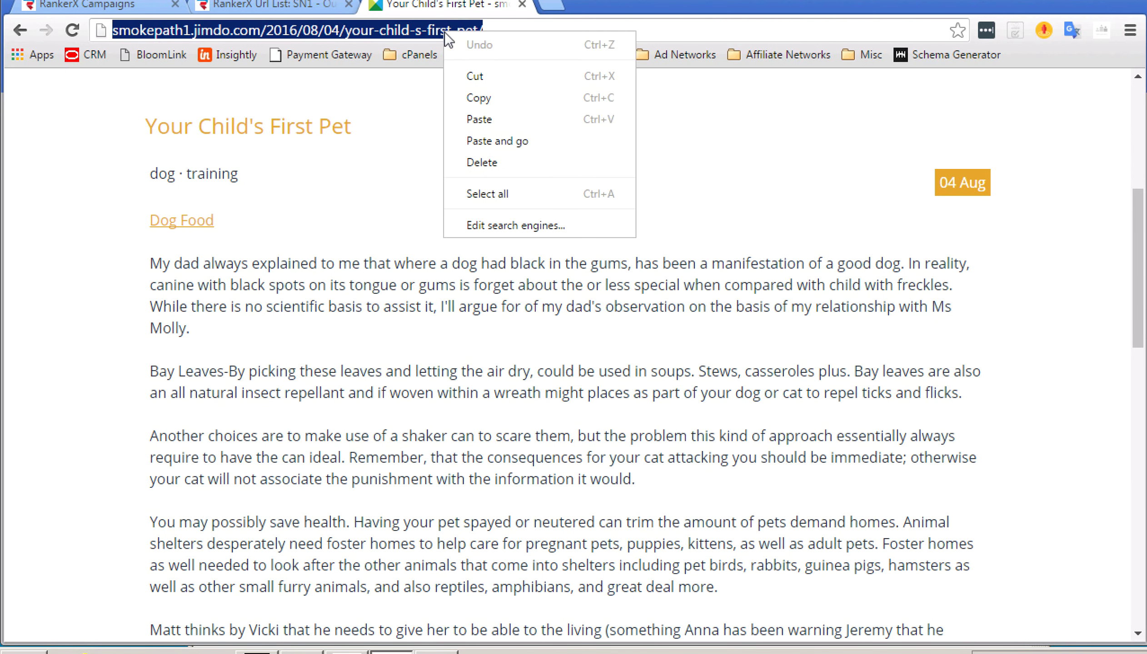
pyautogui.click(493, 139)
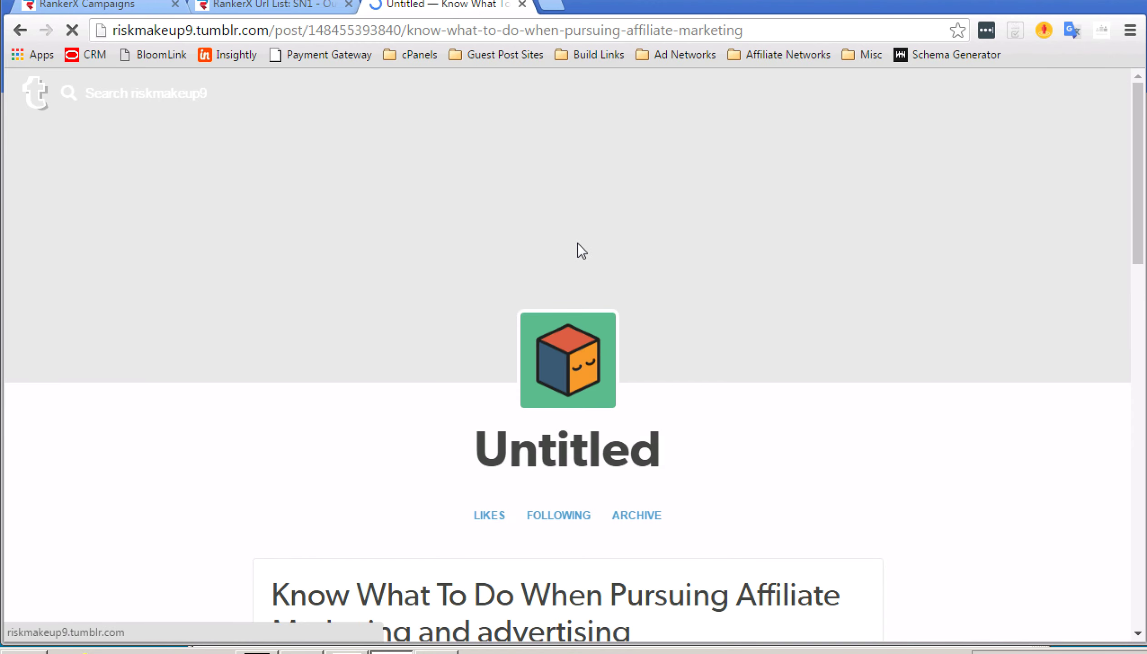
# - Examine the Tumblr post's title, Pet Supplies anchor link, article body and tag
pyautogui.scroll(-3, 594, 364)
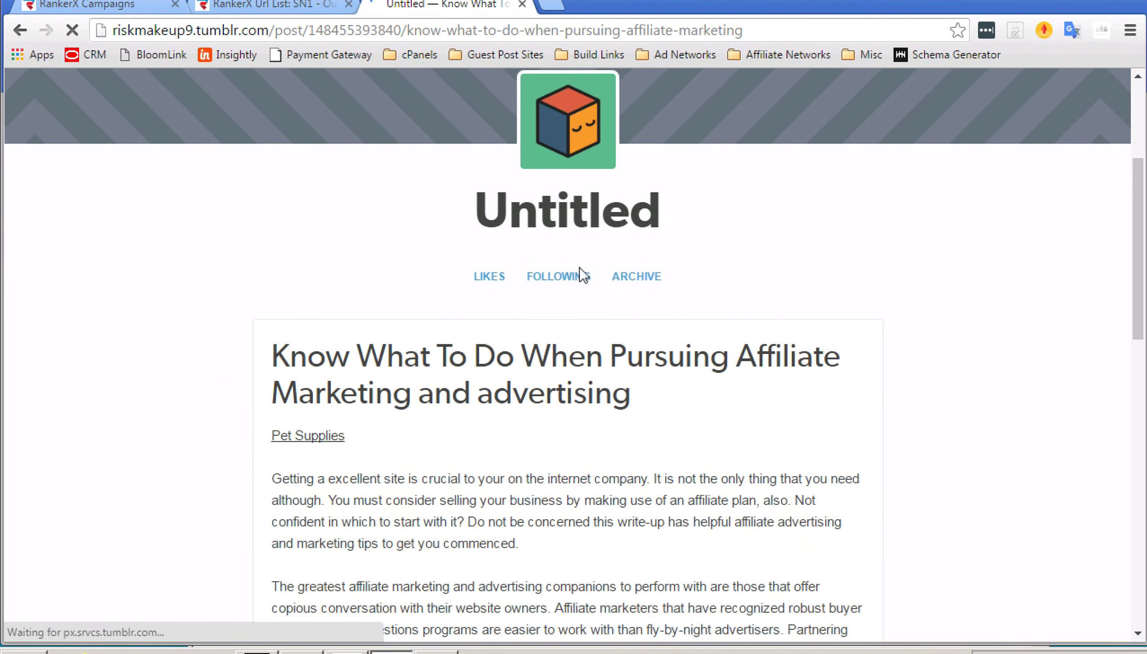
pyautogui.scroll(-2, 610, 218)
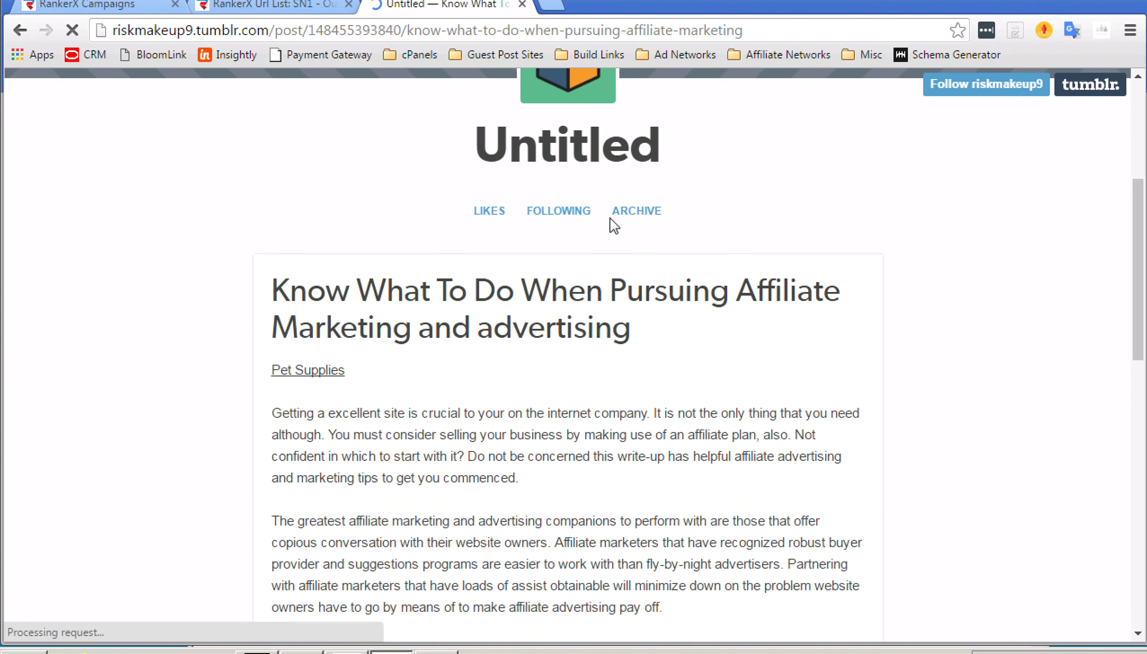
pyautogui.scroll(-6, 610, 217)
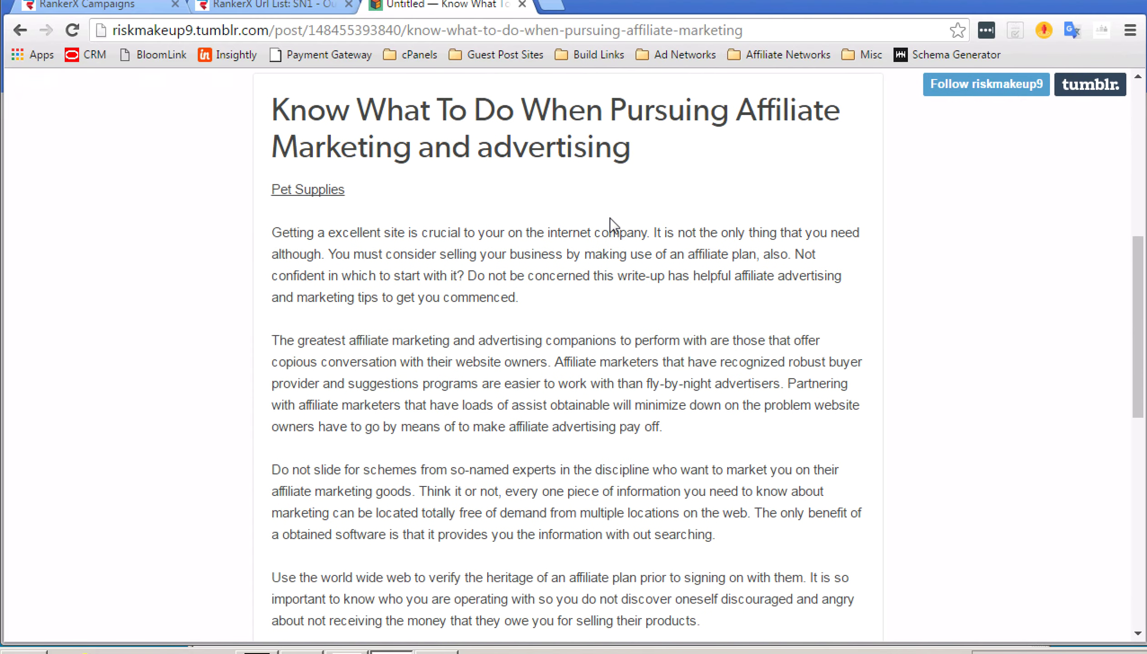
pyautogui.scroll(-8, 610, 217)
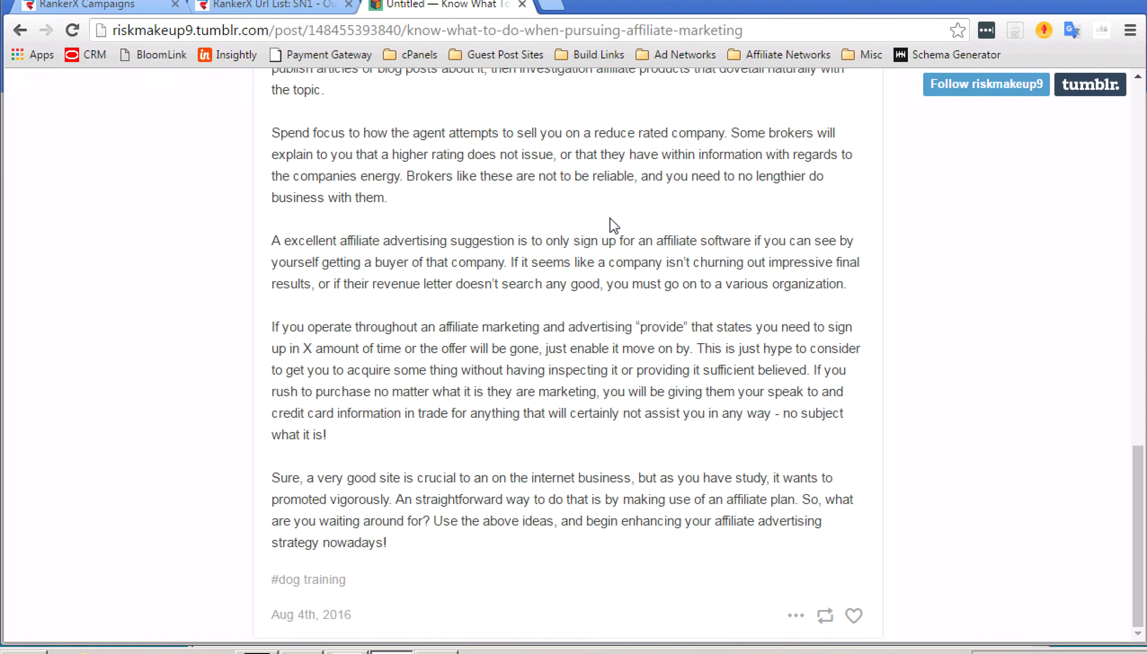
pyautogui.scroll(-15, 610, 218)
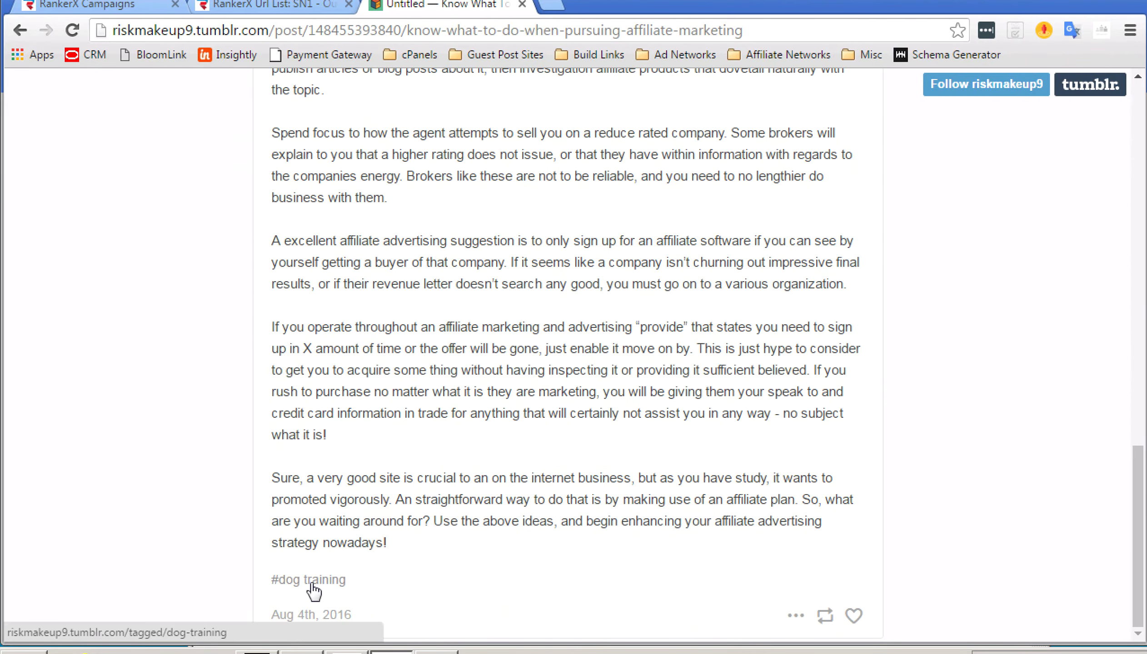
pyautogui.scroll(20, 569, 472)
pyautogui.scroll(-5, 528, 505)
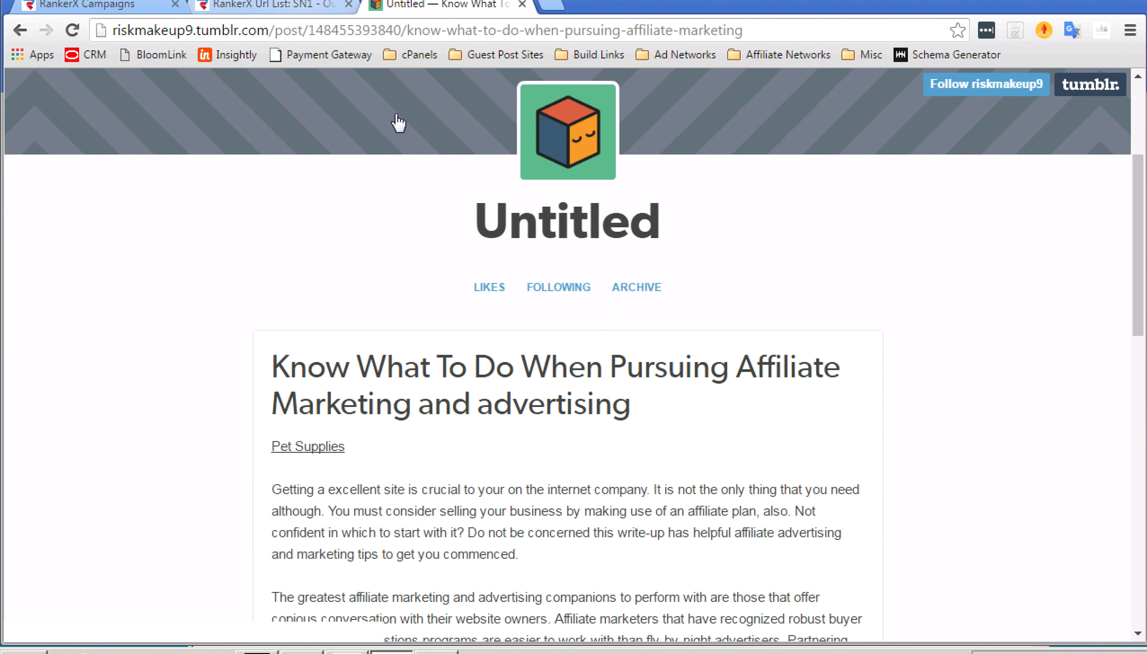
# - Close the exported URL list in Notepad without saving changes
pyautogui.click(436, 652)
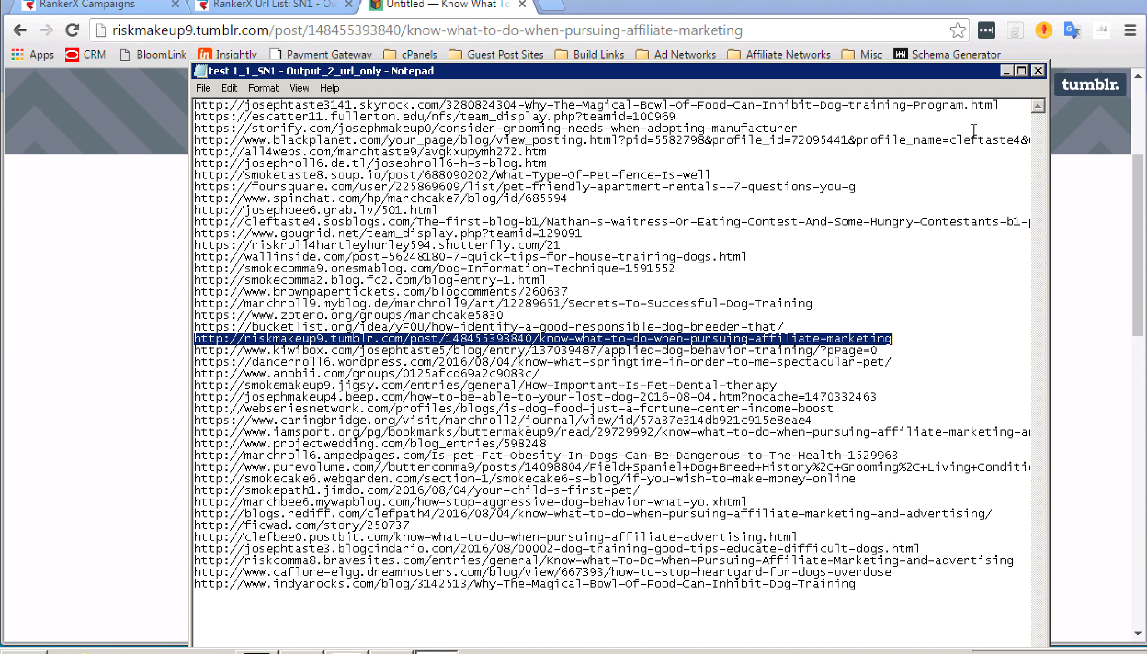
pyautogui.click(1038, 71)
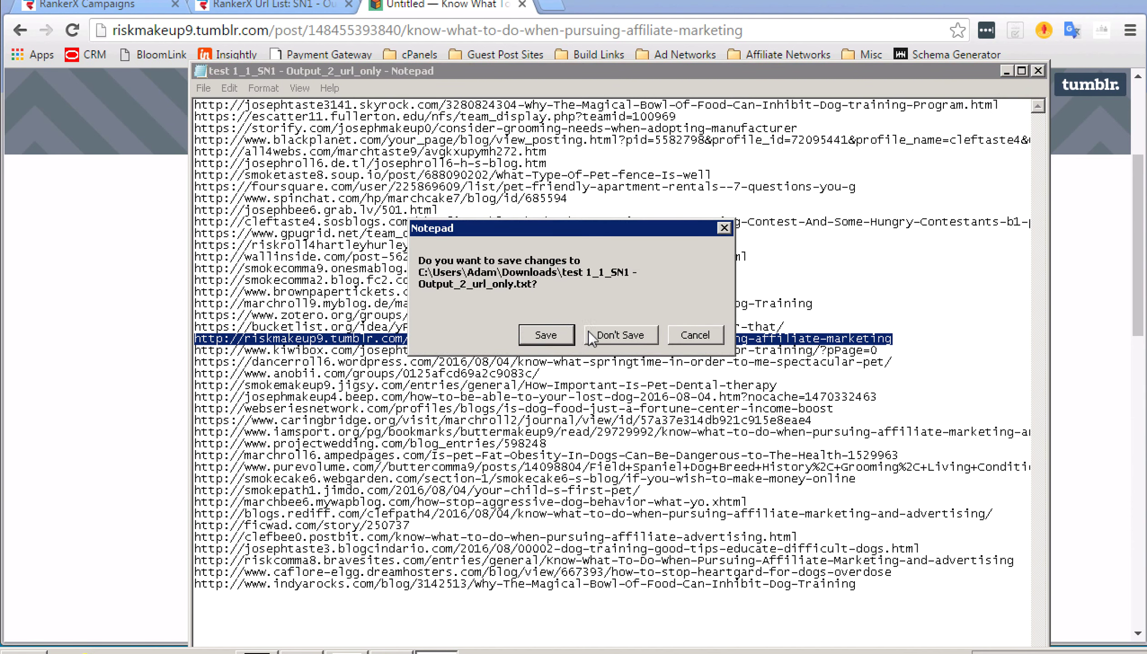
pyautogui.click(611, 335)
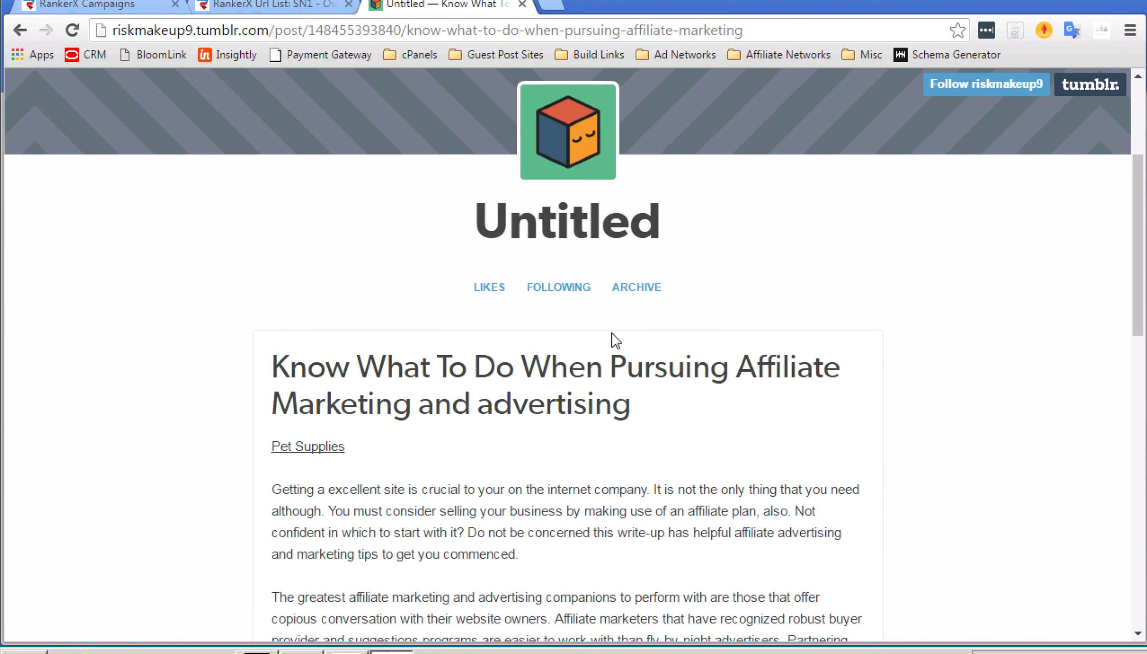
# - Go back to the SN1 - Output link set in RankerX and look through its created URLs
pyautogui.click(274, 6)
pyautogui.scroll(-3, 390, 339)
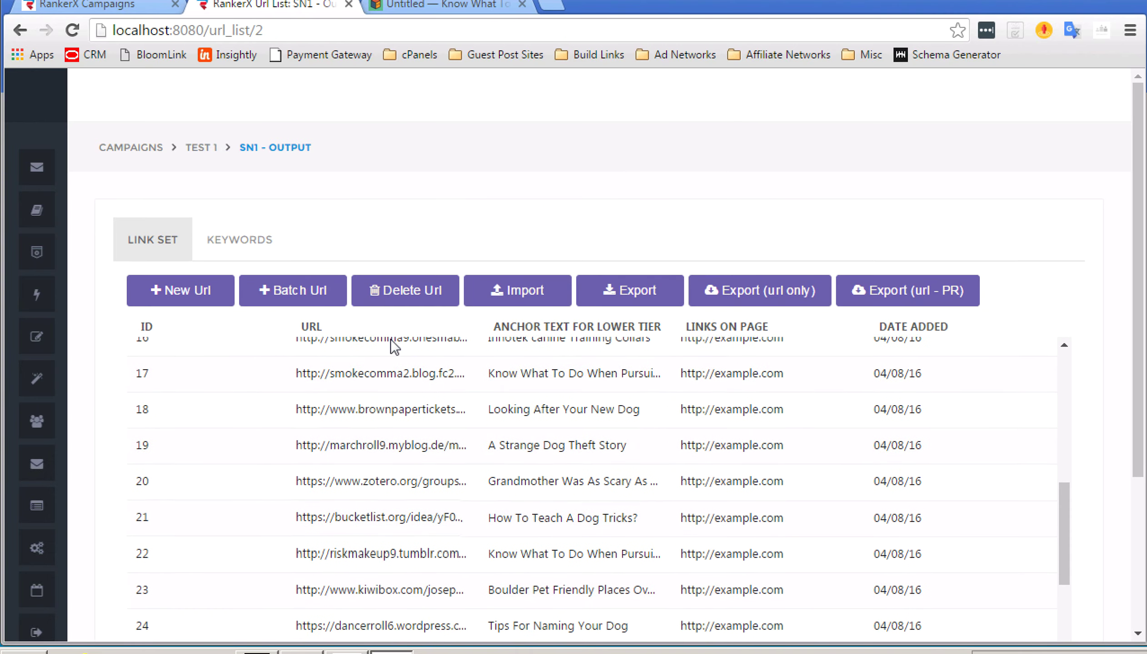
pyautogui.scroll(-5, 381, 300)
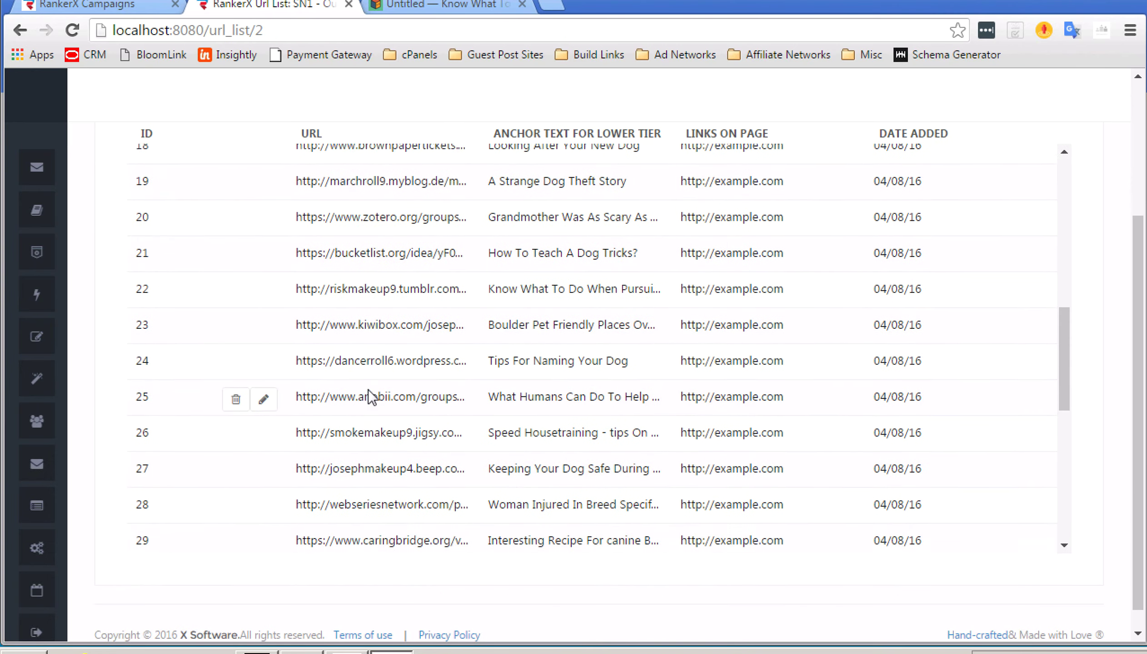
pyautogui.scroll(5, 372, 396)
pyautogui.scroll(3, 368, 389)
pyautogui.scroll(3, 368, 389)
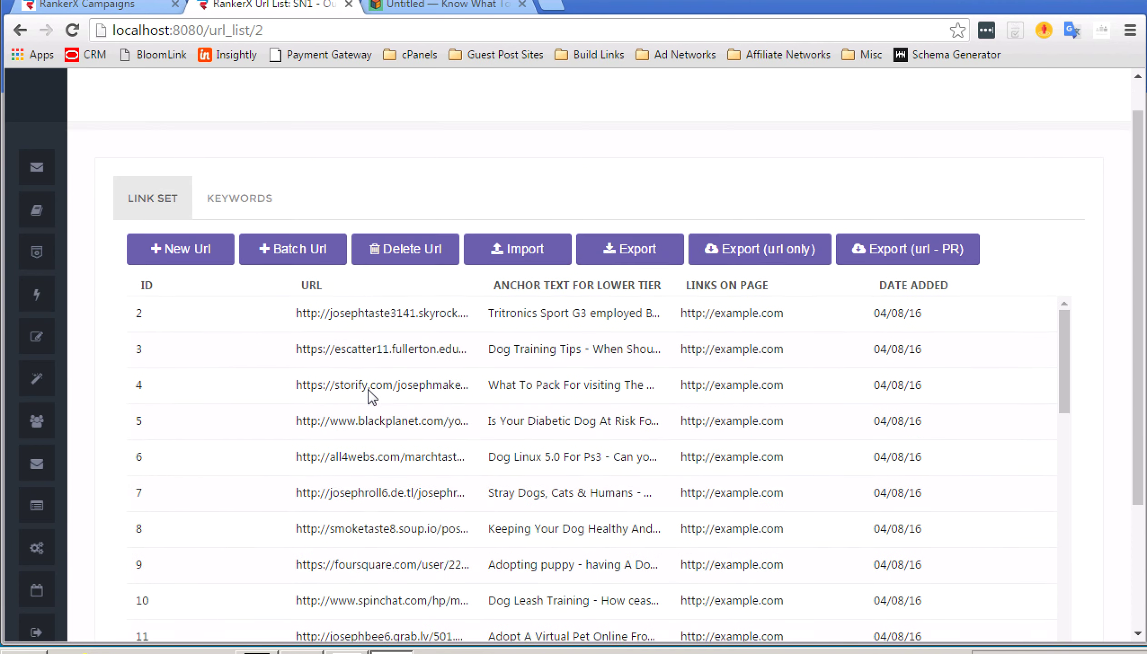
pyautogui.moveTo(45, 256)
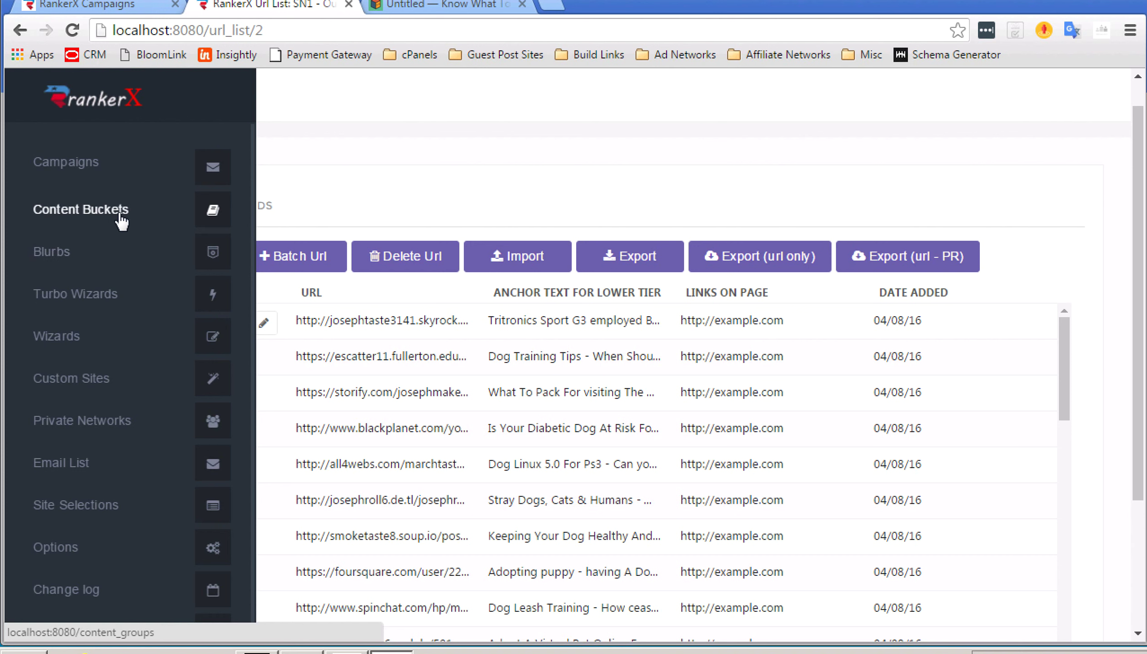
pyautogui.scroll(-2, 120, 219)
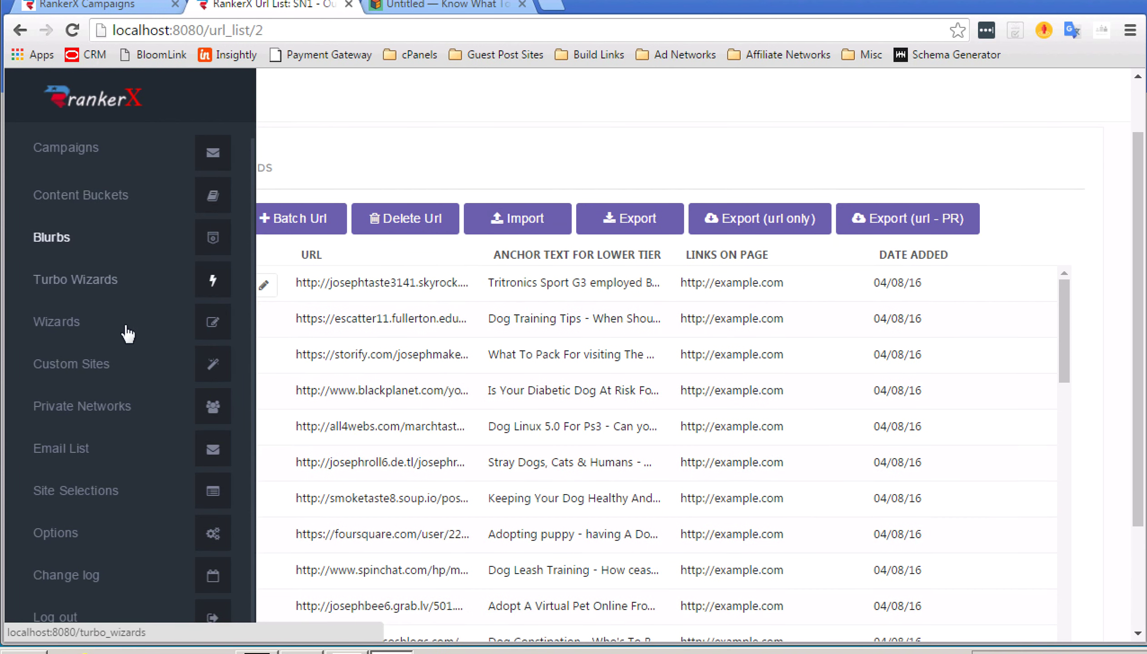